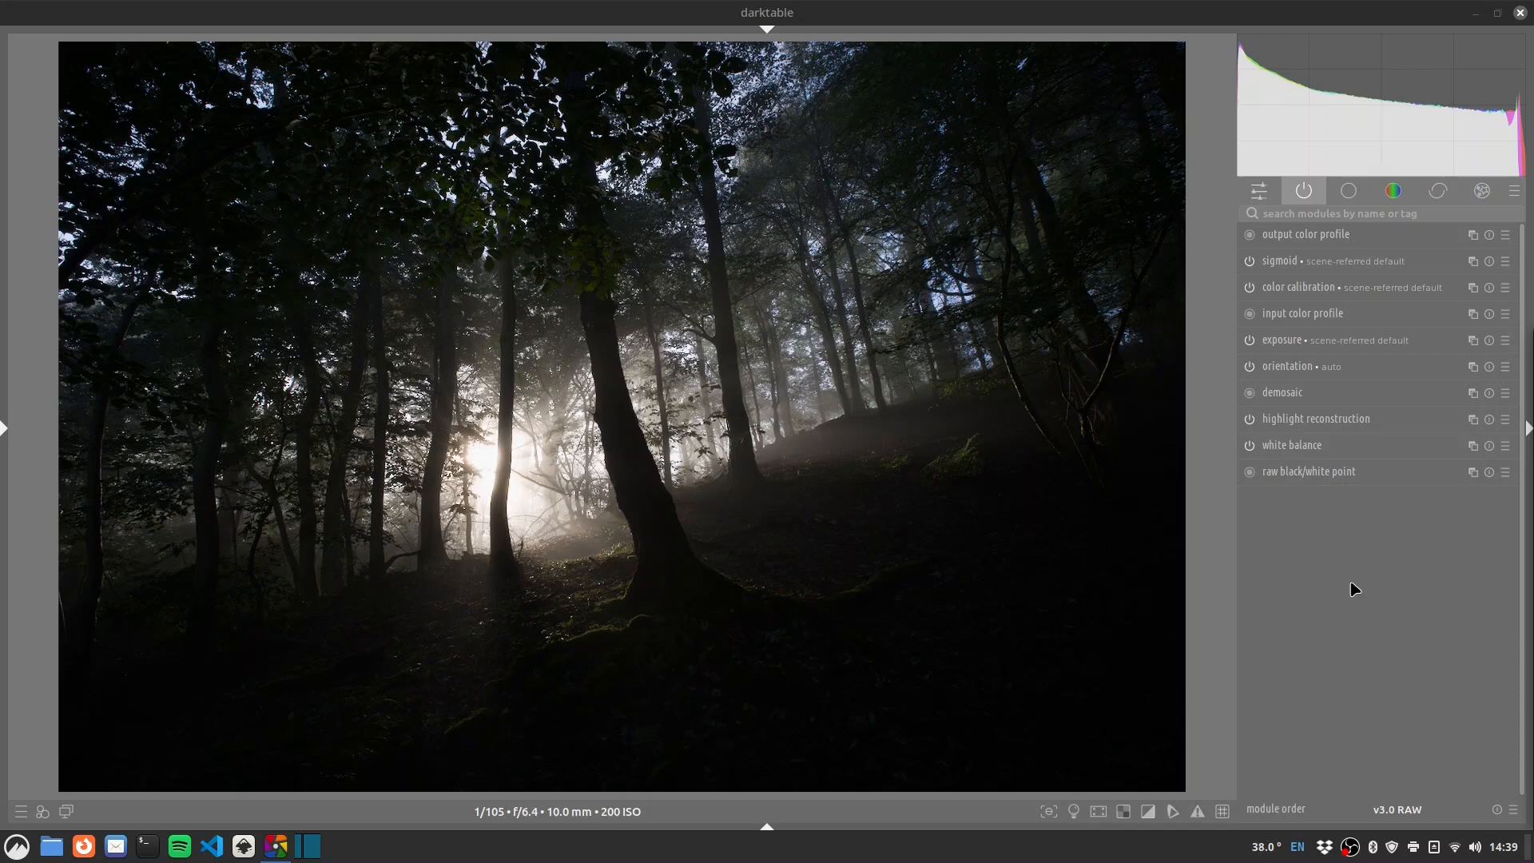
# Find the lens correction module and enable it with the embedded metadata method and all corrections.
pyautogui.click(1313, 209)
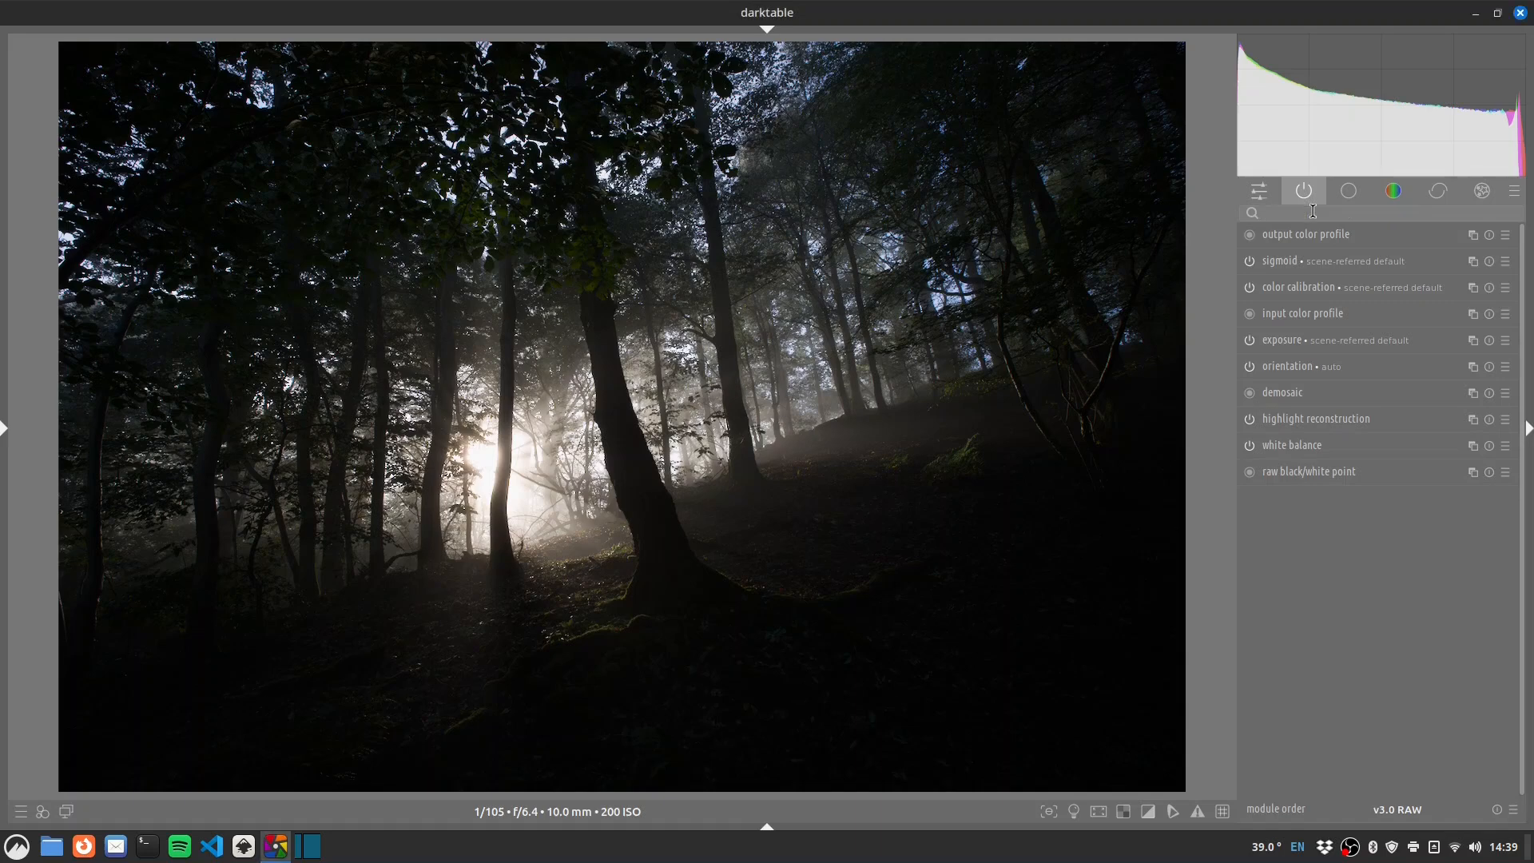
pyautogui.write('lens')
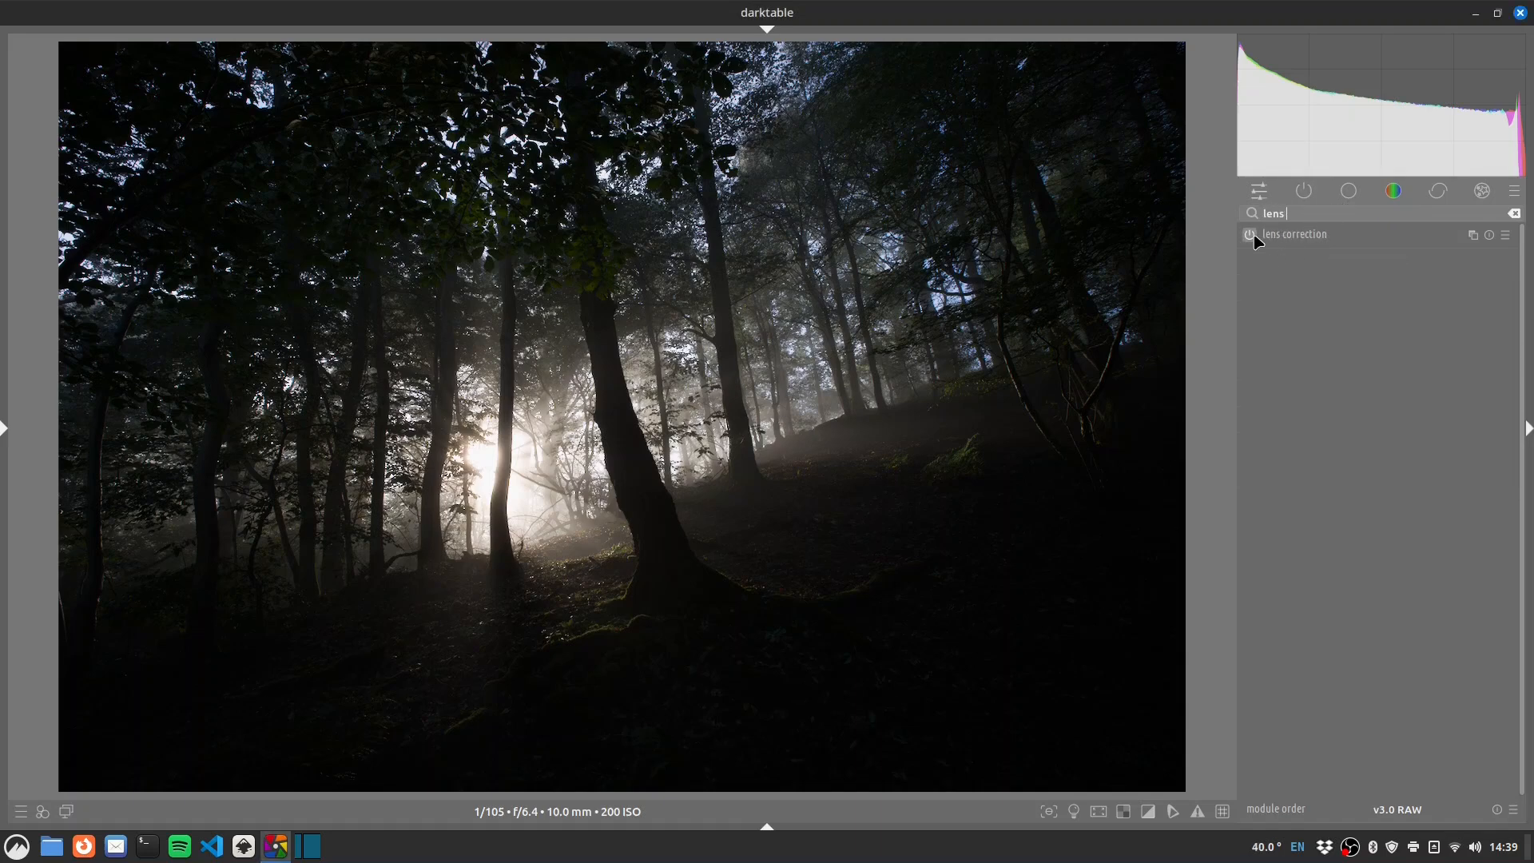
pyautogui.click(1301, 236)
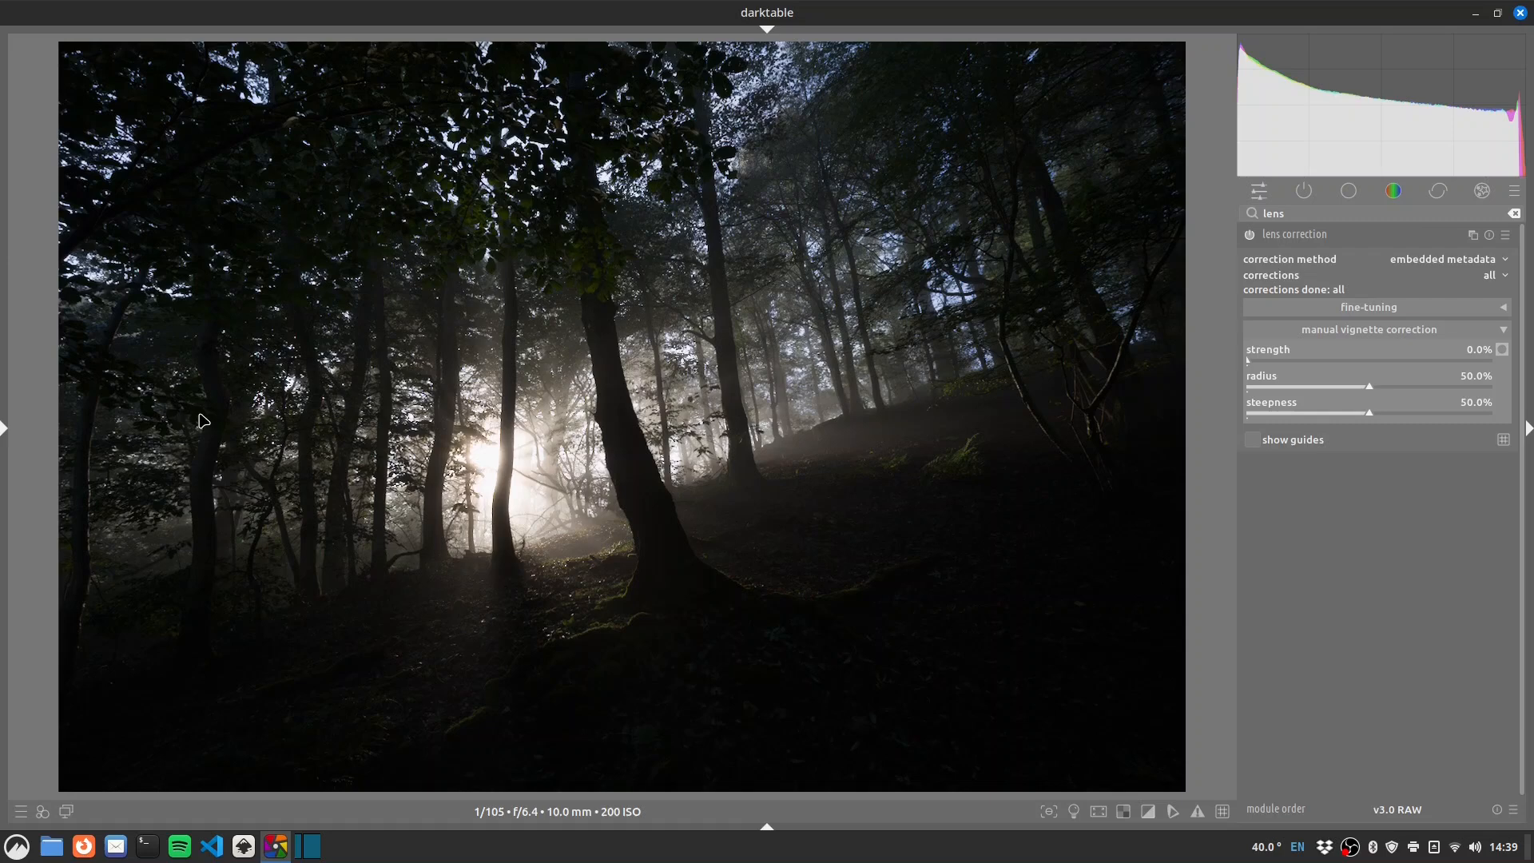
# Inspect the bright gaps between the leaves for colour fringing and enable the chromatic aberrations module, leaving the lens correction settings collapsed.
pyautogui.middleClick(278, 484)
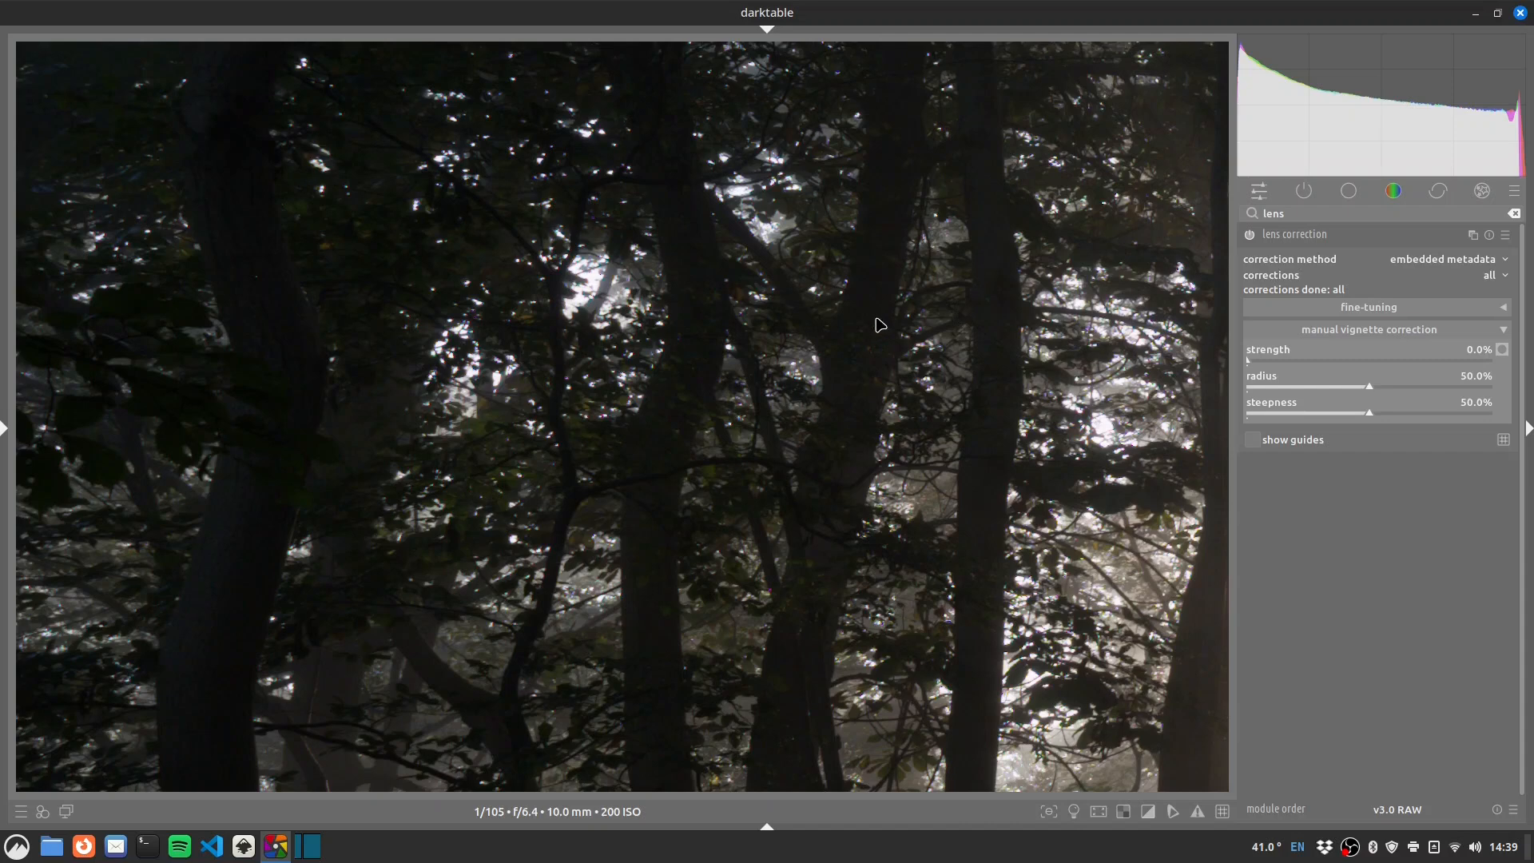
pyautogui.moveTo(880, 325); pyautogui.dragTo(685, 458)
pyautogui.moveTo(681, 299); pyautogui.dragTo(760, 428)
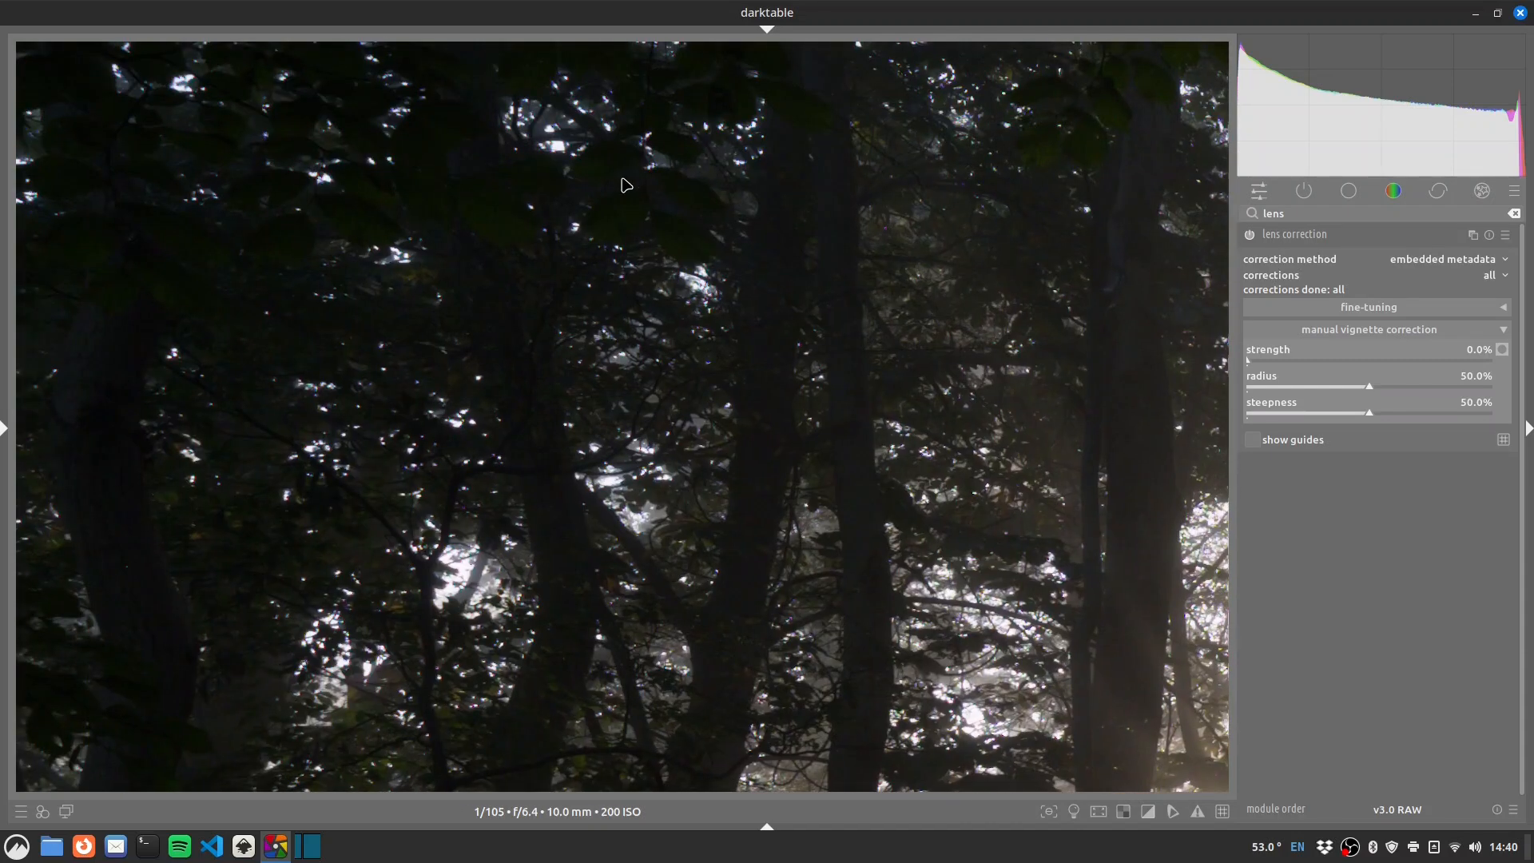
pyautogui.moveTo(635, 165); pyautogui.dragTo(640, 237)
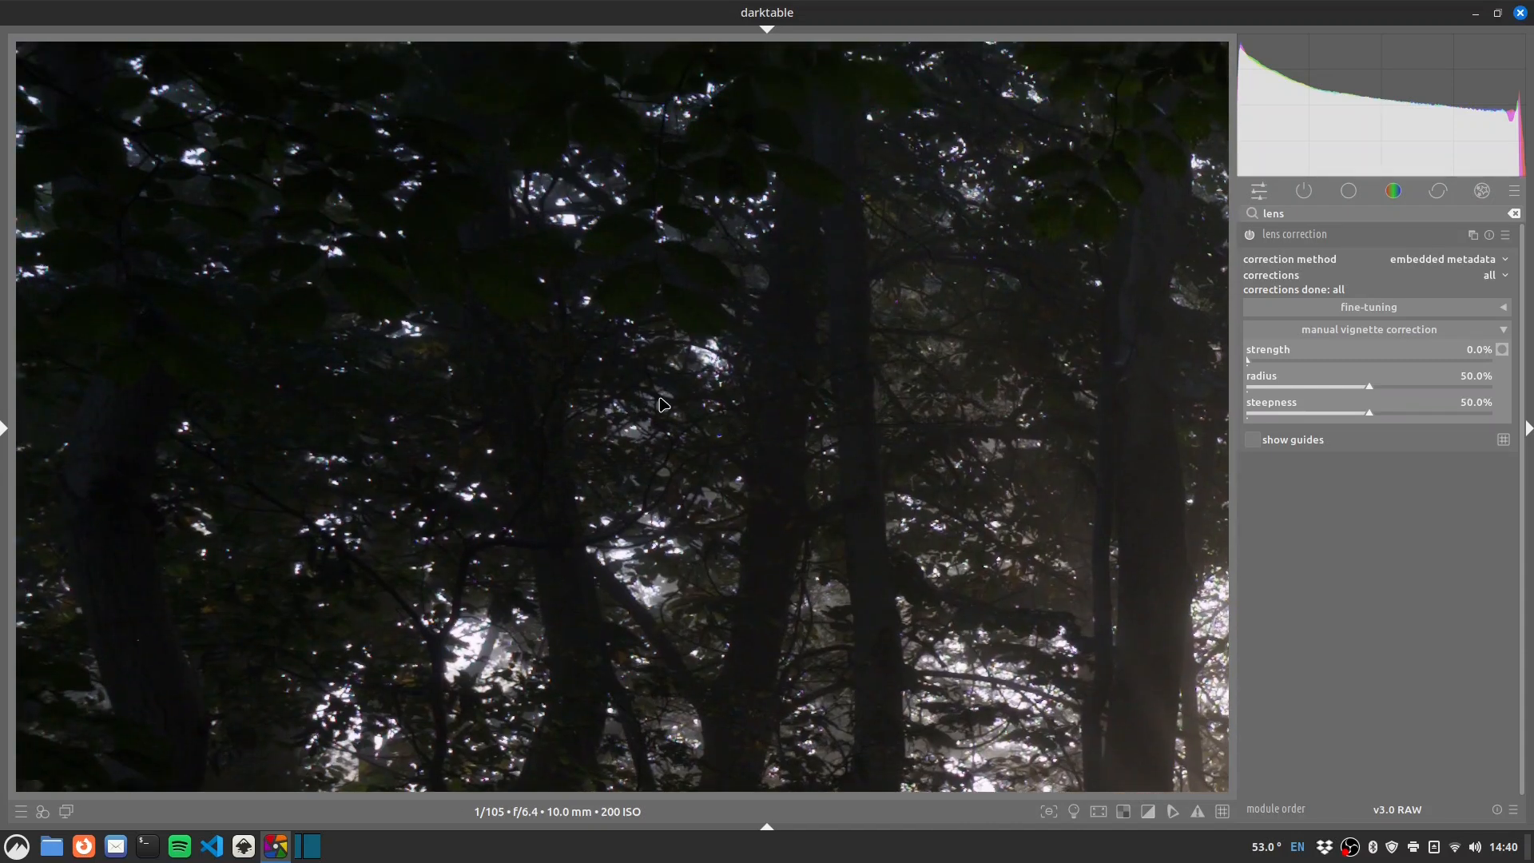
pyautogui.moveTo(659, 398); pyautogui.dragTo(624, 318)
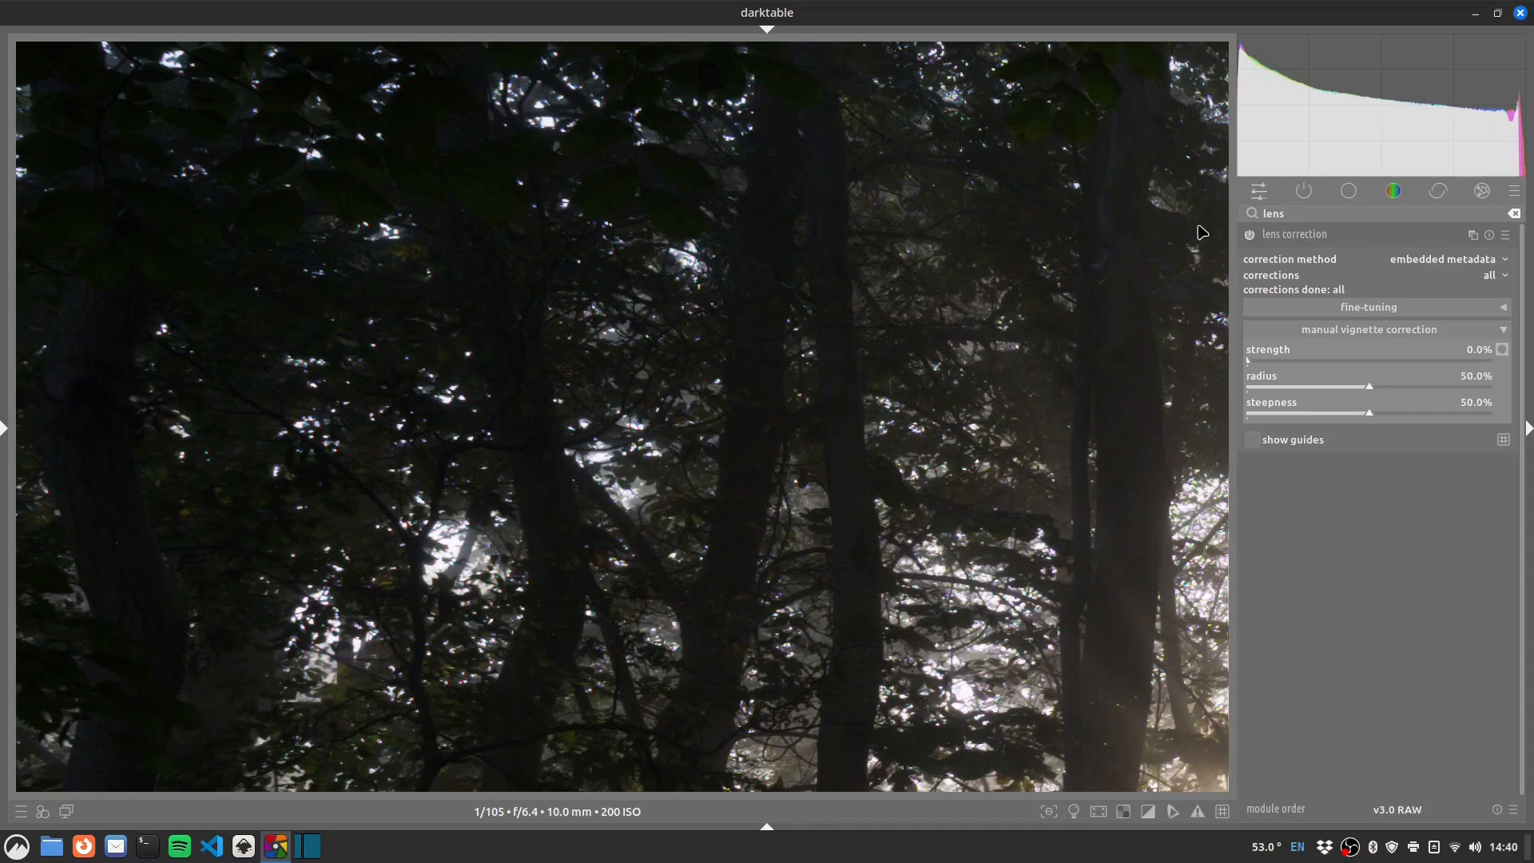
pyautogui.write('chr')
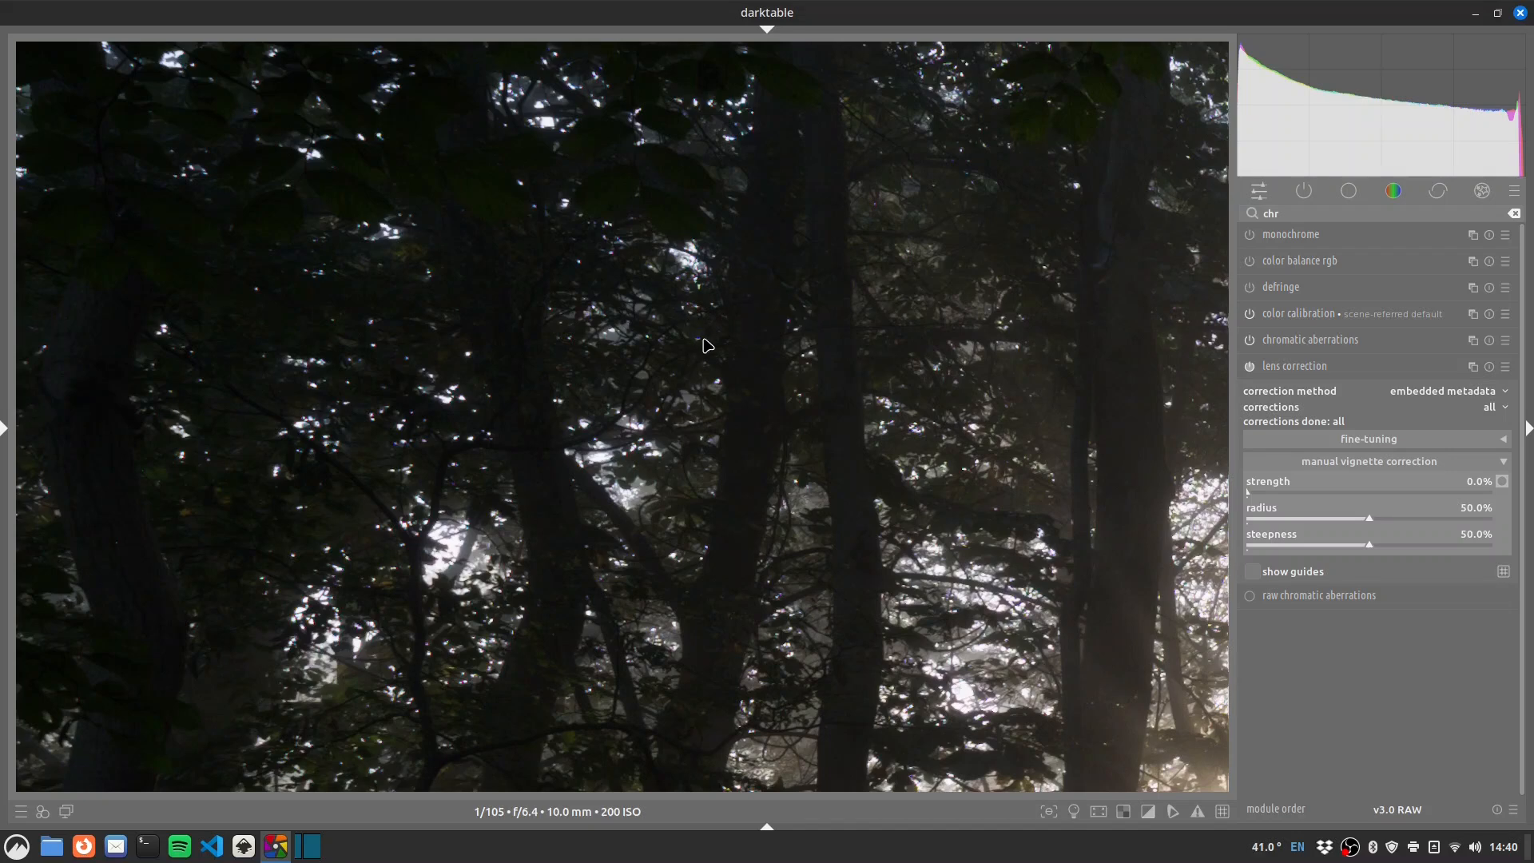
pyautogui.moveTo(721, 346); pyautogui.dragTo(739, 300)
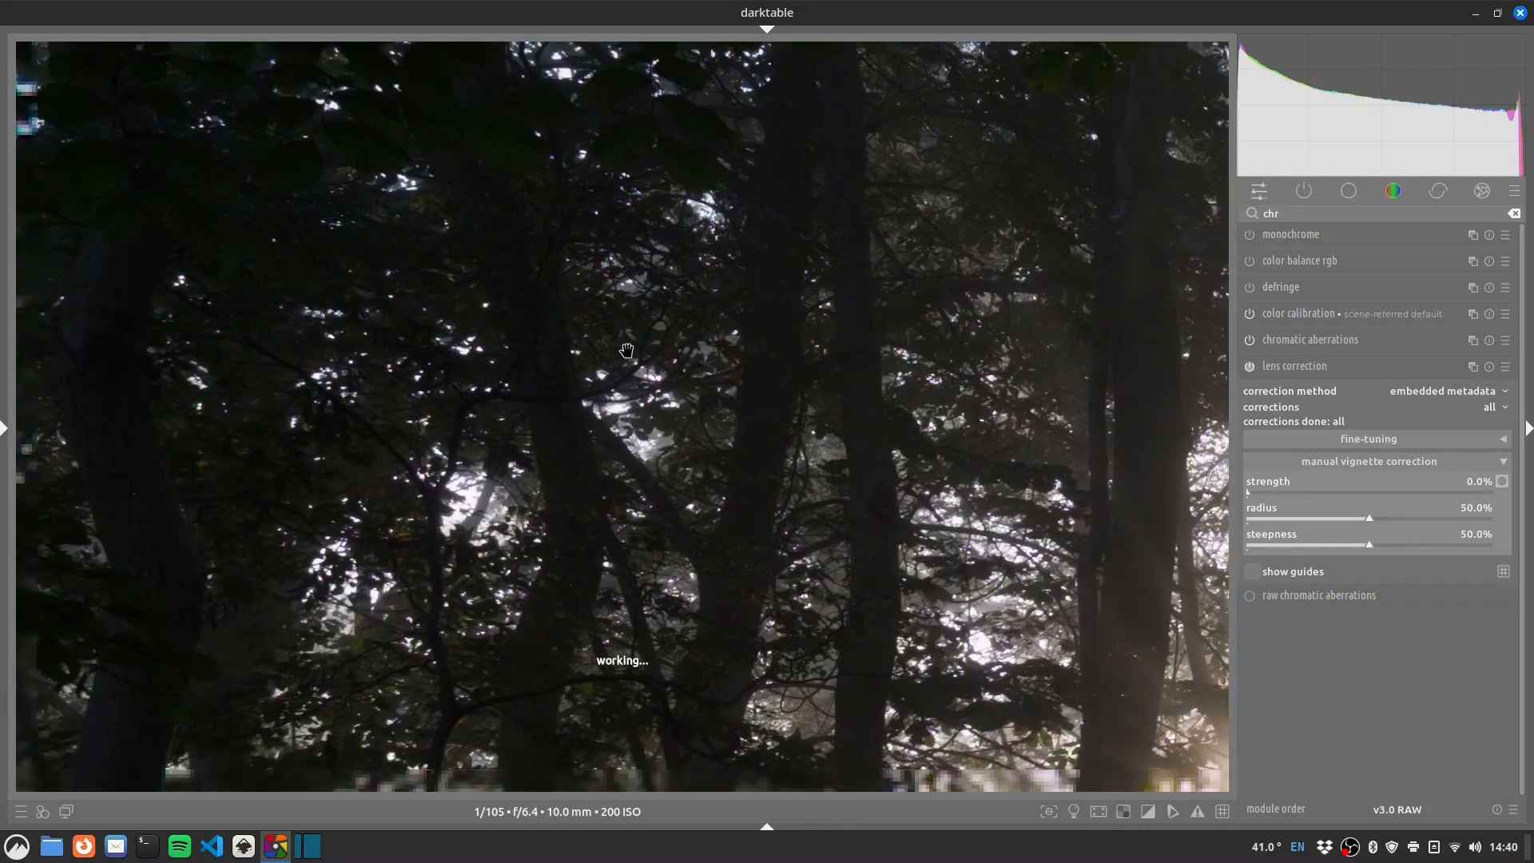
pyautogui.middleClick(637, 439)
pyautogui.middleClick(637, 440)
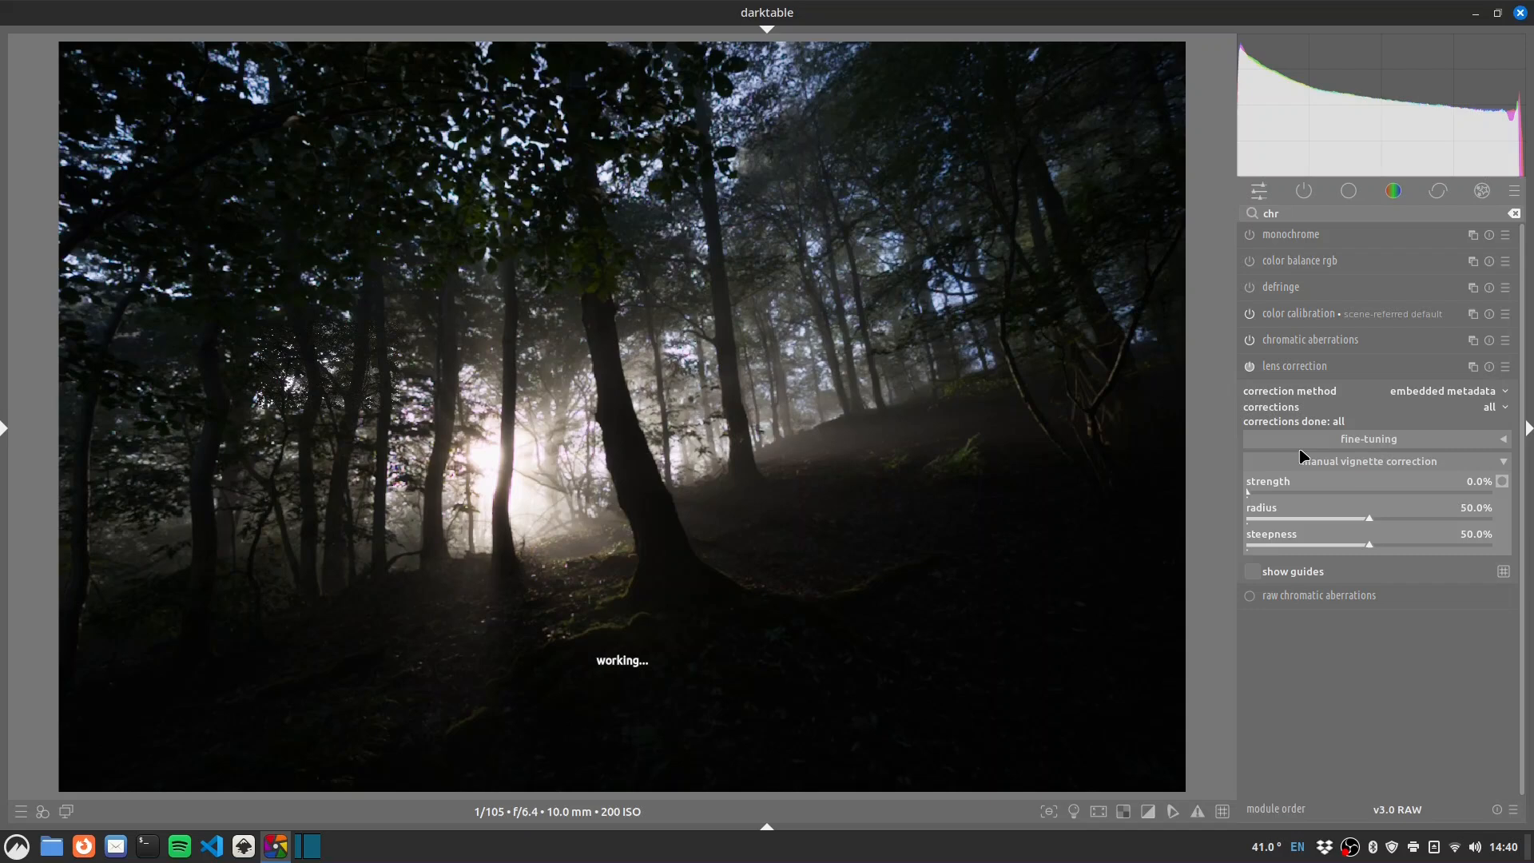
pyautogui.click(1311, 366)
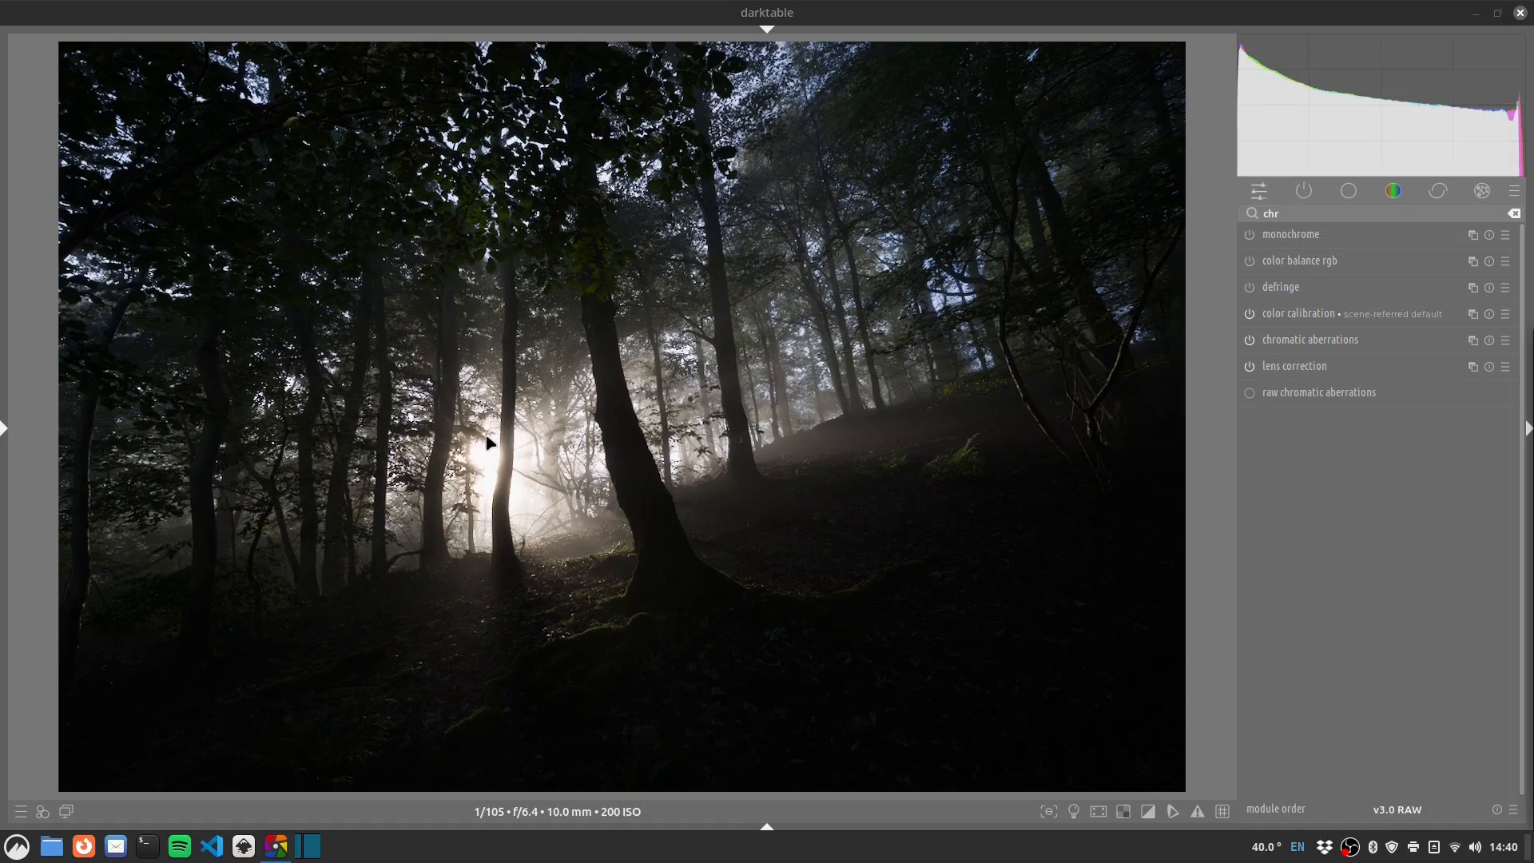
# Open the exposure module and compare the photo with and without its default exposure boost.
pyautogui.click(1303, 213)
pyautogui.write('expo')
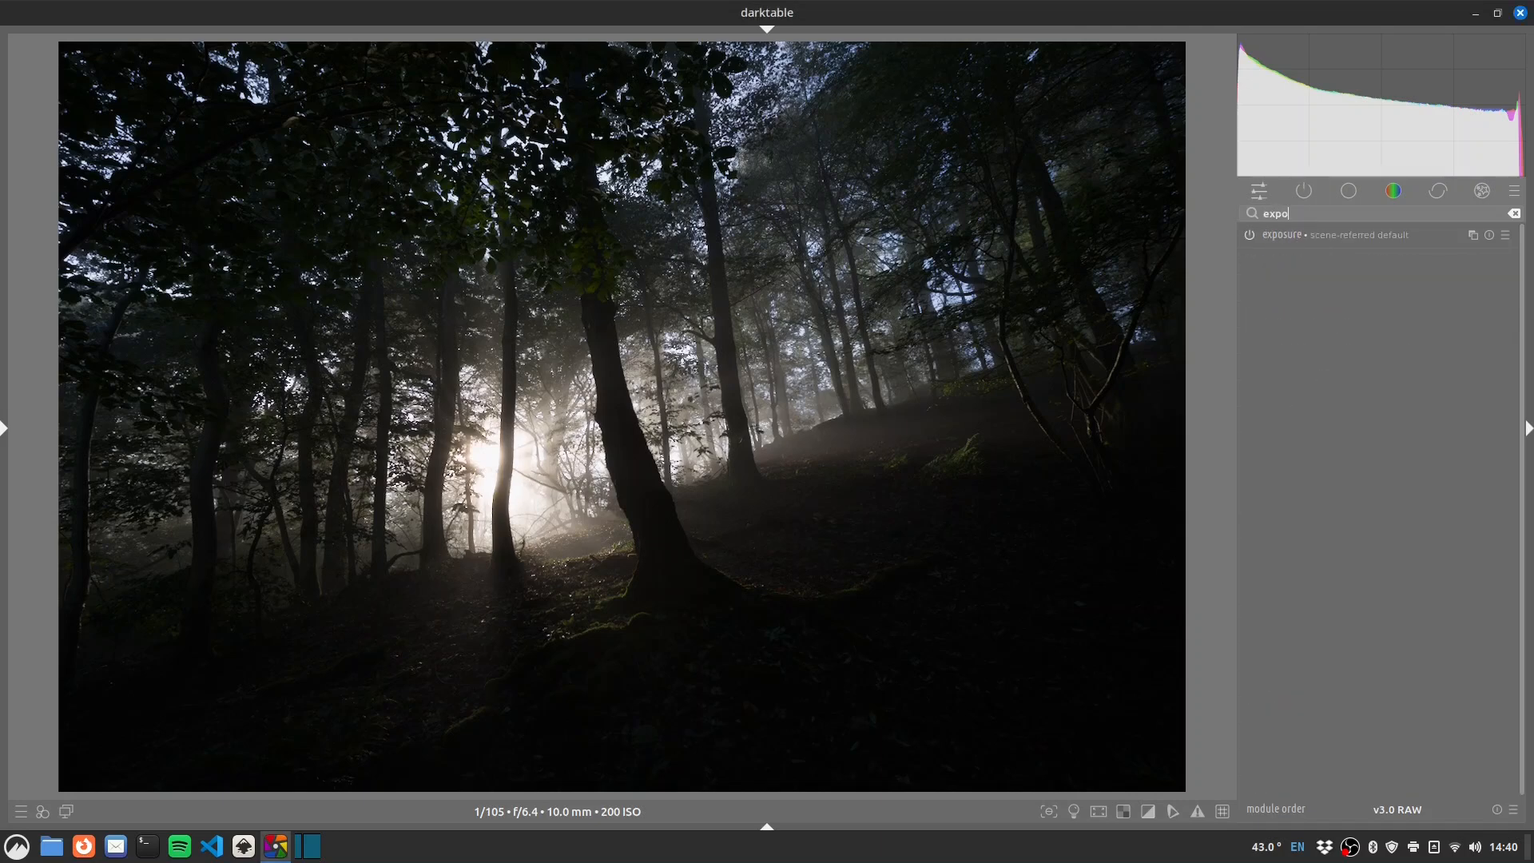
pyautogui.click(1327, 235)
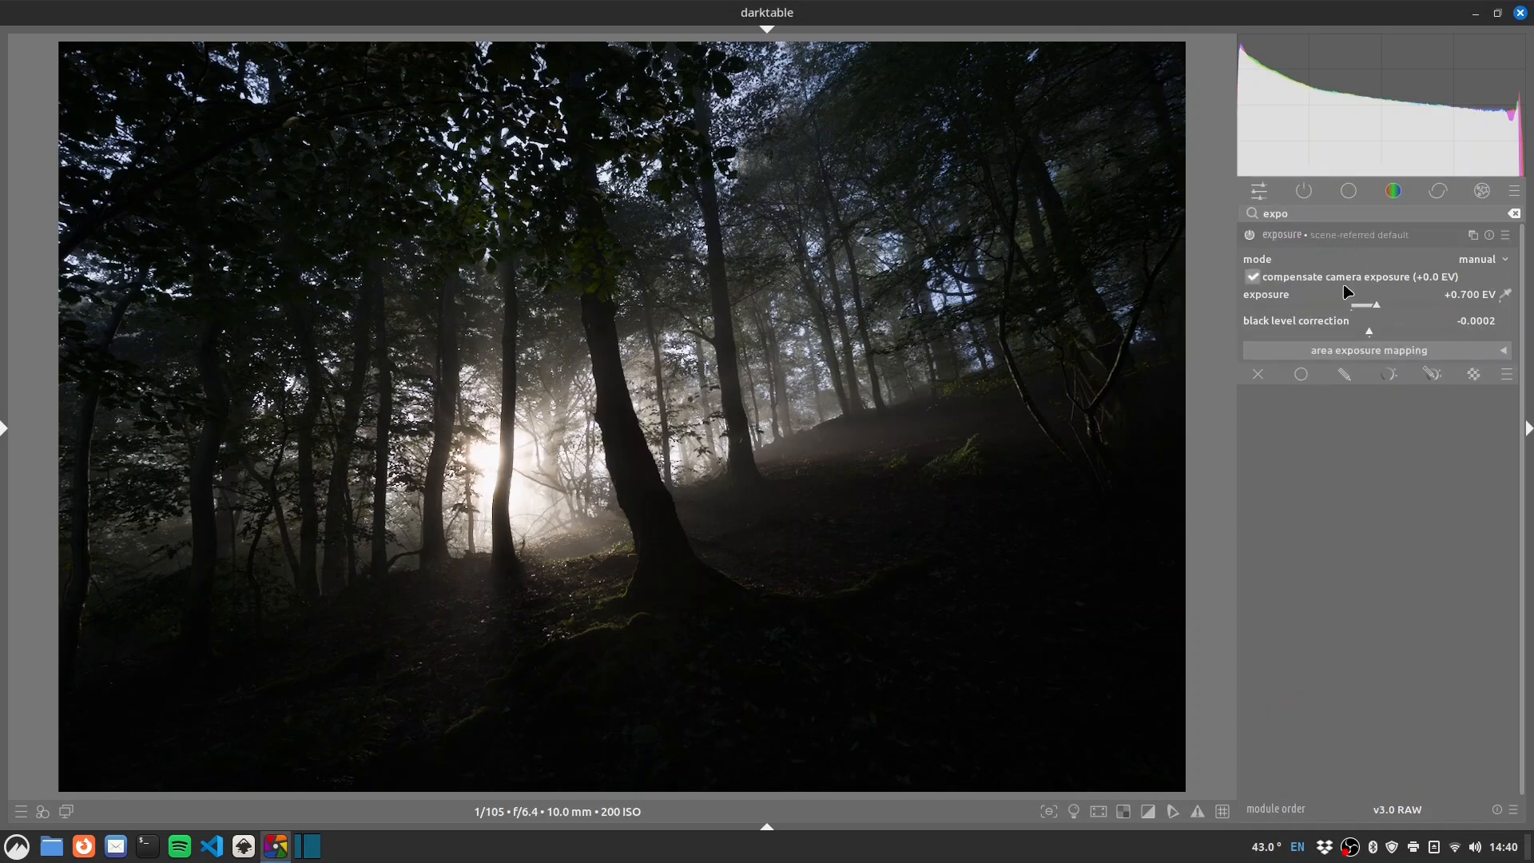
pyautogui.click(1251, 235)
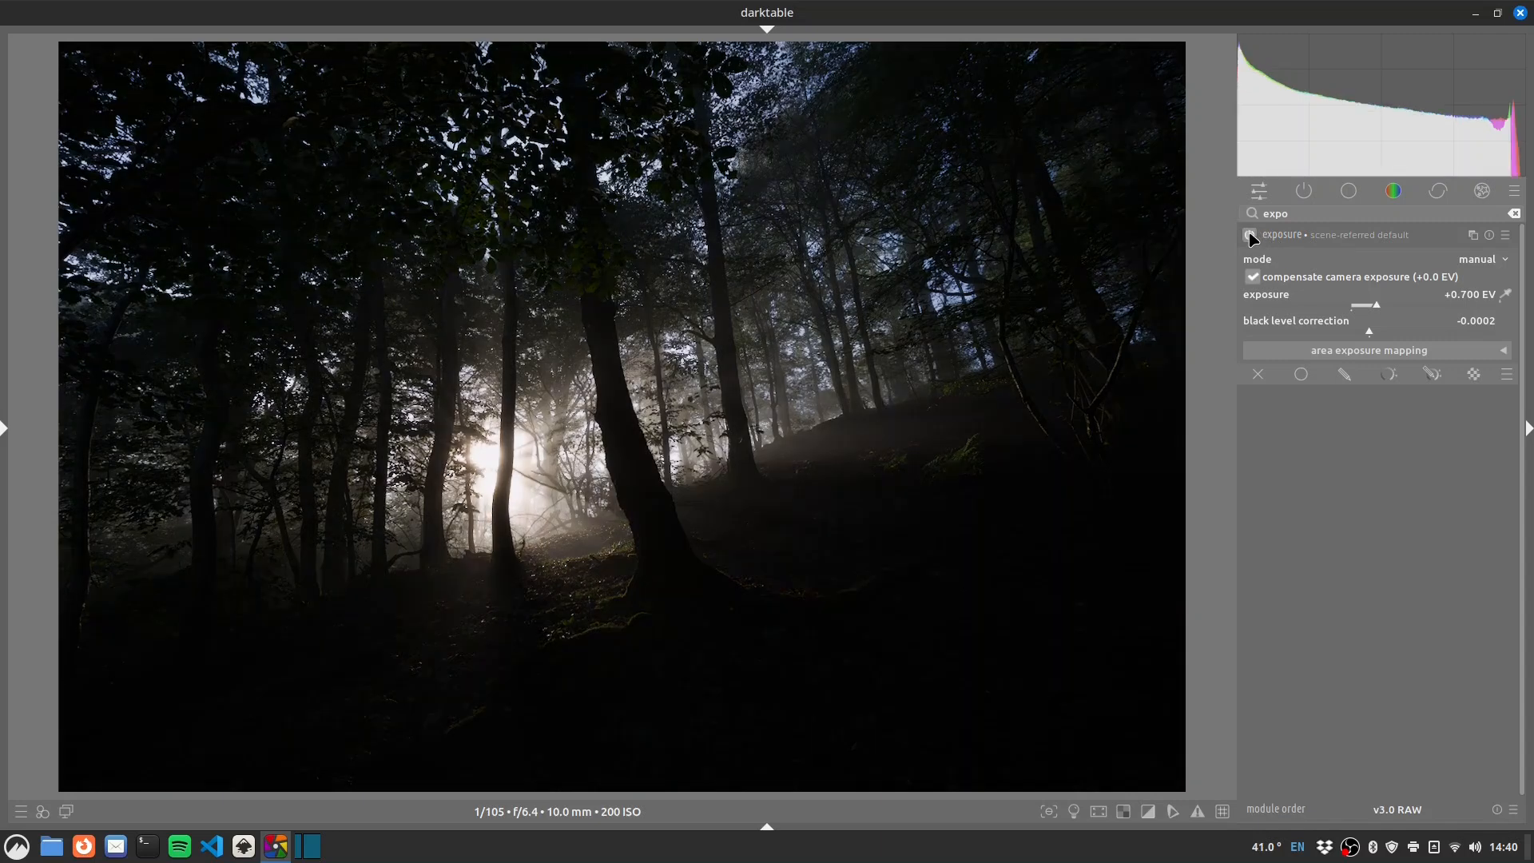
pyautogui.click(1251, 236)
pyautogui.click(1251, 238)
pyautogui.click(1251, 237)
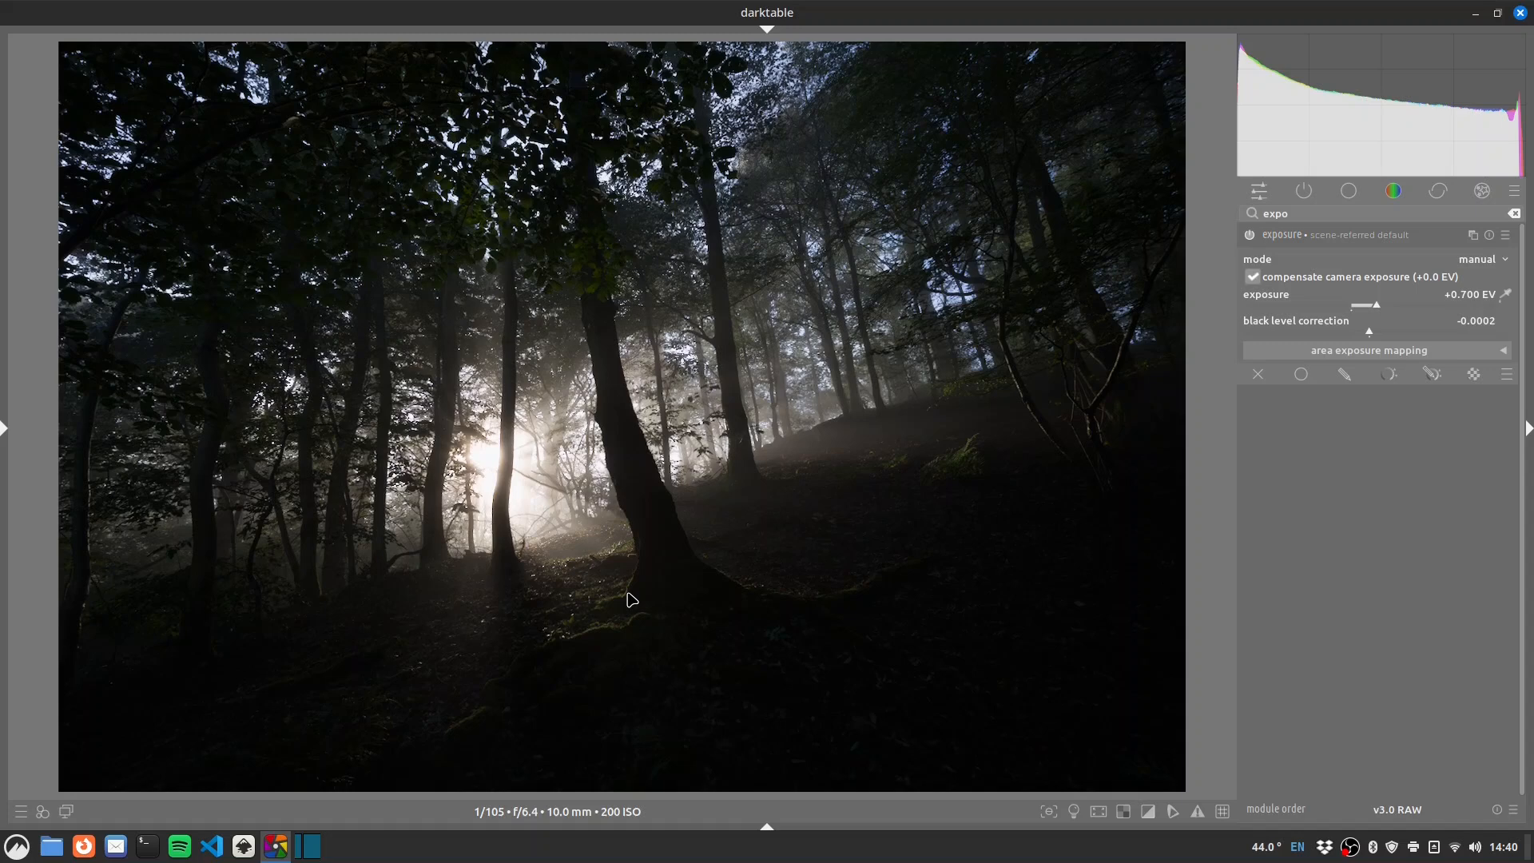
# Add a new exposure instance with a drawn ellipse mask, widened around the sunlit area between the trunks.
pyautogui.click(1473, 237)
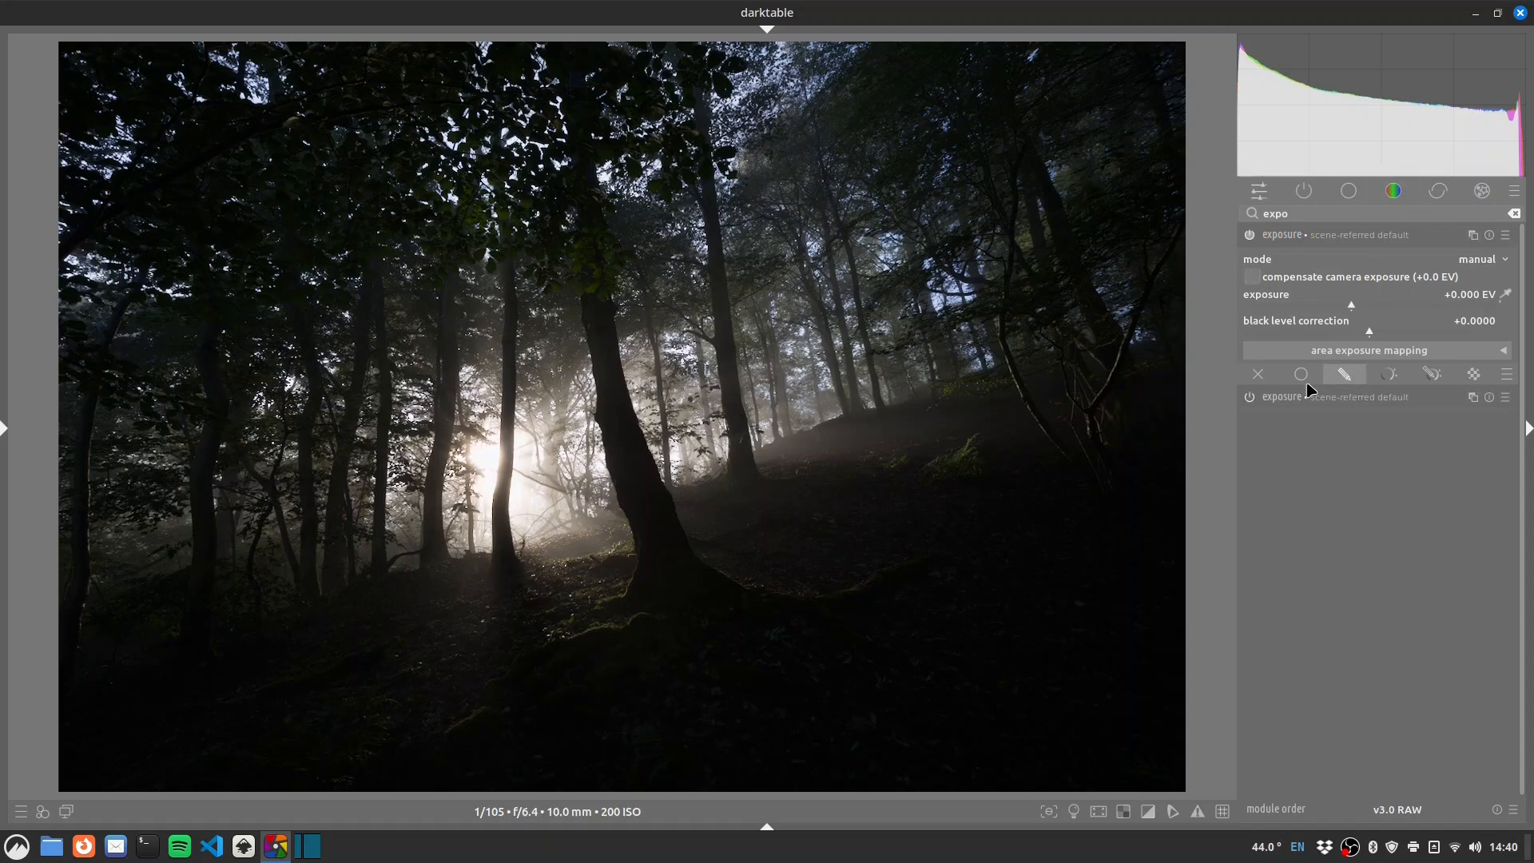
pyautogui.click(1351, 378)
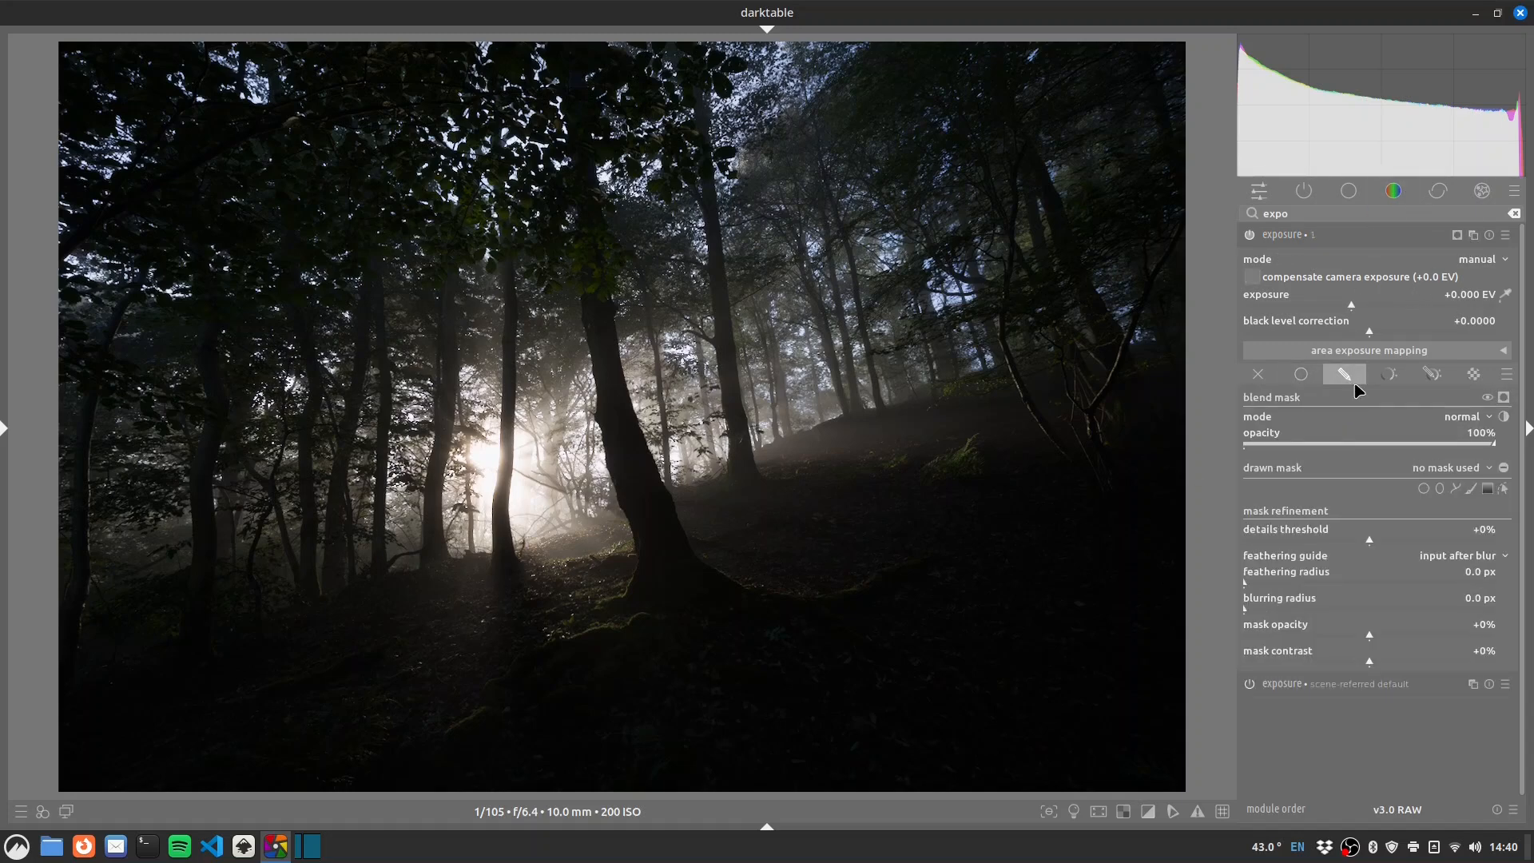
pyautogui.click(1442, 488)
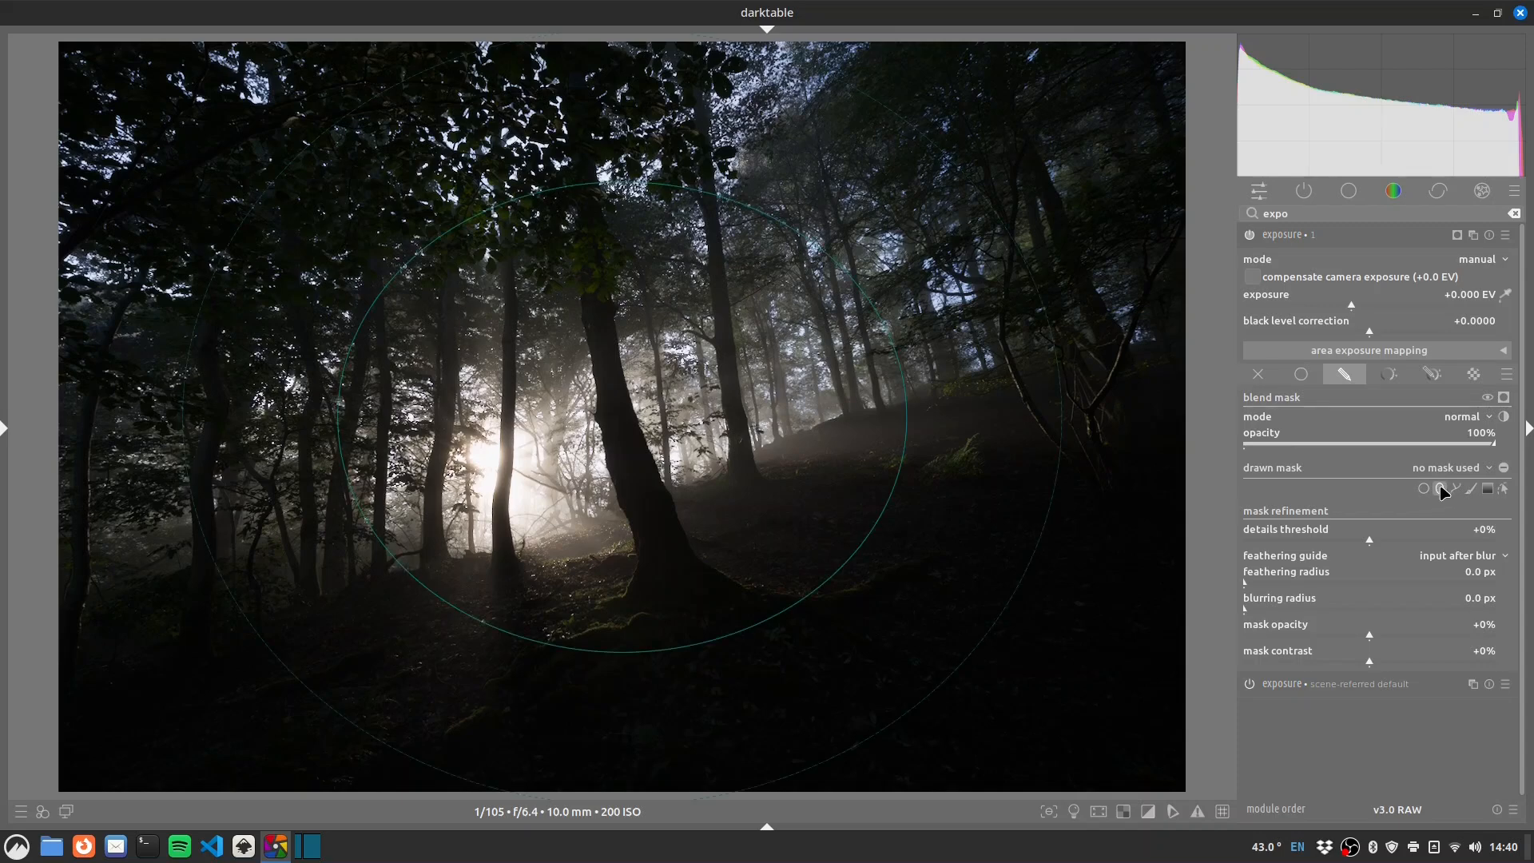
pyautogui.click(550, 427)
pyautogui.moveTo(552, 193); pyautogui.dragTo(552, 218)
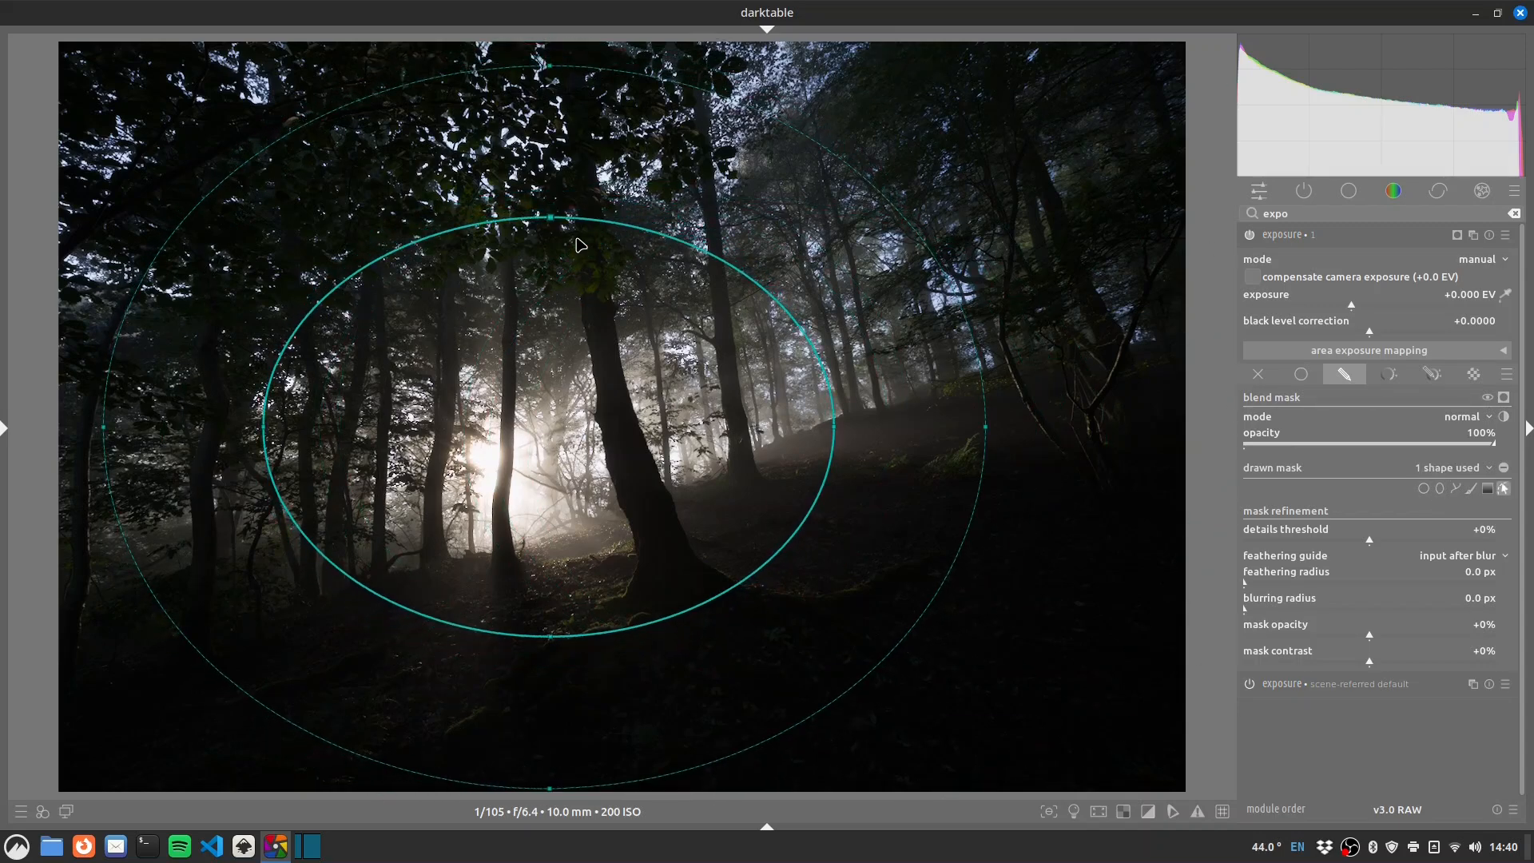
pyautogui.moveTo(833, 433); pyautogui.dragTo(854, 432)
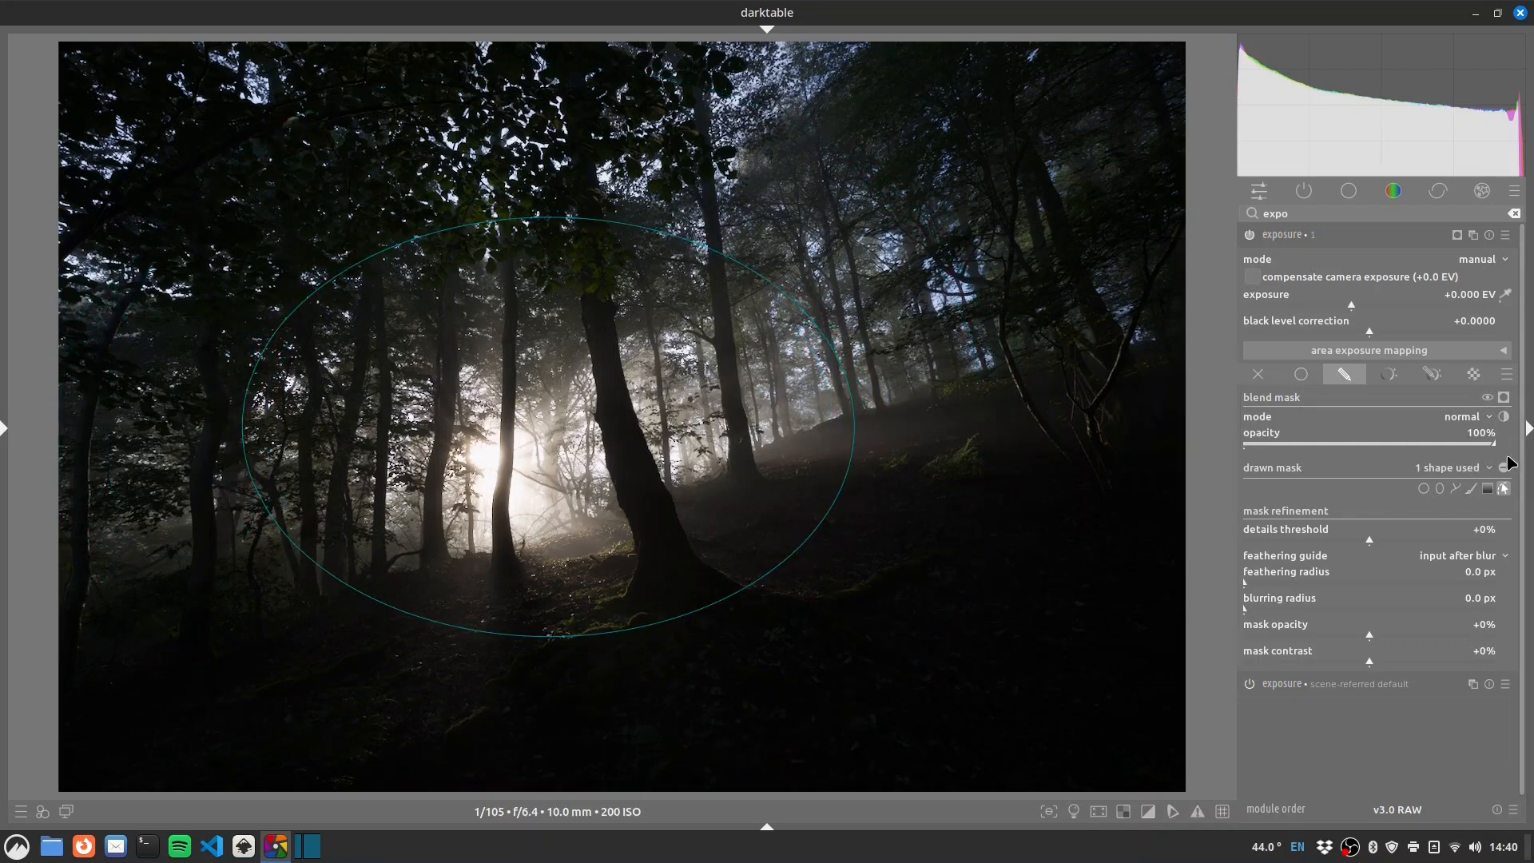
# Display the mask overlay, invert the drawn mask's polarity to target everything outside the ellipse, and hide the overlay.
pyautogui.click(1503, 397)
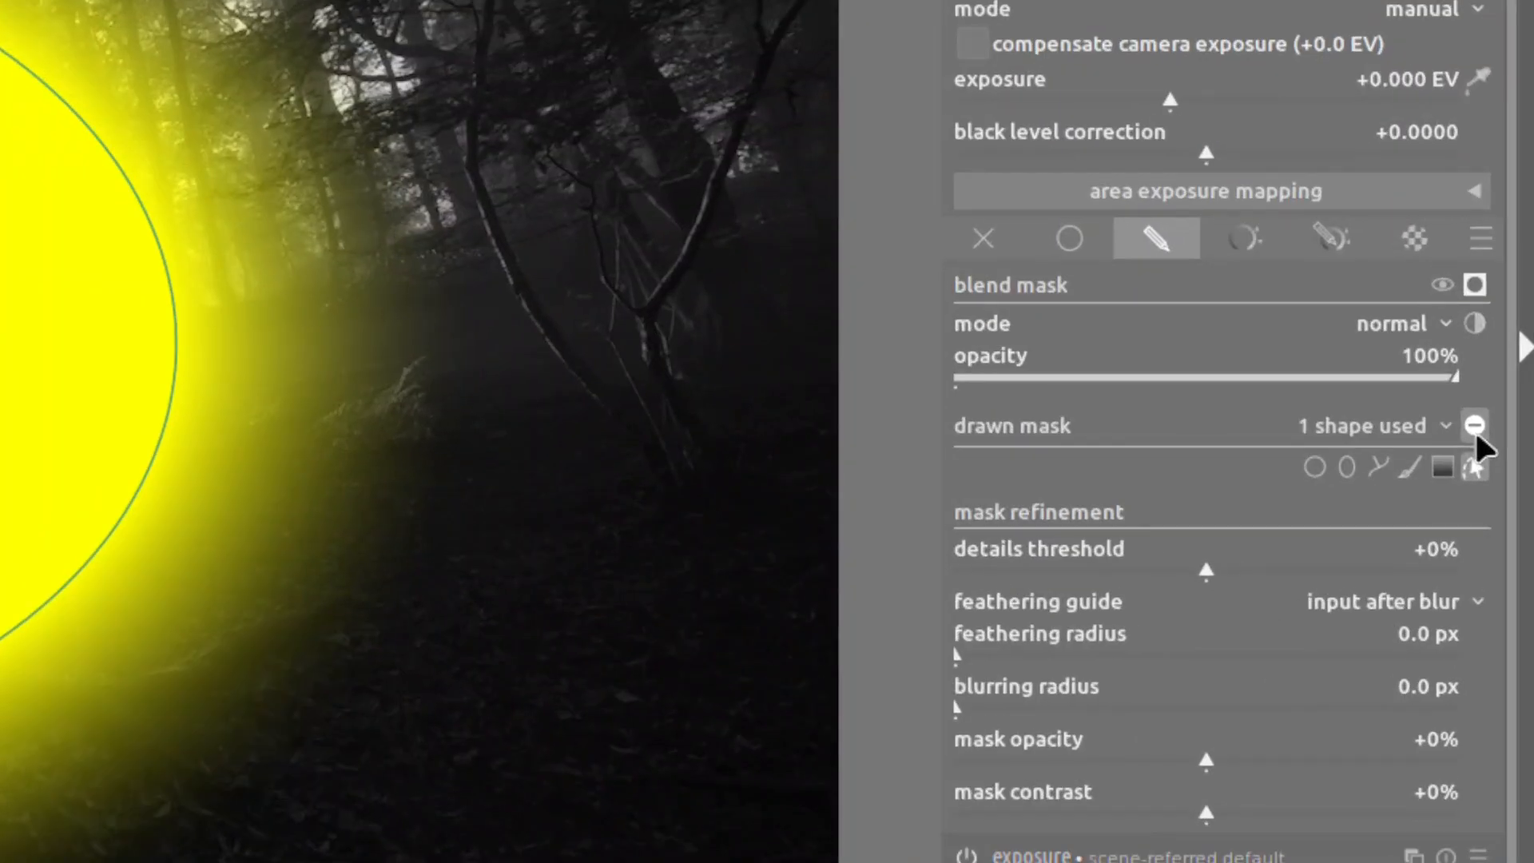
pyautogui.click(1475, 426)
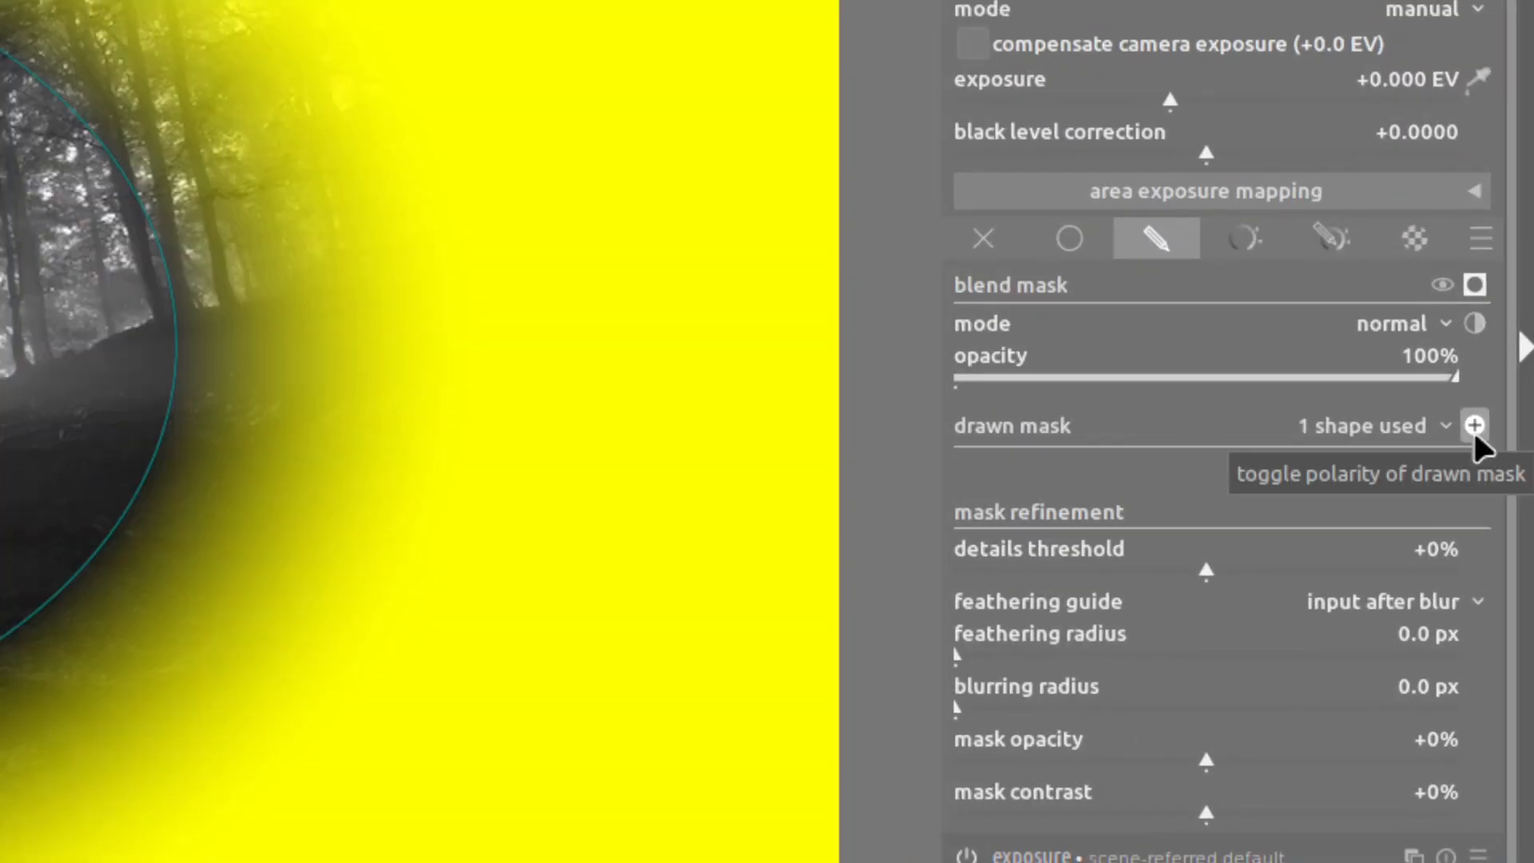
pyautogui.hotkey('shift', 'z')
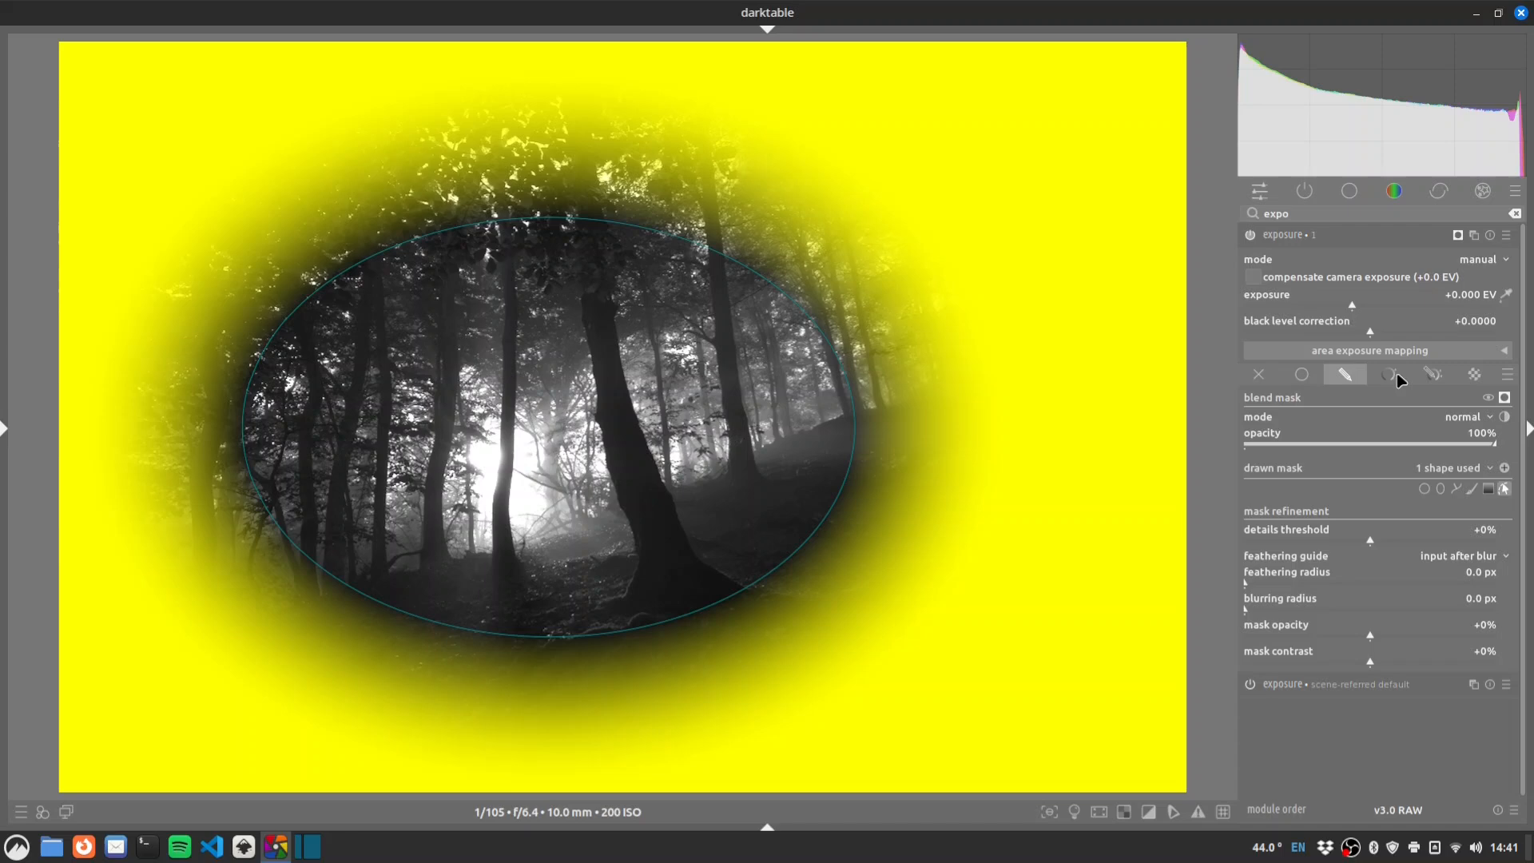
pyautogui.click(1504, 398)
# Set the masked instance's exposure to +1.454 EV, then narrow, flatten and shift the ellipse closer around the sun.
pyautogui.moveTo(1349, 305); pyautogui.dragTo(1405, 308)
pyautogui.moveTo(856, 427); pyautogui.dragTo(775, 429)
pyautogui.moveTo(626, 470); pyautogui.dragTo(574, 452)
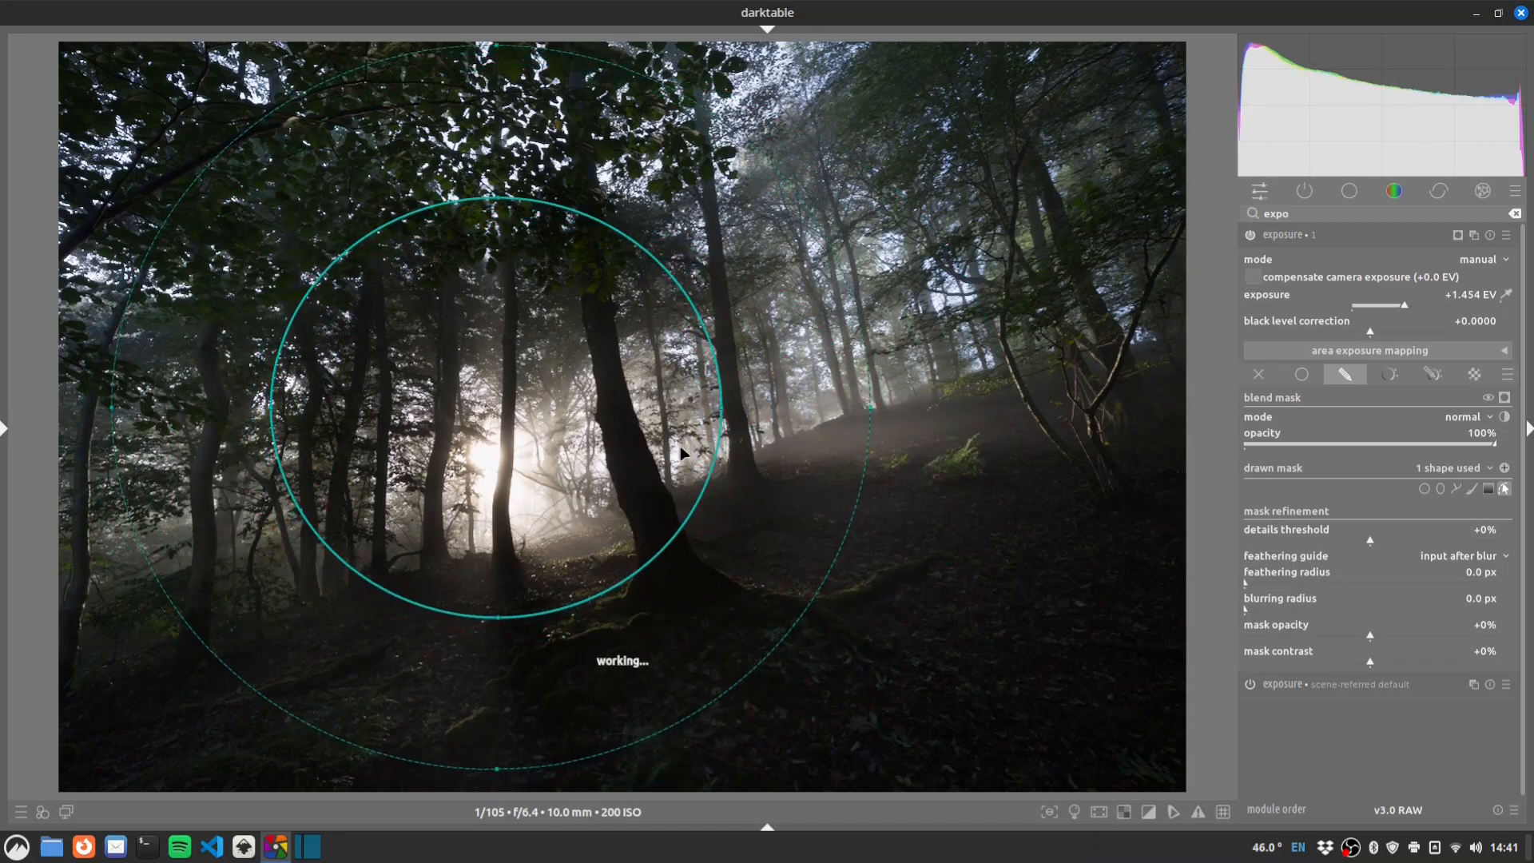
pyautogui.moveTo(722, 409); pyautogui.dragTo(707, 408)
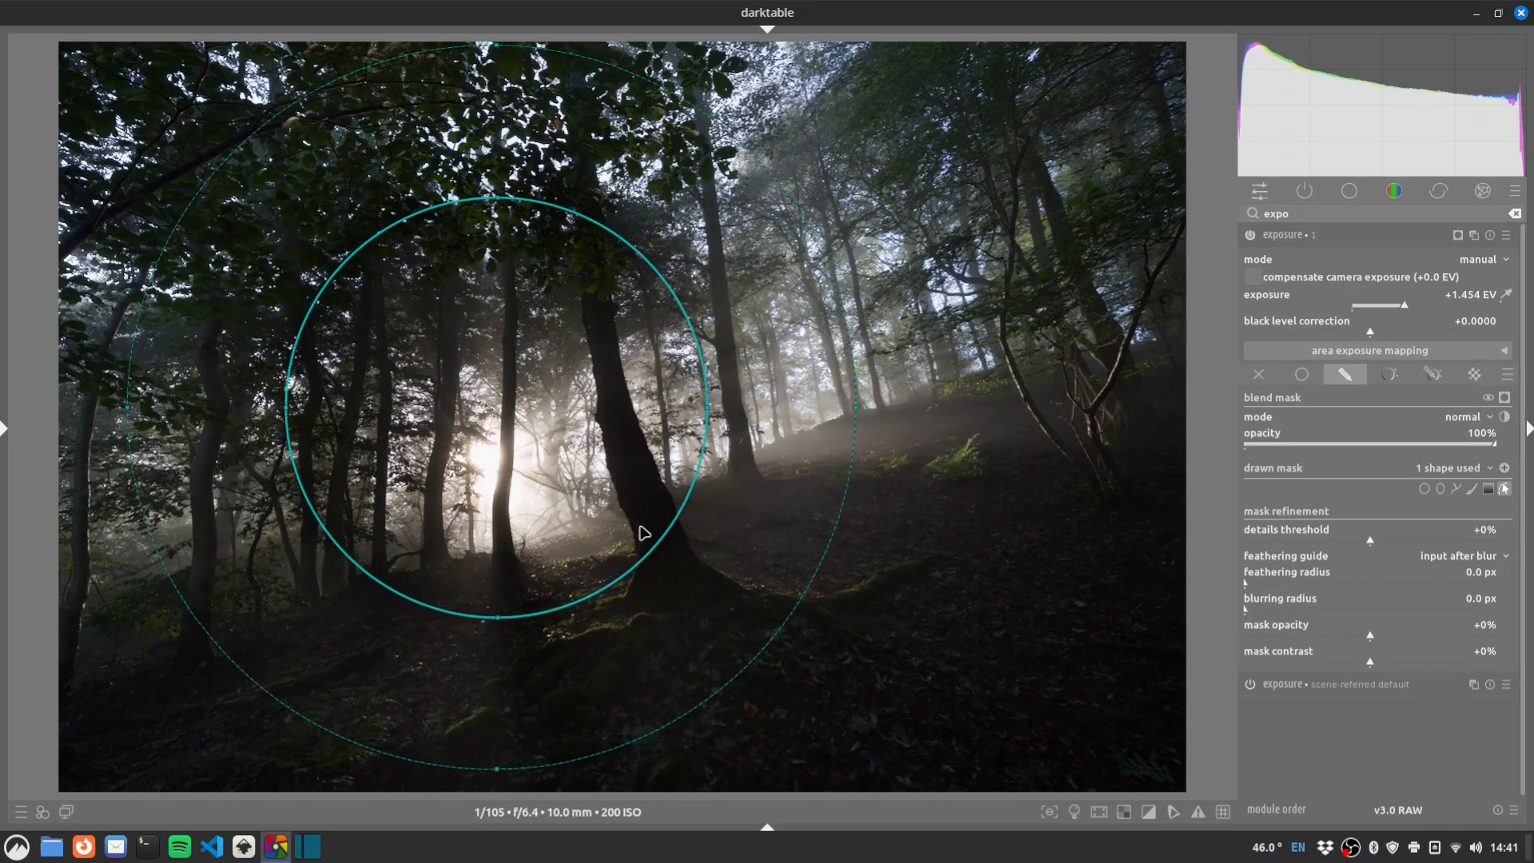
pyautogui.moveTo(498, 620); pyautogui.dragTo(499, 582)
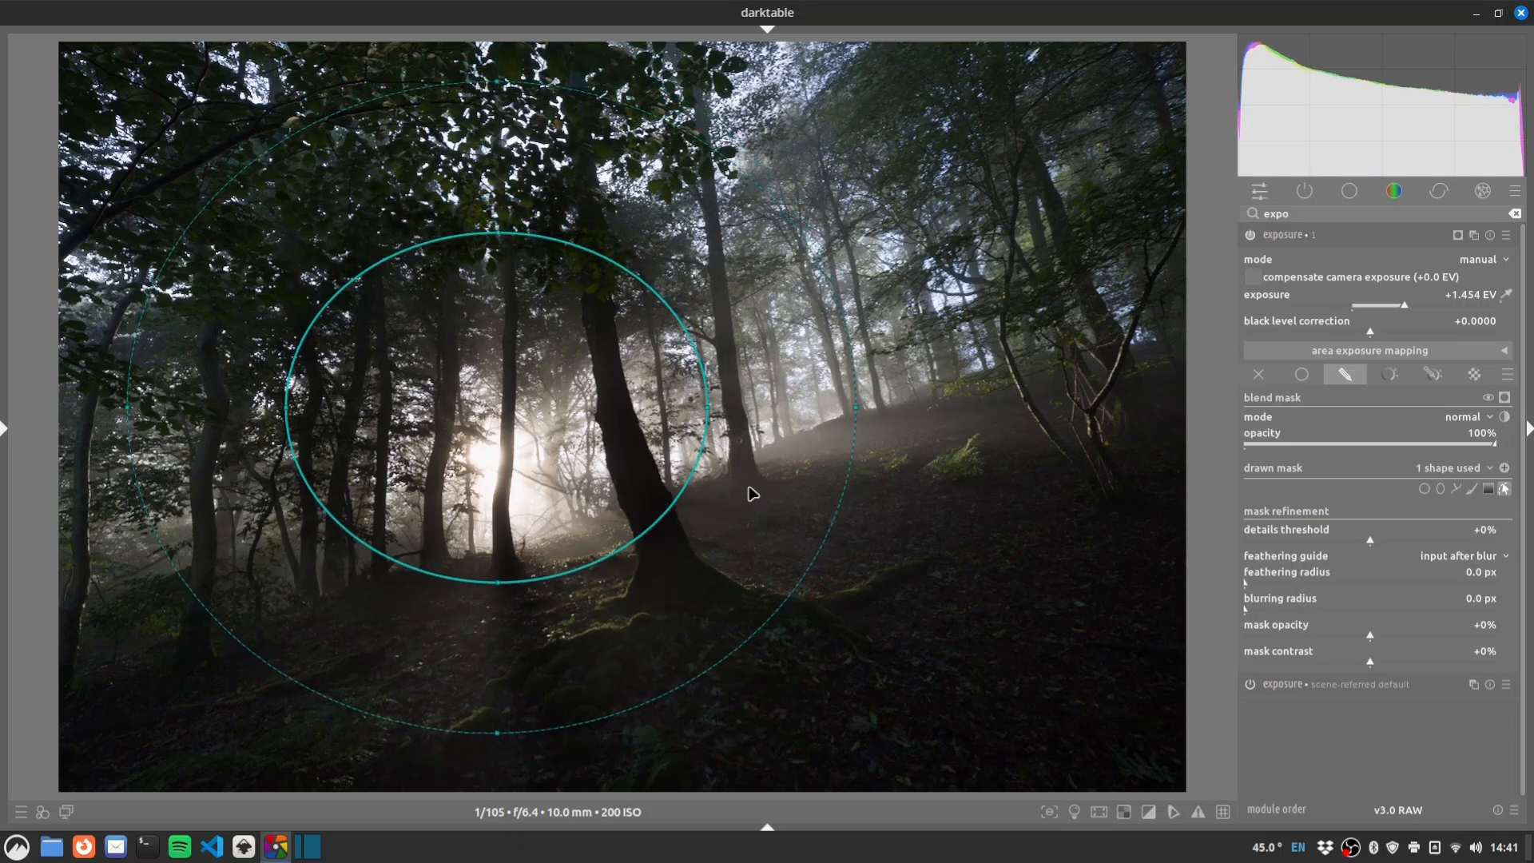
# Set the mask's feathering radius to 75 px and the exposure to +2.085 EV, nudging the ellipse into place.
pyautogui.moveTo(1267, 576); pyautogui.dragTo(1320, 577)
pyautogui.moveTo(498, 233); pyautogui.dragTo(498, 238)
pyautogui.moveTo(1411, 305); pyautogui.dragTo(1427, 305)
pyautogui.moveTo(509, 458); pyautogui.dragTo(531, 472)
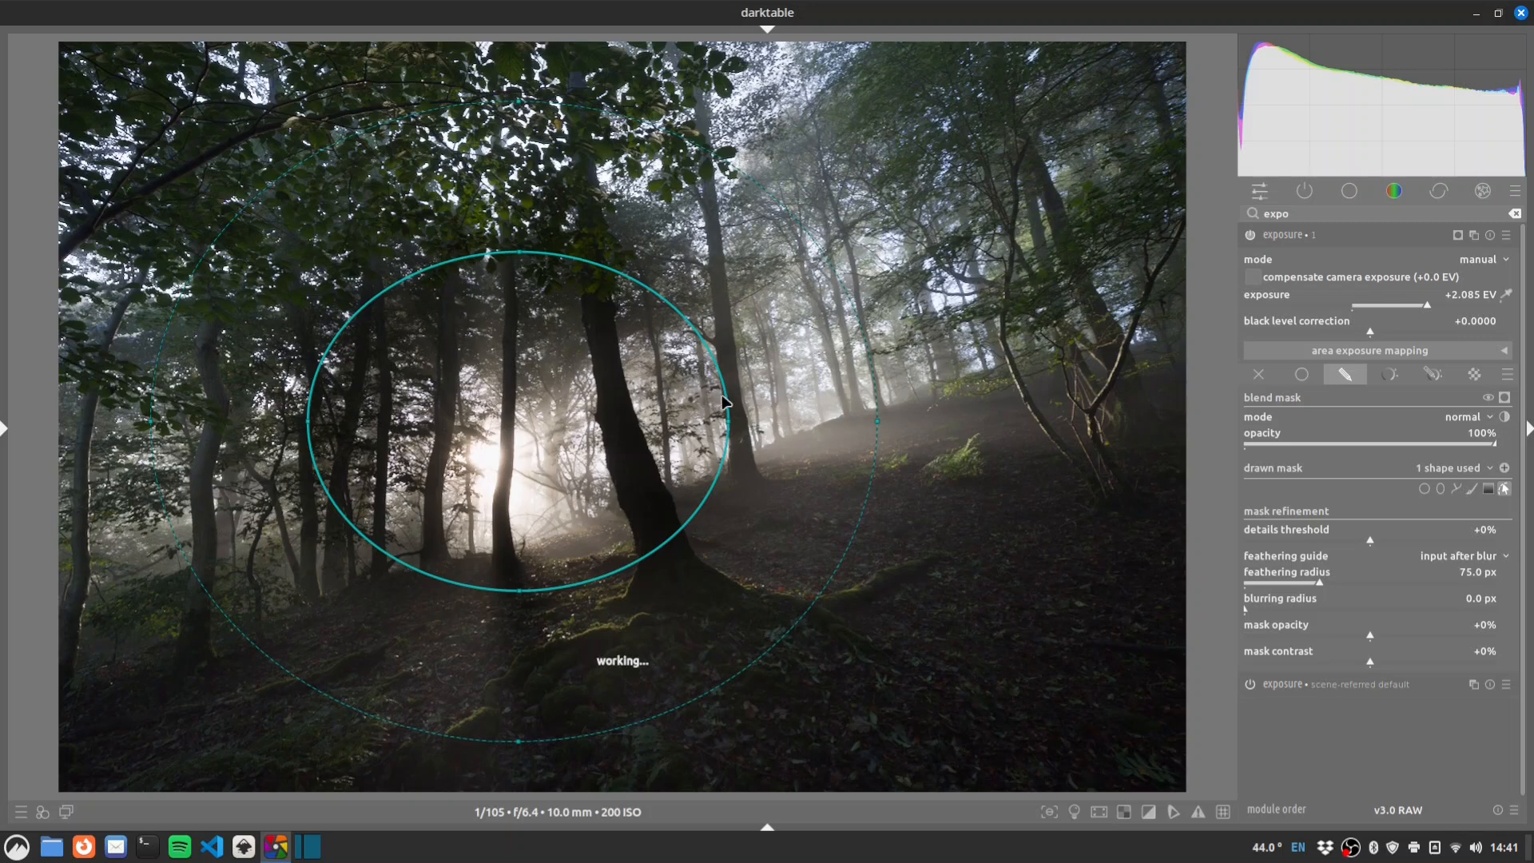
# Shrink the ellipse to a small oval centred on the sun behind the thin trunk and adjust its feather size.
pyautogui.moveTo(719, 423); pyautogui.dragTo(590, 420)
pyautogui.moveTo(508, 251); pyautogui.dragTo(537, 351)
pyautogui.moveTo(519, 406); pyautogui.dragTo(520, 457)
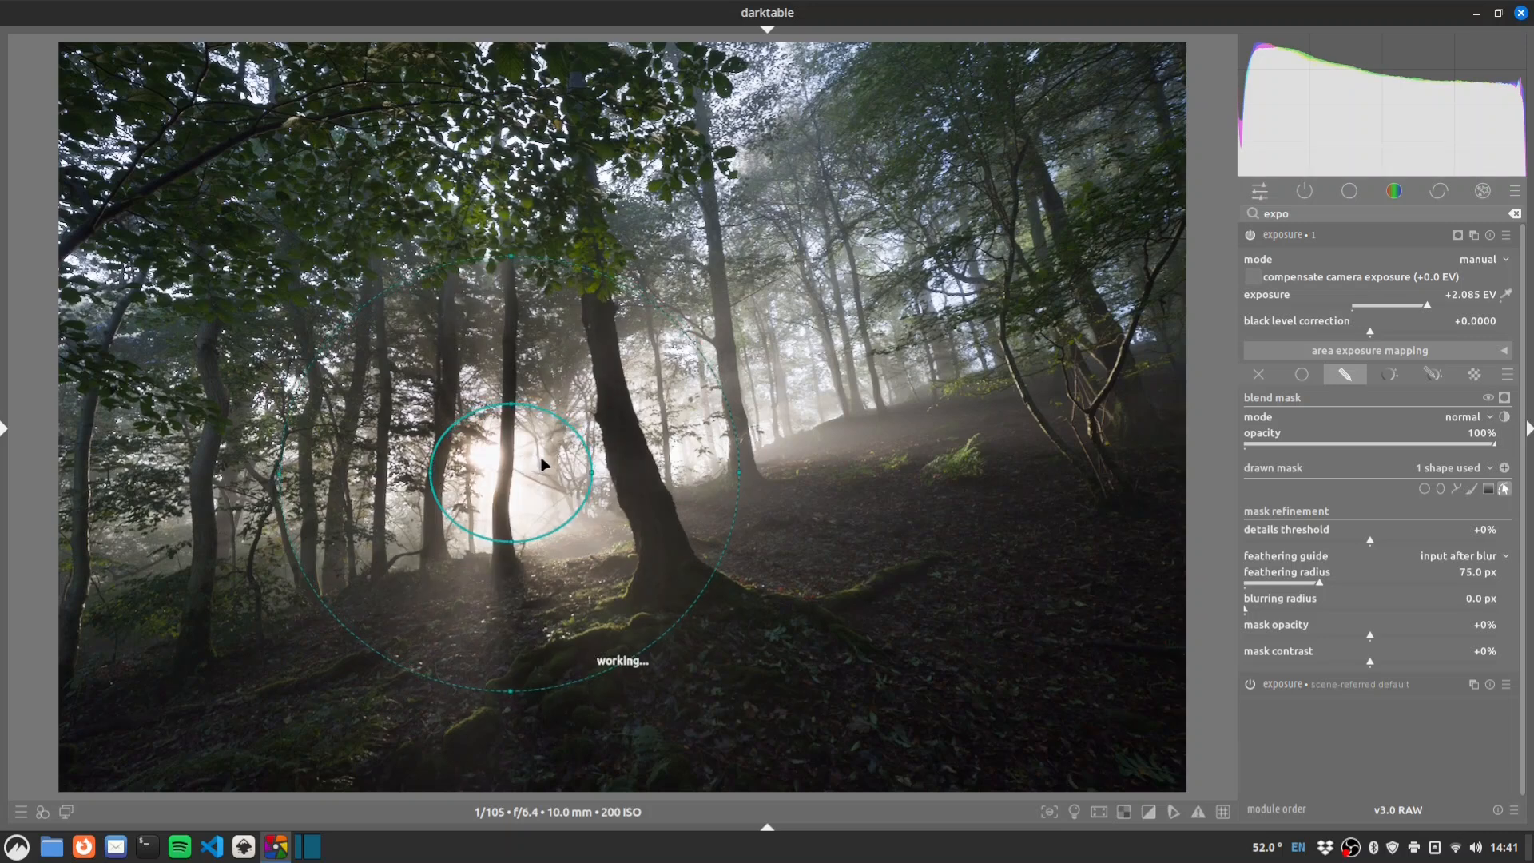
pyautogui.keyDown('shift'); pyautogui.scroll(3, 533, 463); pyautogui.keyUp('shift')
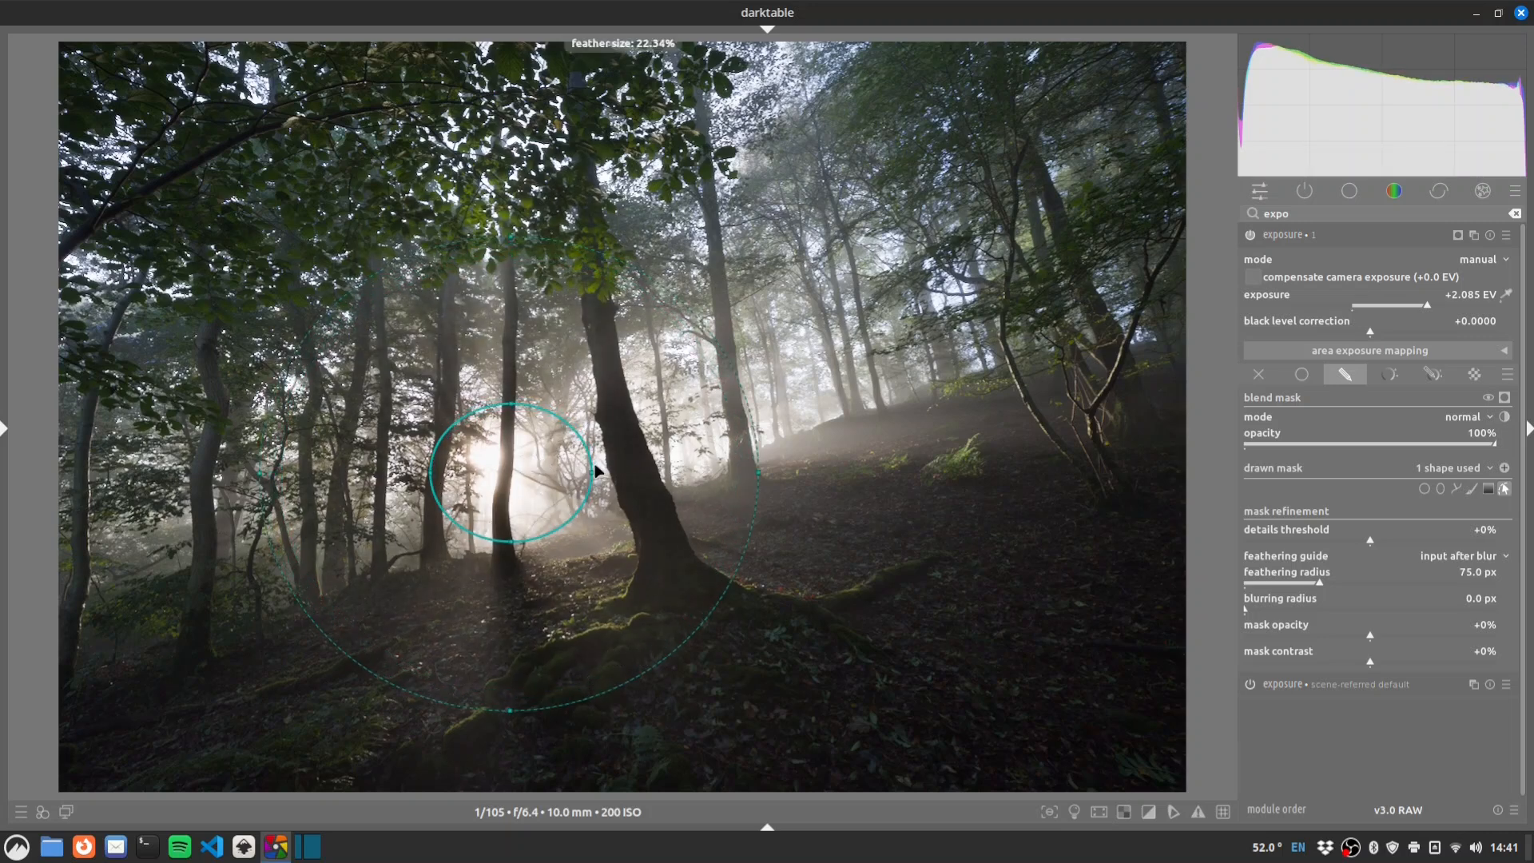
pyautogui.moveTo(592, 471); pyautogui.dragTo(600, 471)
pyautogui.keyDown('shift'); pyautogui.scroll(-1, 513, 472); pyautogui.keyUp('shift')
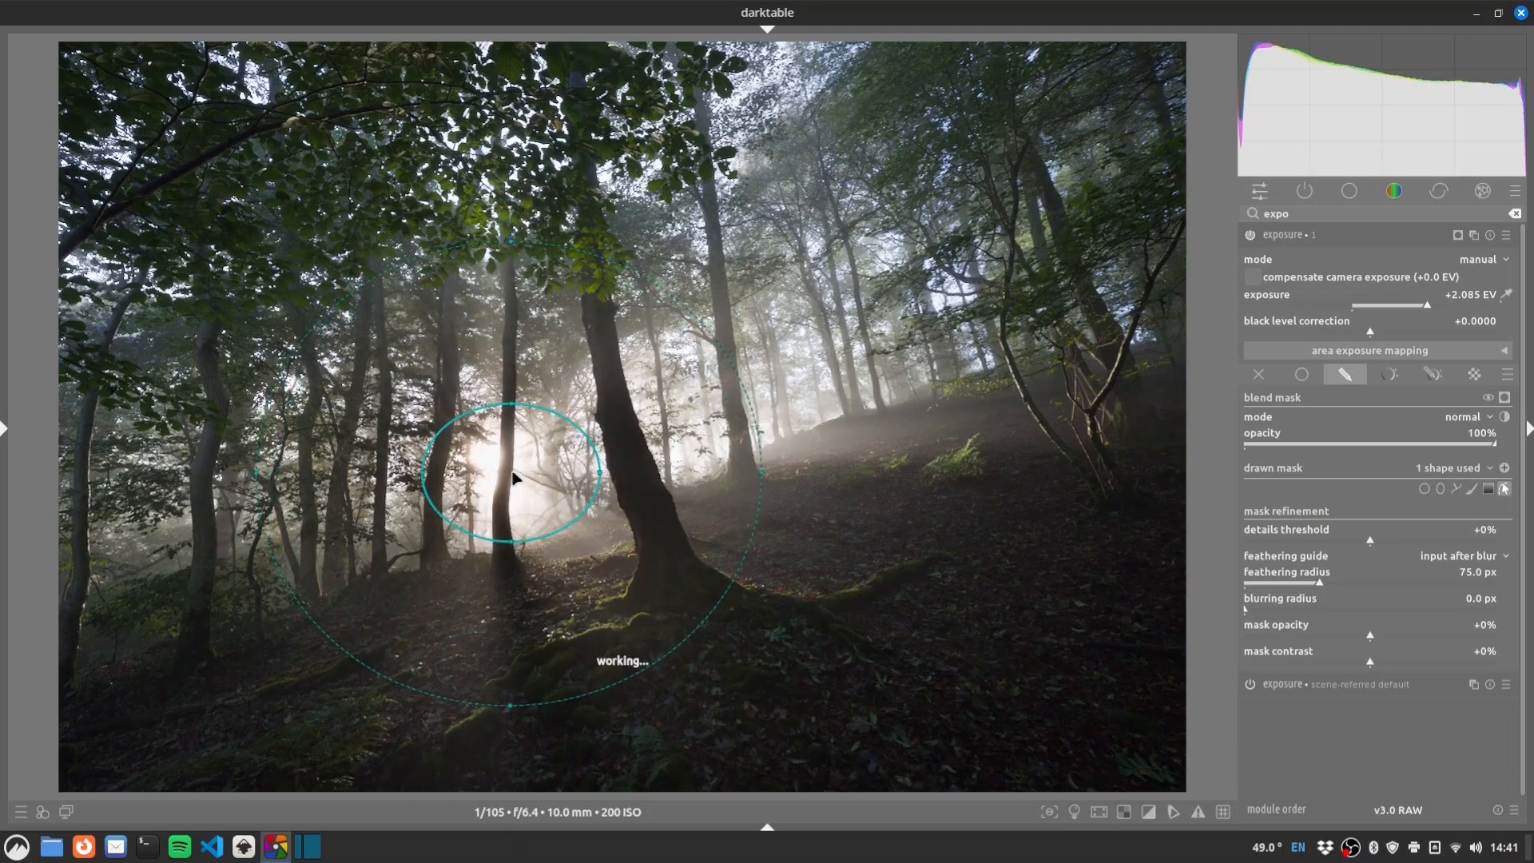
# Compare the photo with and without the masked exposure instance and check the brightened trees and leaves up close.
pyautogui.click(1248, 235)
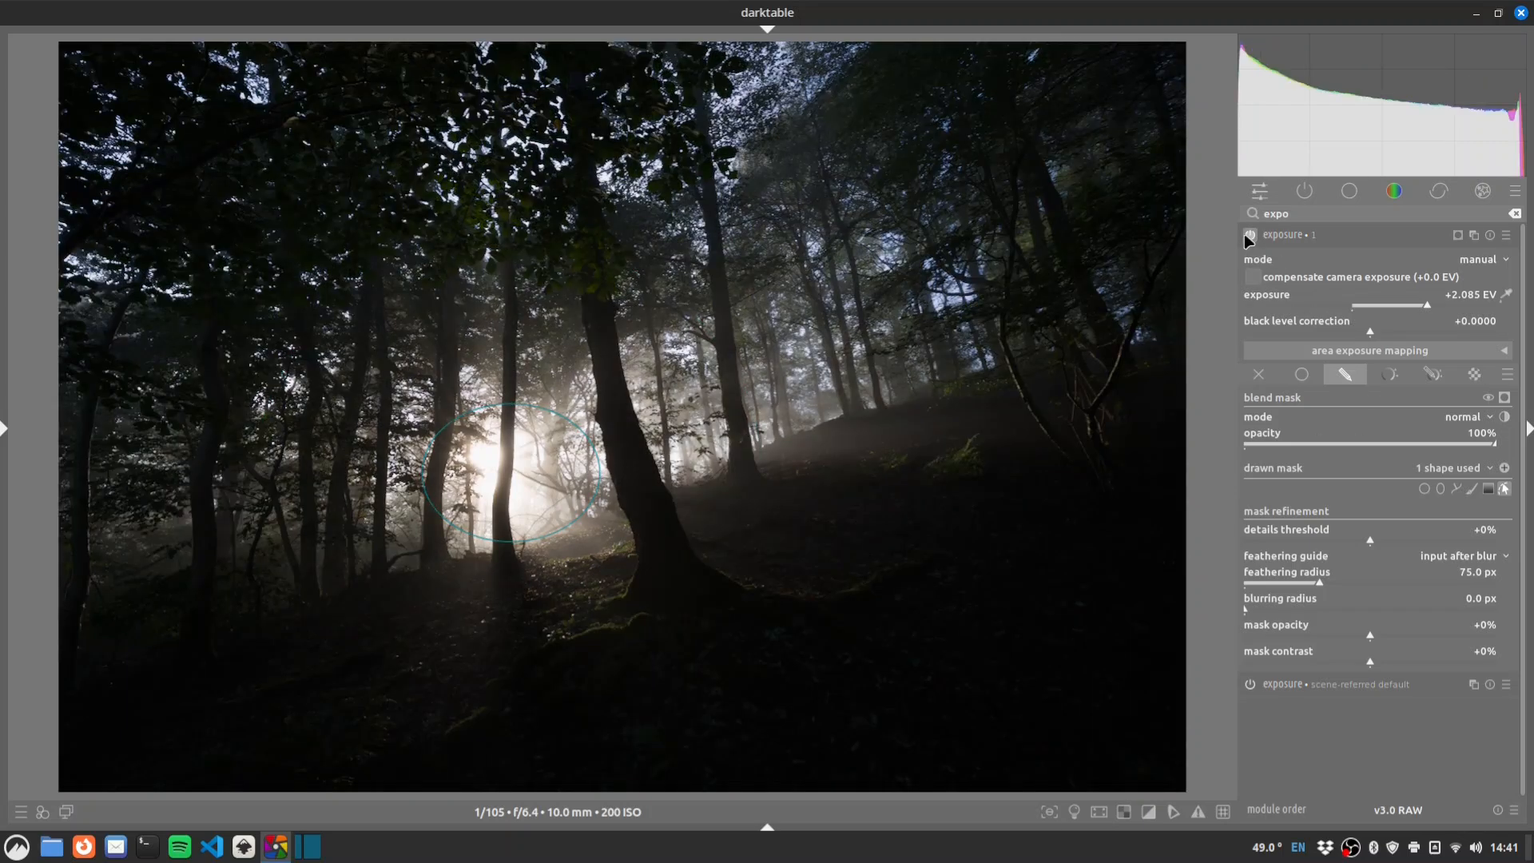
pyautogui.click(1247, 235)
pyautogui.click(1248, 235)
pyautogui.click(1246, 237)
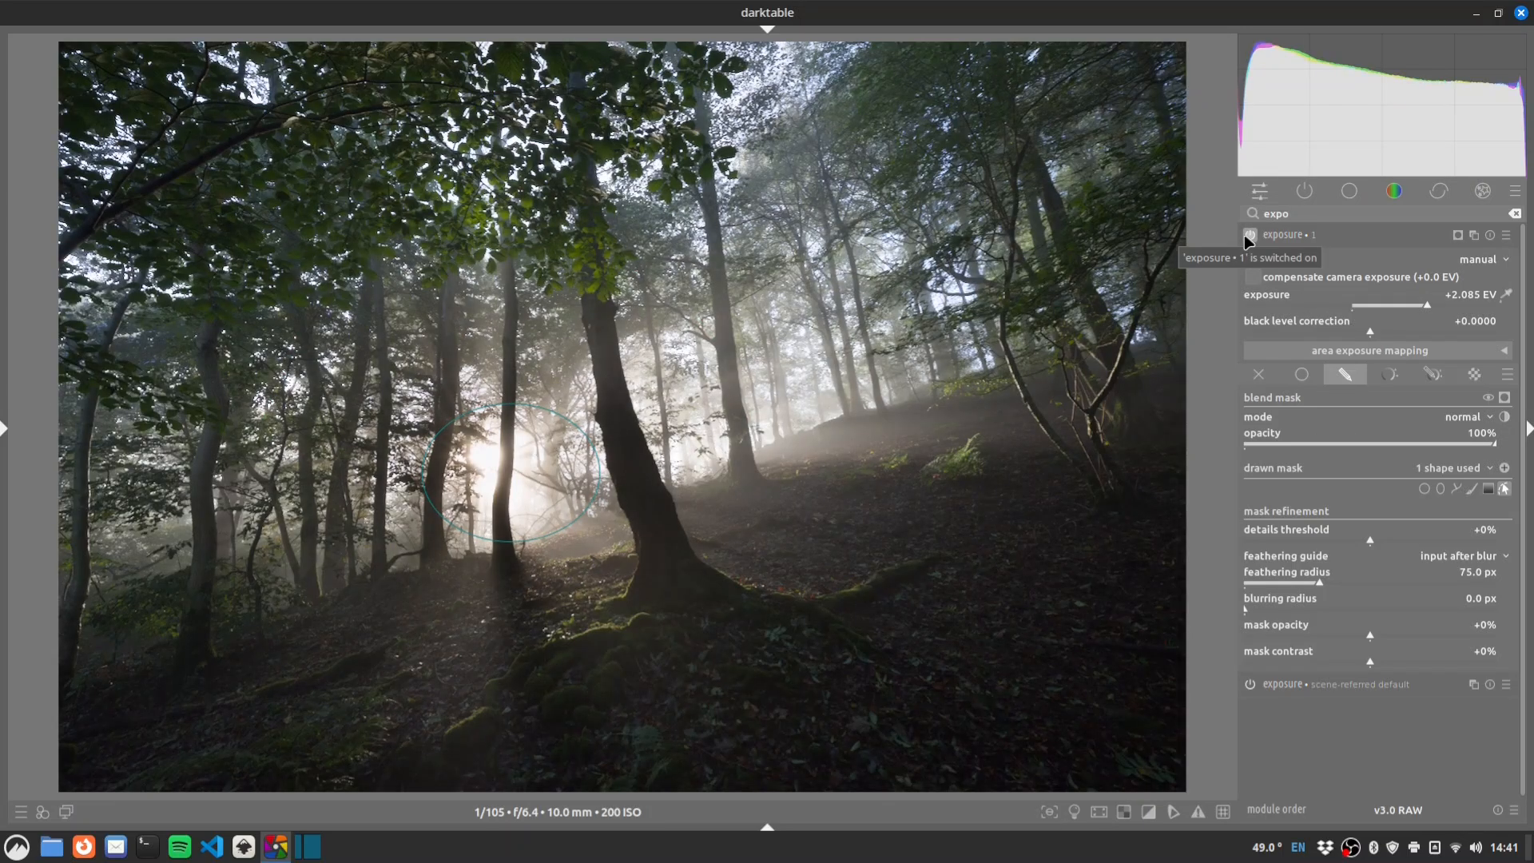
pyautogui.middleClick(186, 360)
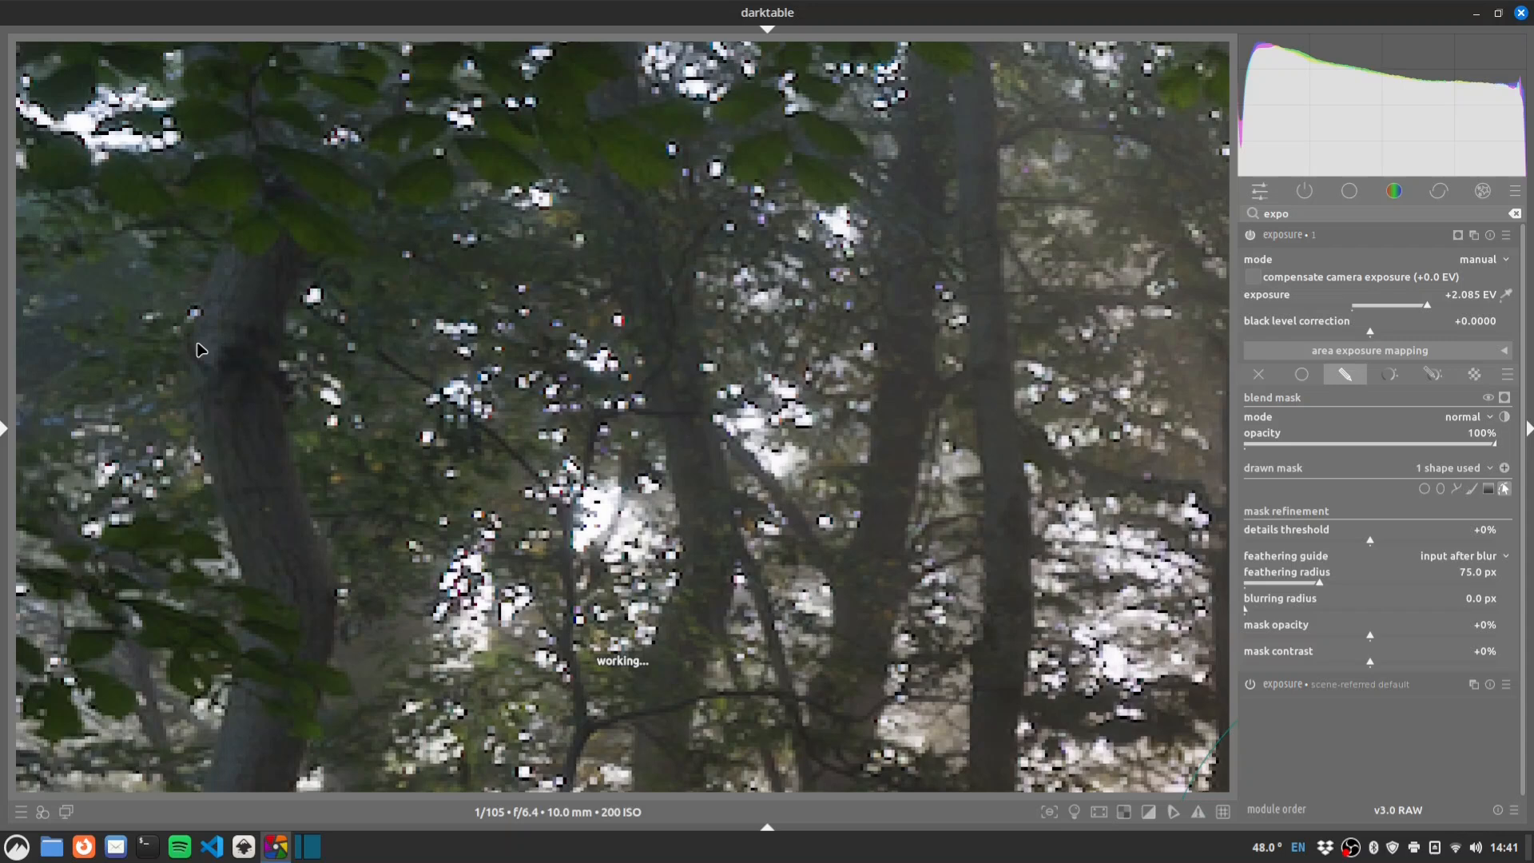
pyautogui.middleClick(478, 342)
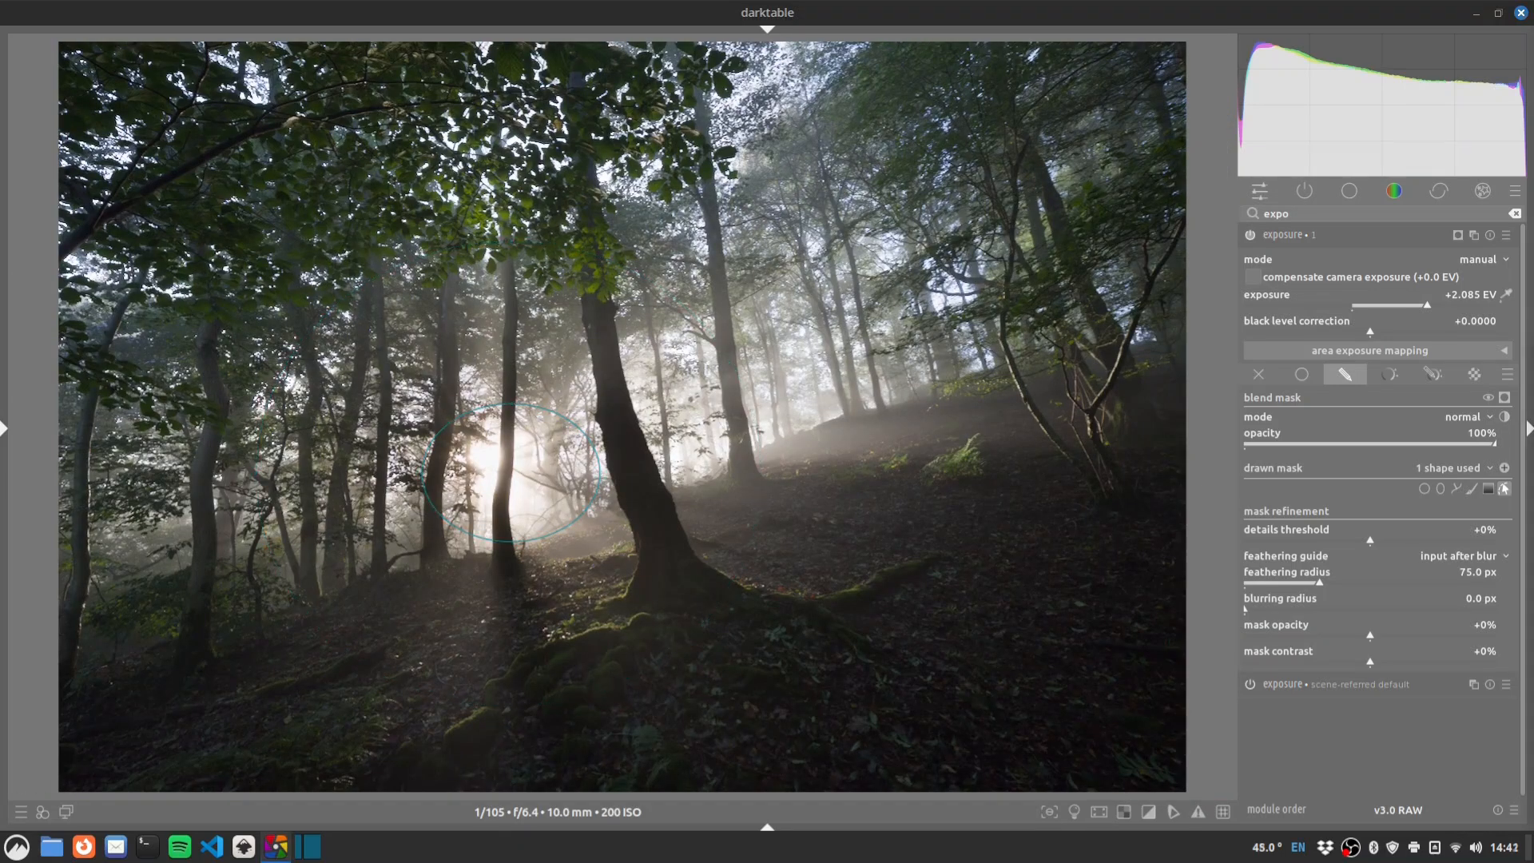
# Open the CAT settings of color calibration and set the illuminant's chroma to 30.4% to warm the photo.
pyautogui.doubleClick(1308, 214)
pyautogui.write('color ca')
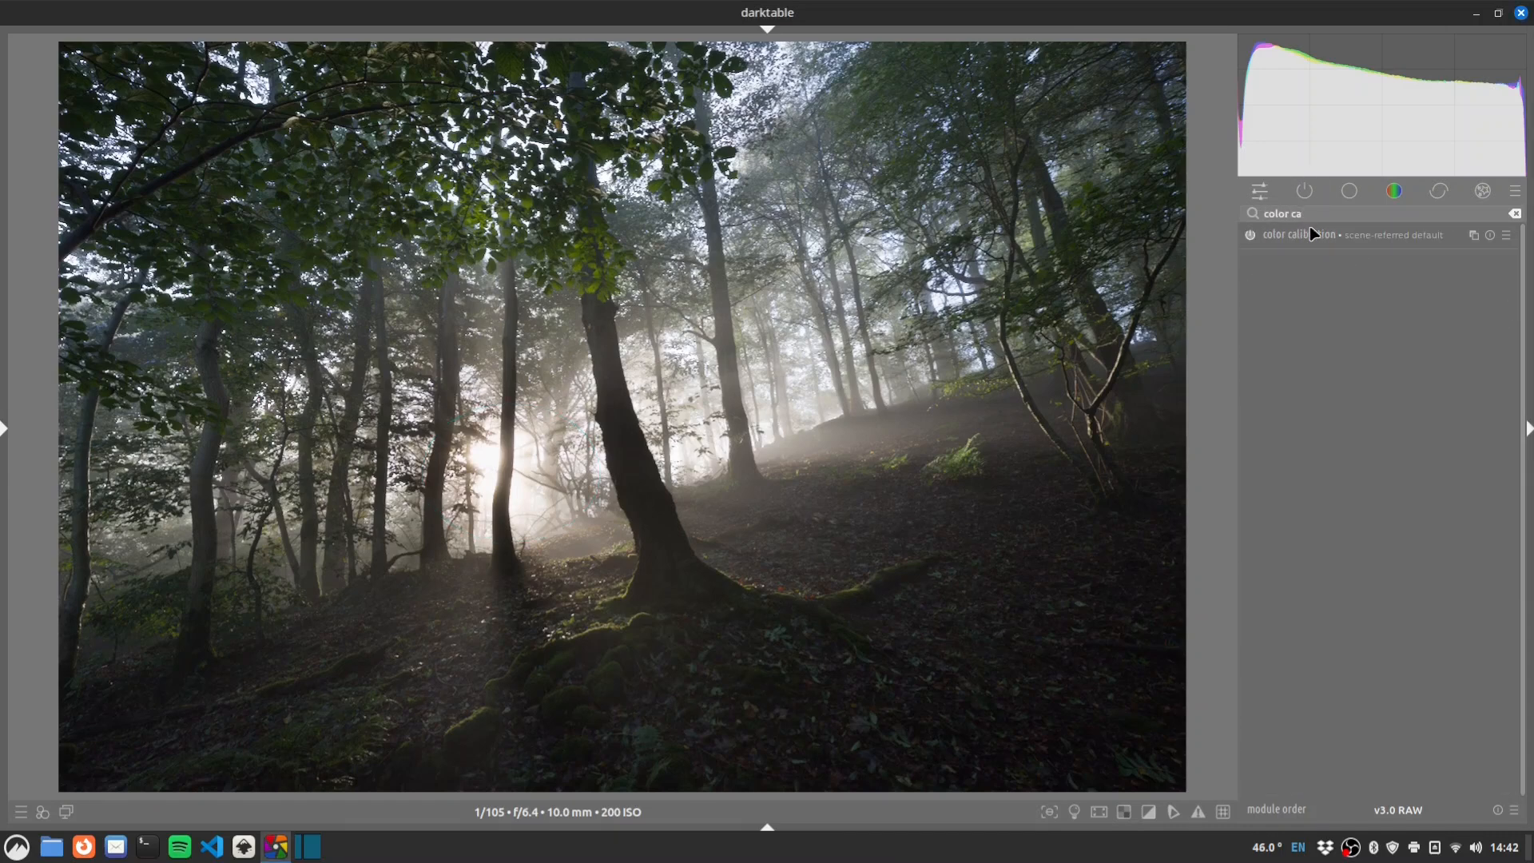
pyautogui.click(1311, 233)
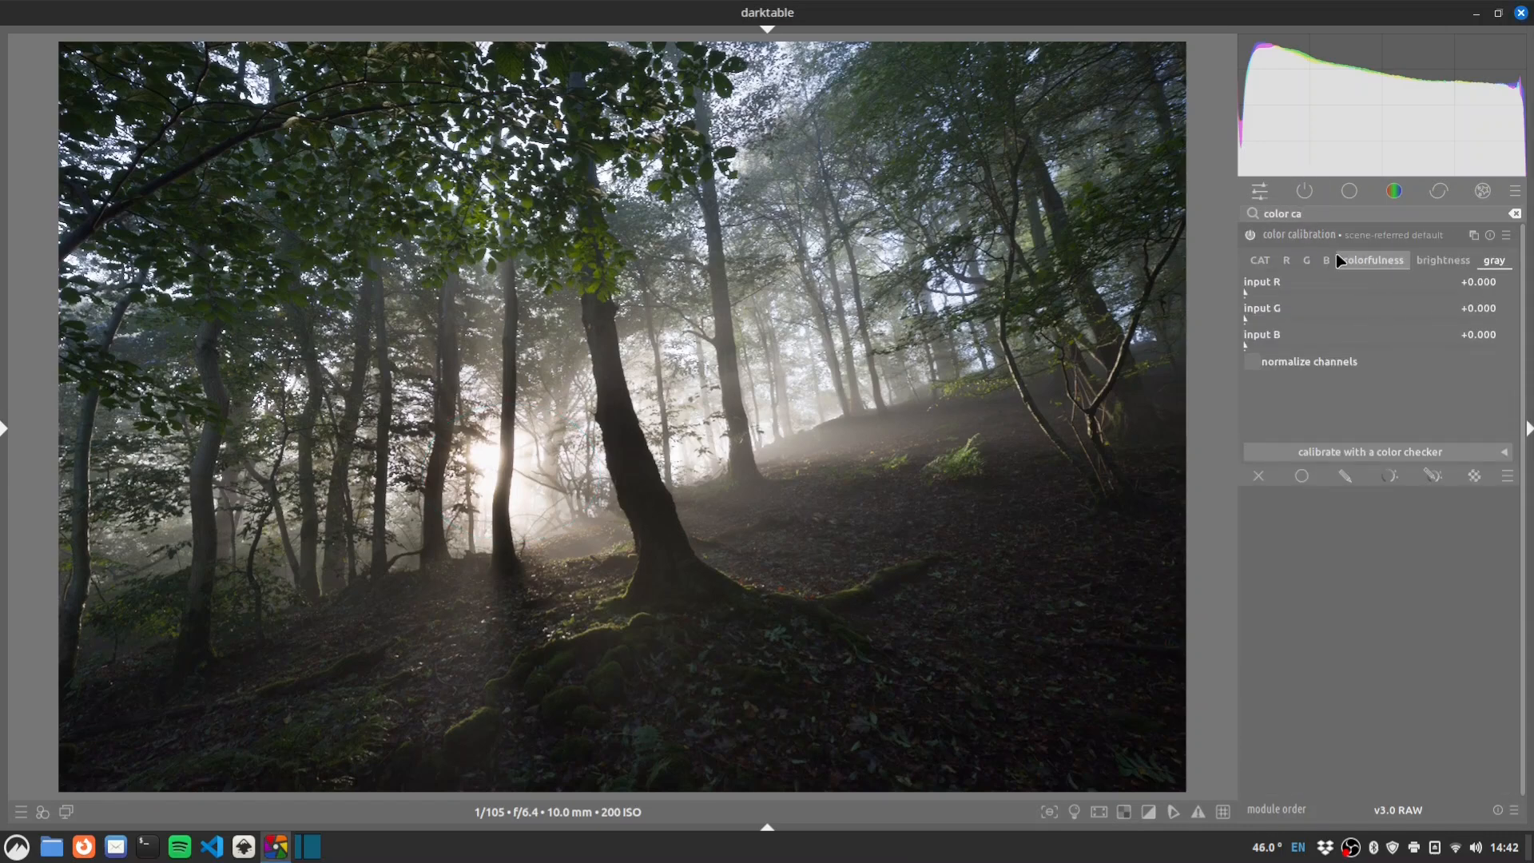
pyautogui.click(1260, 261)
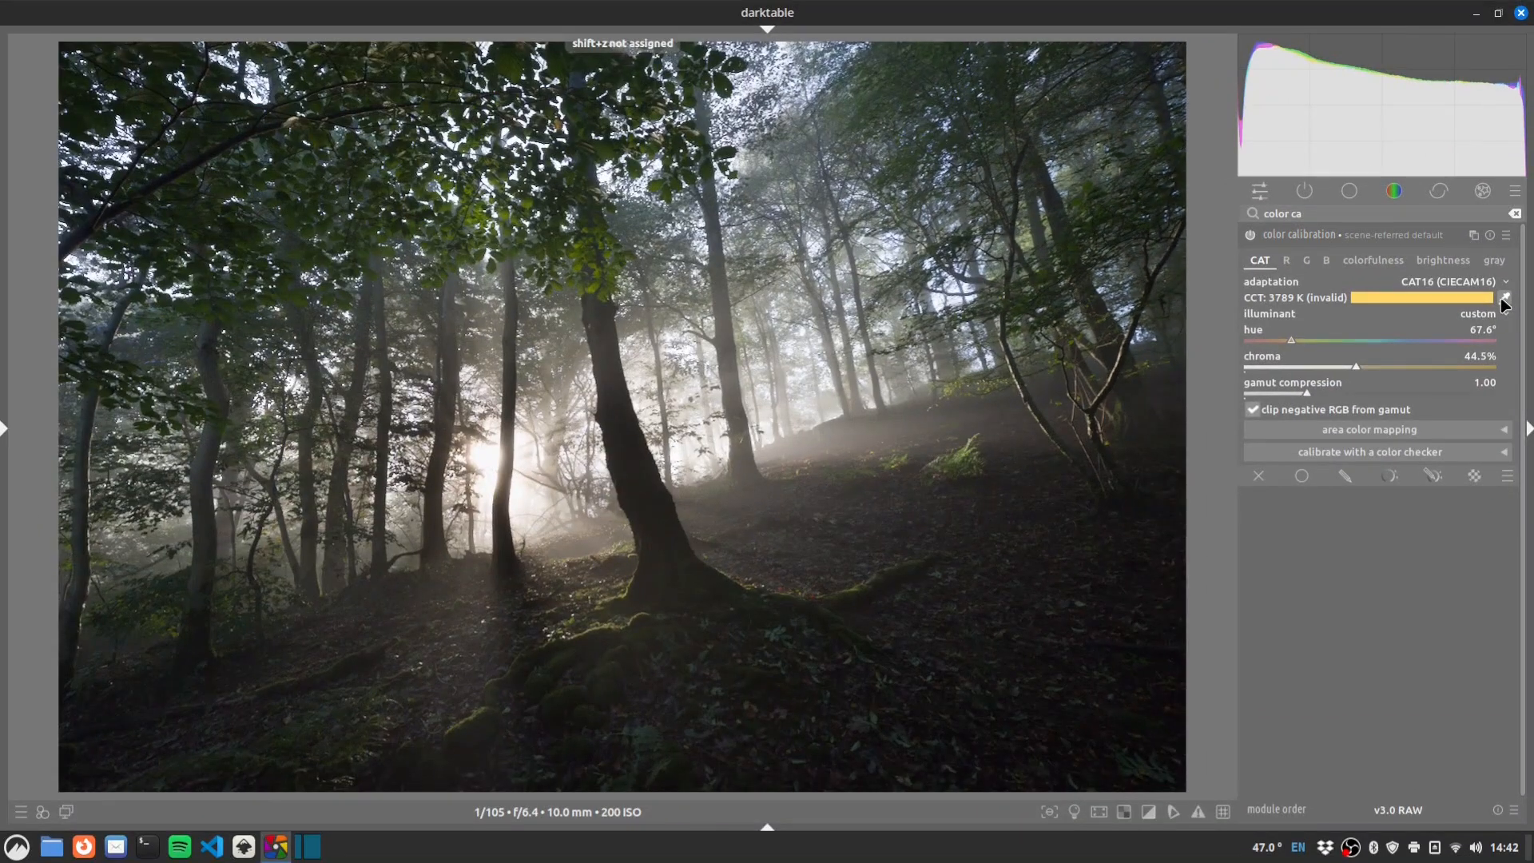
pyautogui.click(1472, 435)
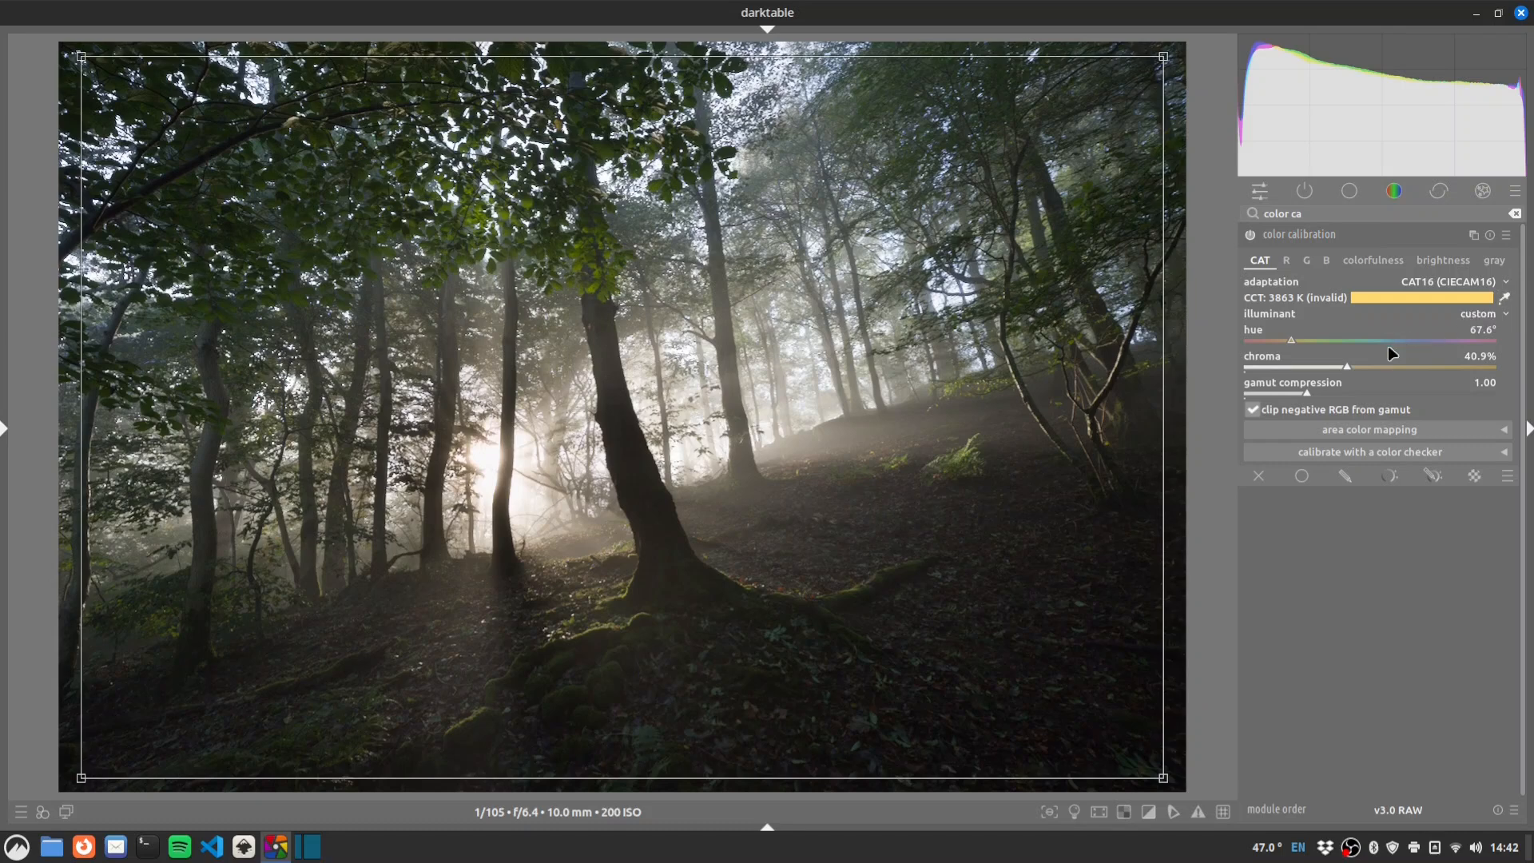
pyautogui.click(1331, 369)
pyautogui.moveTo(1331, 368); pyautogui.dragTo(1321, 370)
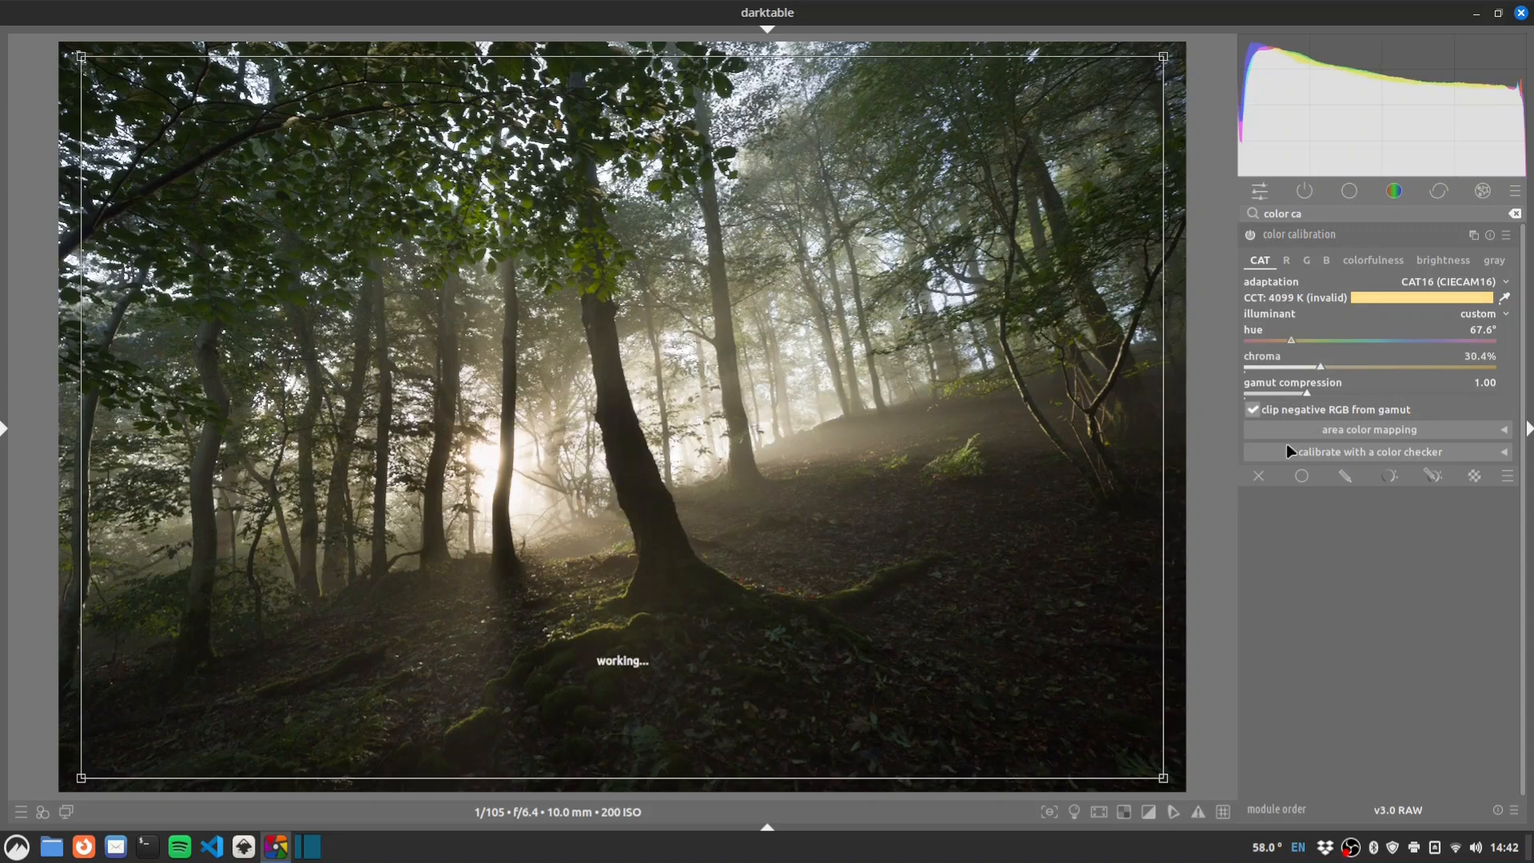
# Crop the photo freehand, removing a wide strip of its right side and top and trimming the bottom and left edges slightly.
pyautogui.tripleClick(1319, 215)
pyautogui.press('BackSpace')
pyautogui.write('crop')
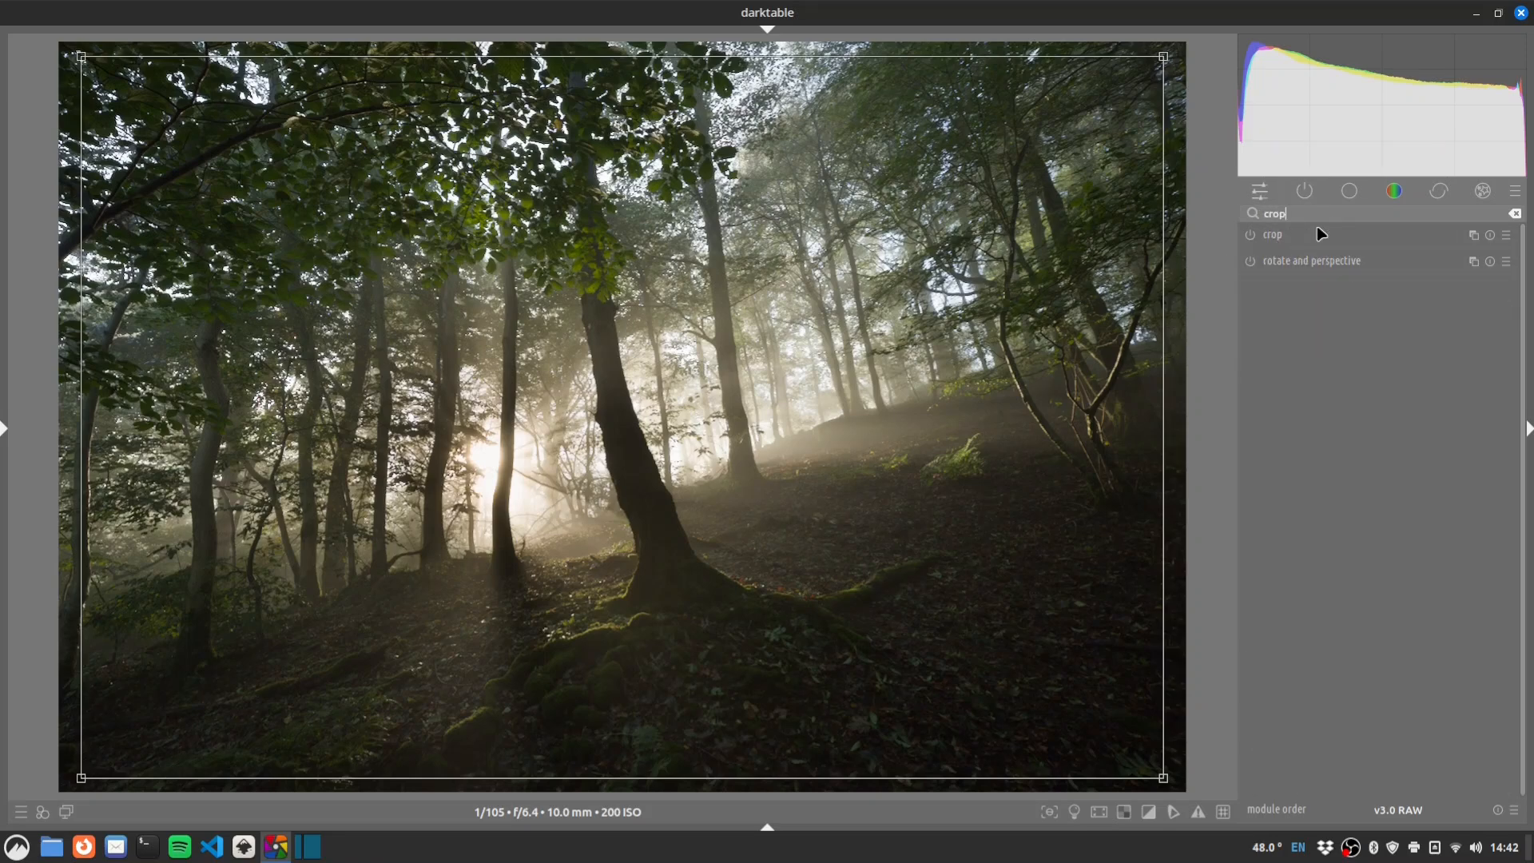
pyautogui.click(1250, 236)
pyautogui.click(1310, 236)
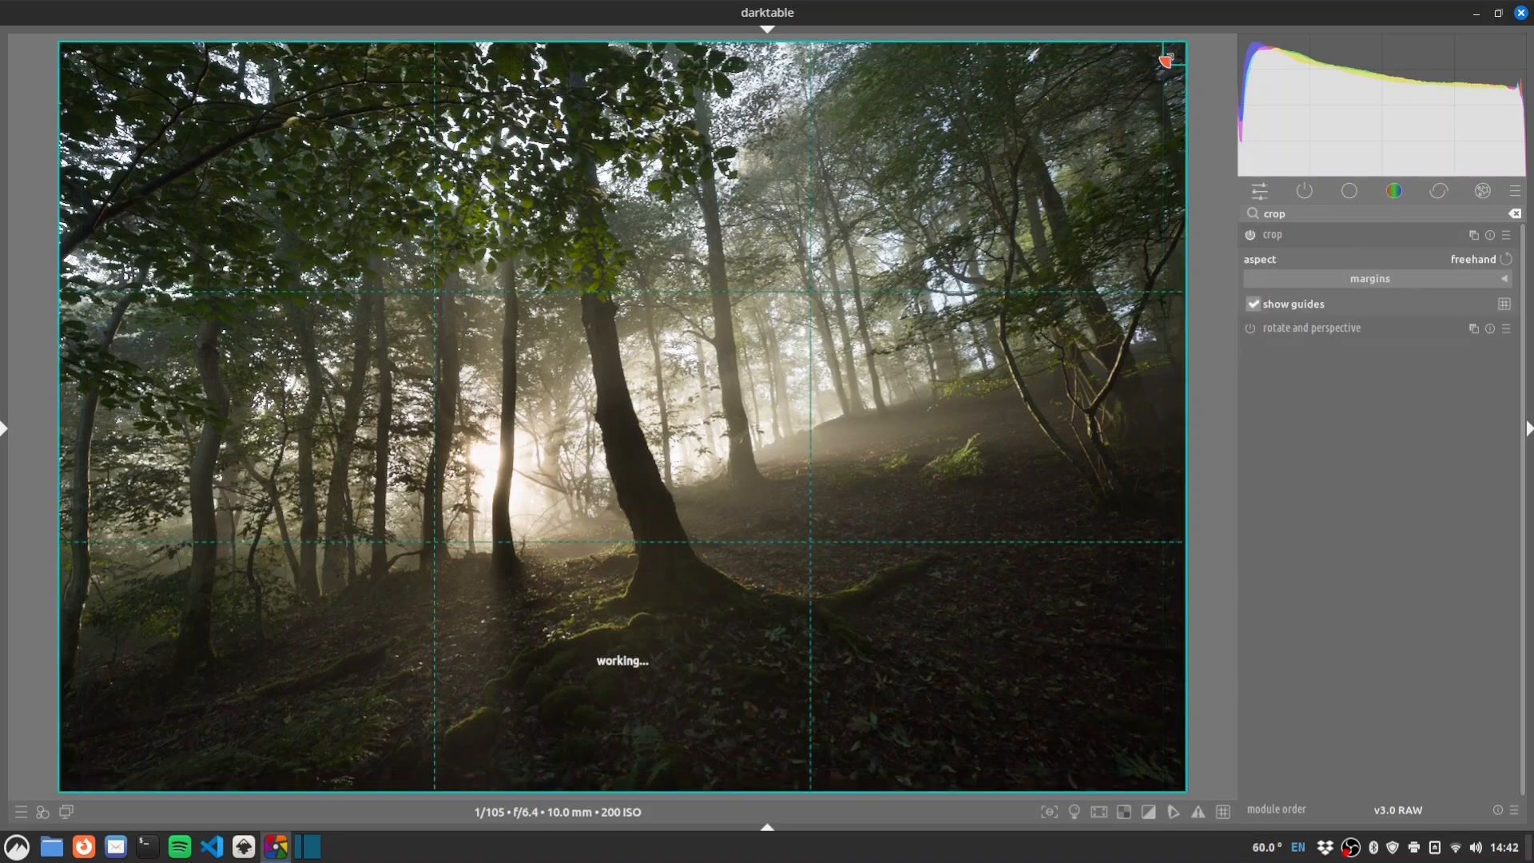
pyautogui.moveTo(1164, 52); pyautogui.dragTo(952, 165)
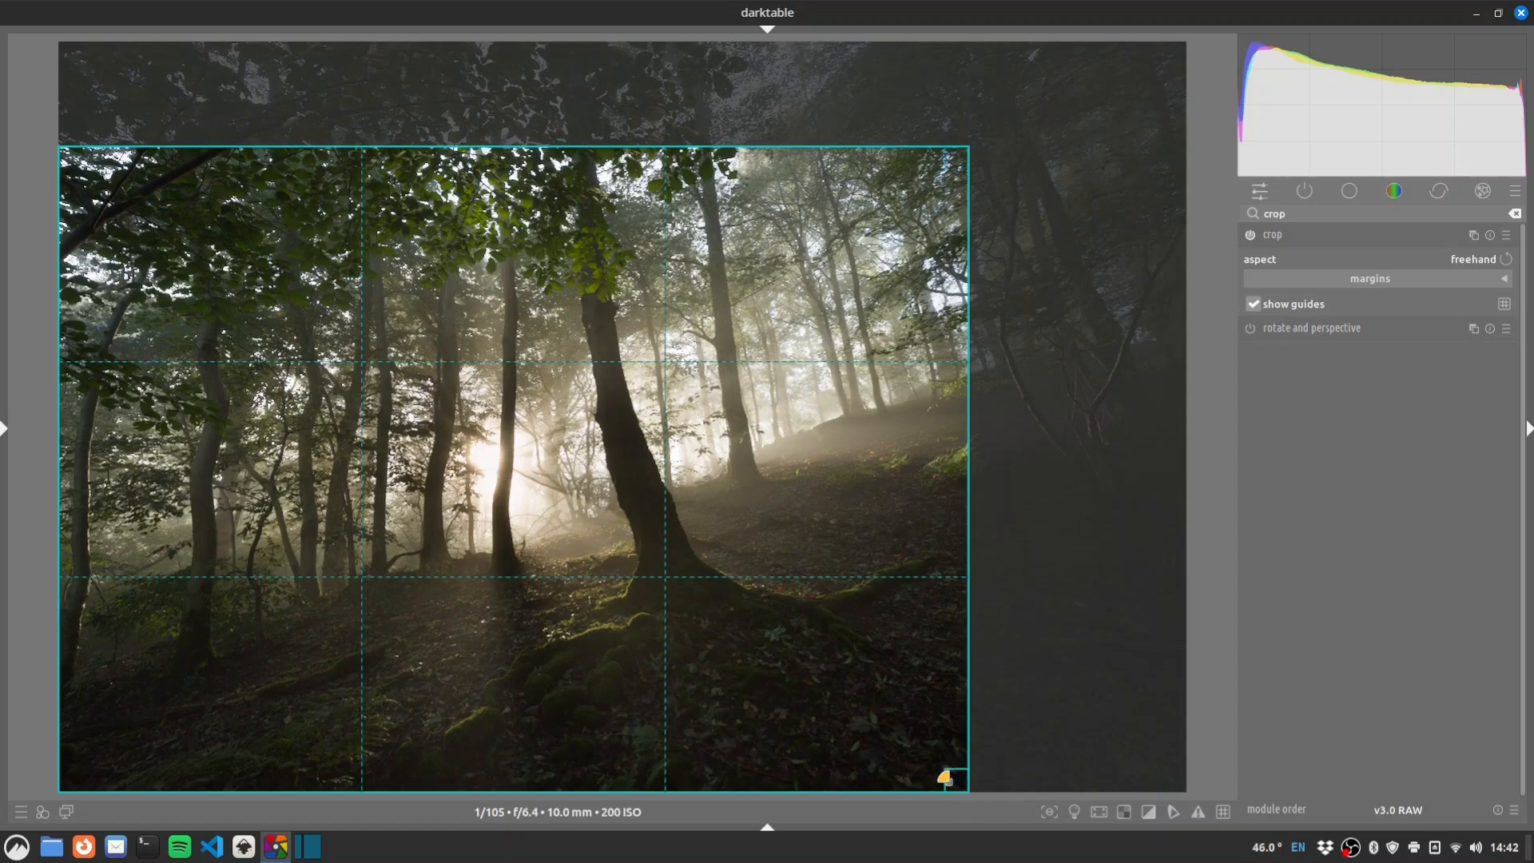
pyautogui.moveTo(945, 773); pyautogui.dragTo(935, 763)
pyautogui.moveTo(65, 460); pyautogui.dragTo(79, 464)
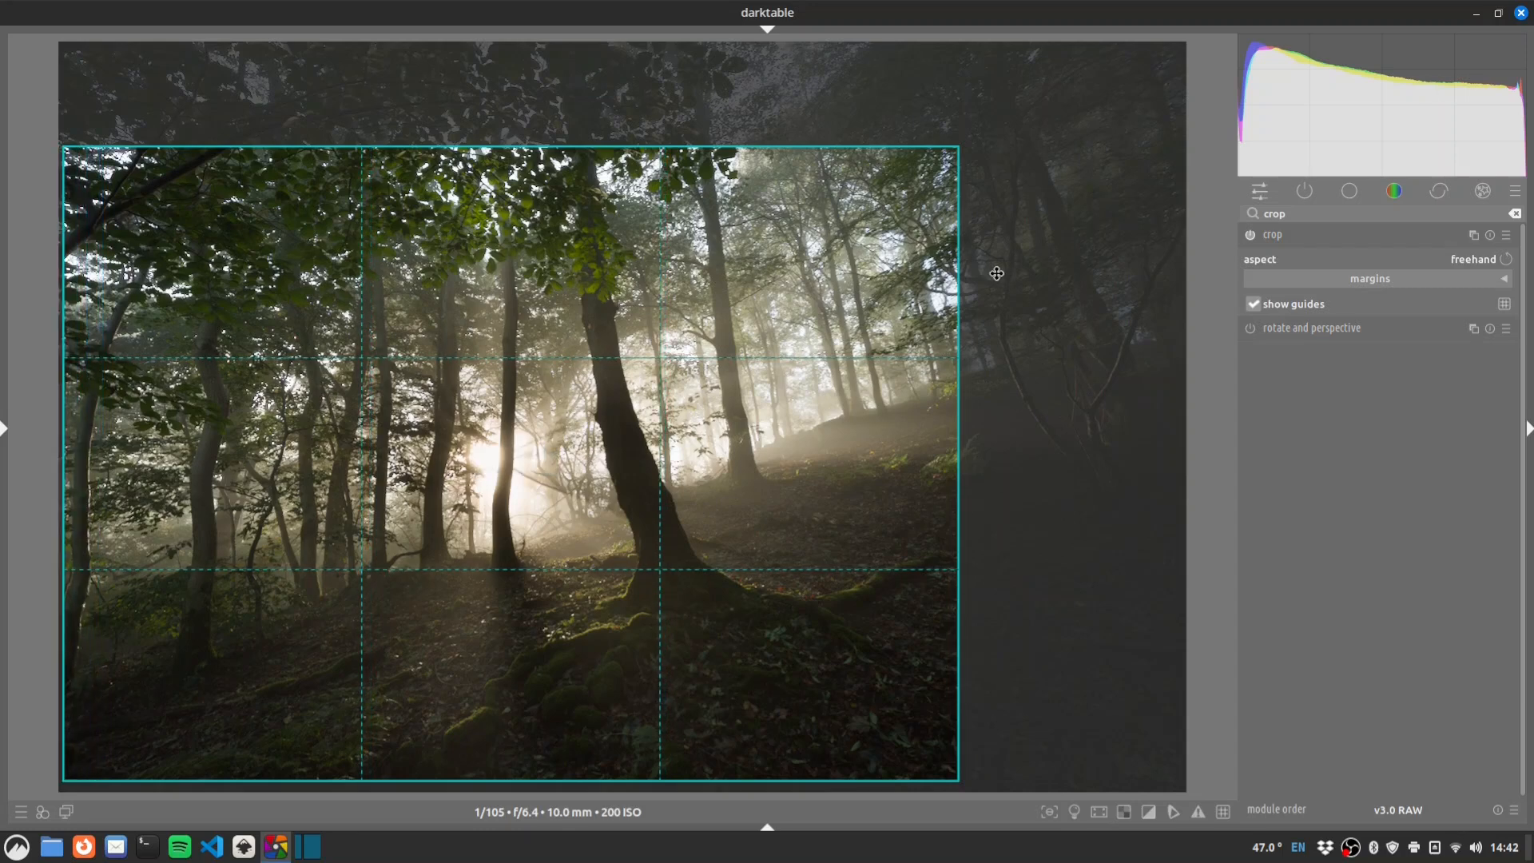
pyautogui.click(1339, 236)
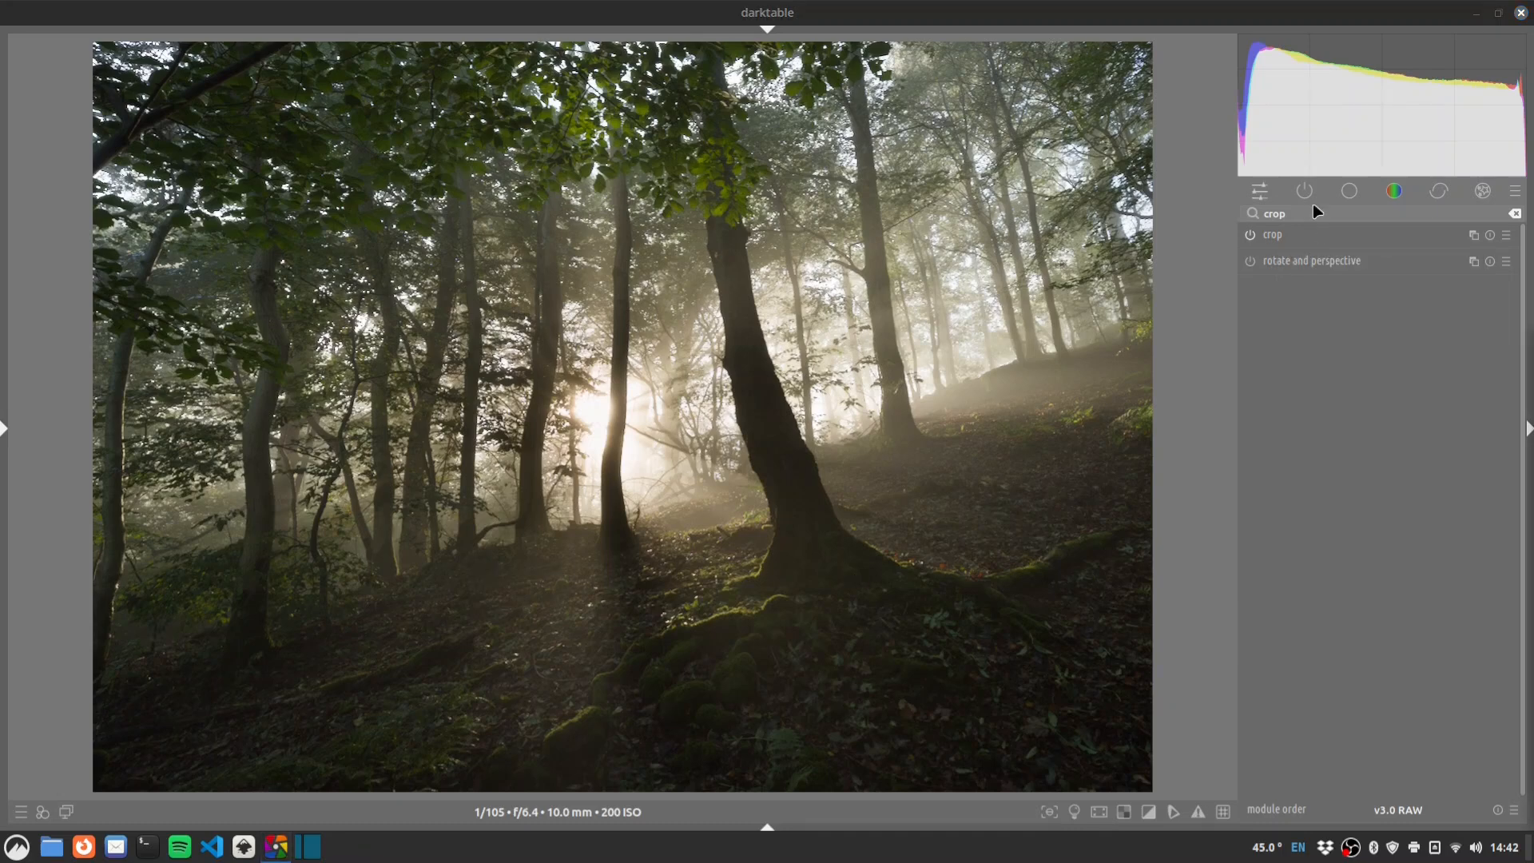
# Enable color balance rgb and set global vibrance to +30.75% and global chroma to +12.72%.
pyautogui.doubleClick(1288, 214)
pyautogui.write('rgb')
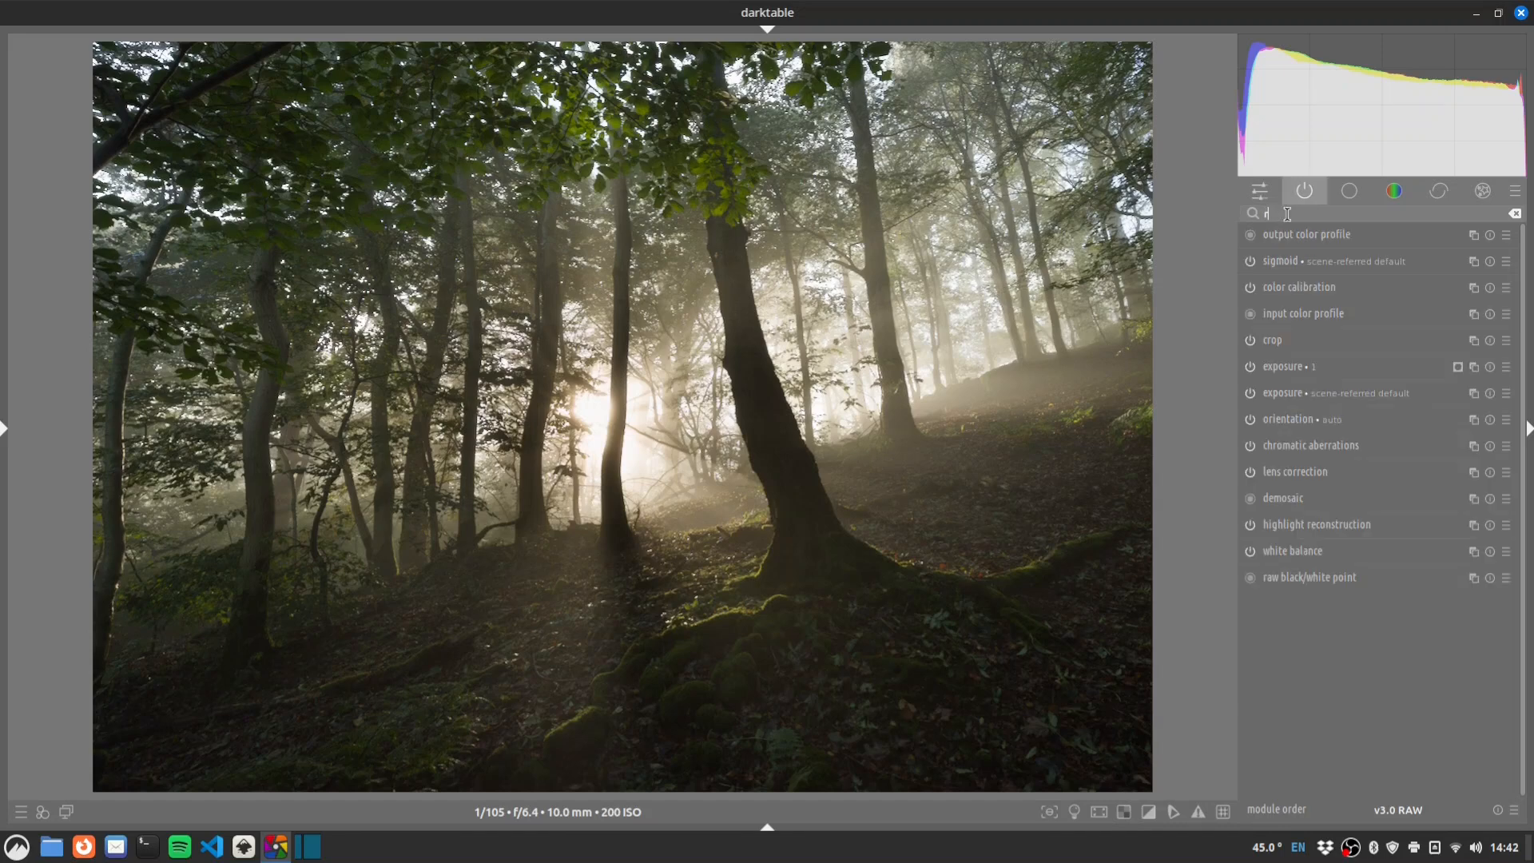
pyautogui.click(1255, 312)
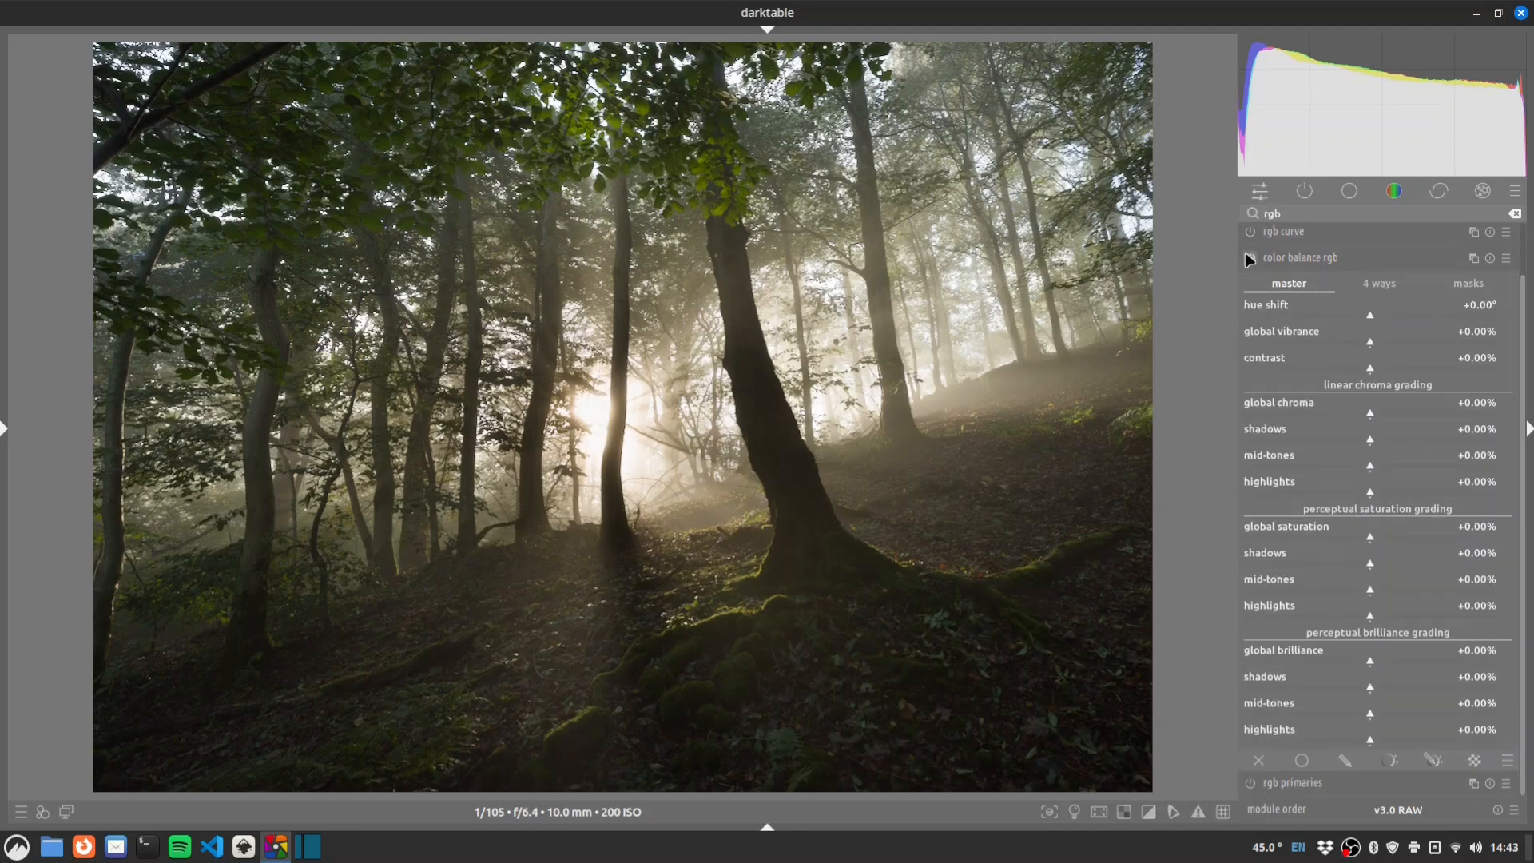
pyautogui.moveTo(1374, 345); pyautogui.dragTo(1442, 342)
pyautogui.moveTo(1384, 419); pyautogui.dragTo(1410, 415)
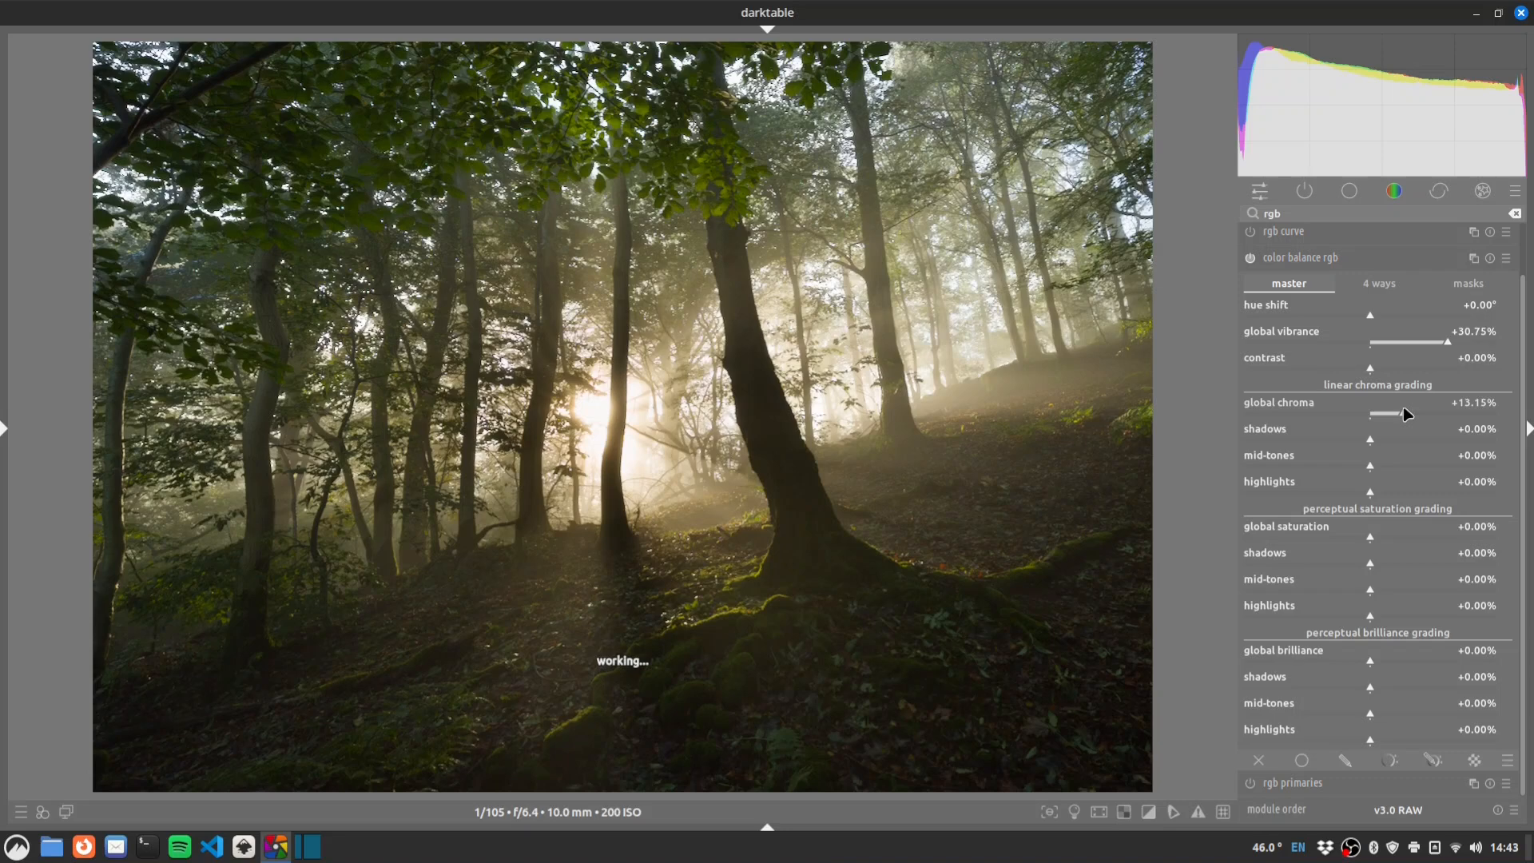
pyautogui.scroll(-5, 1403, 406)
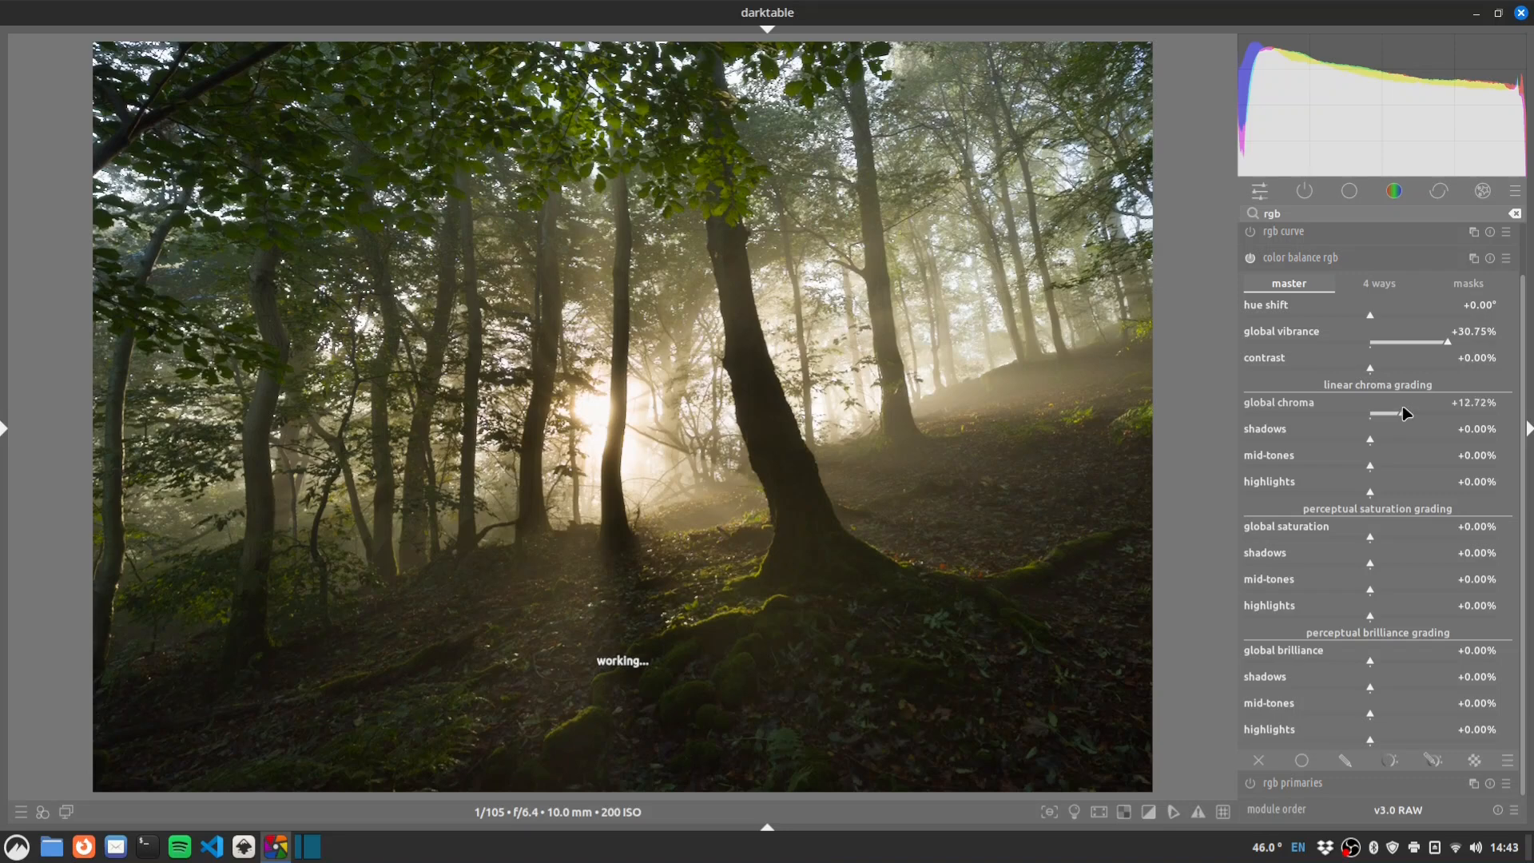
# Set the perceptual saturation grading to +12.81% for shadows, +8.77% for mid-tones and +6.46% for highlights.
pyautogui.click(1391, 563)
pyautogui.click(1381, 591)
pyautogui.click(1378, 615)
pyautogui.click(1383, 565)
pyautogui.scroll(1, 1388, 569)
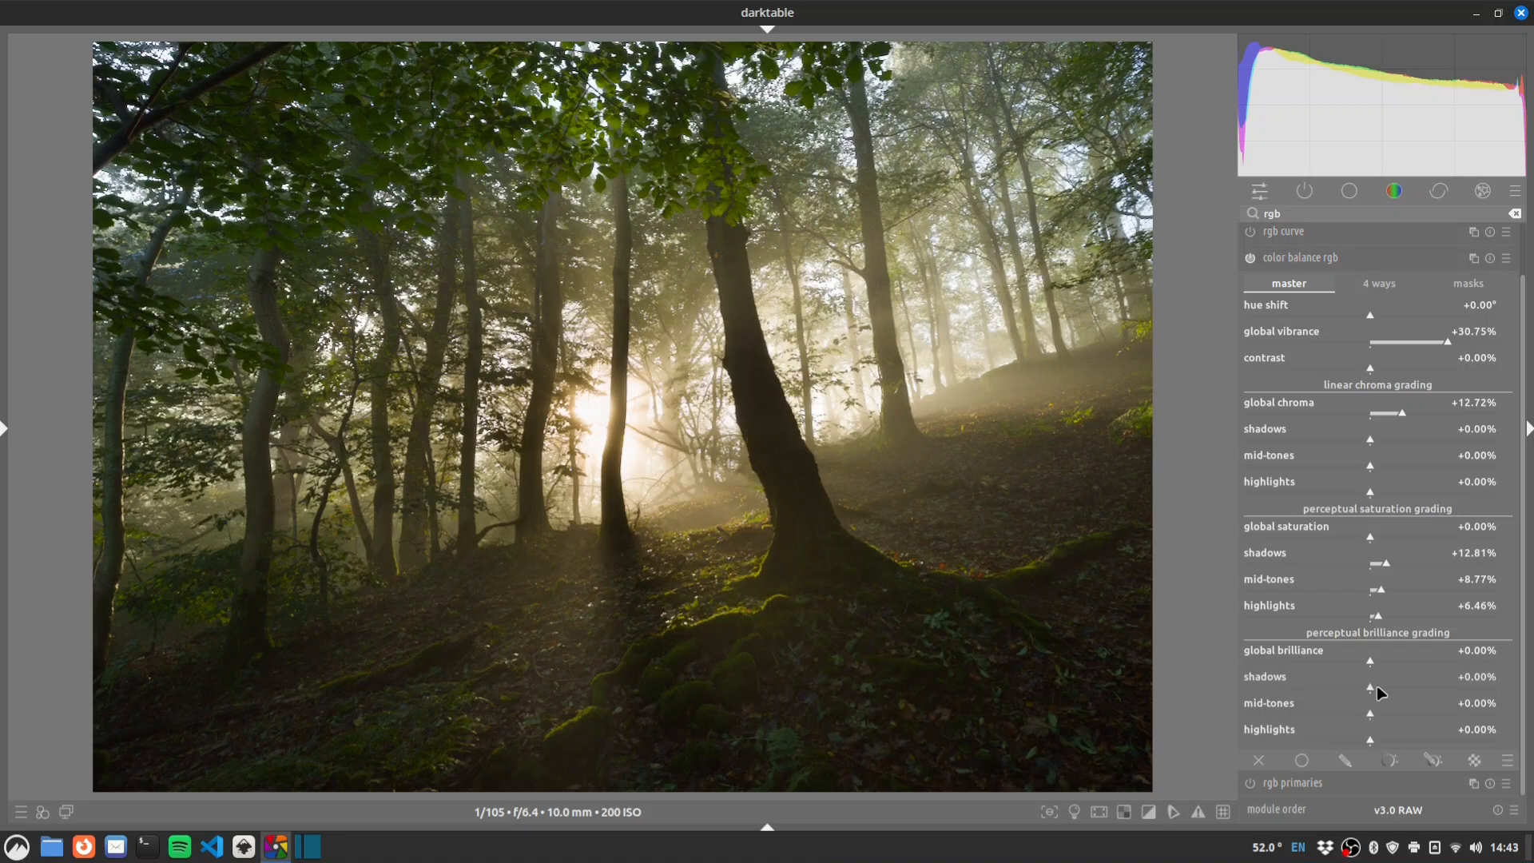
# Set the perceptual brilliance grading to +17.76% shadows, -27.78% mid-tones and -7.50% highlights, checking the sun area up close.
pyautogui.moveTo(1378, 685)
pyautogui.mouseDown()
pyautogui.moveTo(1405, 687)
pyautogui.moveTo(1393, 684)
pyautogui.mouseUp()
pyautogui.moveTo(1369, 740); pyautogui.dragTo(1353, 741)
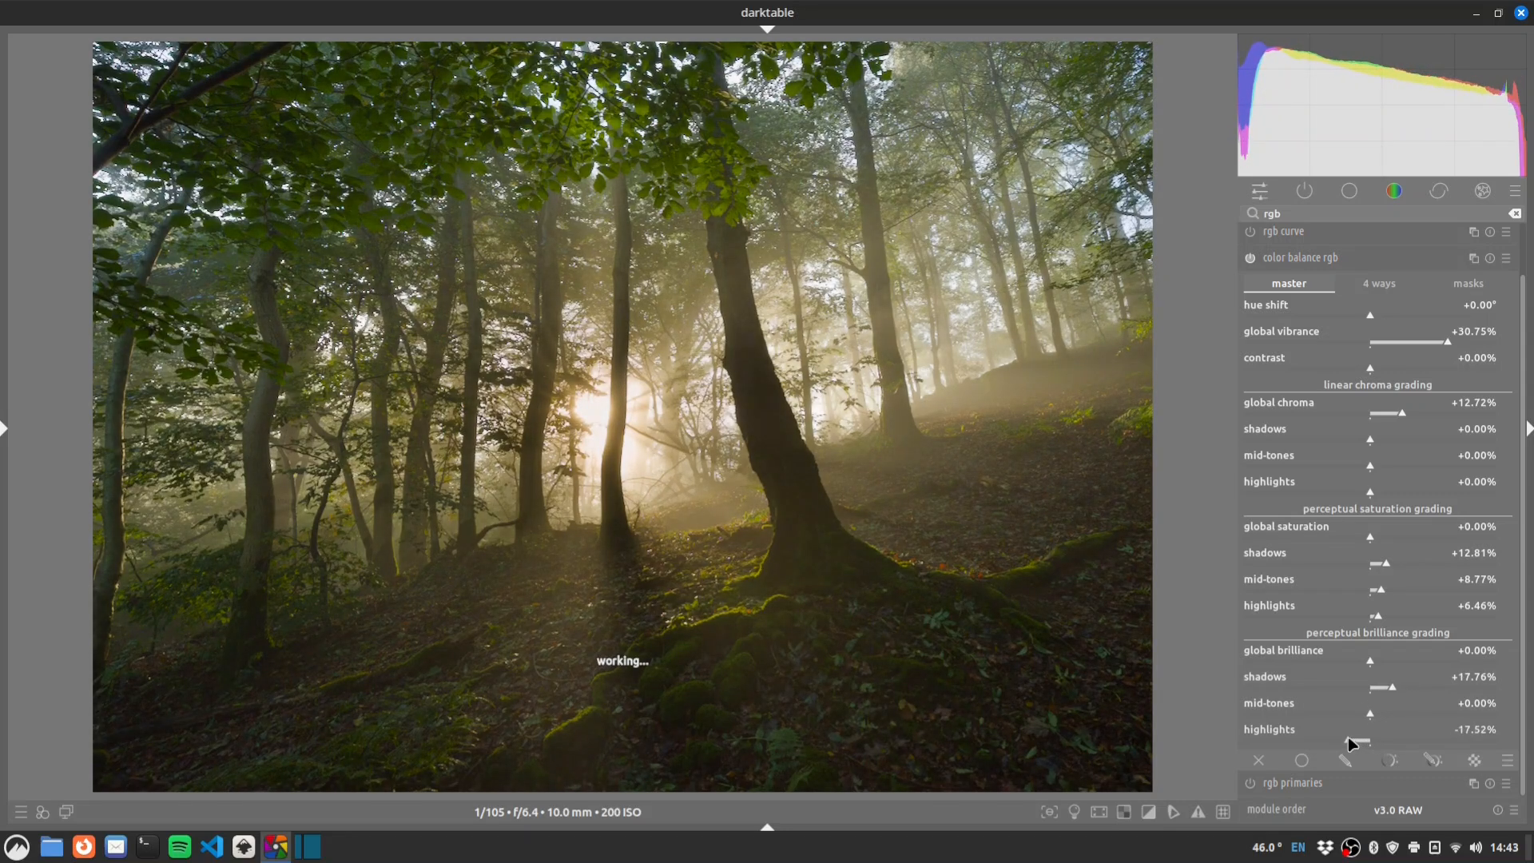
pyautogui.middleClick(593, 415)
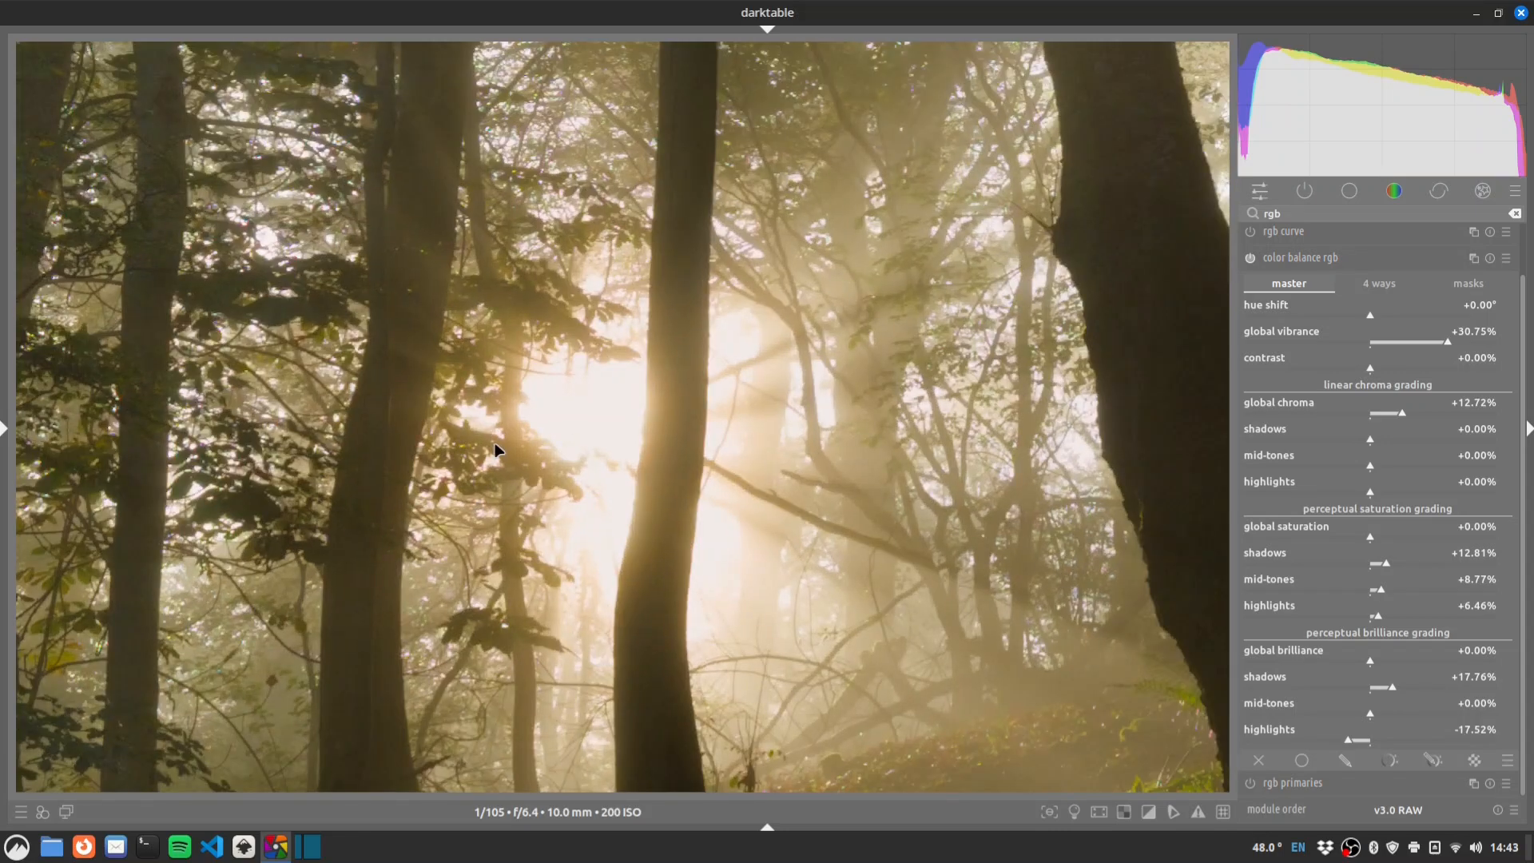
pyautogui.moveTo(1350, 741)
pyautogui.mouseDown()
pyautogui.moveTo(1274, 730)
pyautogui.moveTo(1365, 743)
pyautogui.mouseUp()
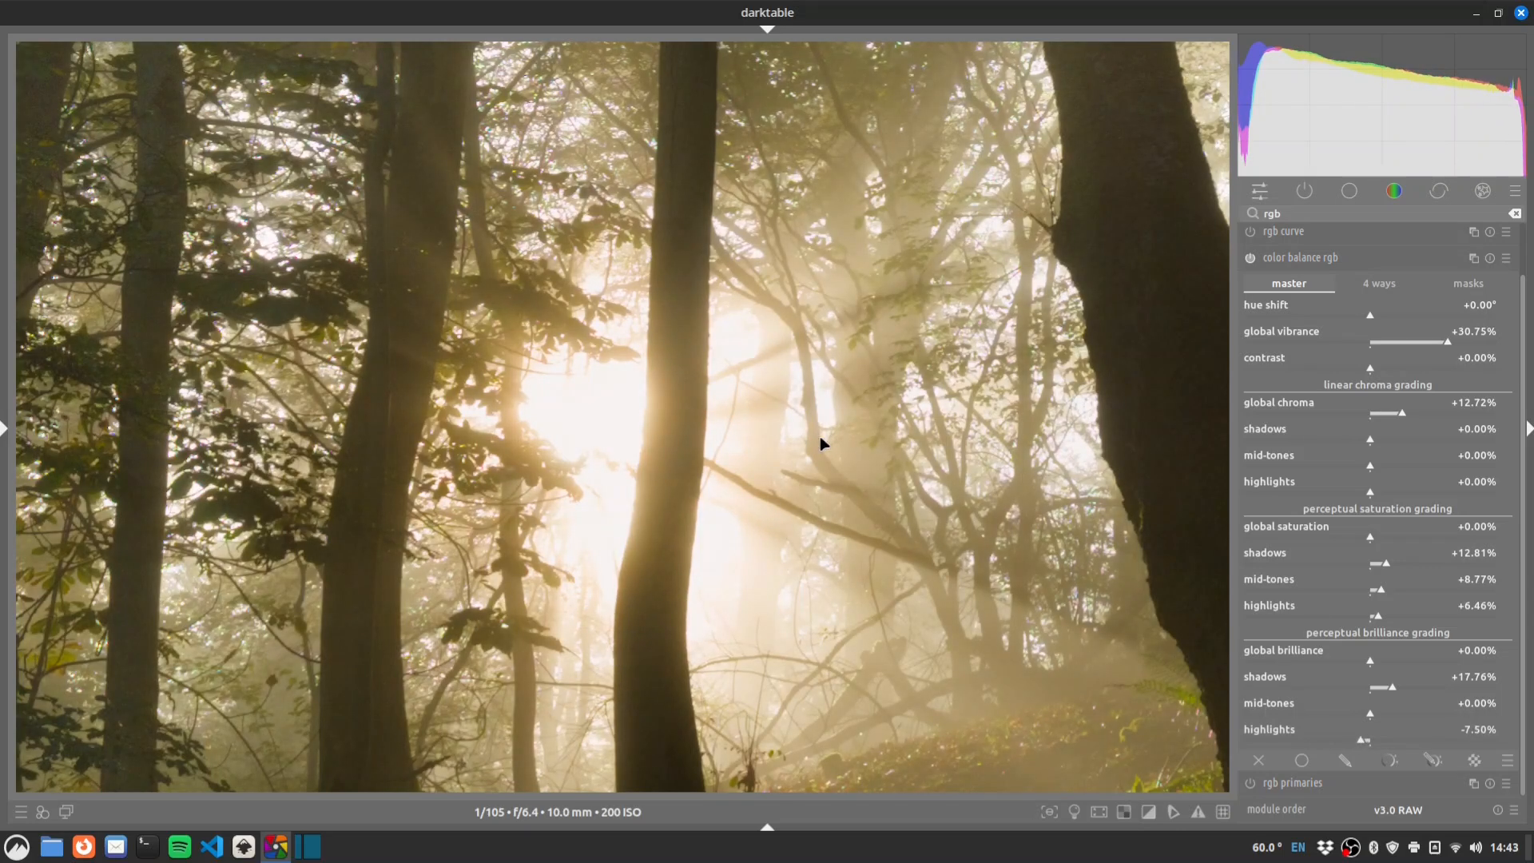
pyautogui.middleClick(687, 448)
pyautogui.middleClick(623, 438)
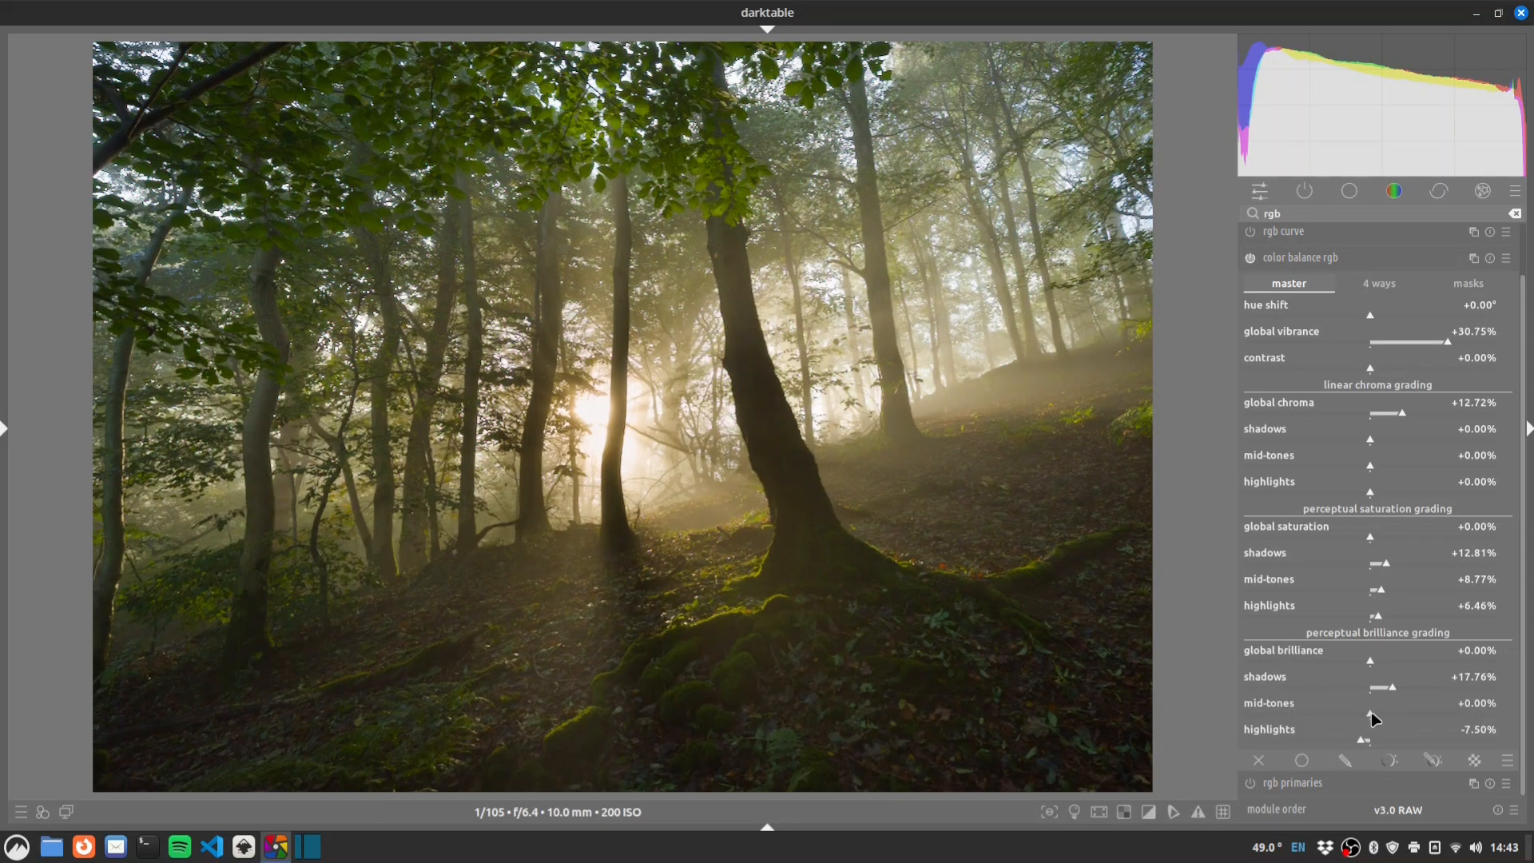
pyautogui.moveTo(1369, 715)
pyautogui.mouseDown()
pyautogui.moveTo(1405, 717)
pyautogui.moveTo(1322, 707)
pyautogui.moveTo(1346, 712)
pyautogui.mouseUp()
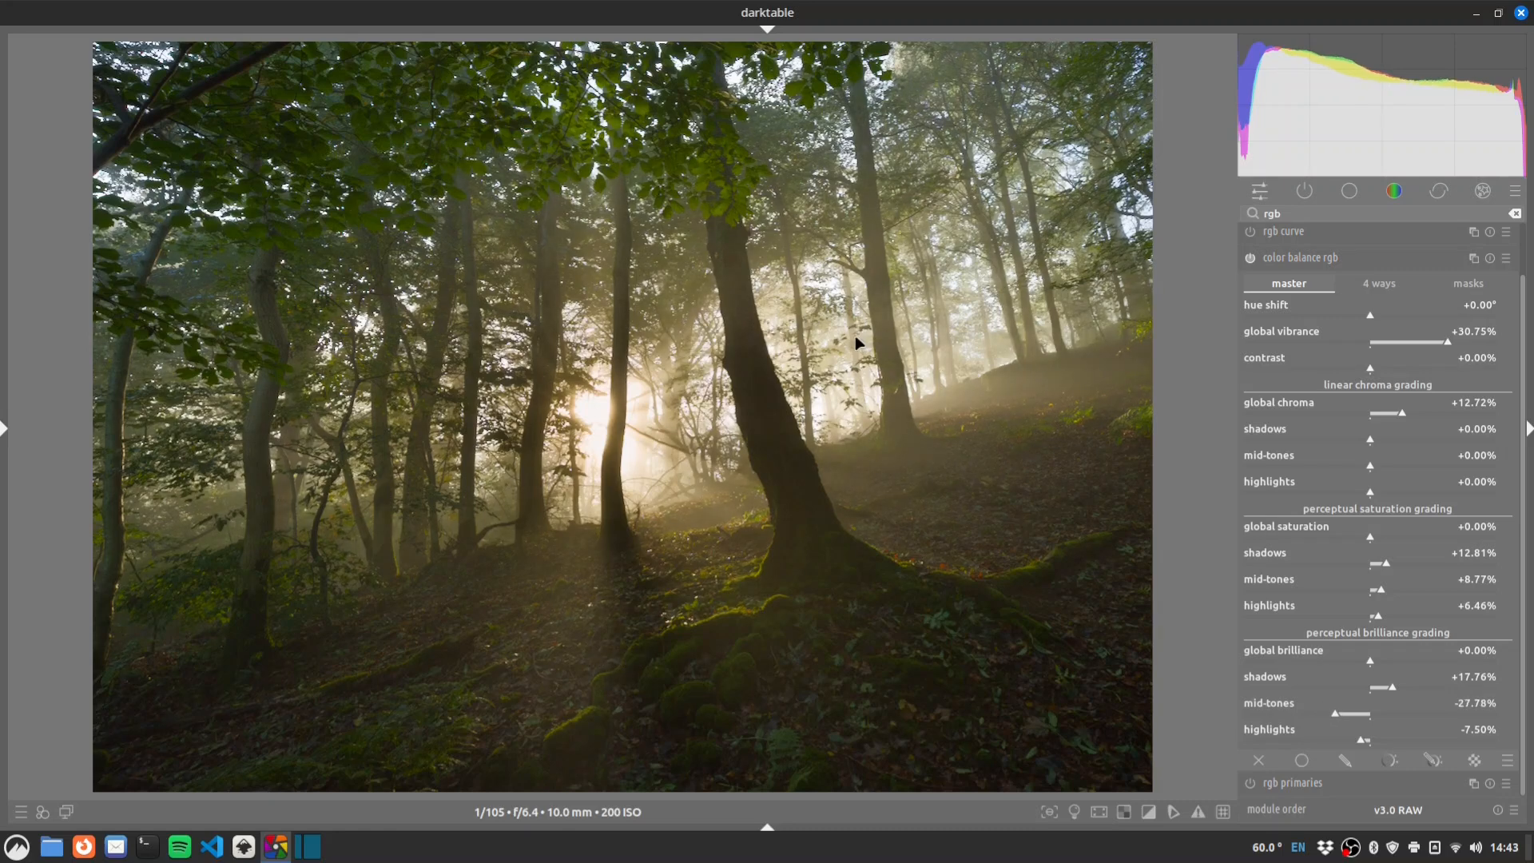
# In the 4 ways grading, set shadows lift to hue 264.75° and chroma 5.83%, highlights gain chroma to 0.66% and power chroma to 0.27%.
pyautogui.click(1310, 257)
pyautogui.click(1299, 314)
pyautogui.click(1381, 286)
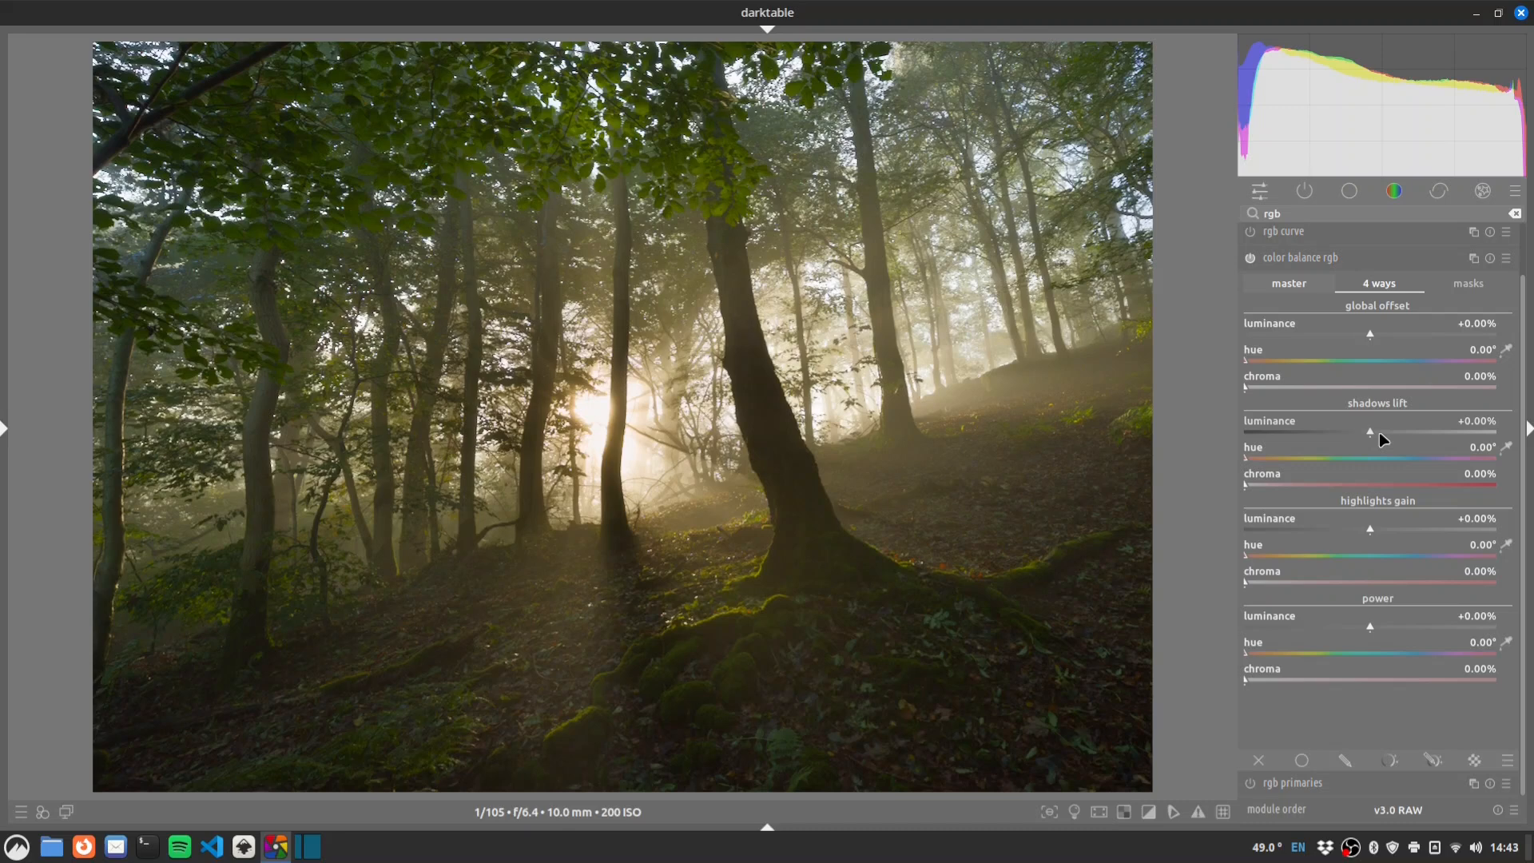
pyautogui.click(1426, 458)
pyautogui.click(1260, 484)
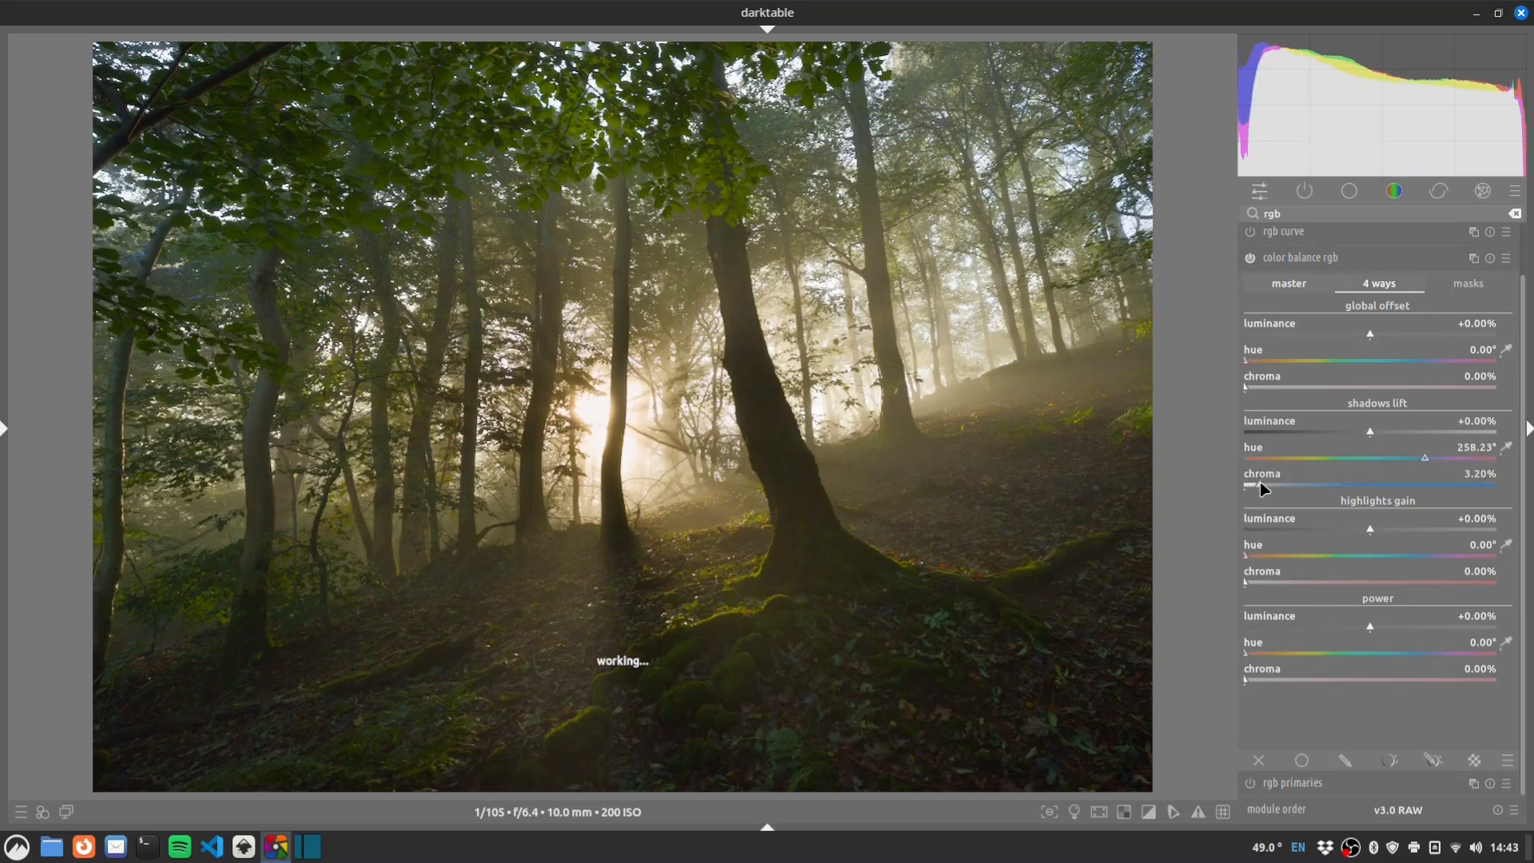
pyautogui.moveTo(1260, 482); pyautogui.dragTo(1276, 485)
pyautogui.click(1431, 458)
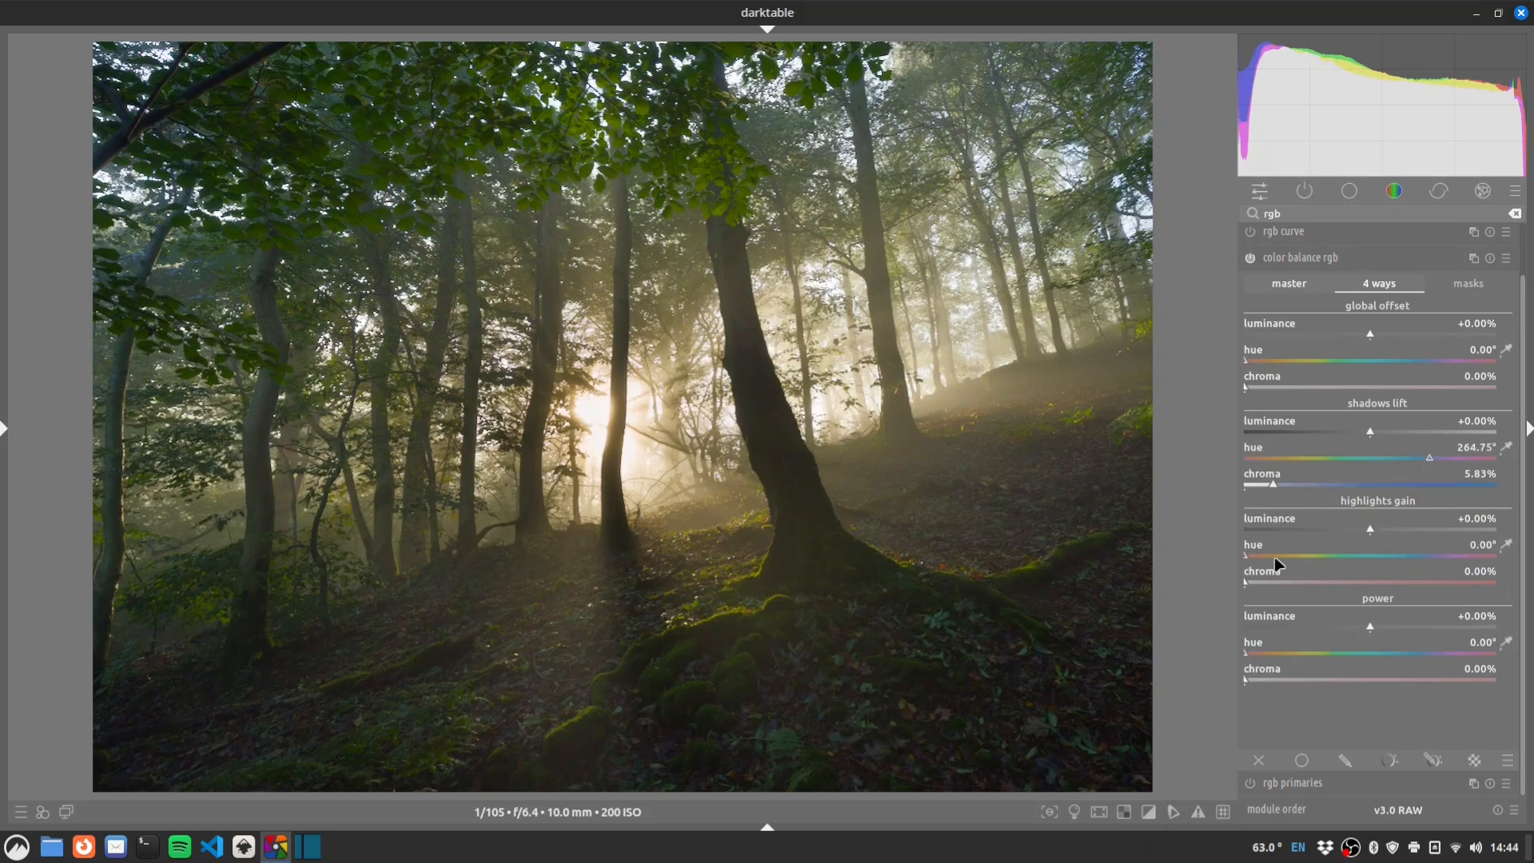
pyautogui.click(1251, 581)
pyautogui.click(1256, 677)
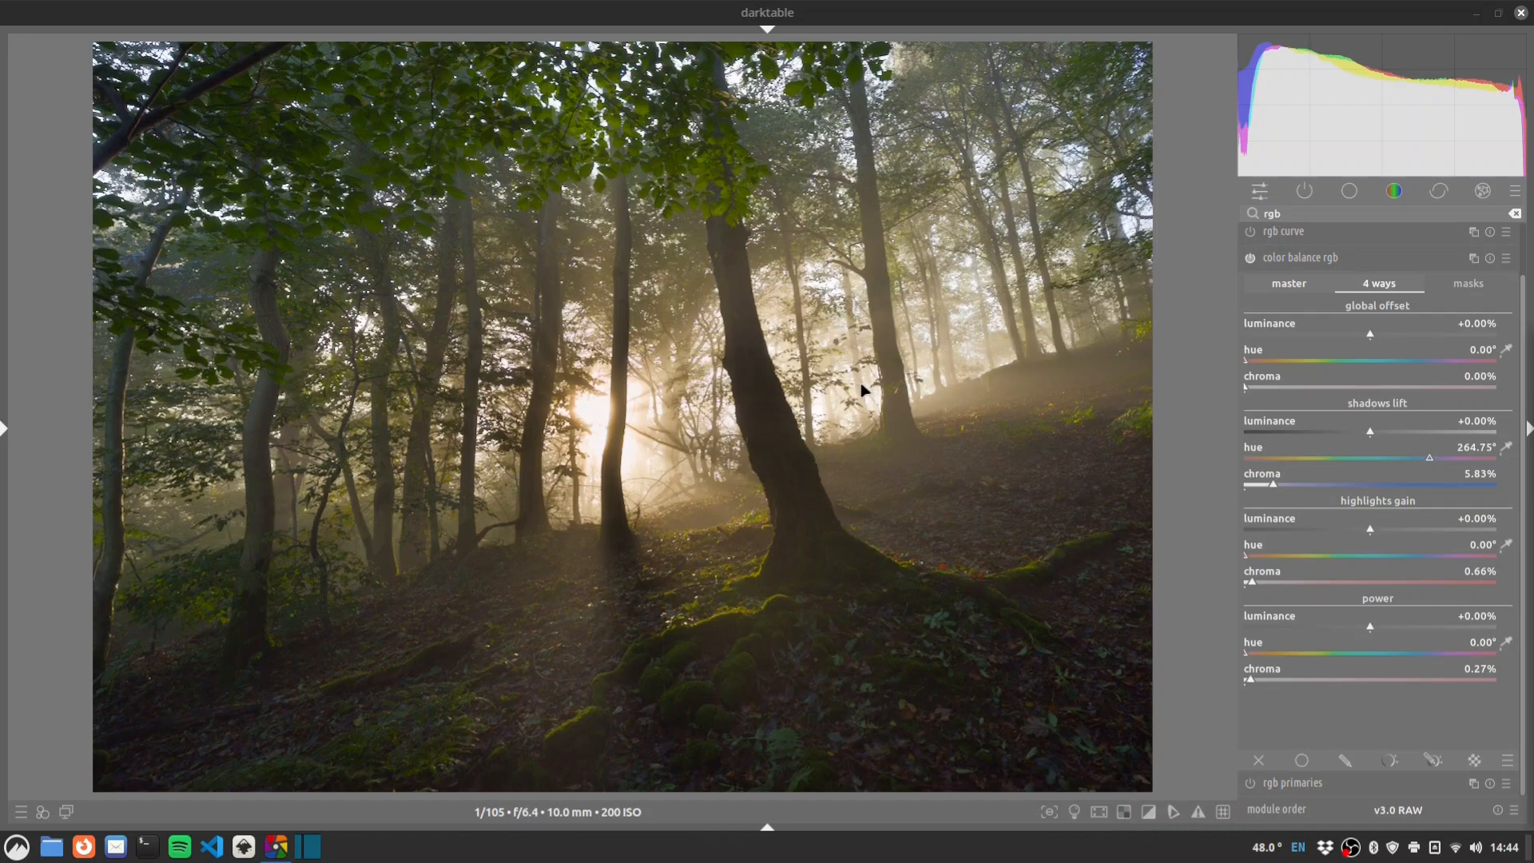
# Find and enable haze removal and set its strength to -0.14 to add haze to the forest.
pyautogui.doubleClick(1323, 209)
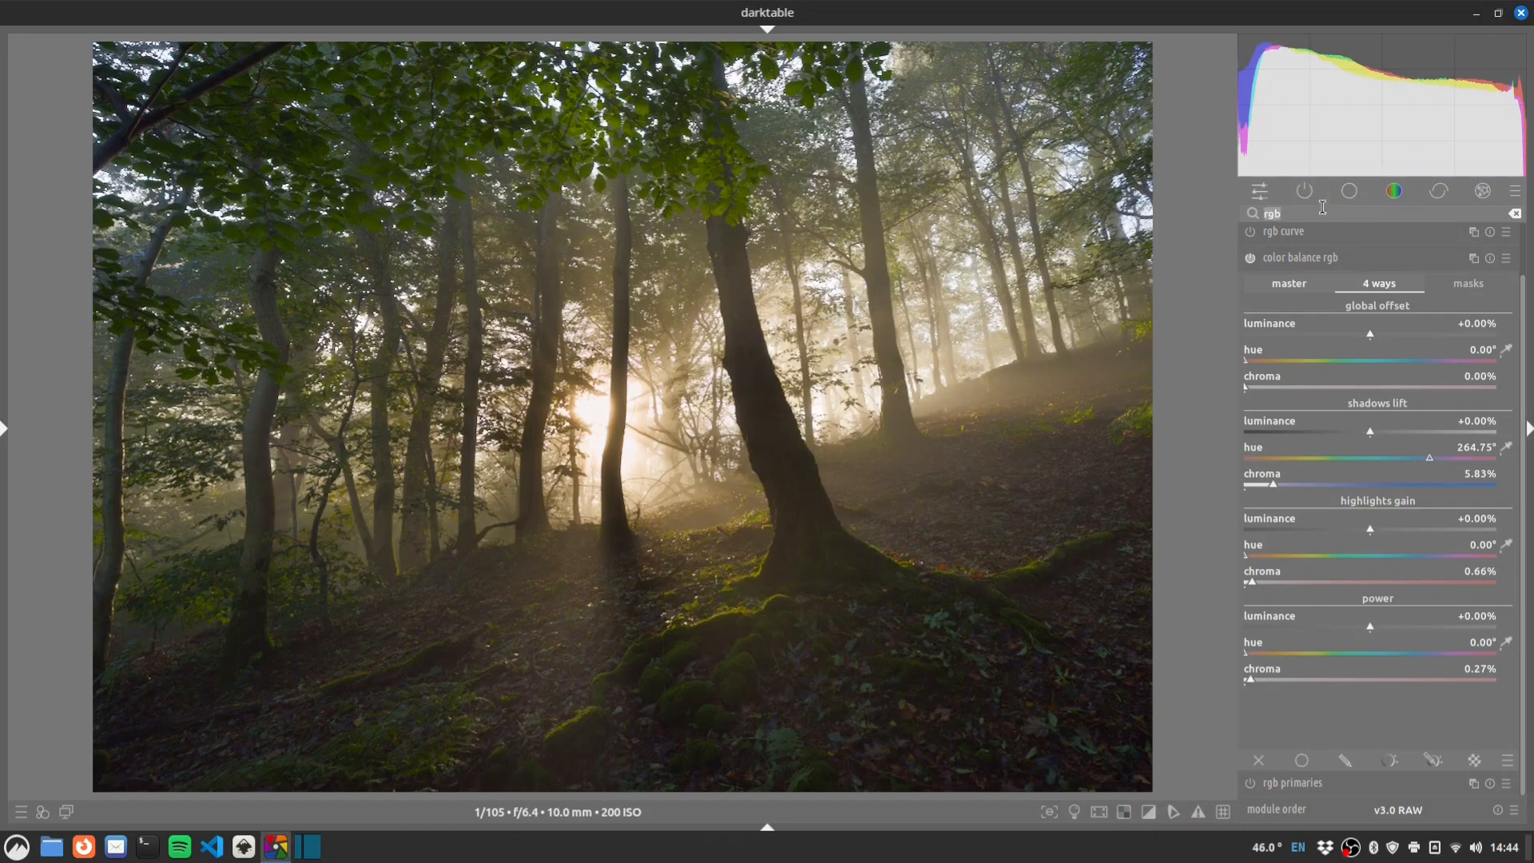
pyautogui.write('hazw')
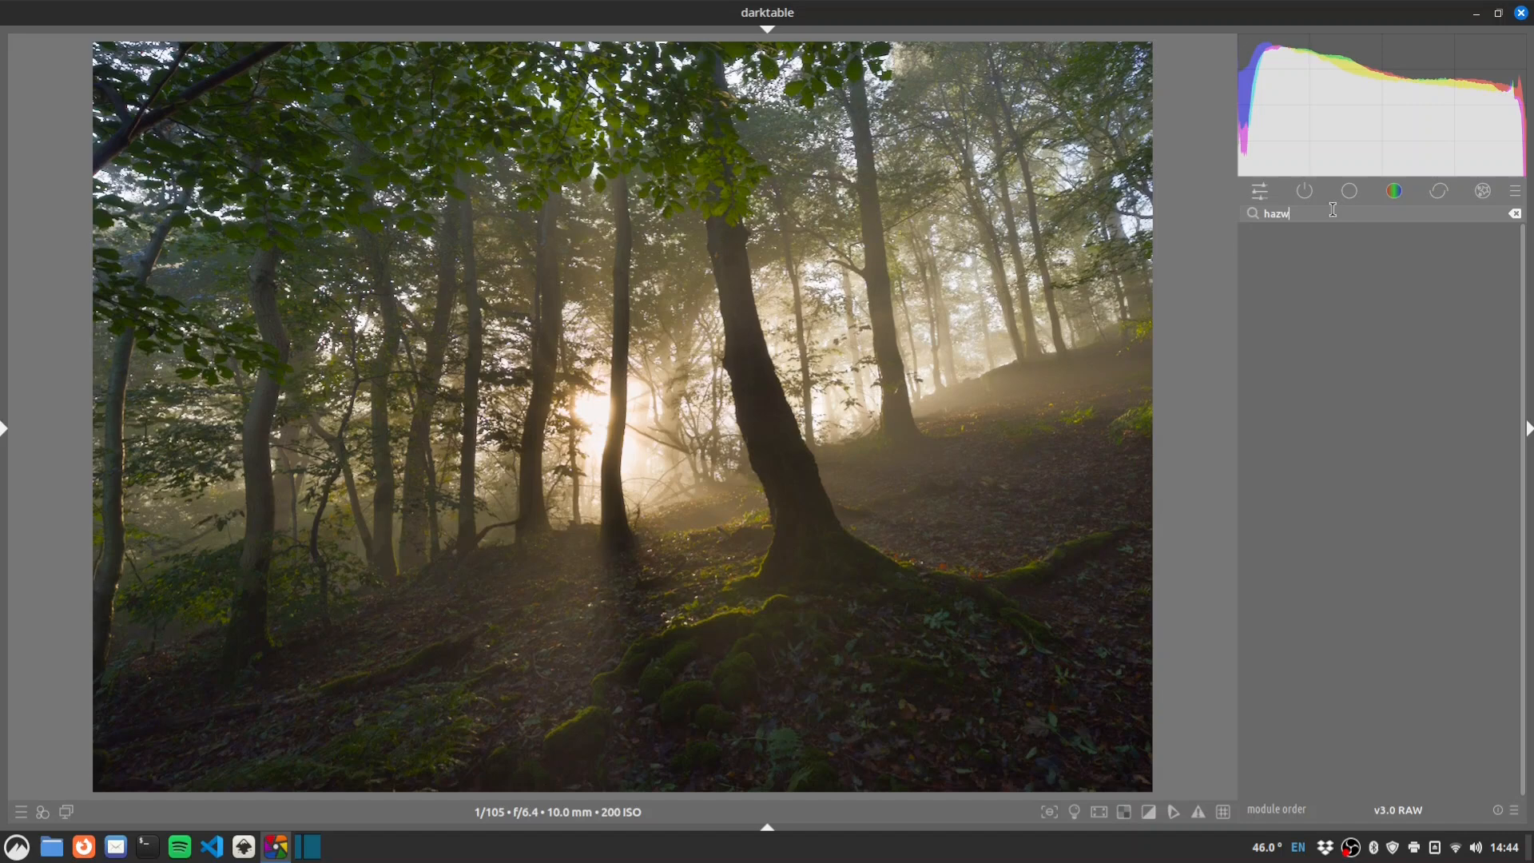
pyautogui.press('BackSpace')
pyautogui.write('e')
pyautogui.click(1288, 262)
pyautogui.click(1395, 297)
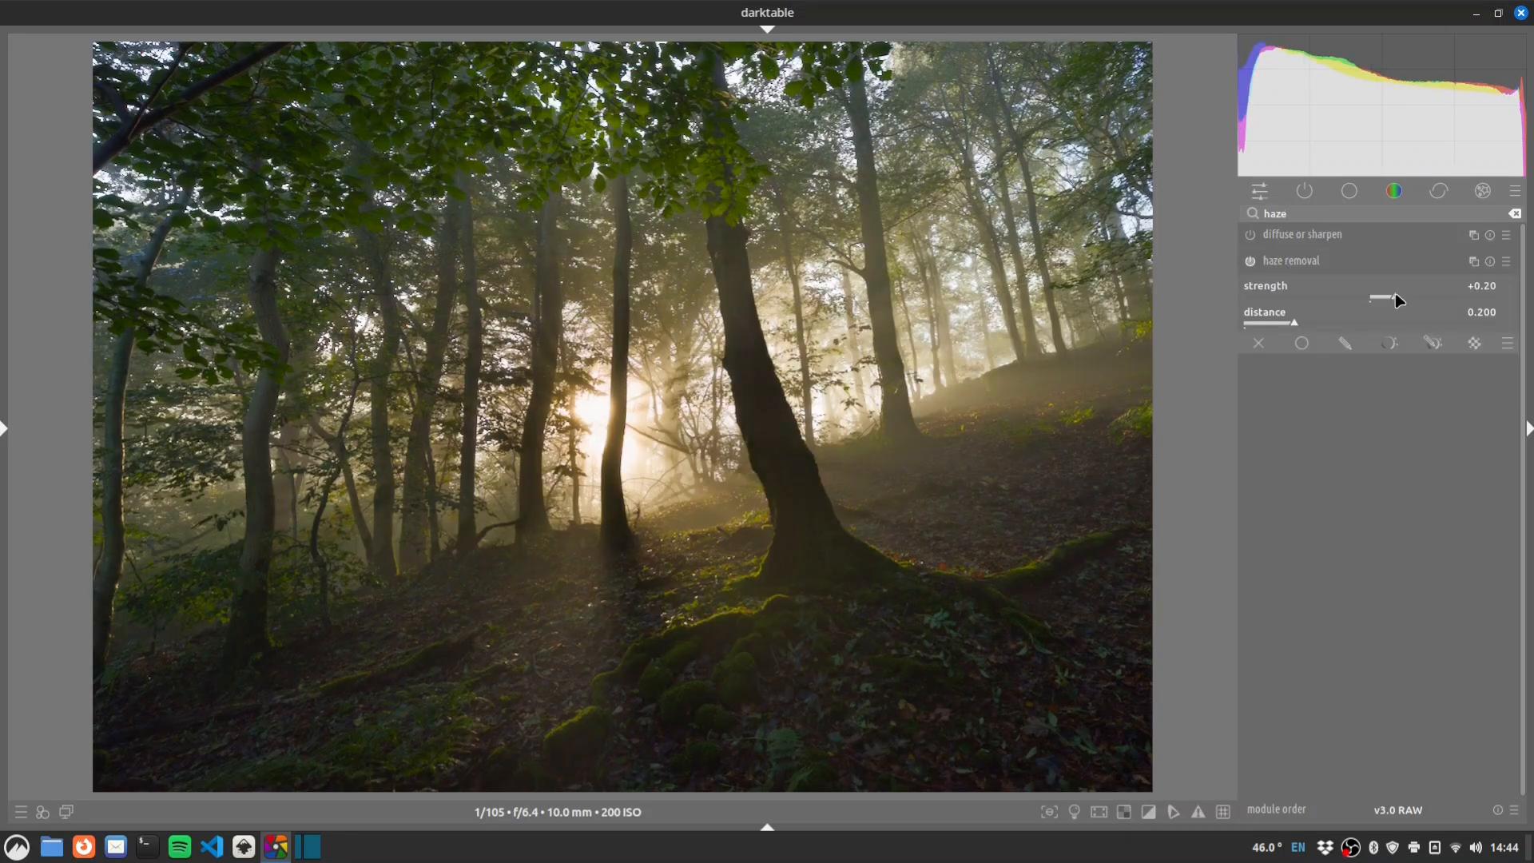
pyautogui.moveTo(1395, 297); pyautogui.dragTo(1353, 300)
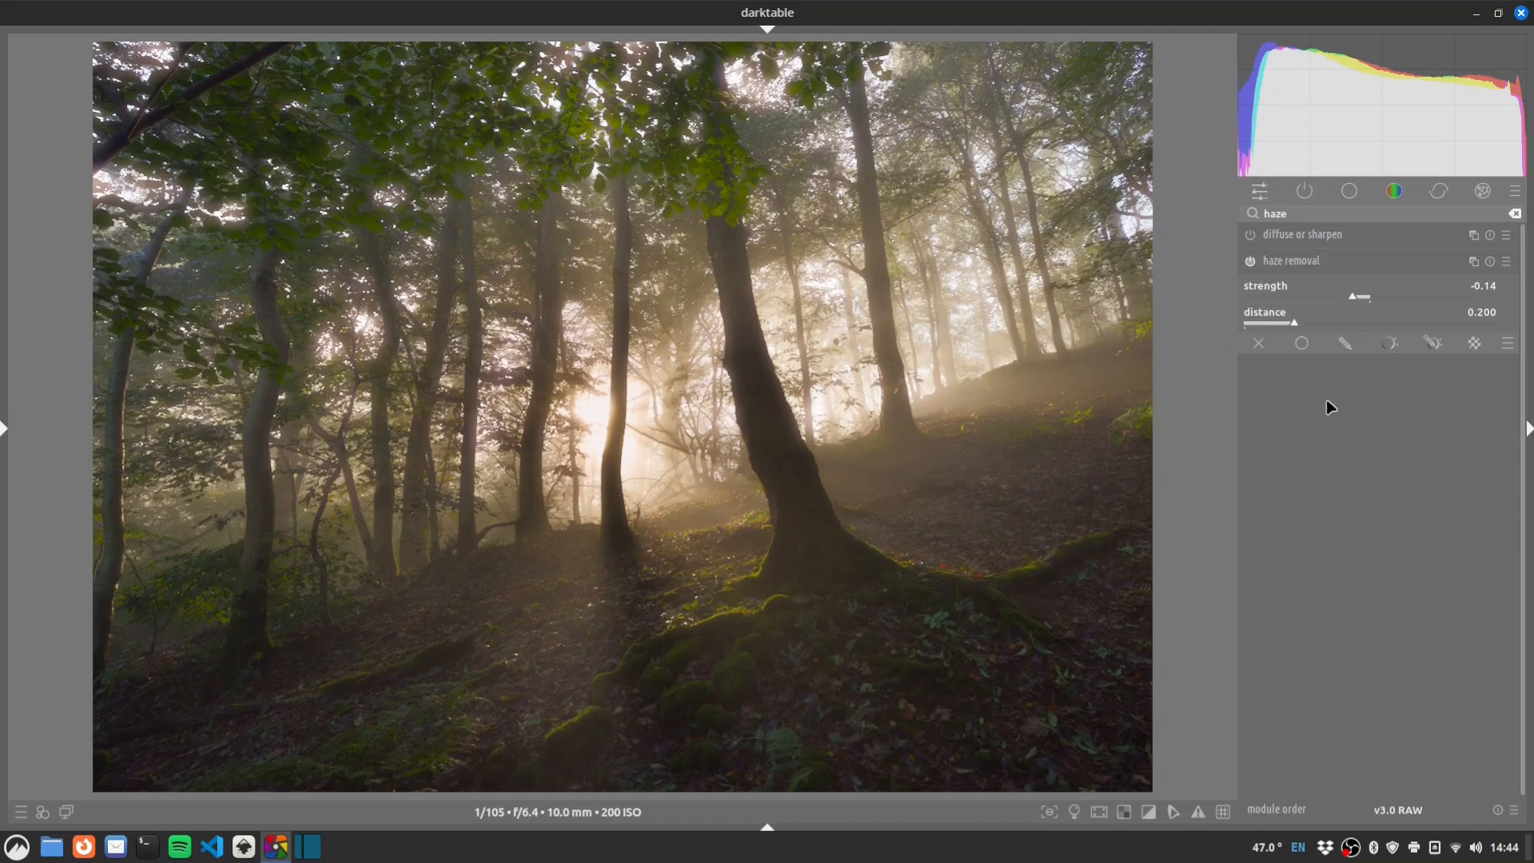
# Limit the haze effect with a drawn ellipse mask centred on the sun, enlarging it, reducing its feather size and nudging it into place.
pyautogui.click(1344, 343)
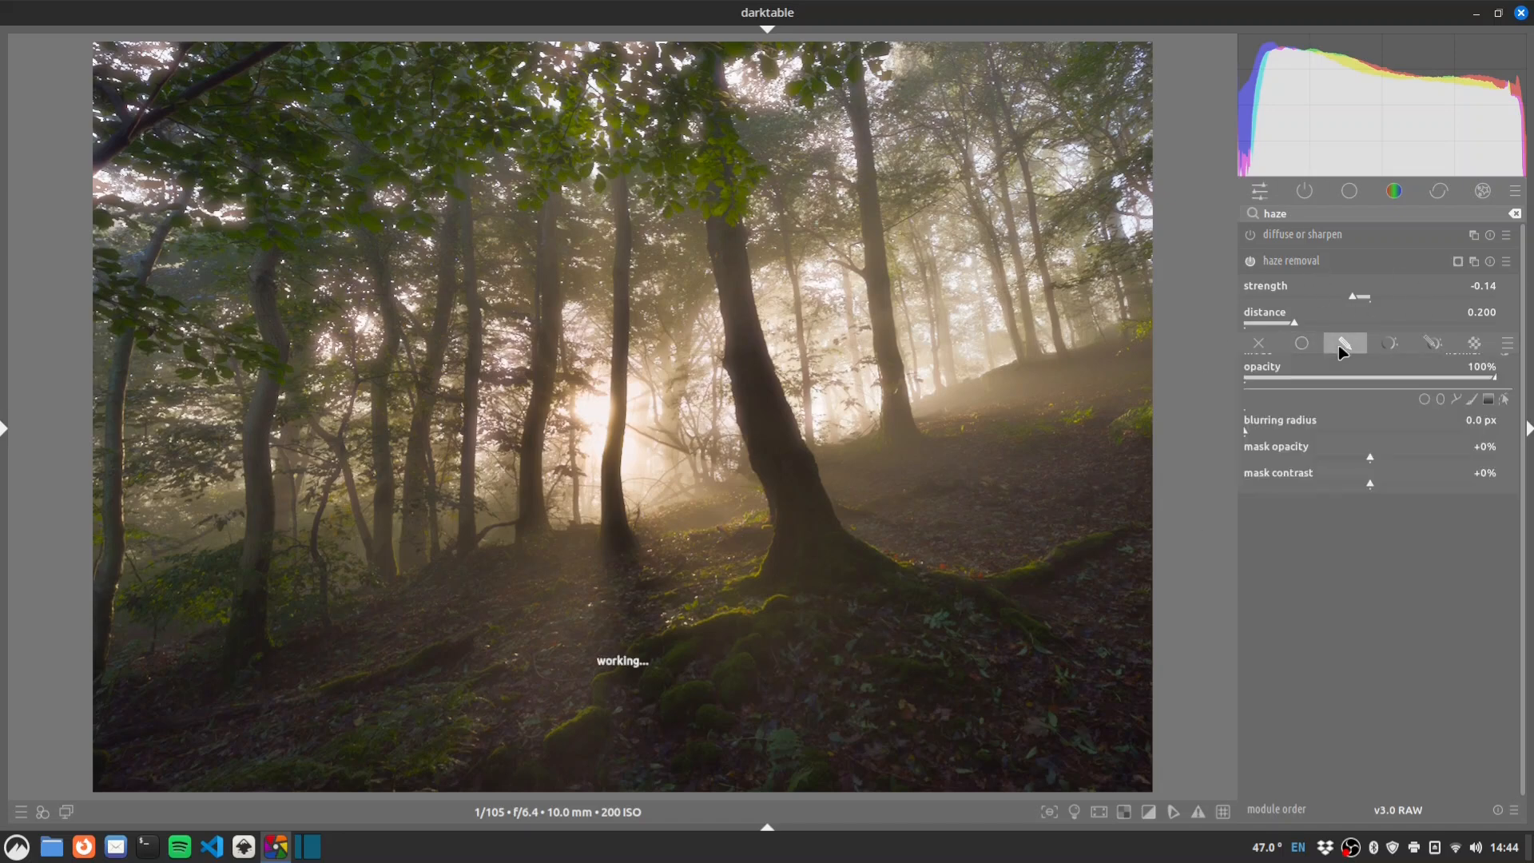
pyautogui.click(1441, 457)
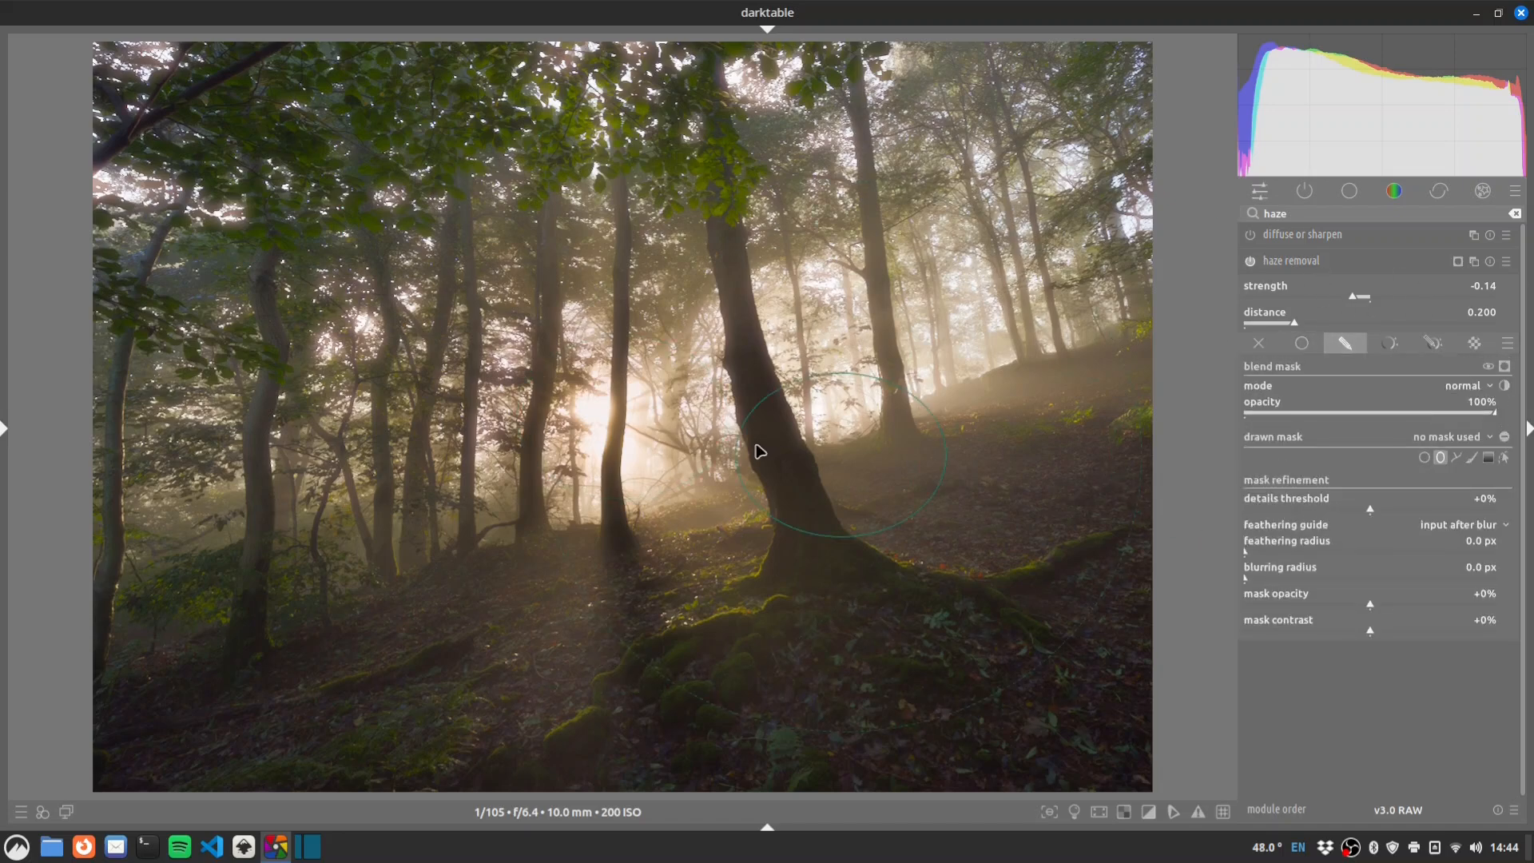
pyautogui.click(589, 419)
pyautogui.moveTo(765, 413); pyautogui.dragTo(841, 413)
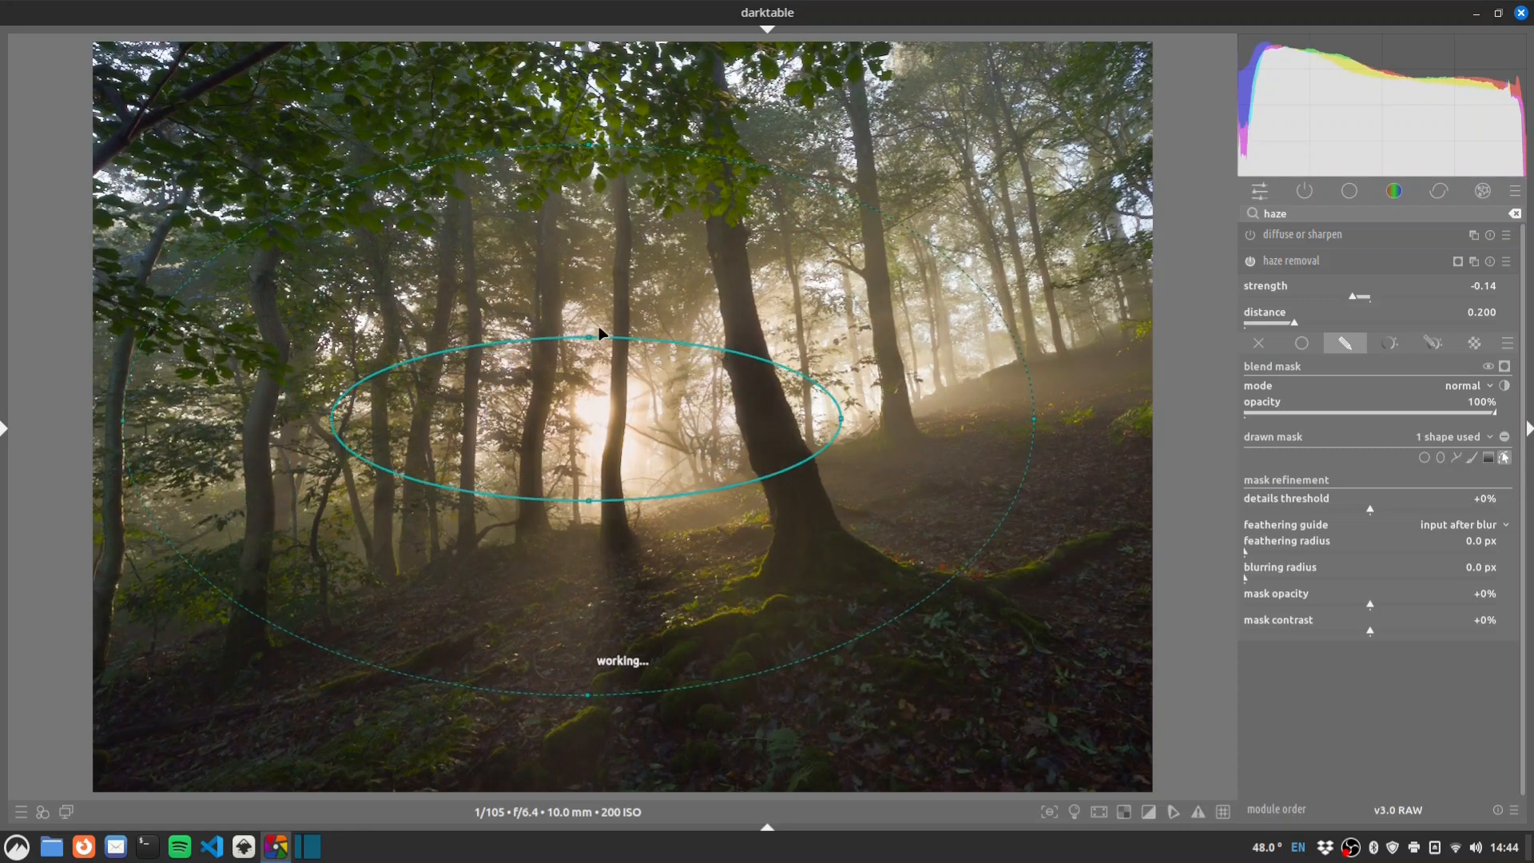
pyautogui.moveTo(591, 333); pyautogui.dragTo(595, 255)
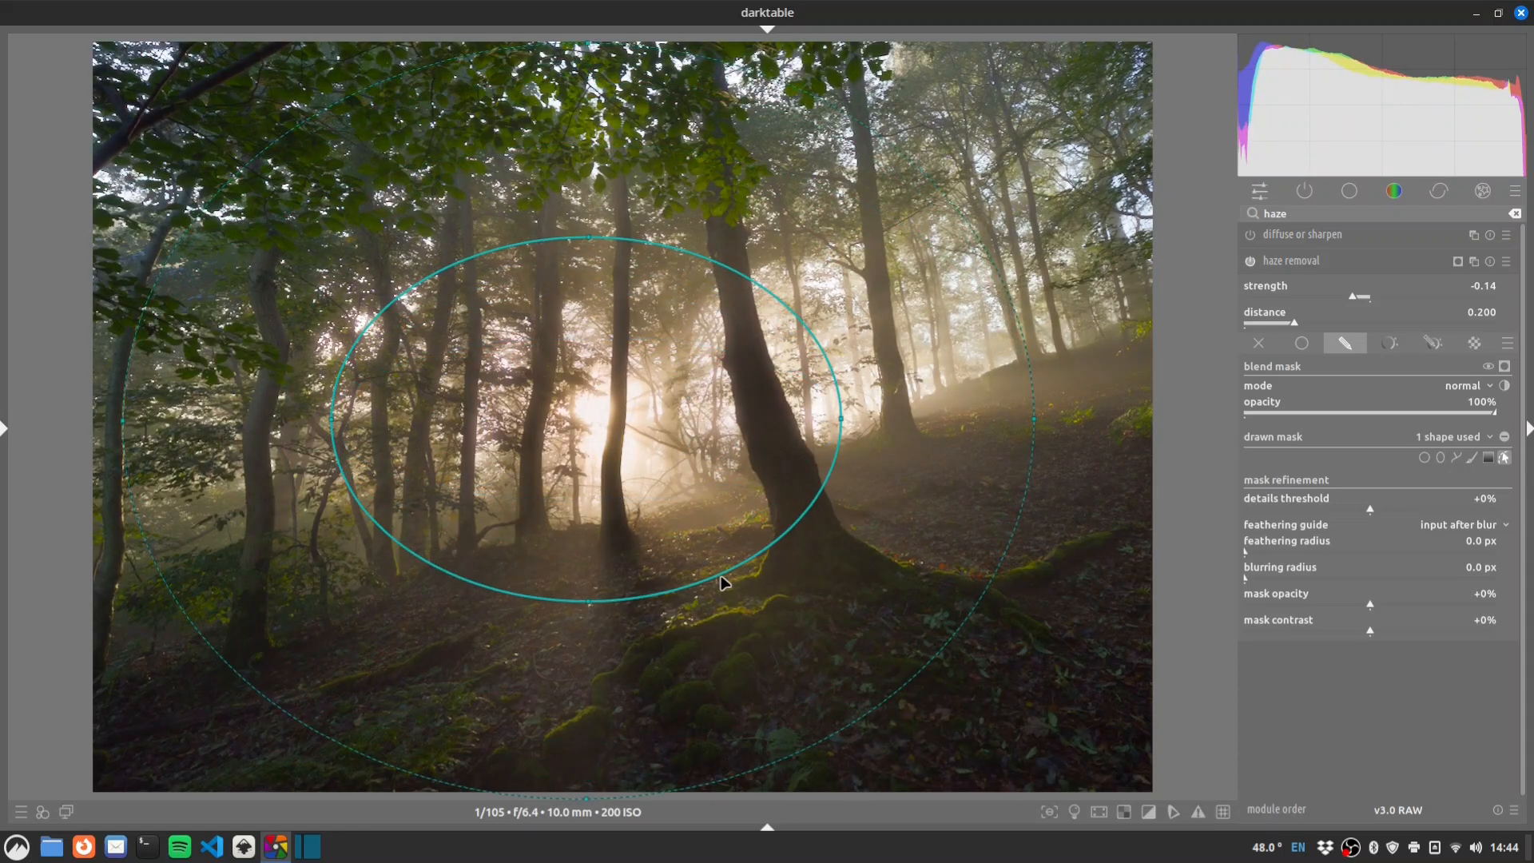
pyautogui.keyDown('shift'); pyautogui.scroll(-2, 618, 472); pyautogui.keyUp('shift')
pyautogui.keyDown('shift'); pyautogui.scroll(-4, 618, 475); pyautogui.keyUp('shift')
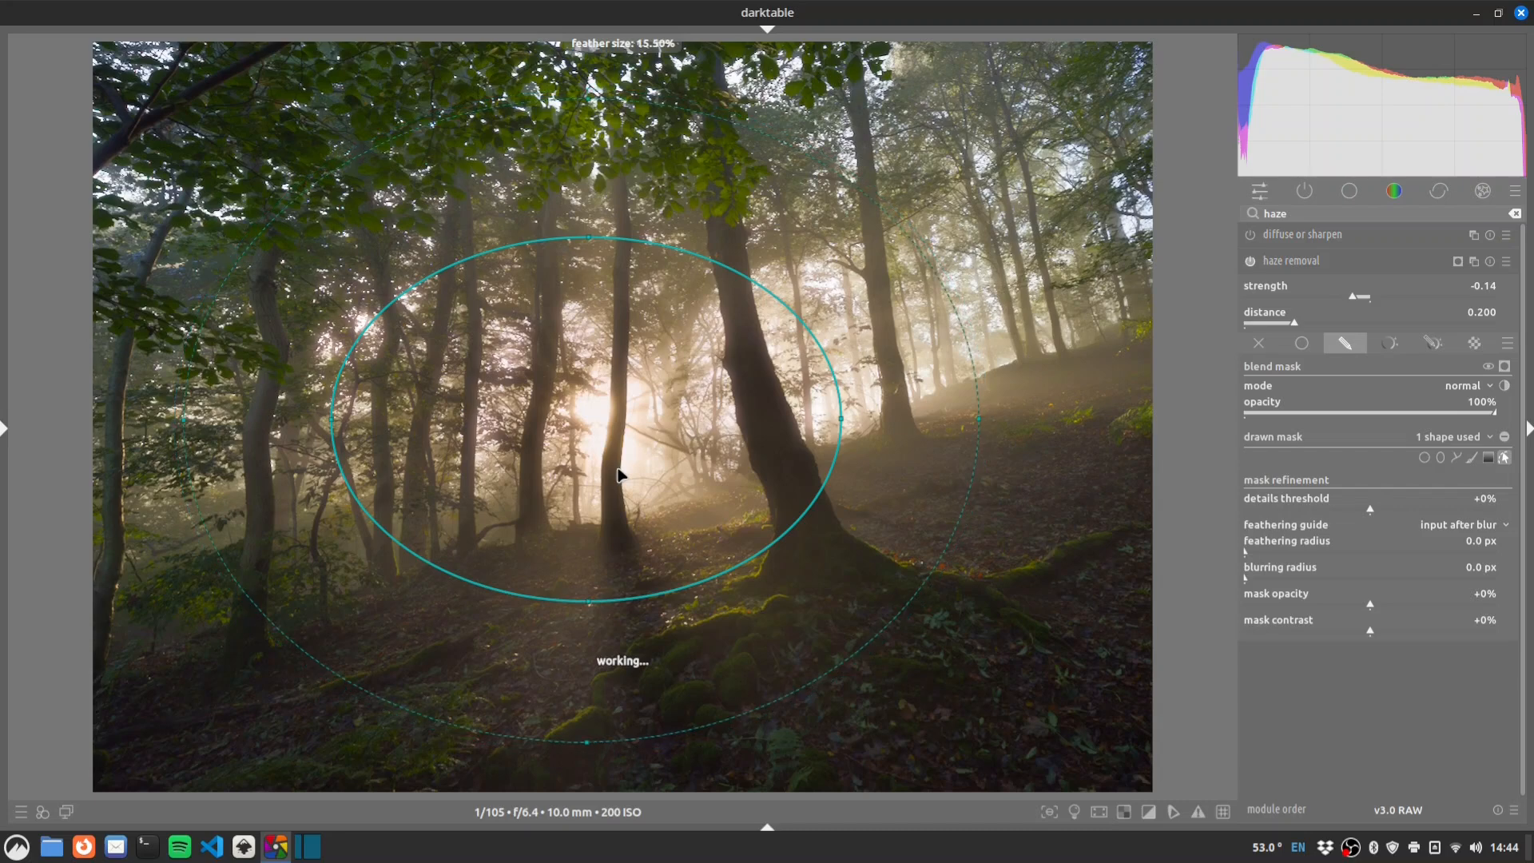
pyautogui.moveTo(654, 432); pyautogui.dragTo(651, 429)
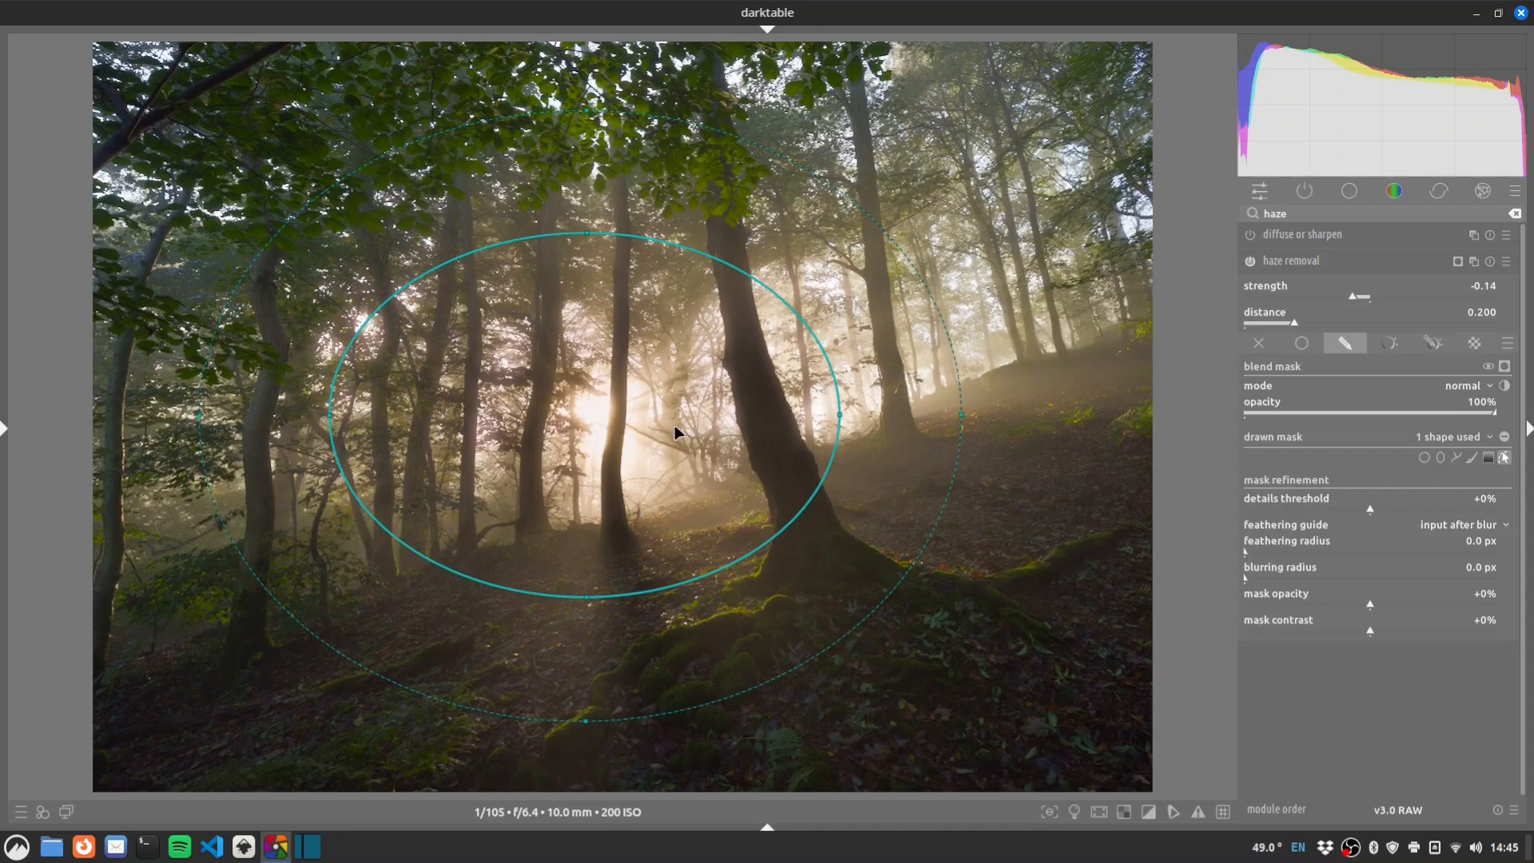
pyautogui.moveTo(707, 464); pyautogui.dragTo(667, 426)
# Combine the ellipse with a parametric mask, setting the g channel input's lower limits to 5.5 and 12.9, and compare haze removal on and off.
pyautogui.click(1433, 343)
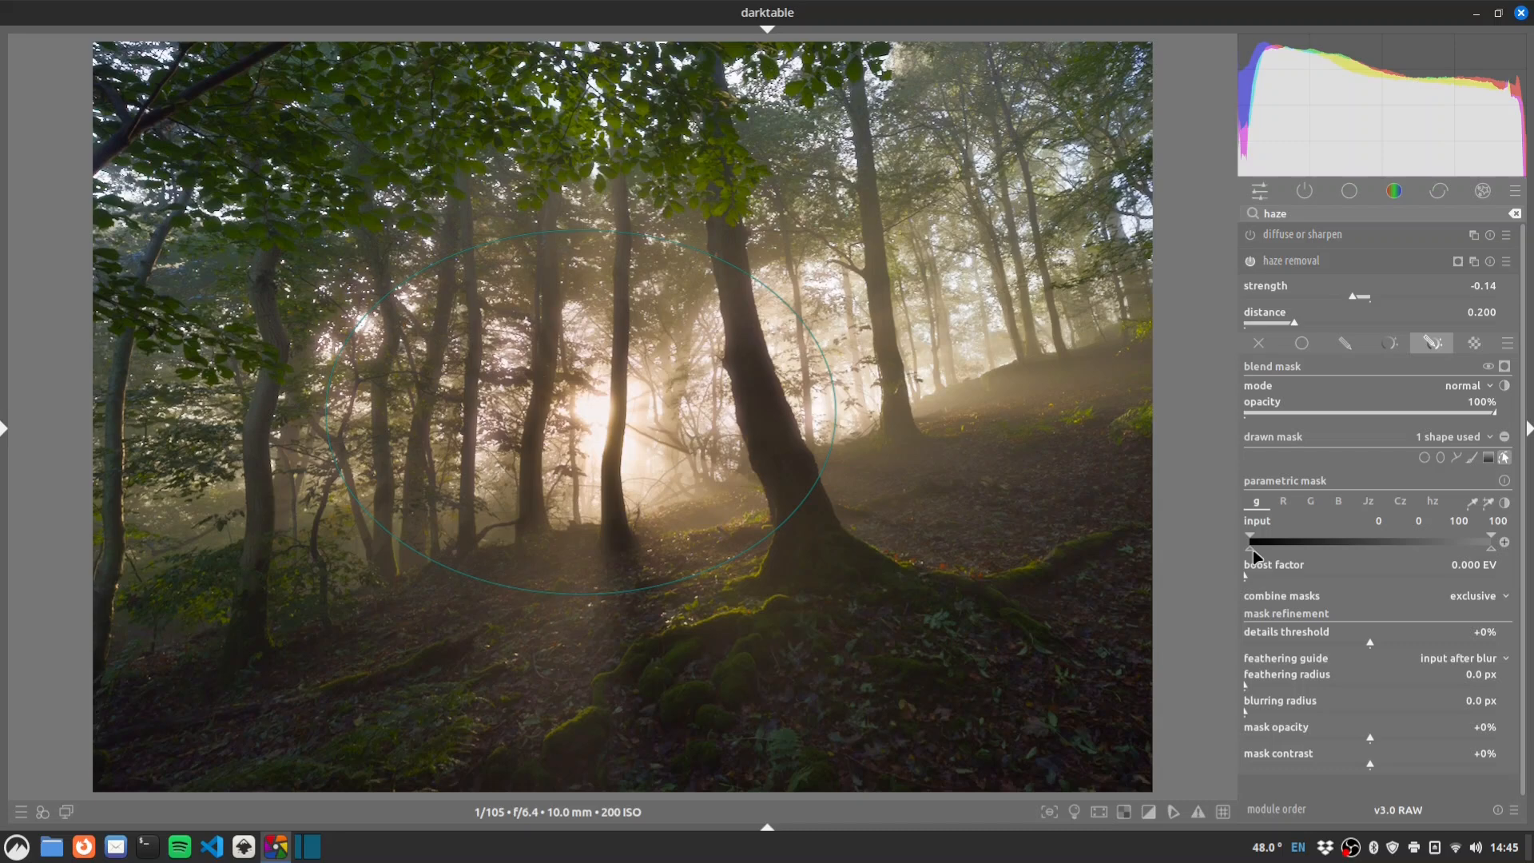
pyautogui.moveTo(1253, 551)
pyautogui.mouseDown()
pyautogui.moveTo(1281, 552)
pyautogui.moveTo(1266, 548)
pyautogui.mouseUp()
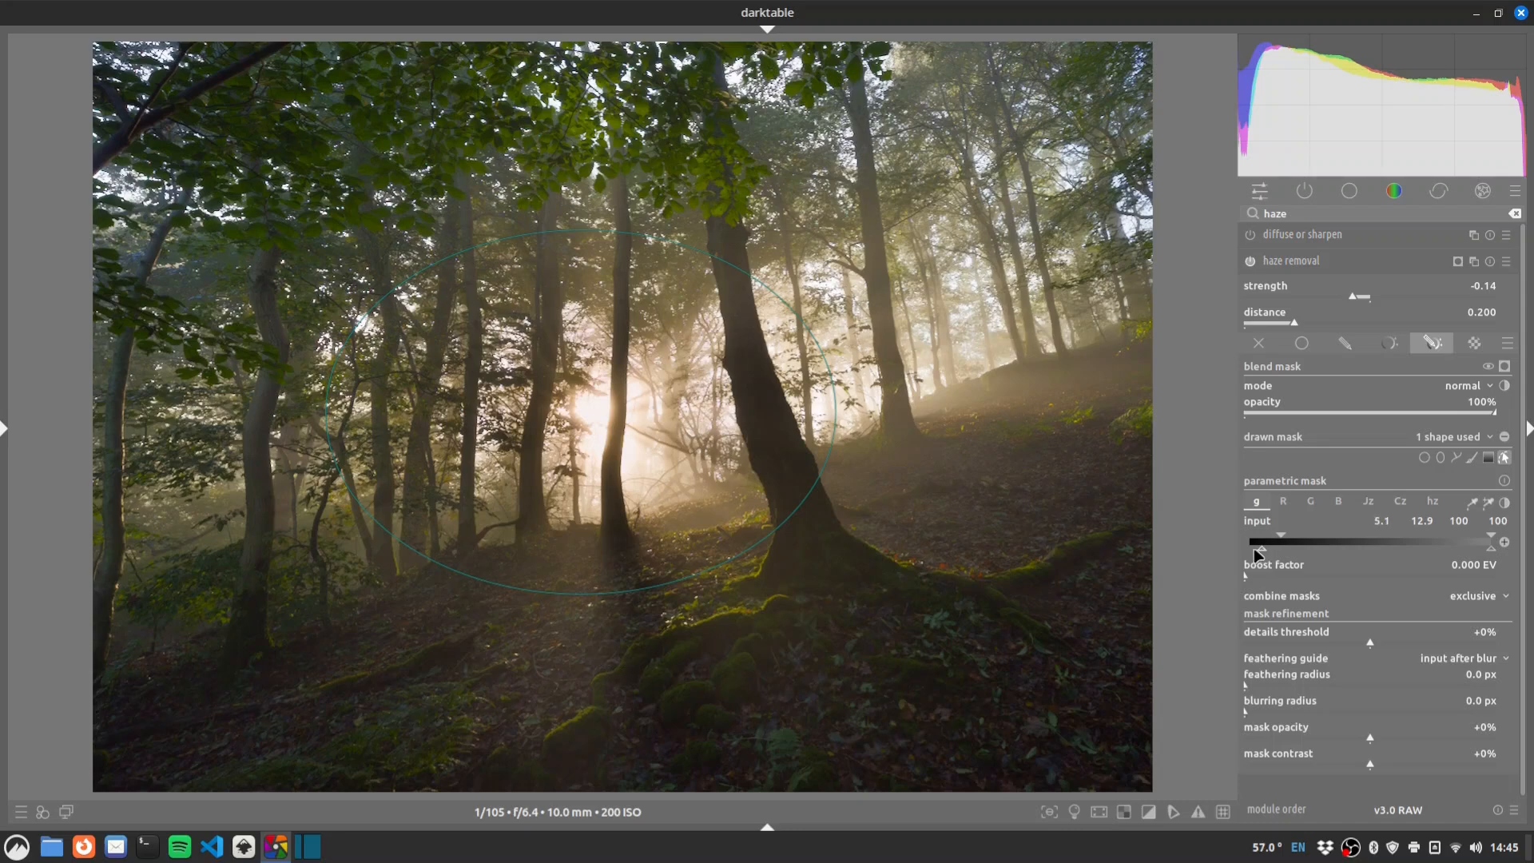
pyautogui.click(1260, 547)
pyautogui.click(1250, 260)
pyautogui.click(1250, 261)
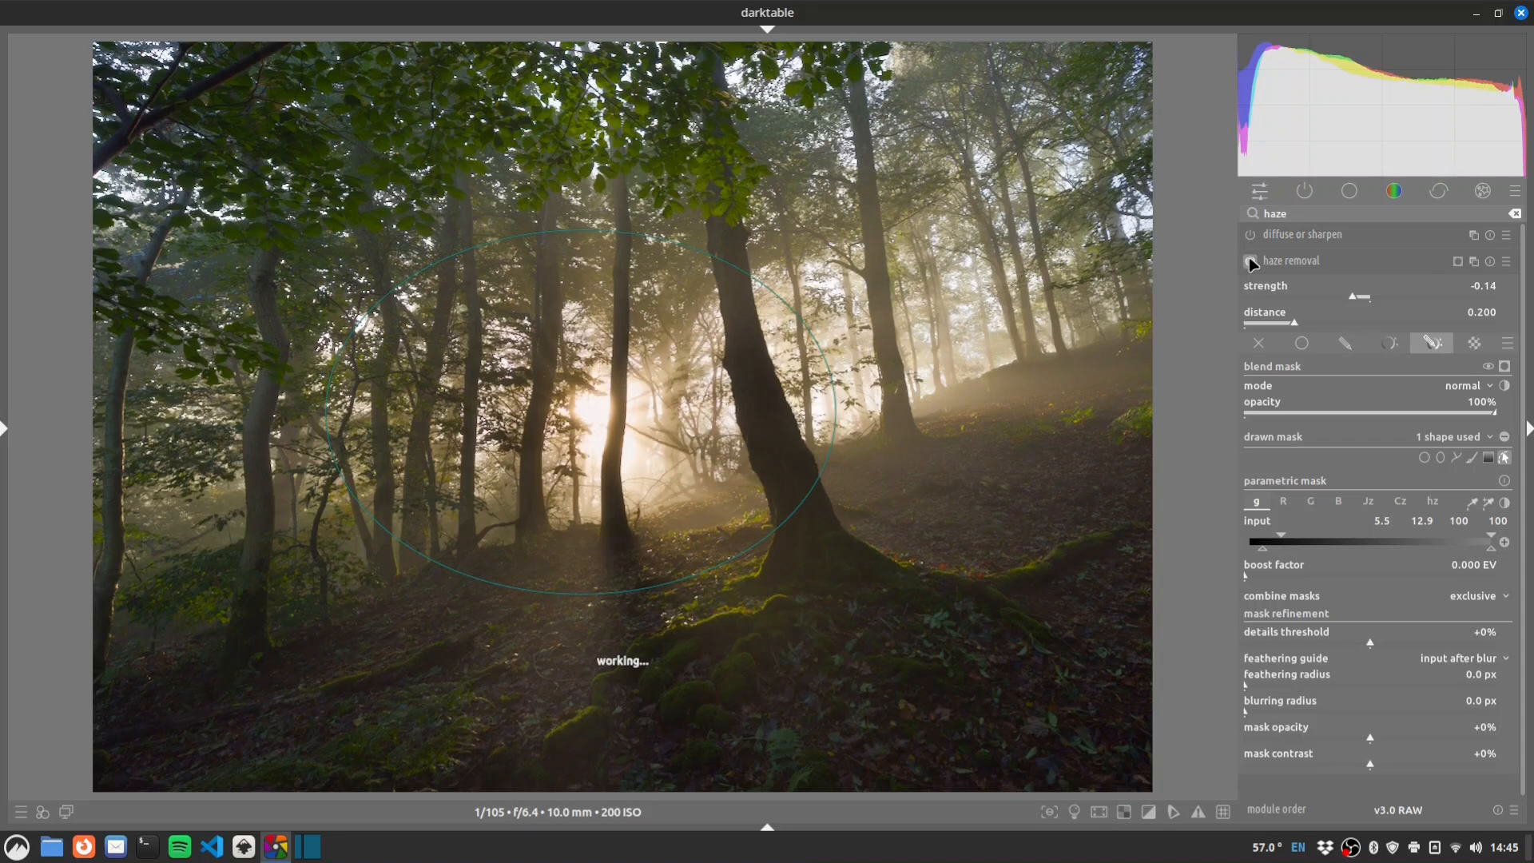
pyautogui.click(1250, 260)
pyautogui.click(1250, 261)
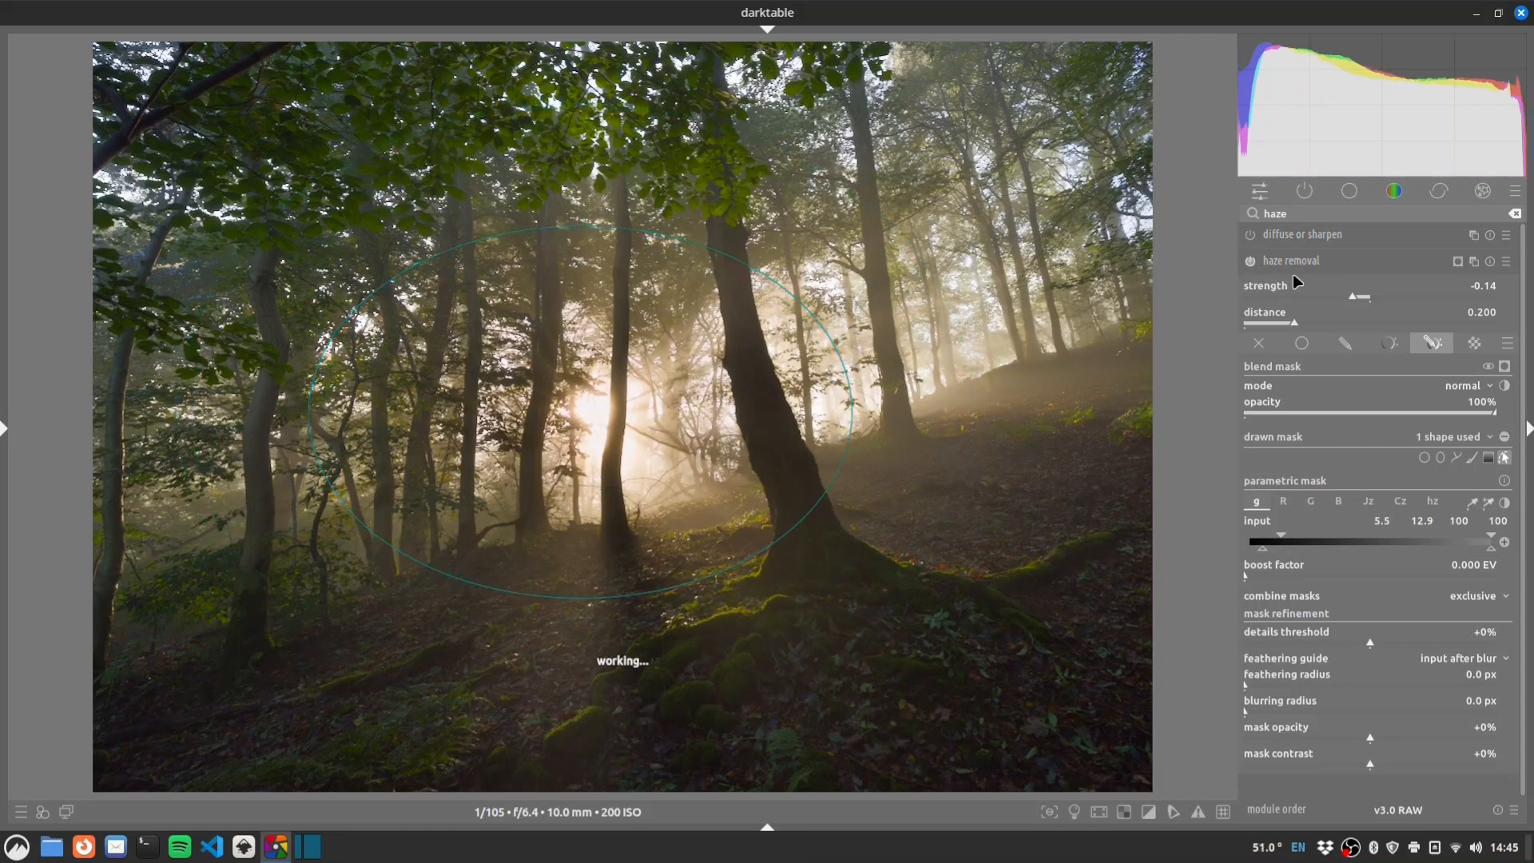
# Set haze removal strength to -0.22 and distance to 0.105, and enlarge the ellipse mask slightly and move it downwards.
pyautogui.click(1343, 297)
pyautogui.moveTo(1311, 321); pyautogui.dragTo(1270, 323)
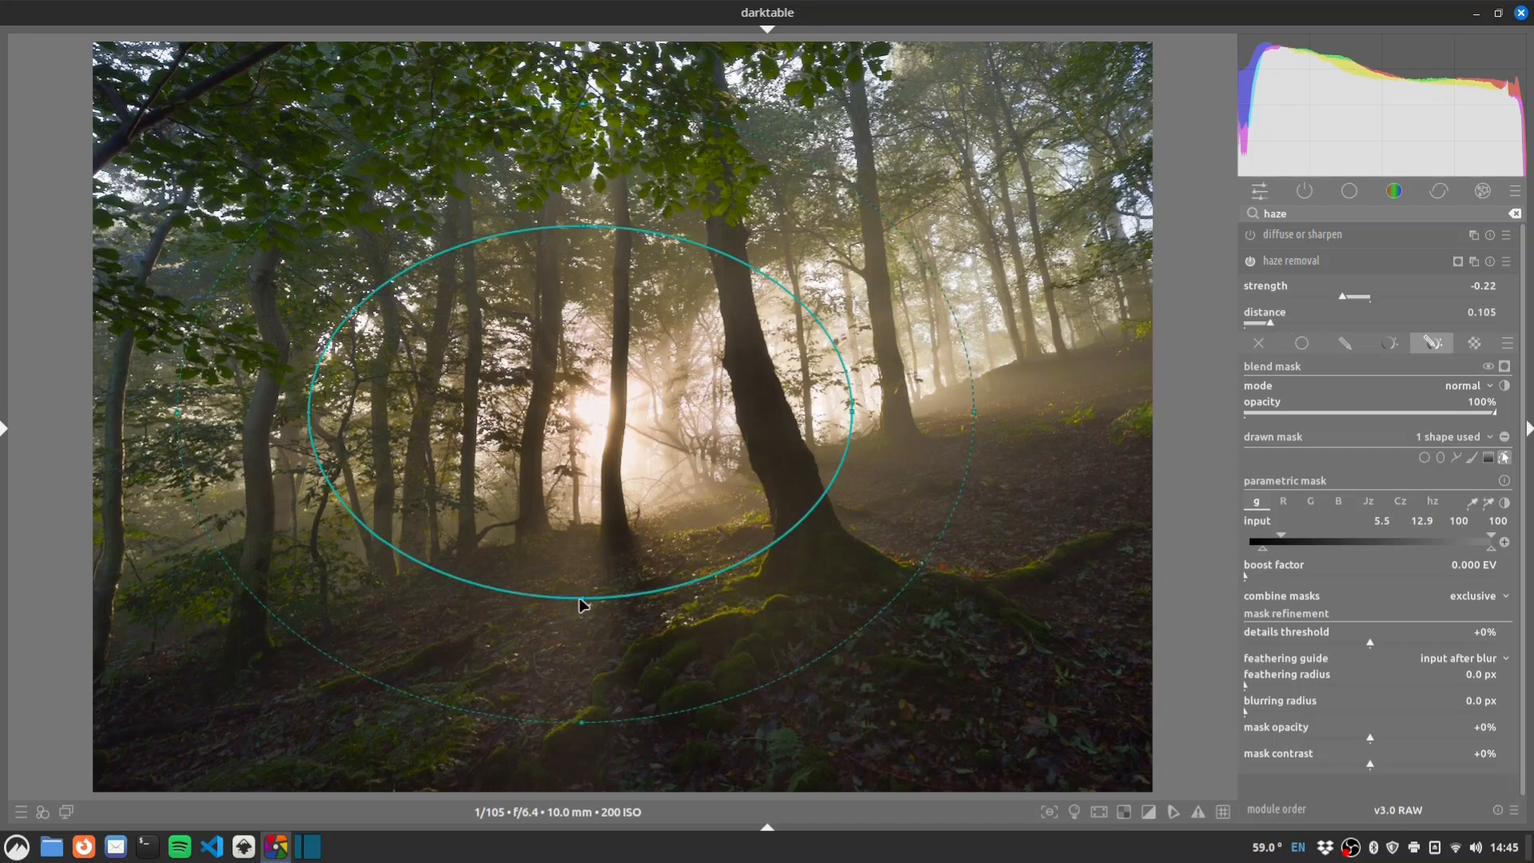
pyautogui.moveTo(580, 599); pyautogui.dragTo(583, 610)
pyautogui.moveTo(624, 513); pyautogui.dragTo(621, 539)
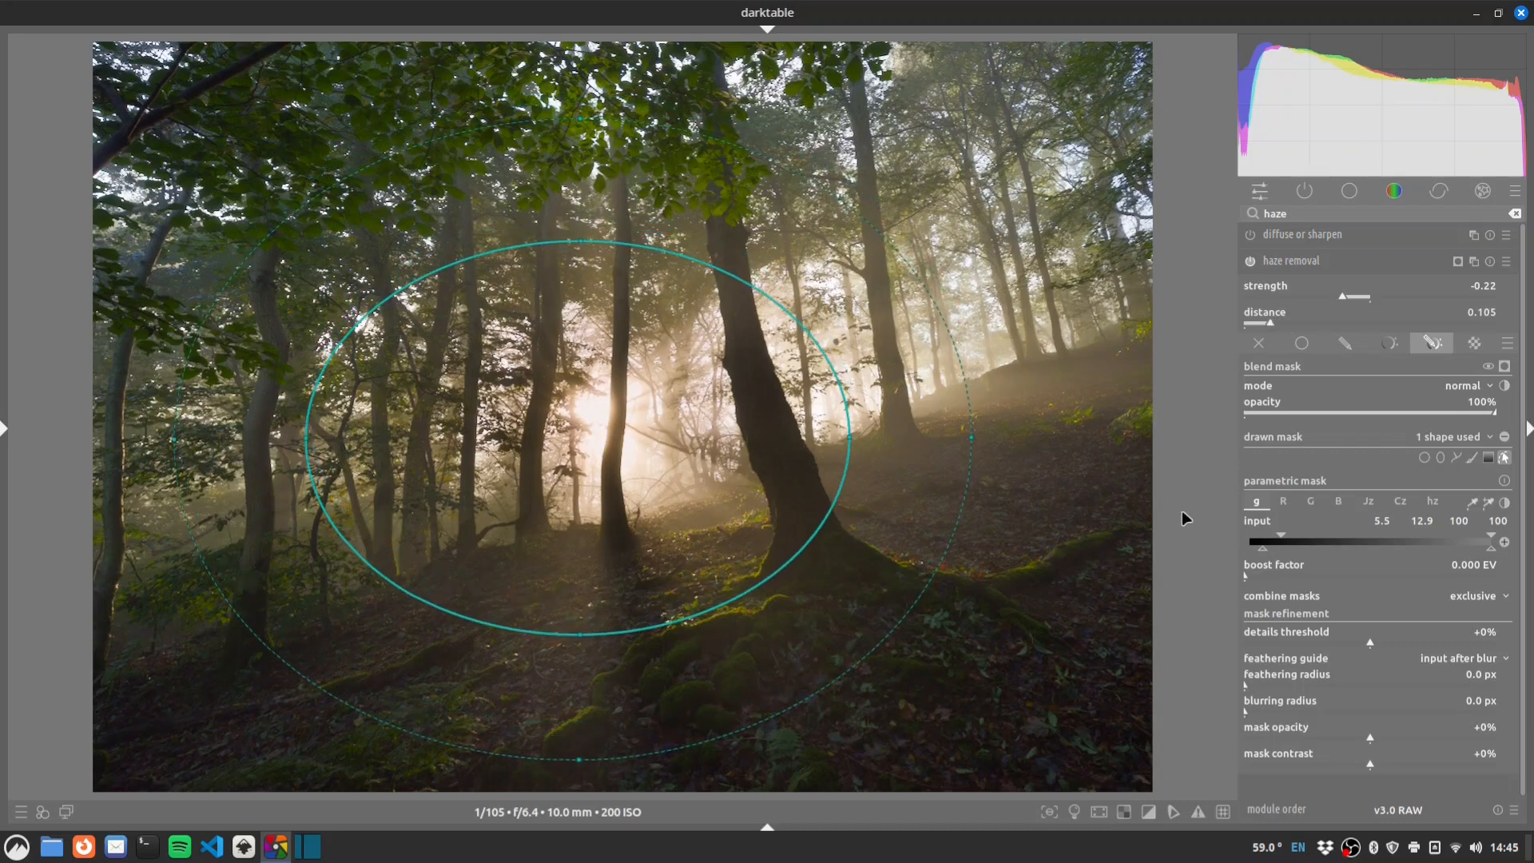
# Lower the first g channel input limit to 2.0 while viewing the haze mask, hide the mask and compare the effect.
pyautogui.click(1505, 366)
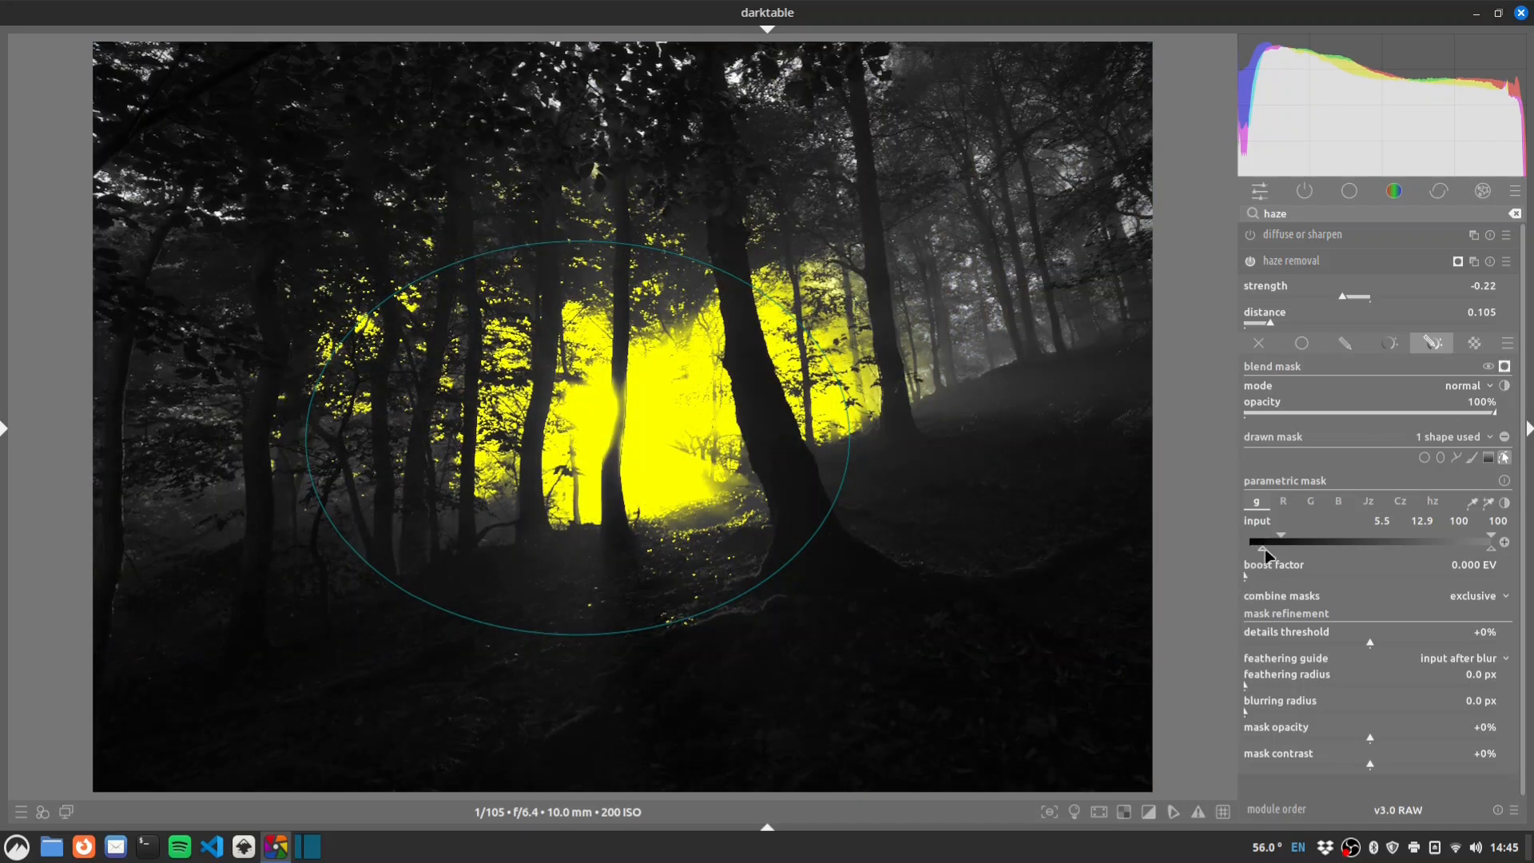
pyautogui.moveTo(1264, 551); pyautogui.dragTo(1255, 552)
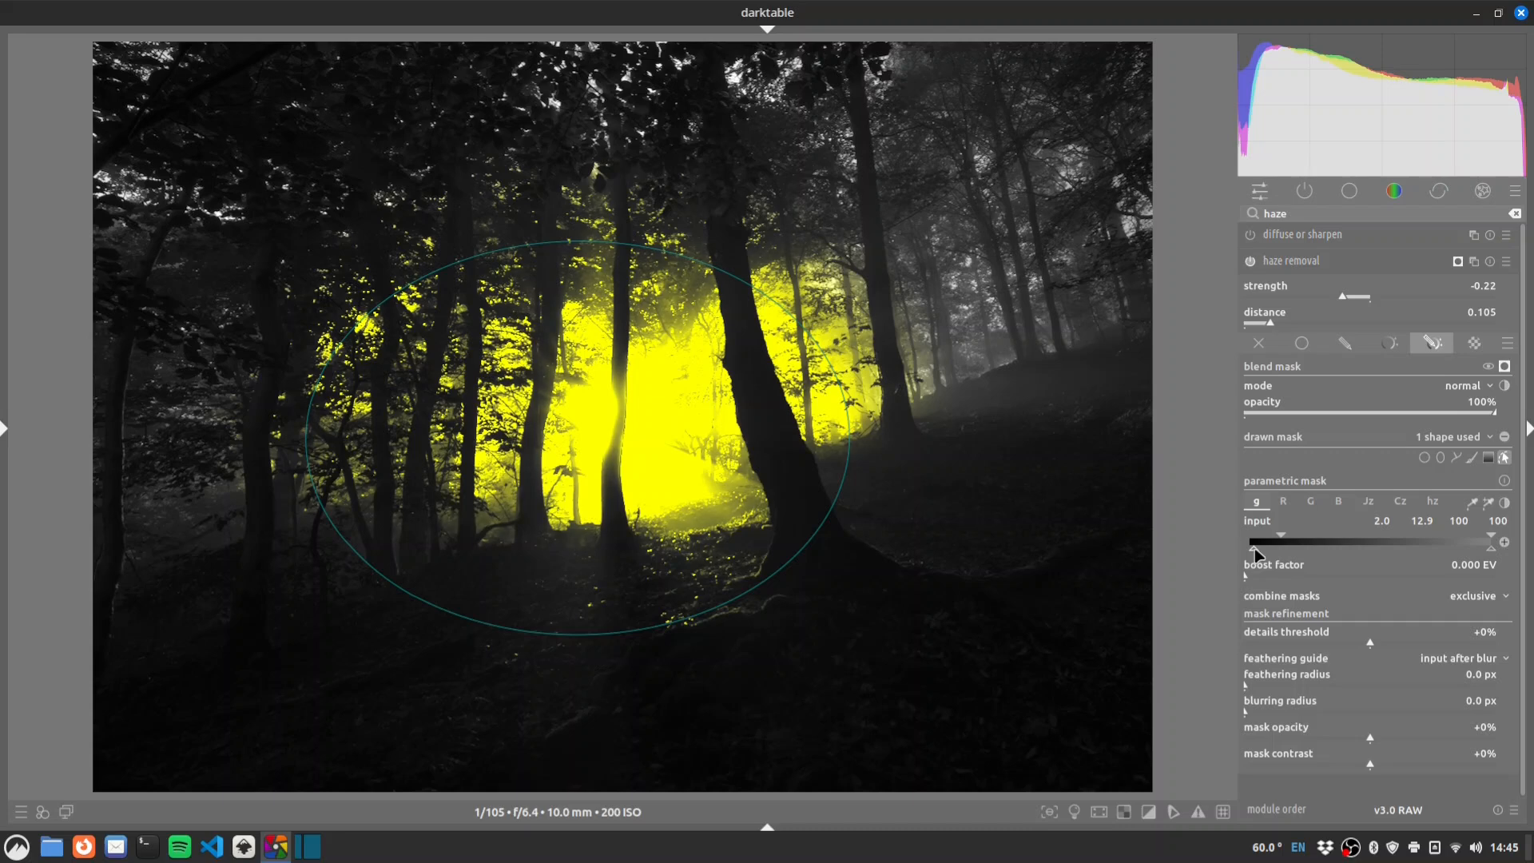
pyautogui.click(1505, 366)
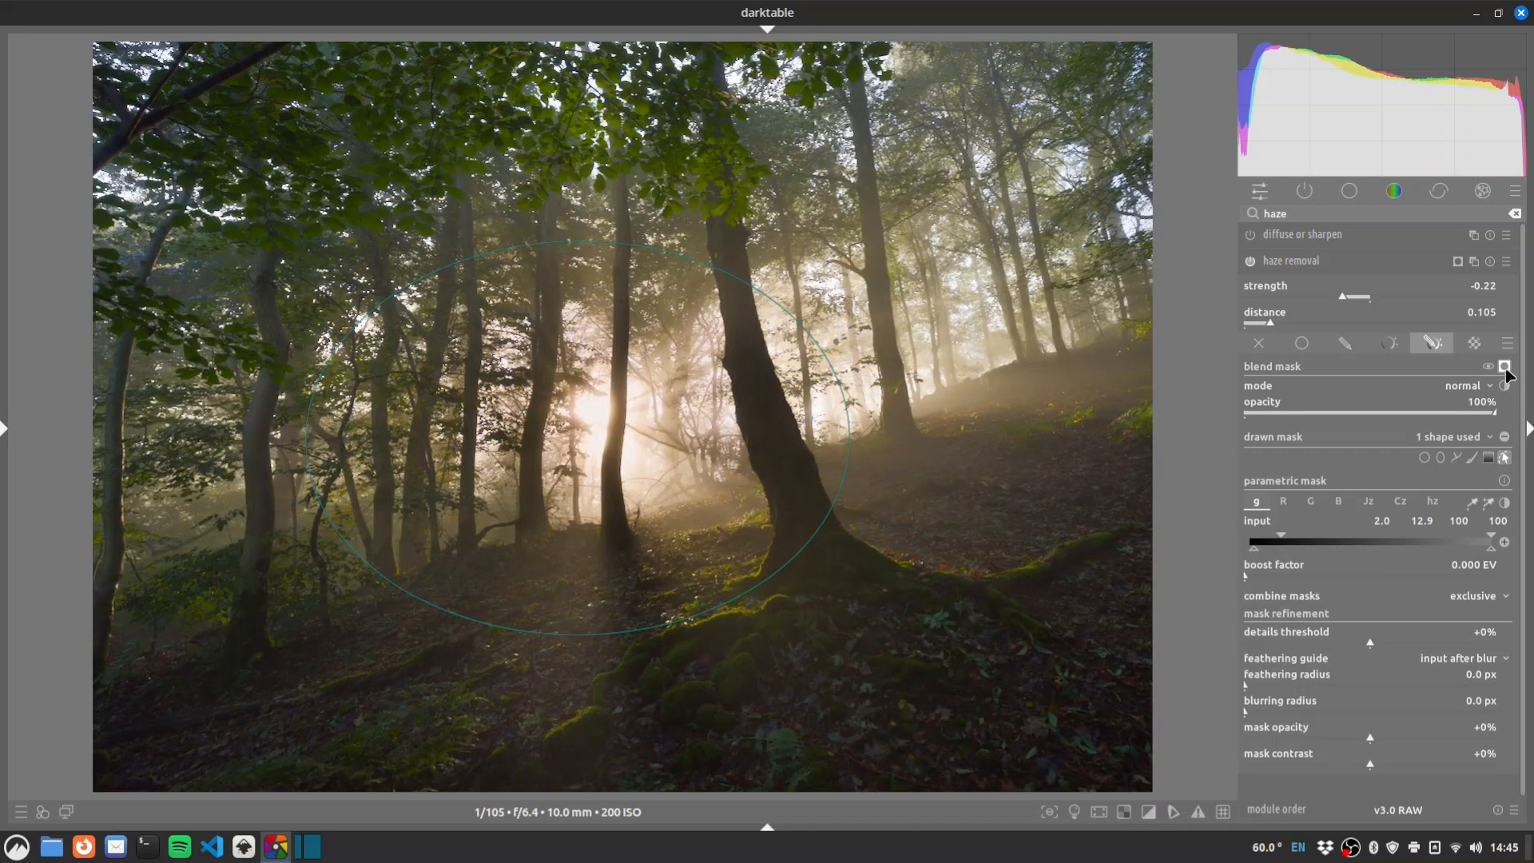
pyautogui.click(1252, 264)
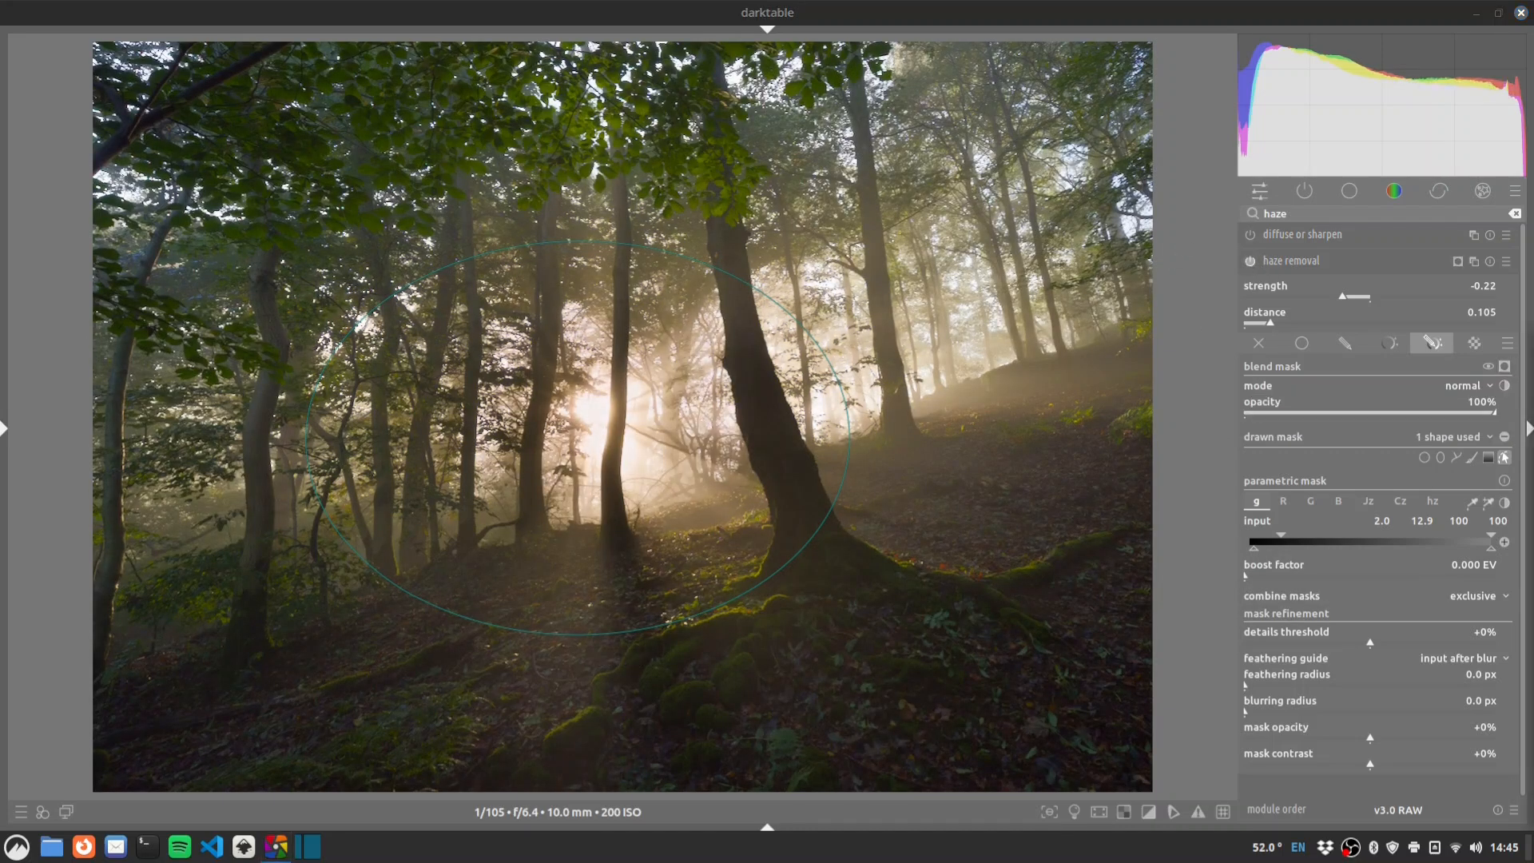
# Apply the bloom preset of diffuse or sharpen and clear the module search.
pyautogui.click(1296, 211)
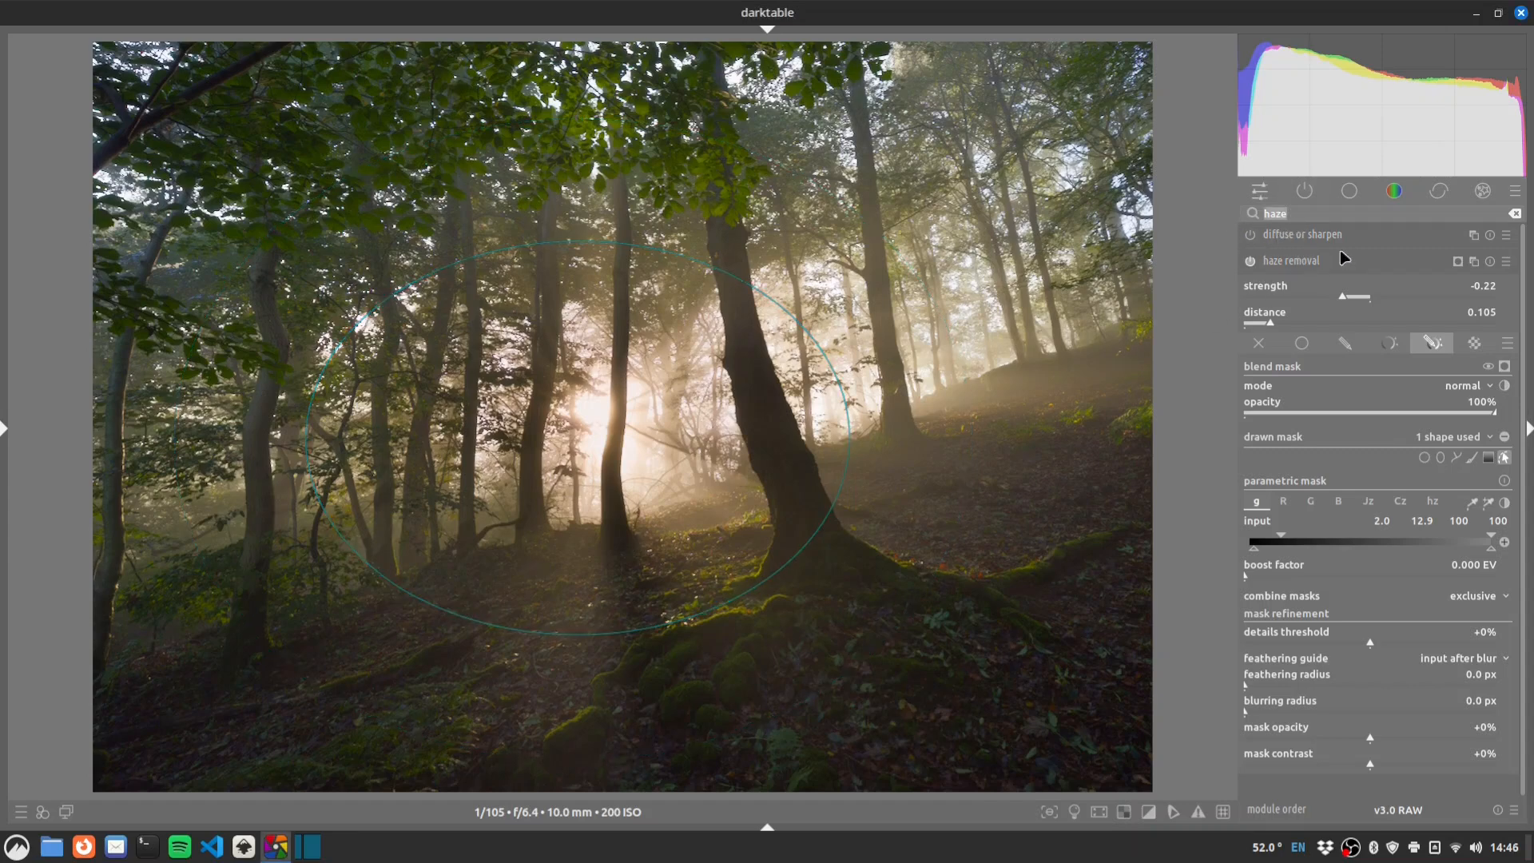
pyautogui.rightClick(1373, 234)
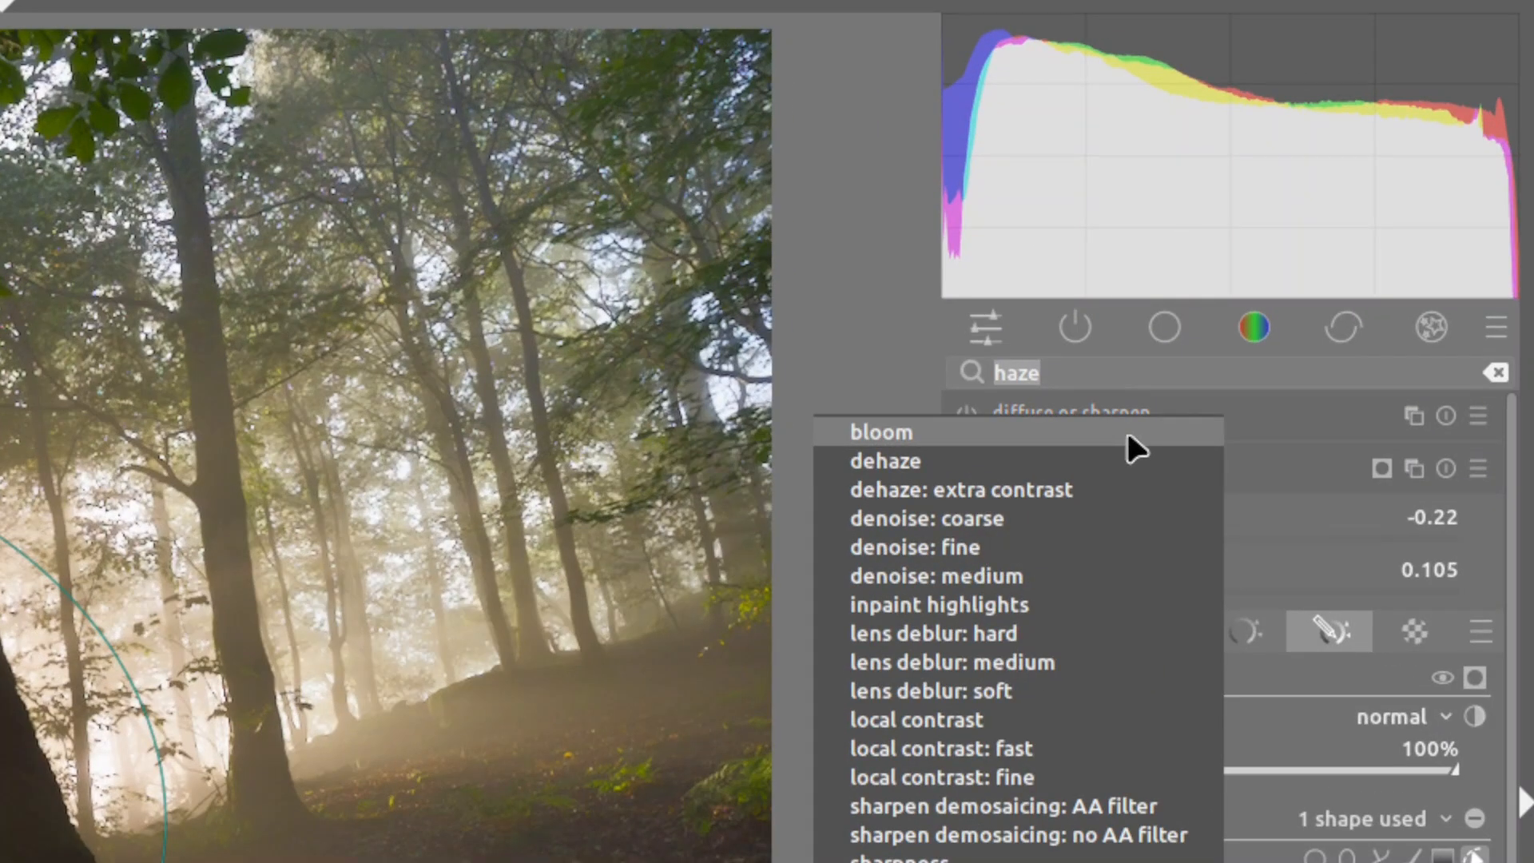
pyautogui.rightClick(1245, 428)
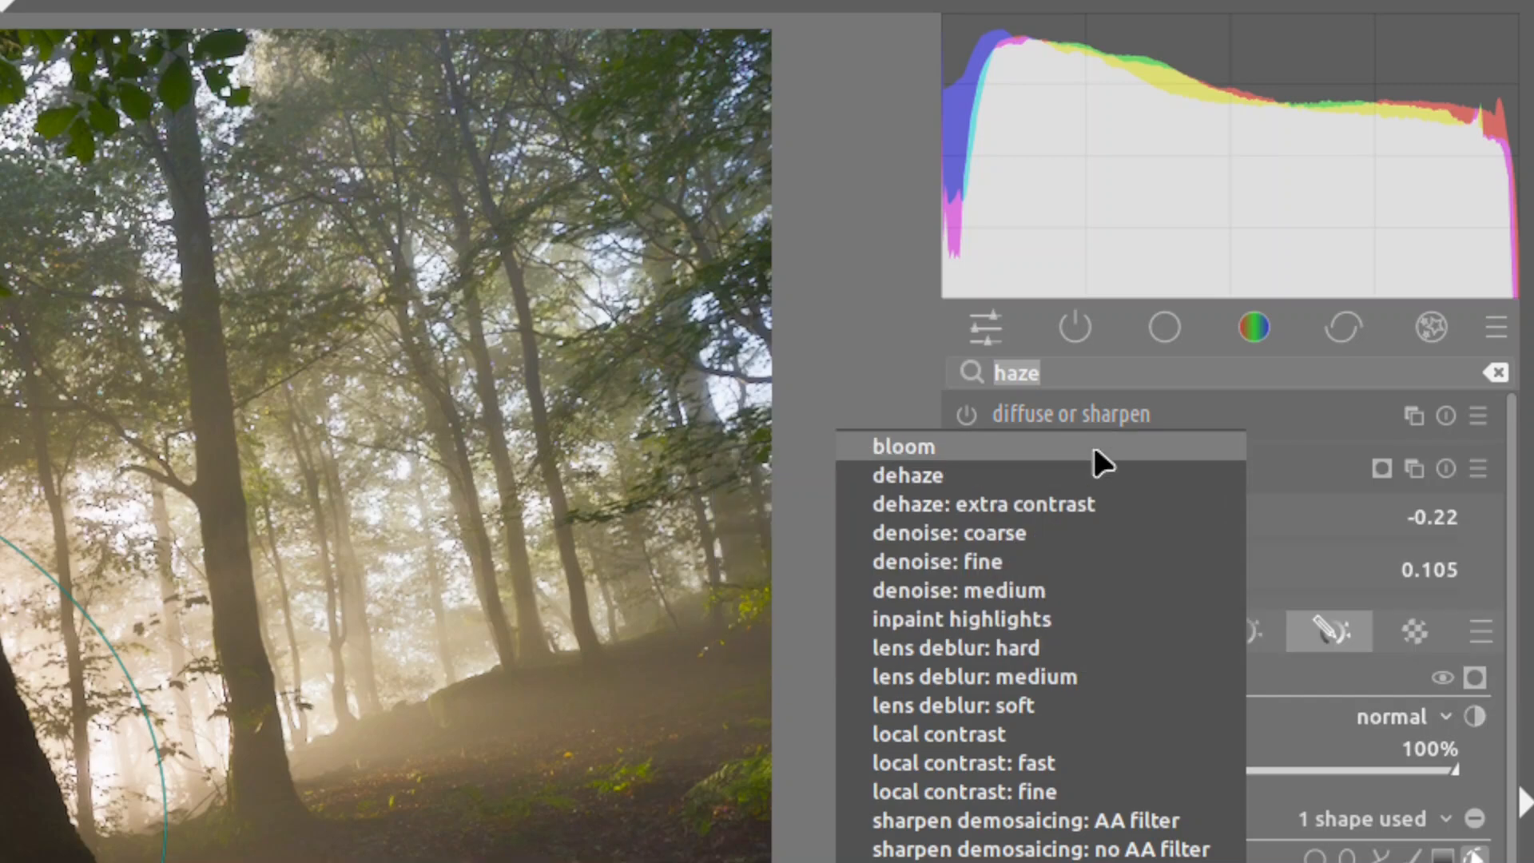
pyautogui.click(1094, 447)
pyautogui.write('z')
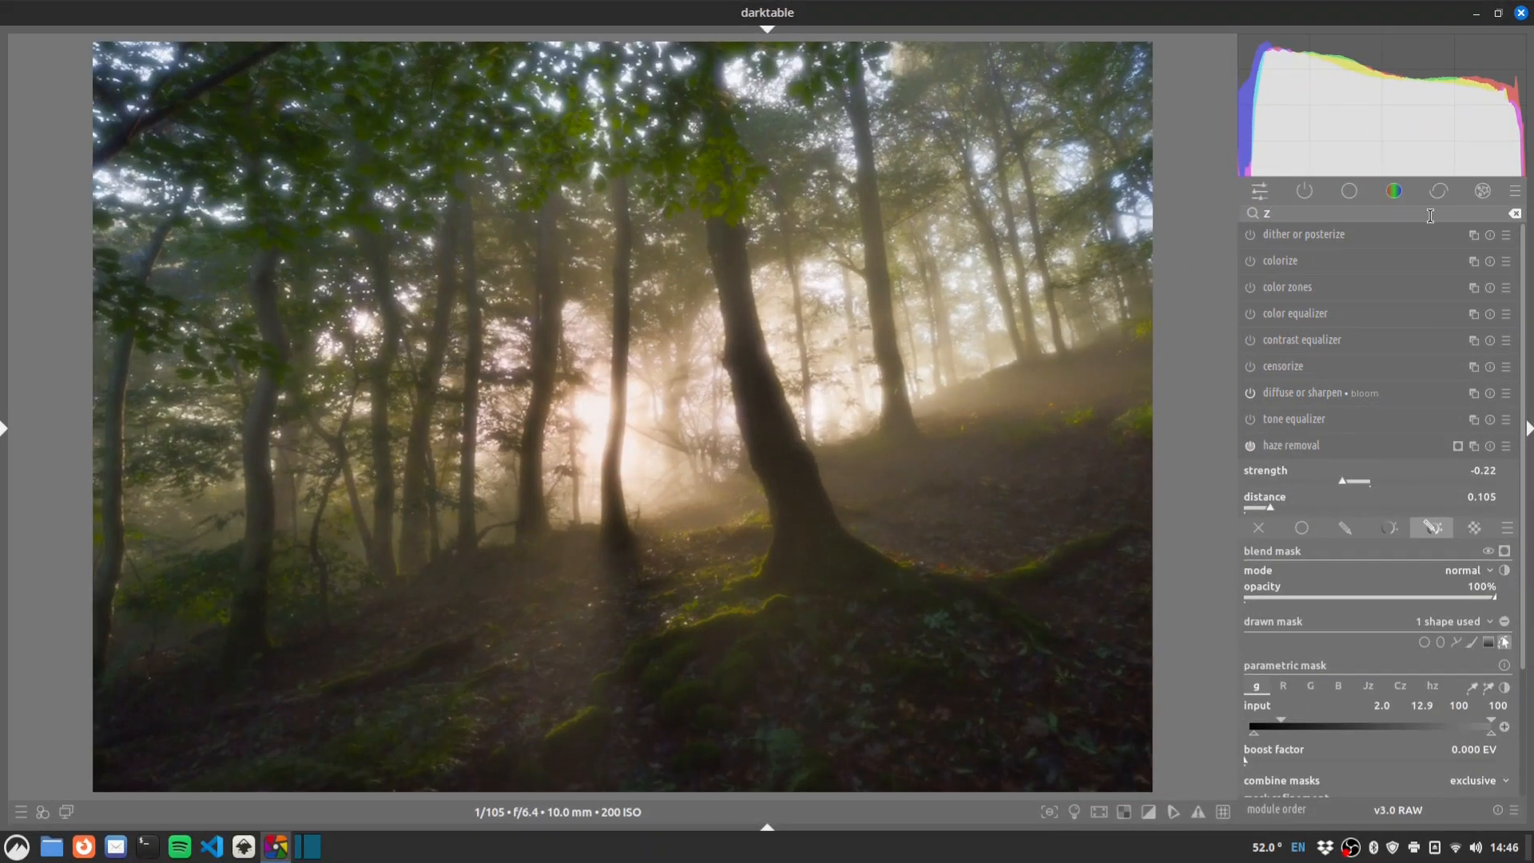
pyautogui.click(1516, 216)
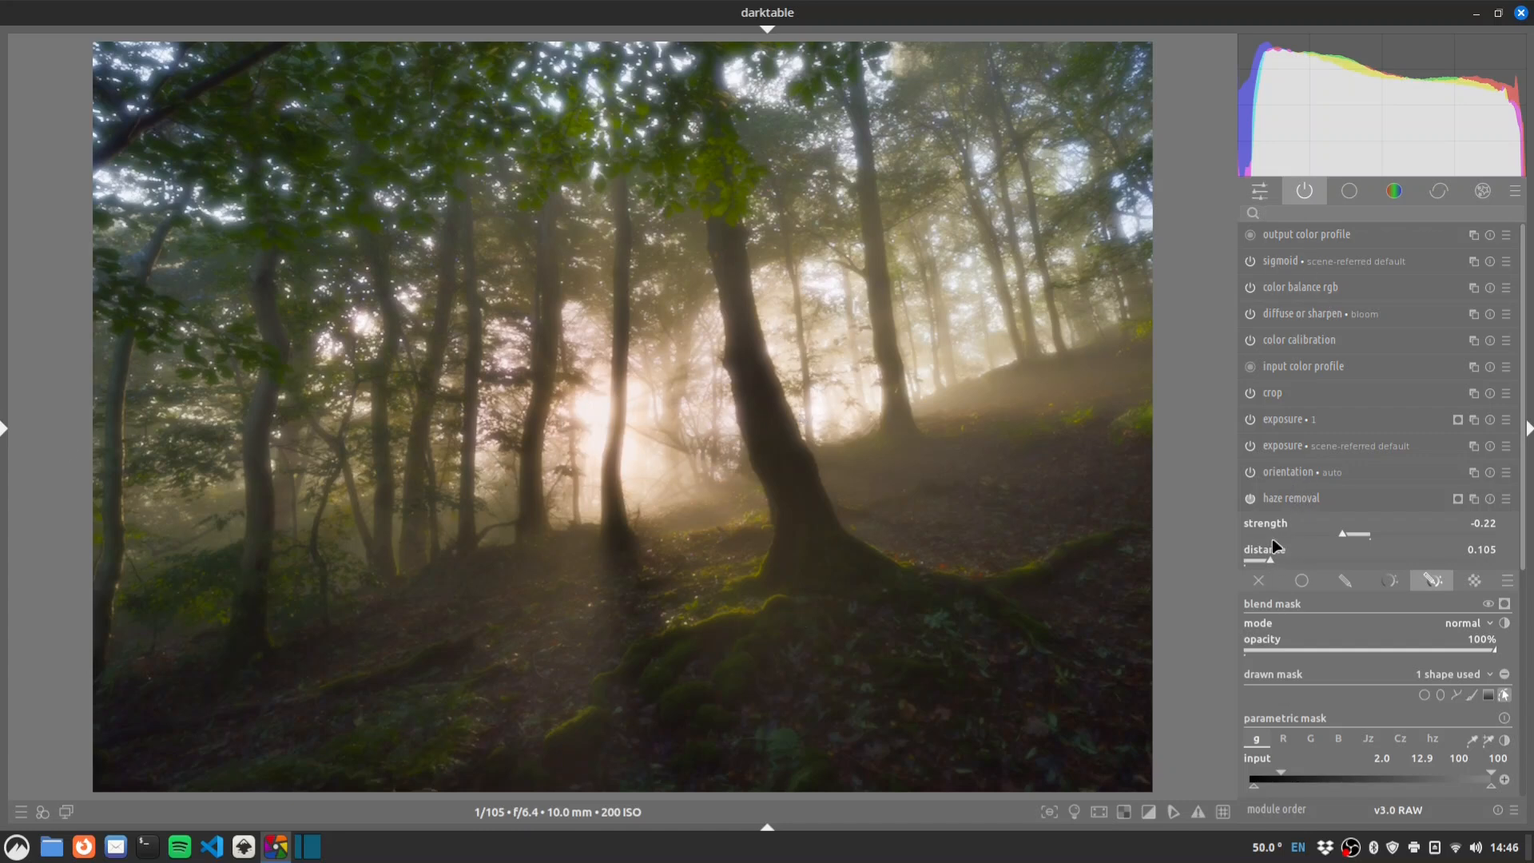
# Blend the bloom uniformly over the image in addition mode at 20% opacity.
pyautogui.click(1279, 503)
pyautogui.click(1271, 311)
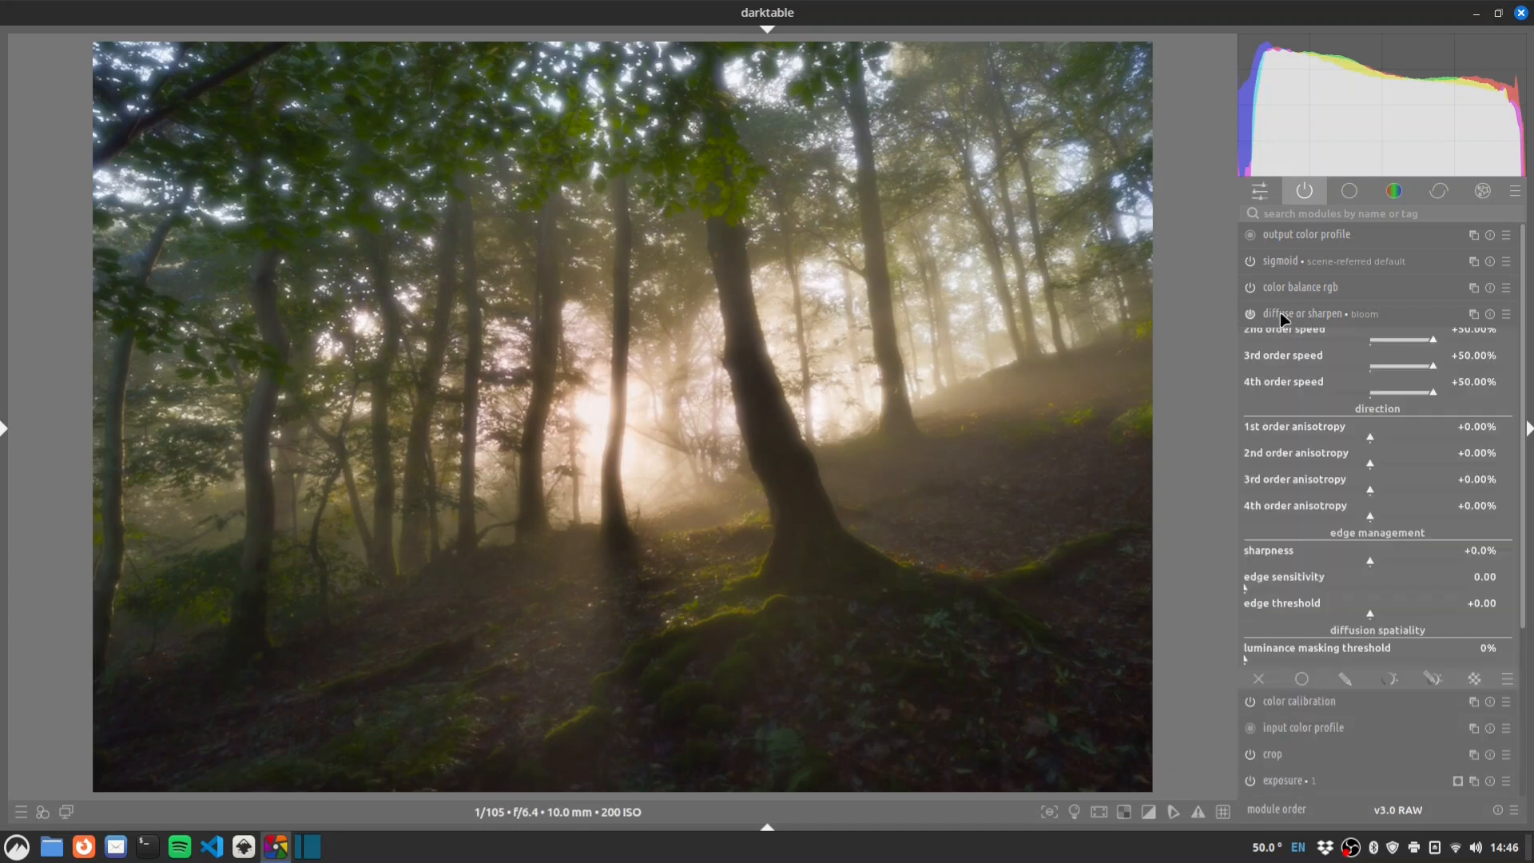
pyautogui.click(1301, 753)
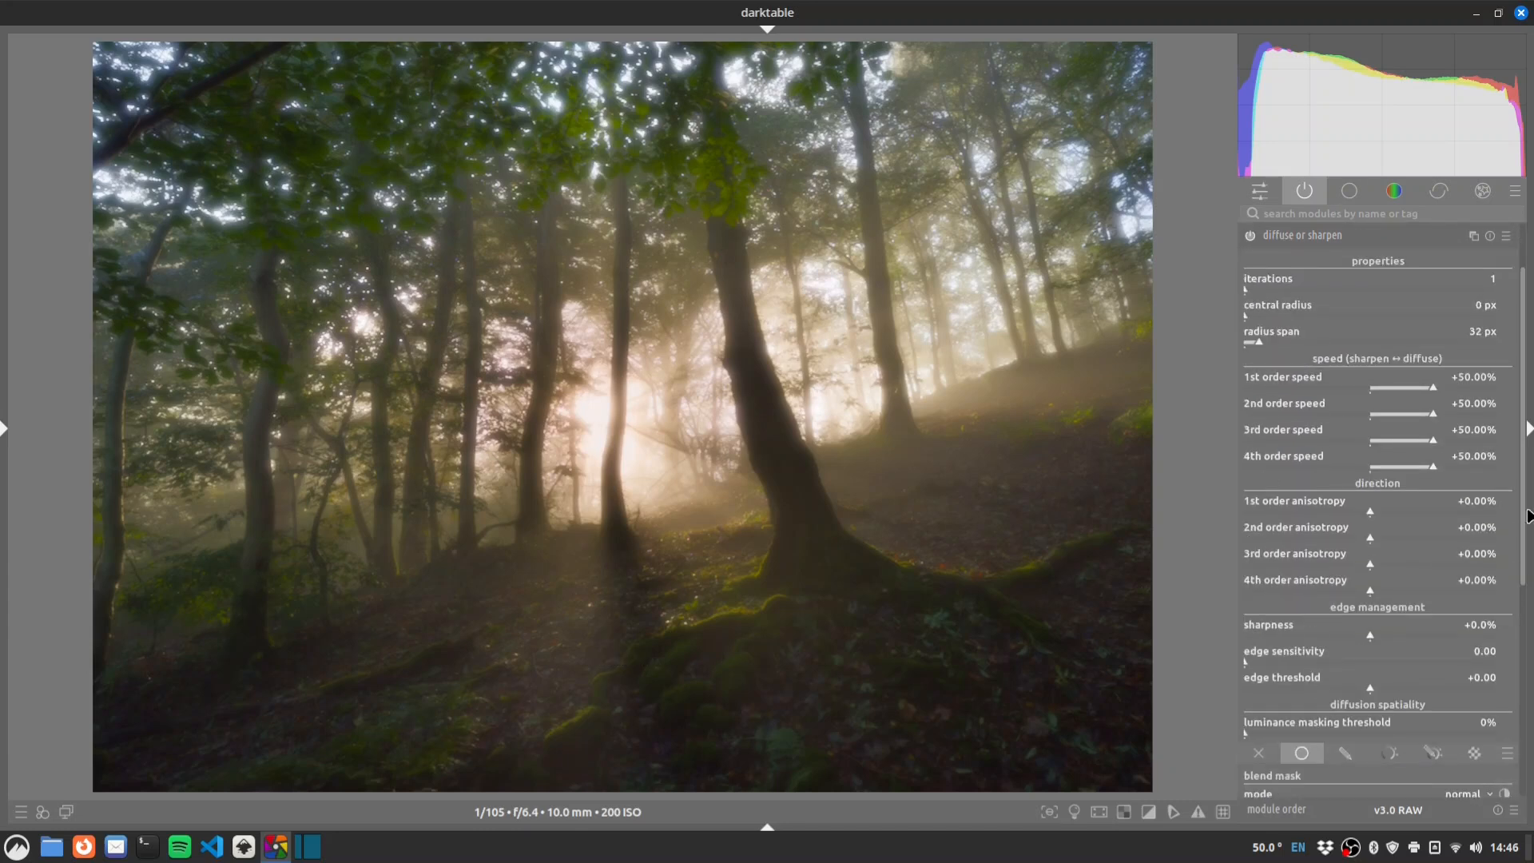
pyautogui.scroll(-5, 1439, 631)
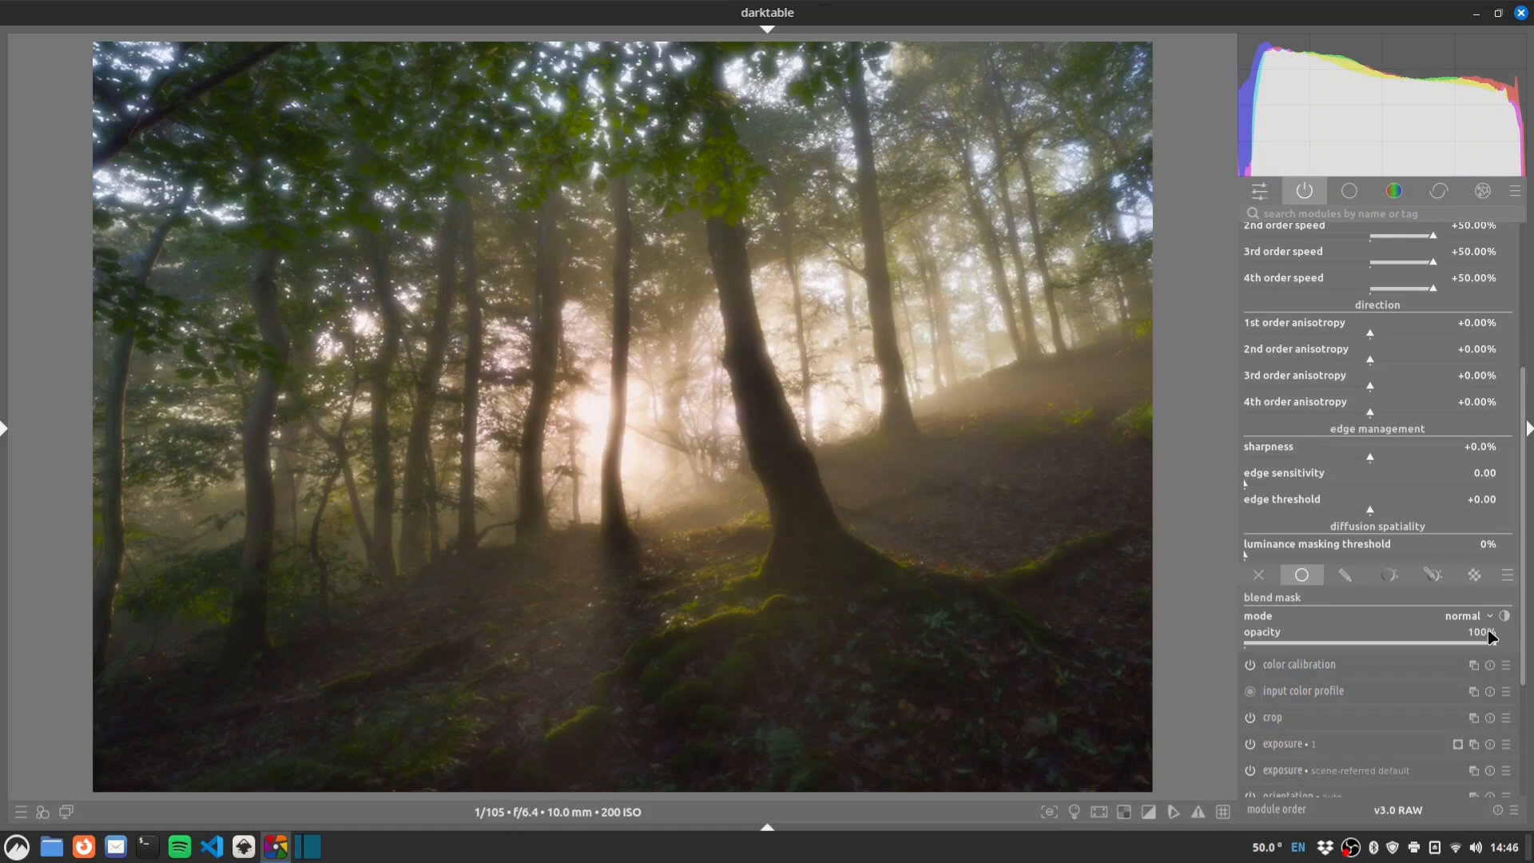
pyautogui.click(1478, 617)
pyautogui.click(1461, 683)
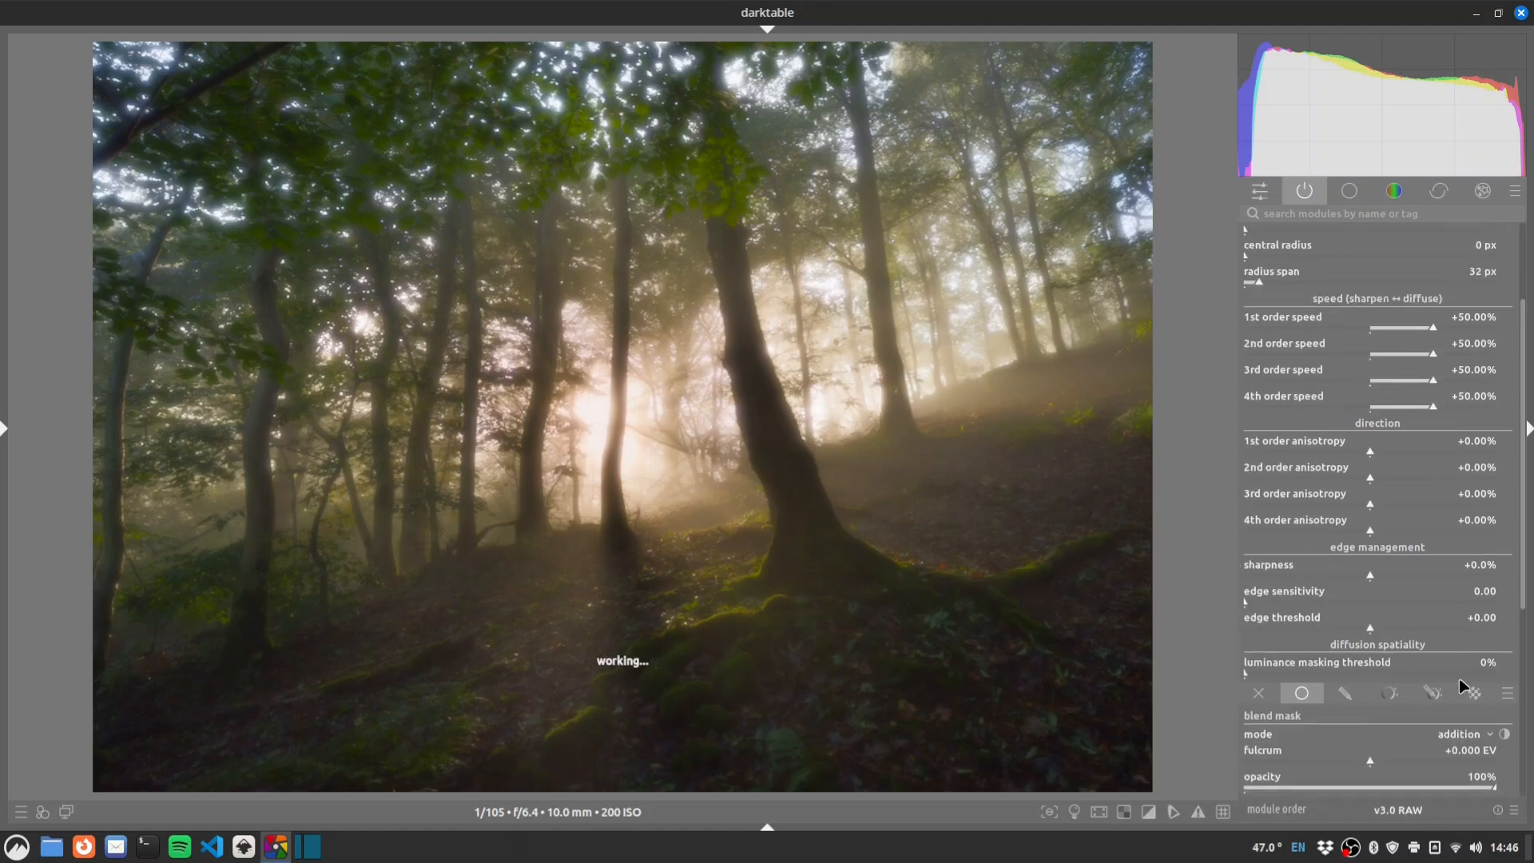
pyautogui.moveTo(1467, 787); pyautogui.dragTo(1293, 789)
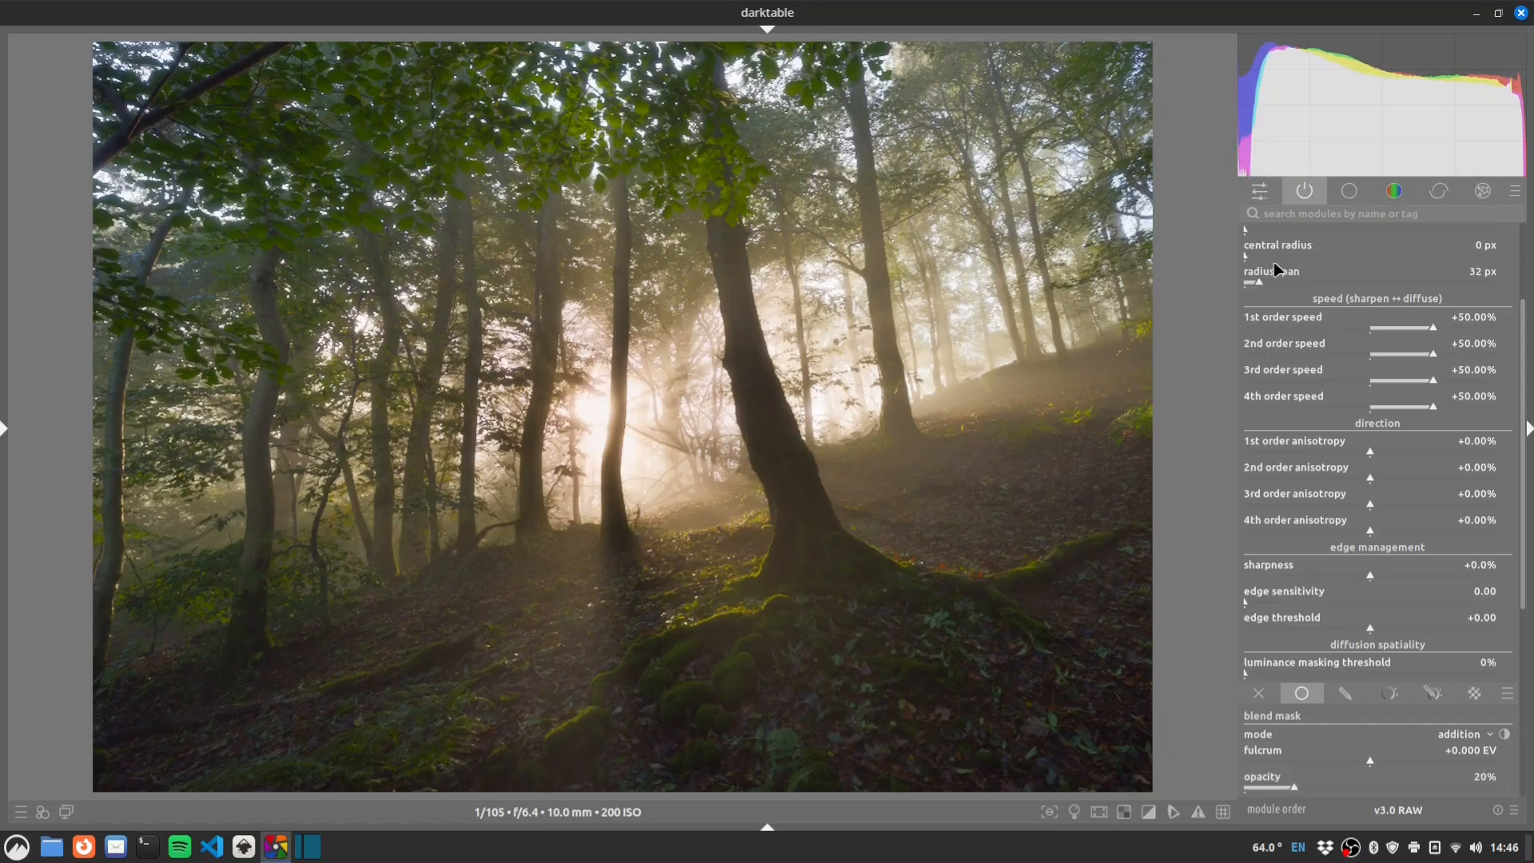
# Compare the image with and without the bloom by switching diffuse or sharpen off and on repeatedly.
pyautogui.scroll(3, 1518, 384)
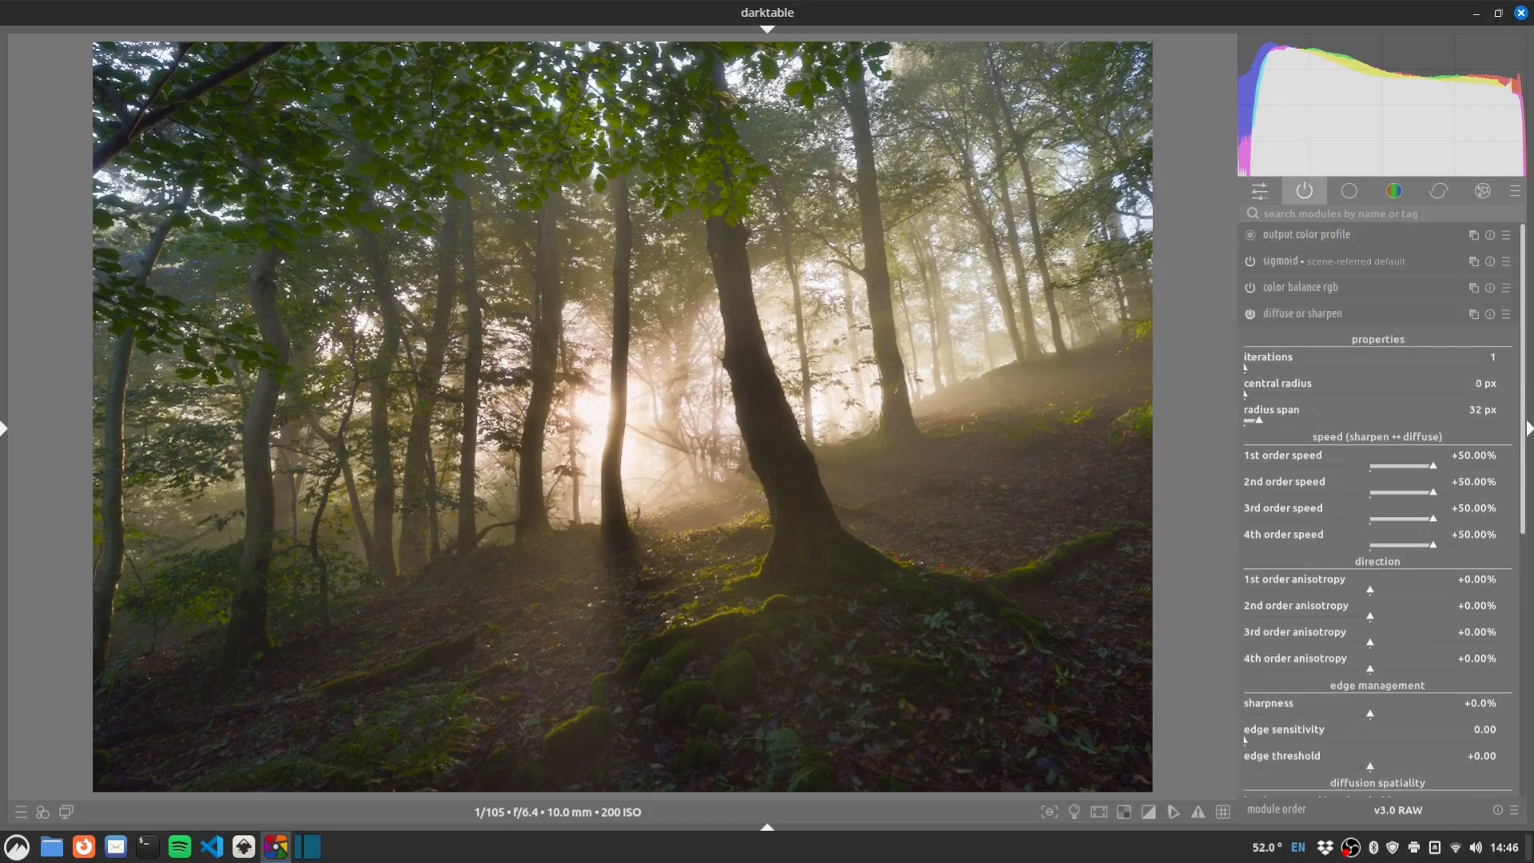
pyautogui.click(1251, 314)
pyautogui.click(1252, 314)
pyautogui.click(1251, 315)
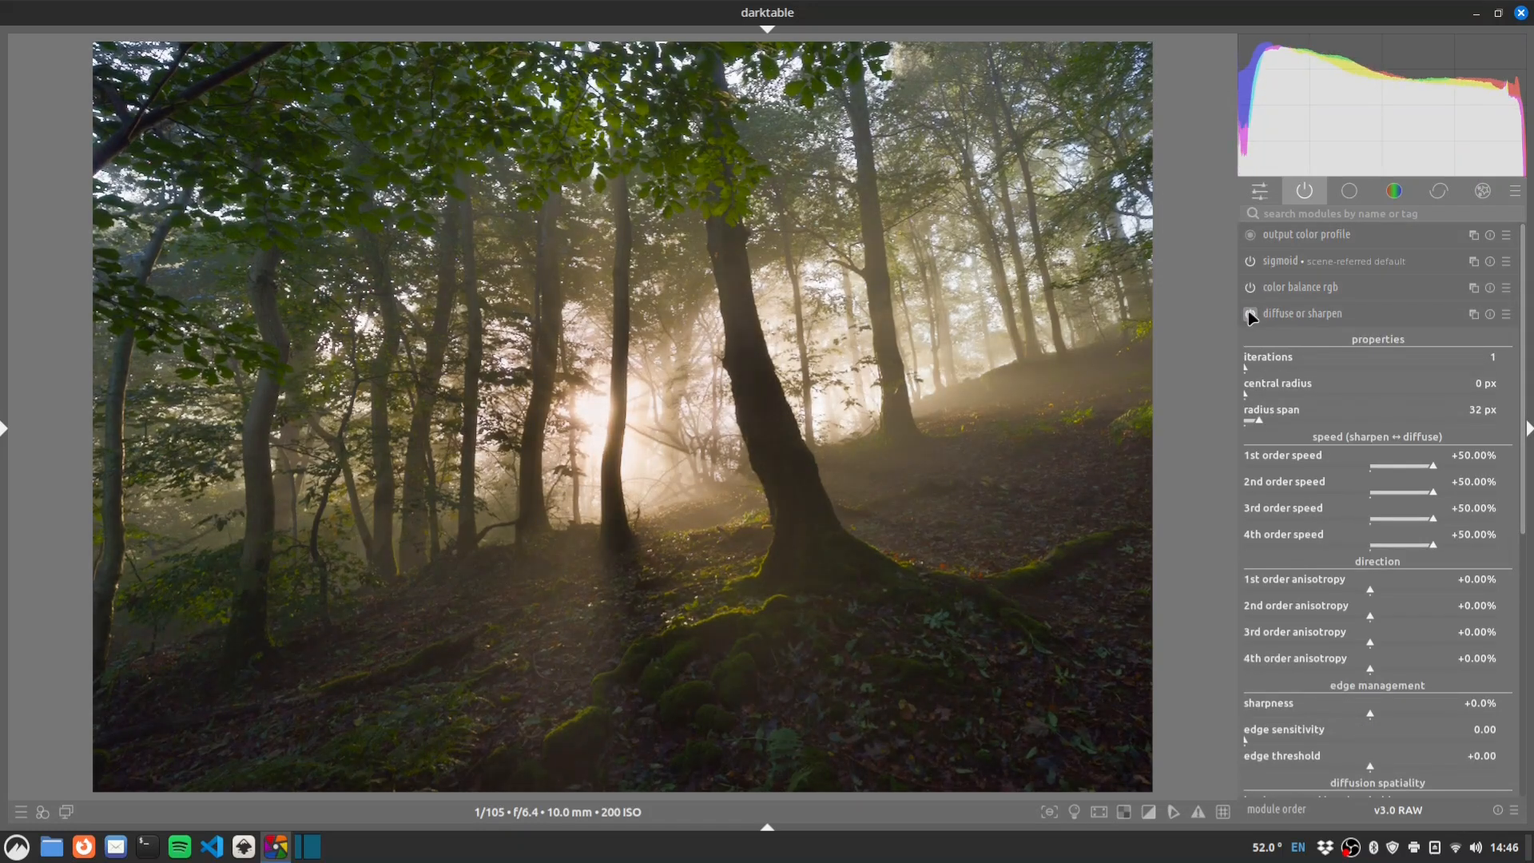
pyautogui.click(1252, 314)
pyautogui.click(1251, 314)
pyautogui.click(1251, 314)
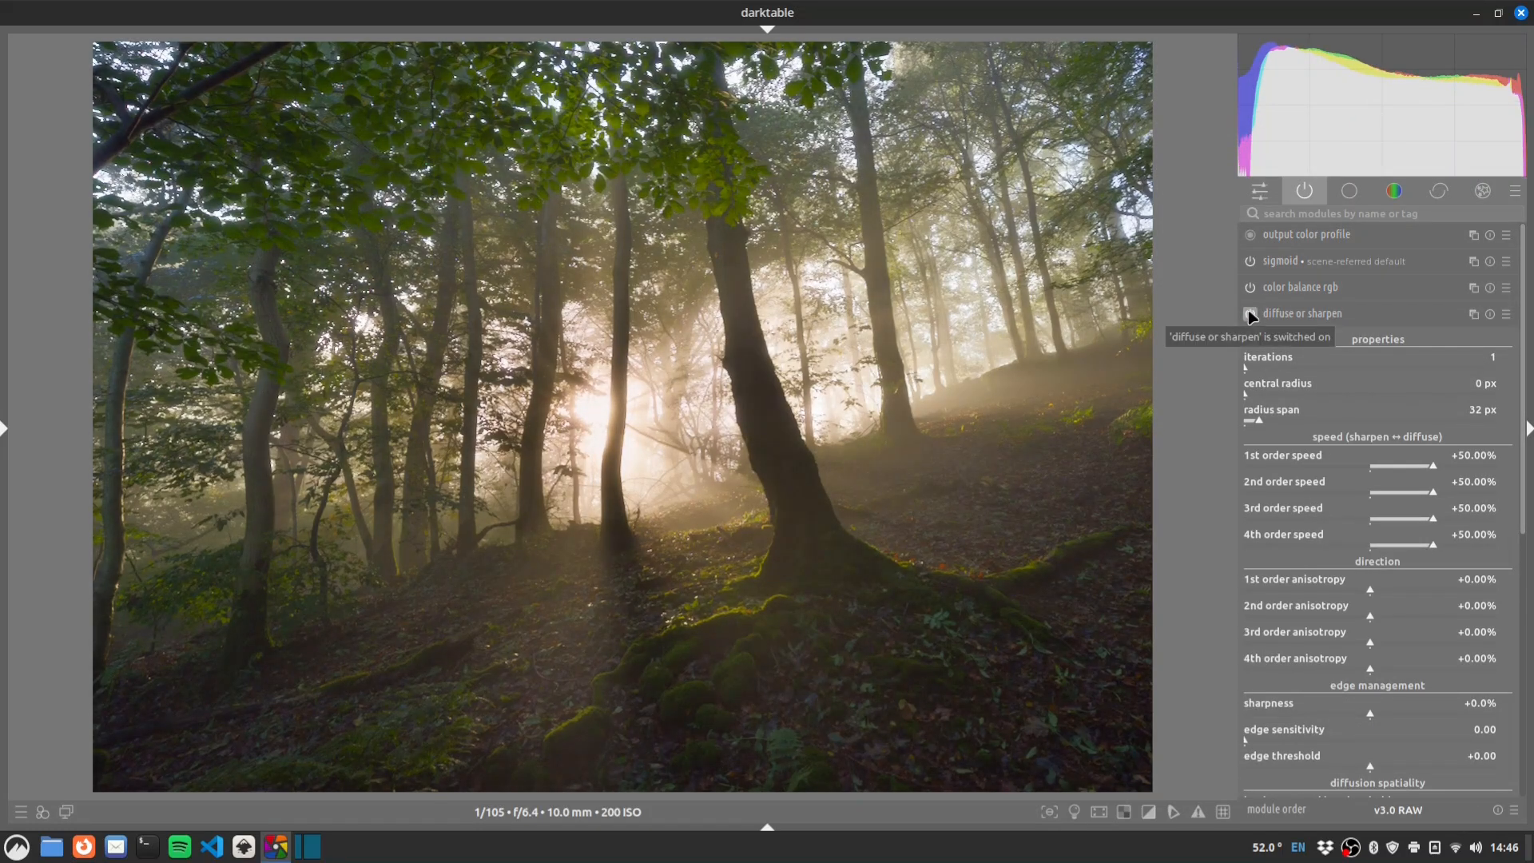
pyautogui.click(1252, 314)
pyautogui.click(1251, 314)
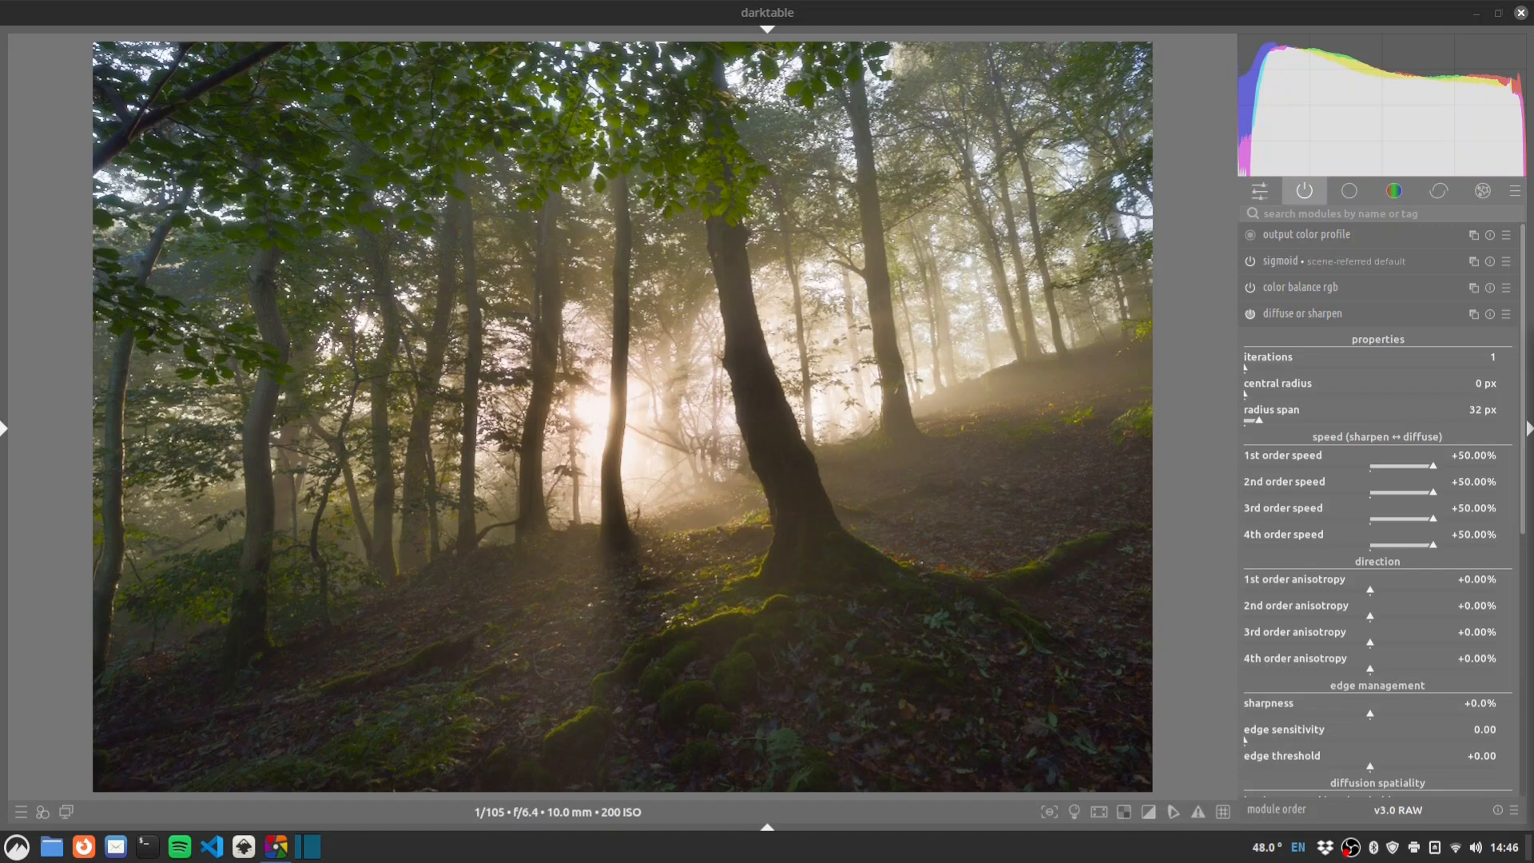
# Search the modules for "tone" and enable the tone equalizer.
pyautogui.click(1280, 215)
pyautogui.write('t')
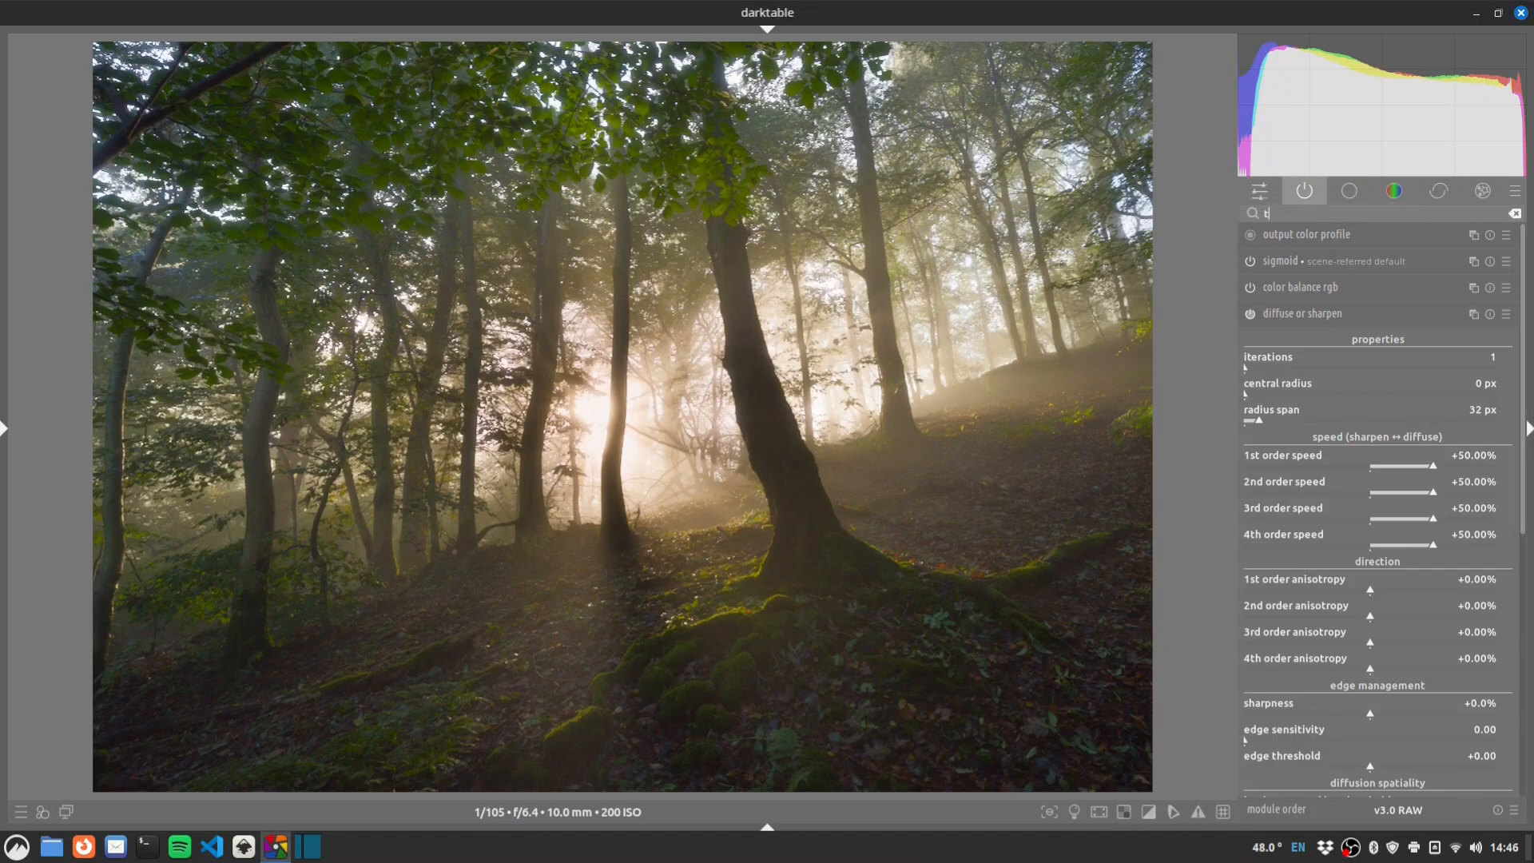
pyautogui.write('onr eq')
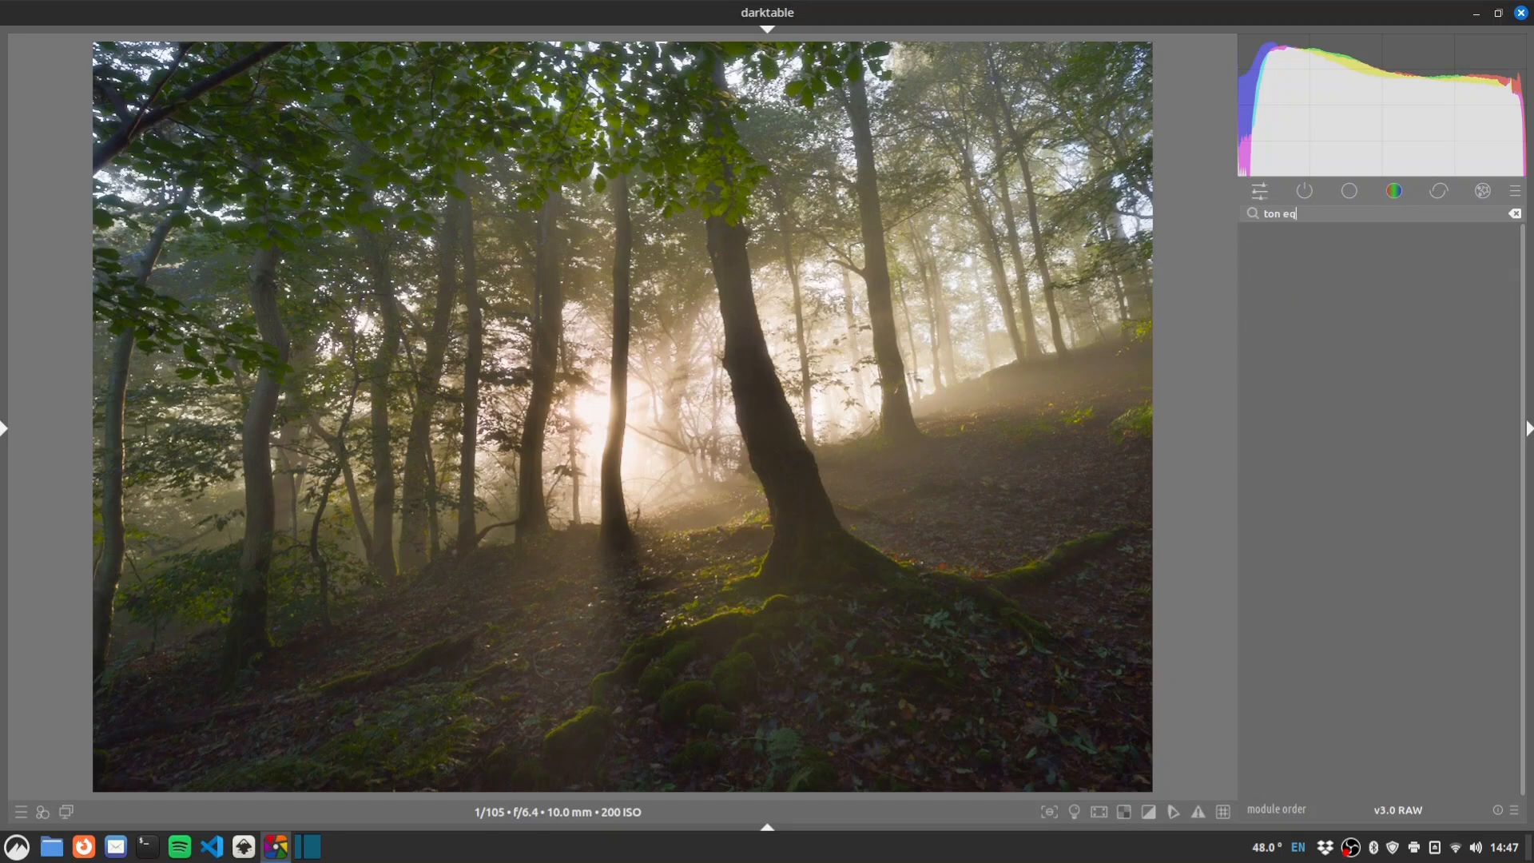
pyautogui.write('e')
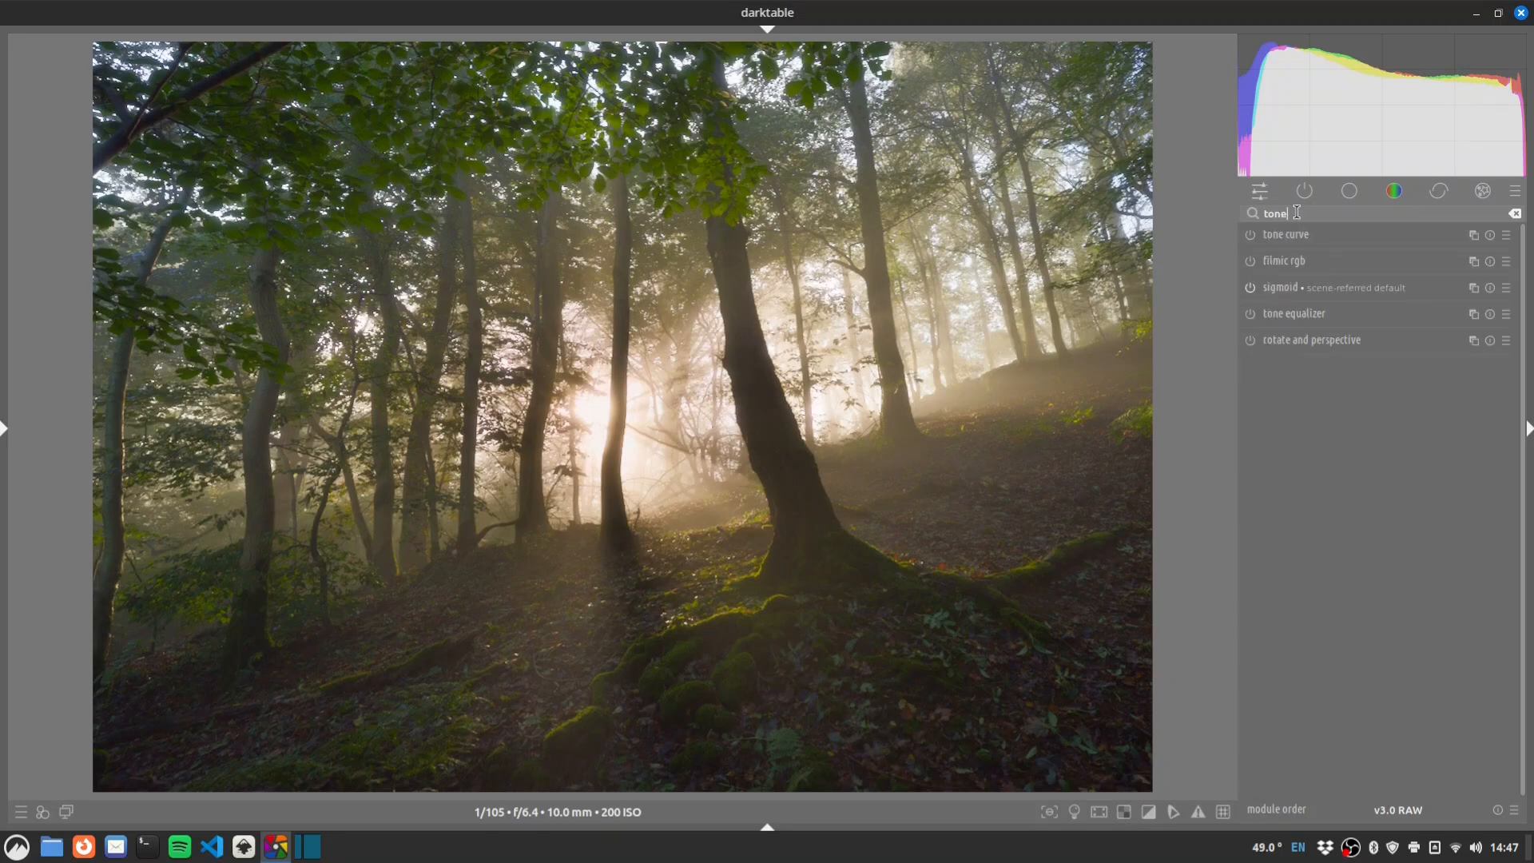
pyautogui.click(1262, 314)
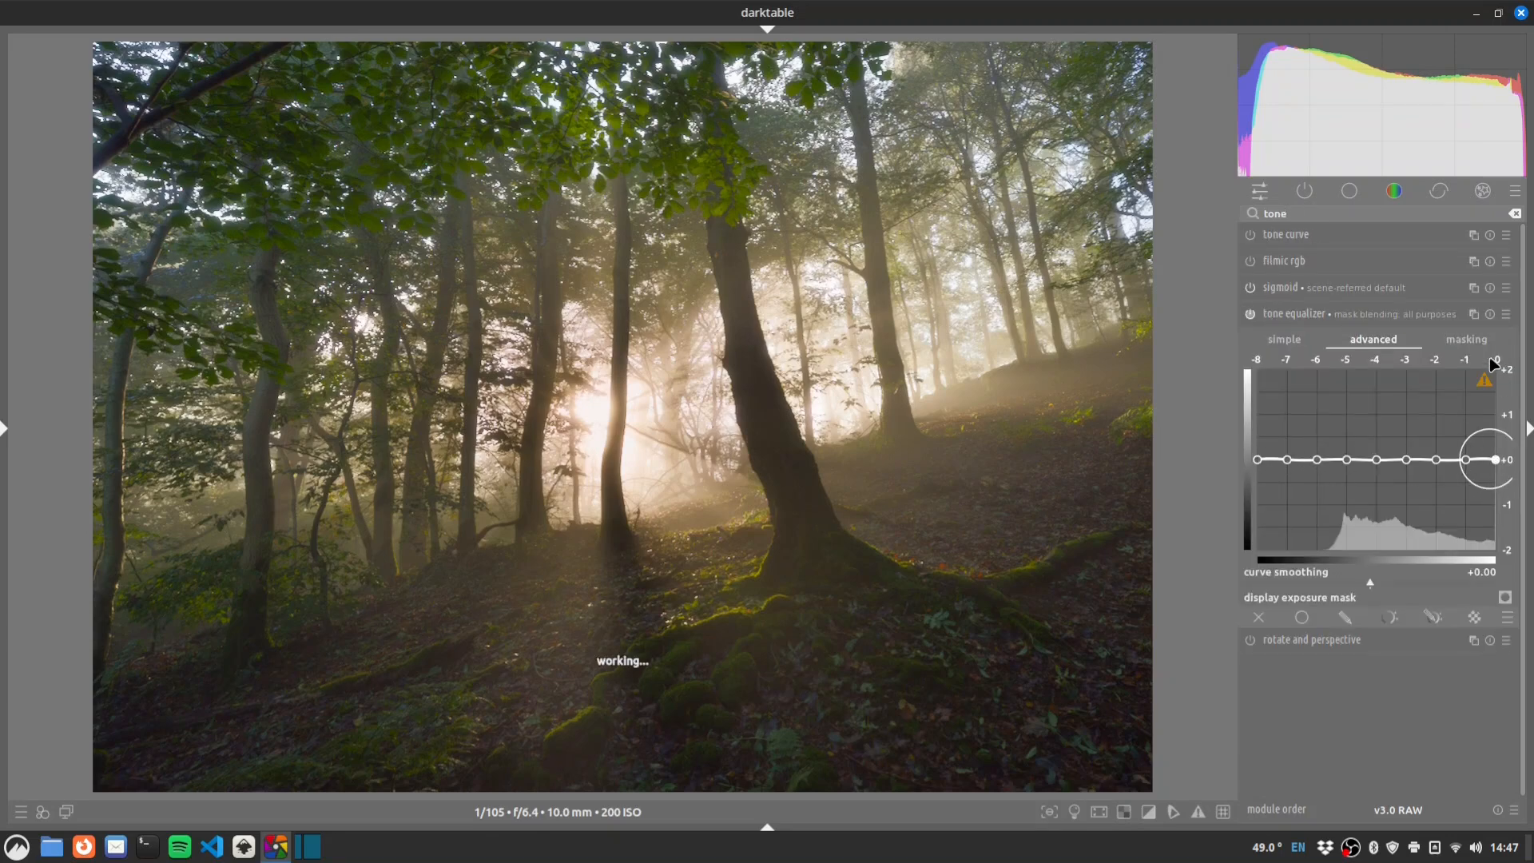
# Auto-adjust the tone equalizer's mask exposure compensation to -1.07 EV and mask contrast compensation to +0.12 EV.
pyautogui.click(1467, 339)
pyautogui.click(1505, 546)
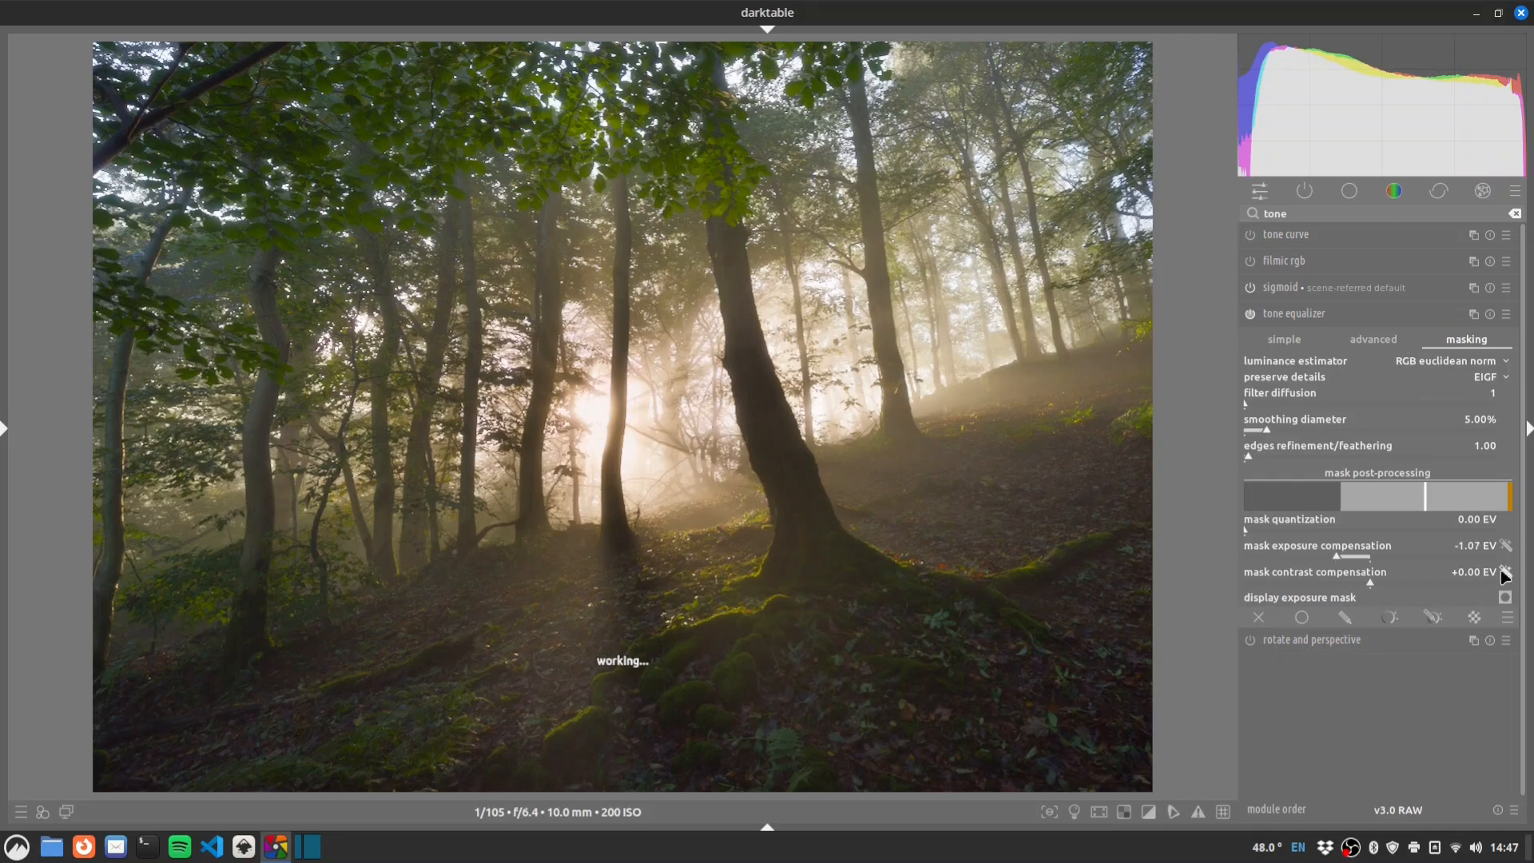
pyautogui.click(1505, 572)
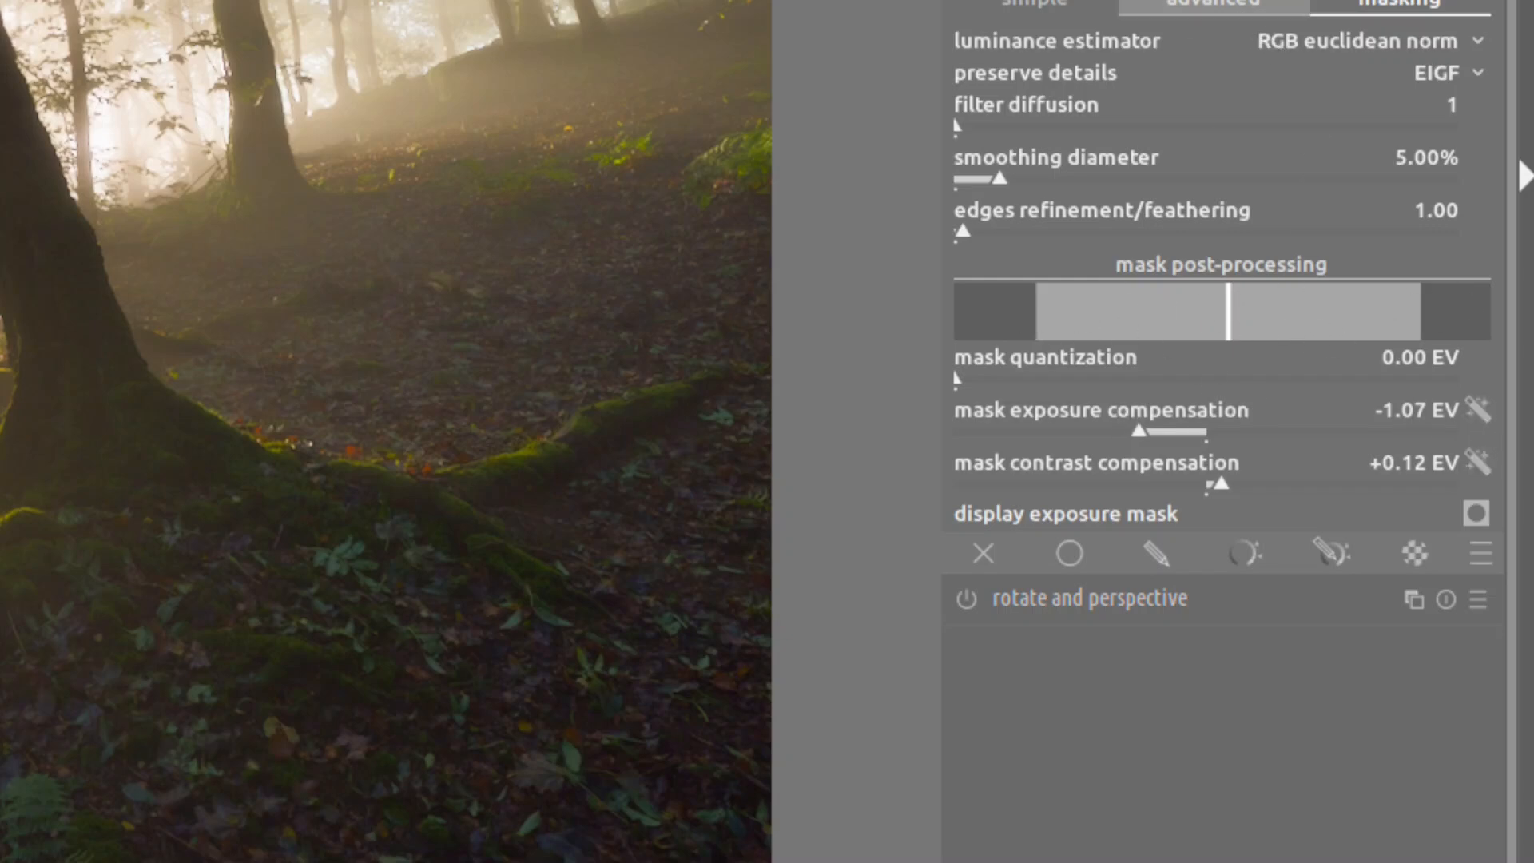
# Darken the tree trunks and foliage at the image's left side with the tone equalizer, lowering the curve about 1 EV around -5 EV.
pyautogui.click(1191, 11)
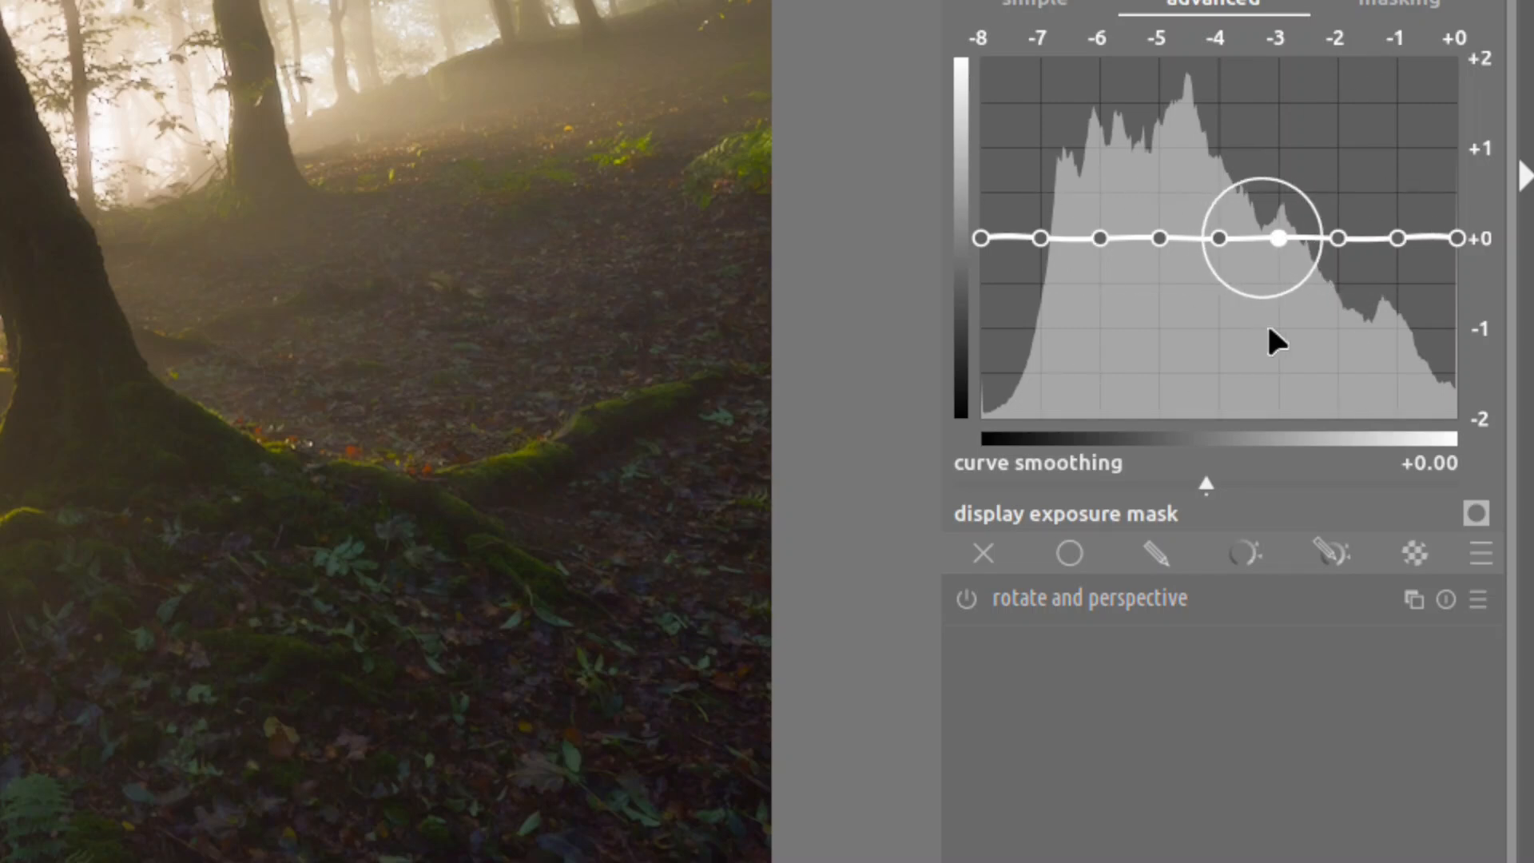
pyautogui.hotkey('shift', 'z')
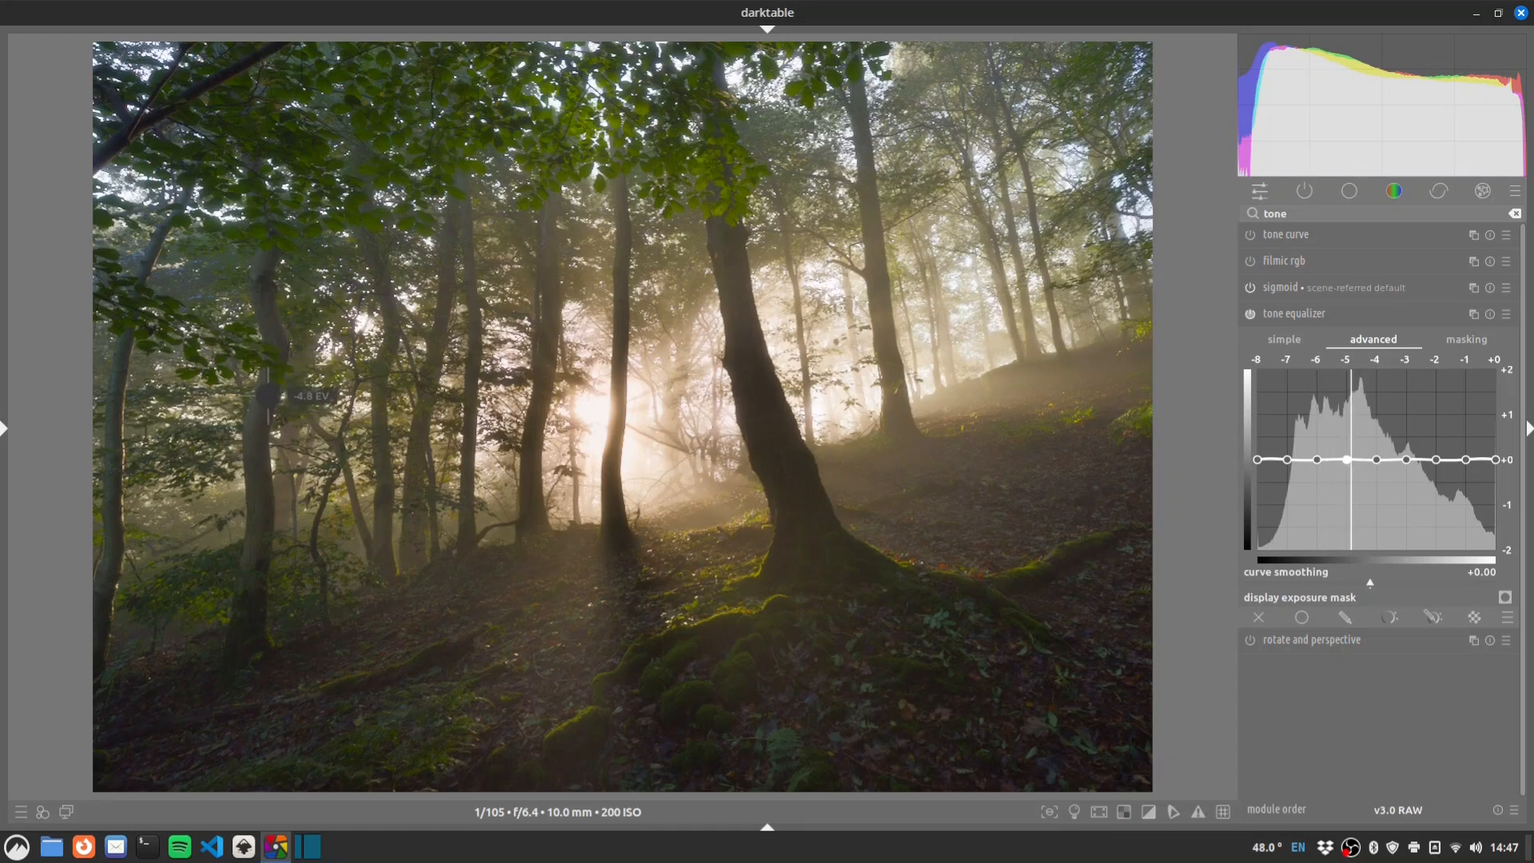
pyautogui.scroll(-2, 268, 396)
pyautogui.scroll(-2, 270, 397)
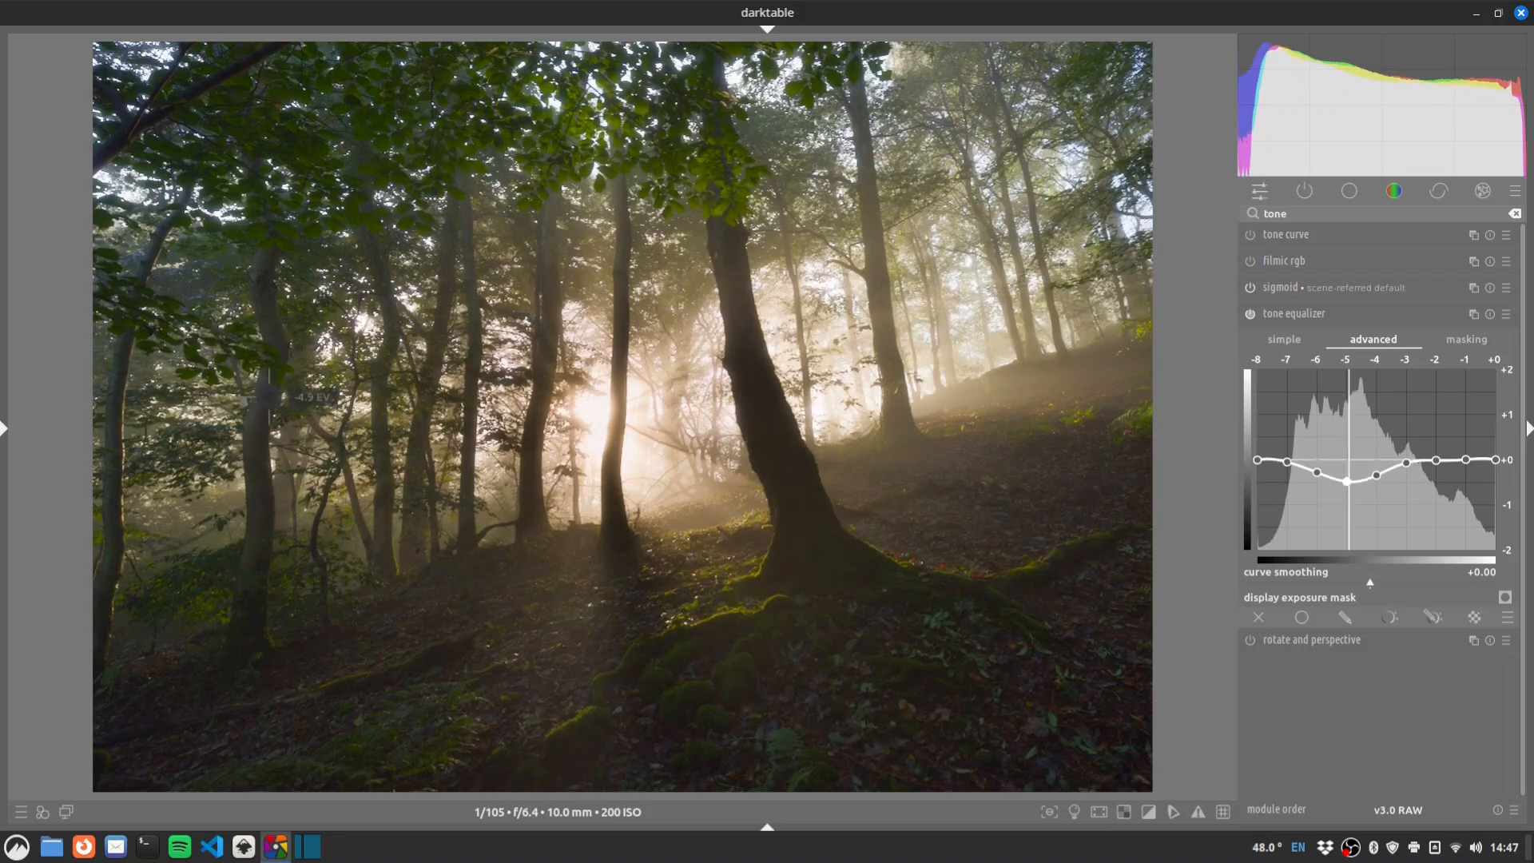
pyautogui.scroll(-1, 268, 395)
pyautogui.scroll(-1, 268, 397)
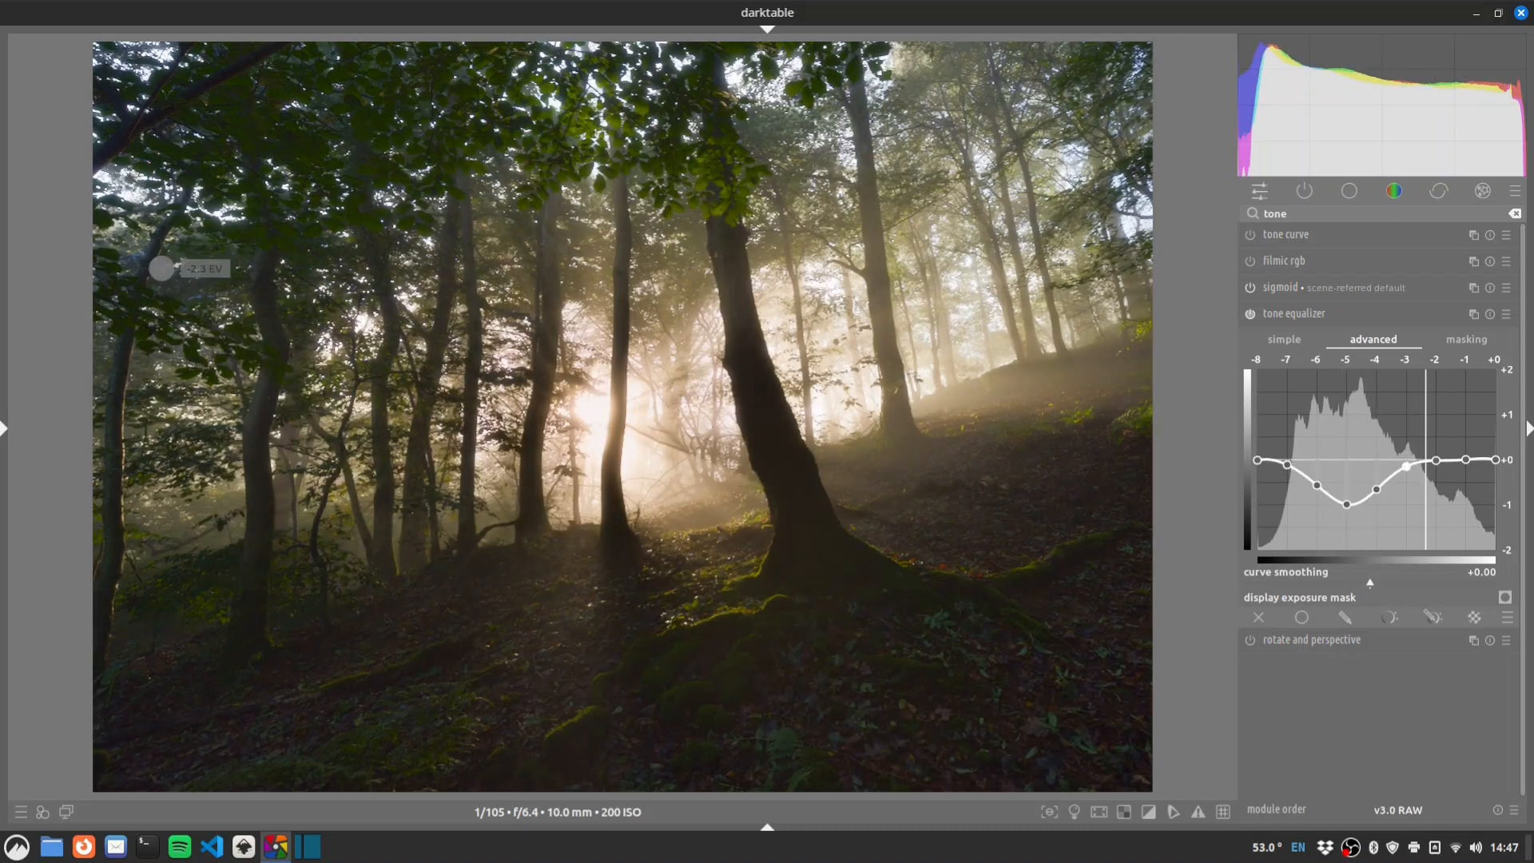
pyautogui.scroll(-2, 176, 274)
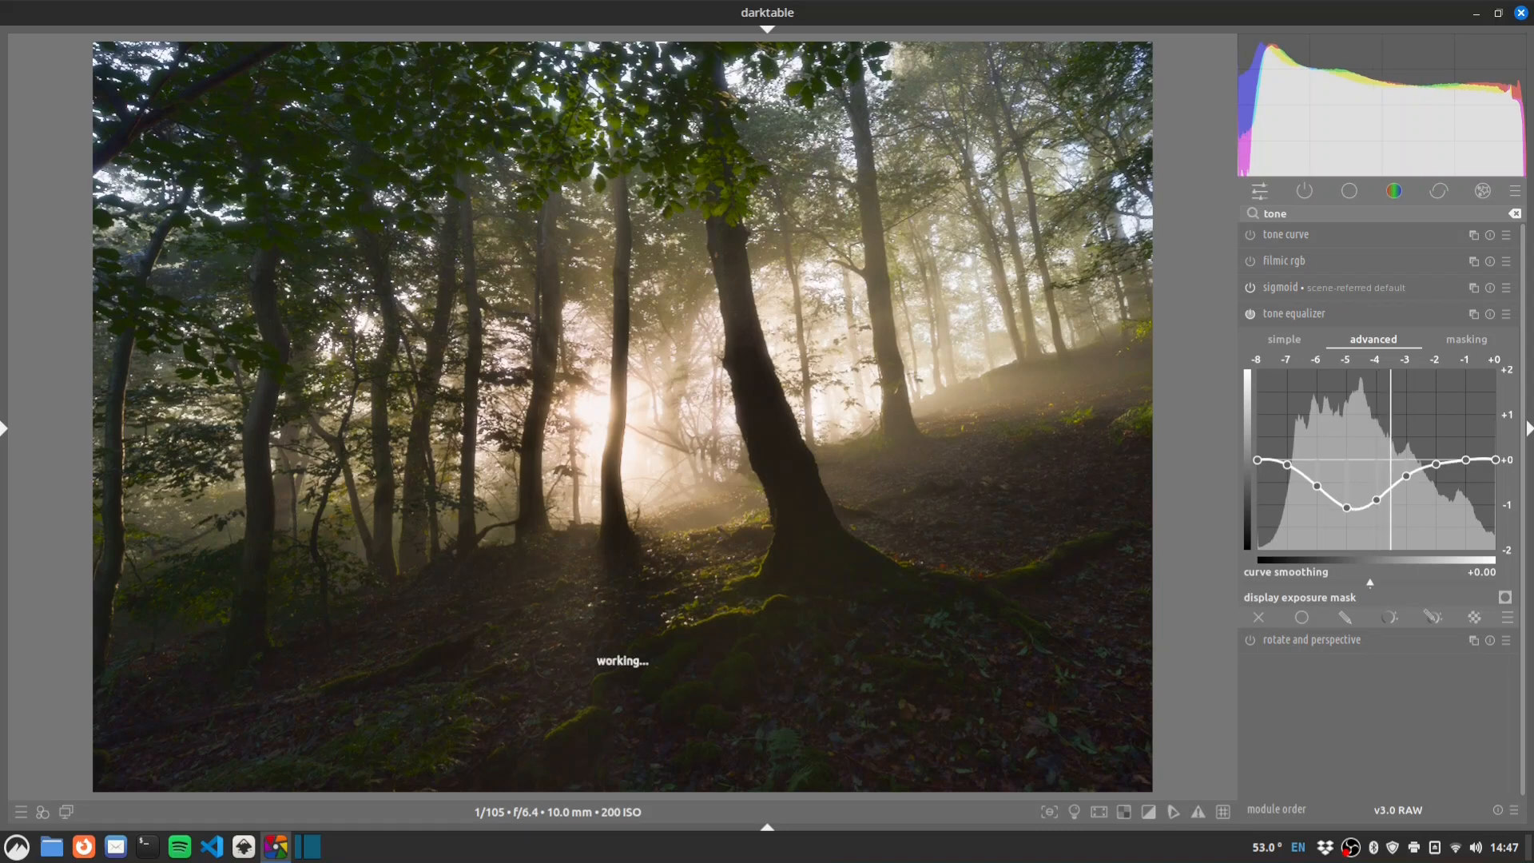
# Fine-tune the tone equalizer curve by easing the darkening around -6 EV and lowering the tones around -4 EV slightly.
pyautogui.scroll(1, 176, 274)
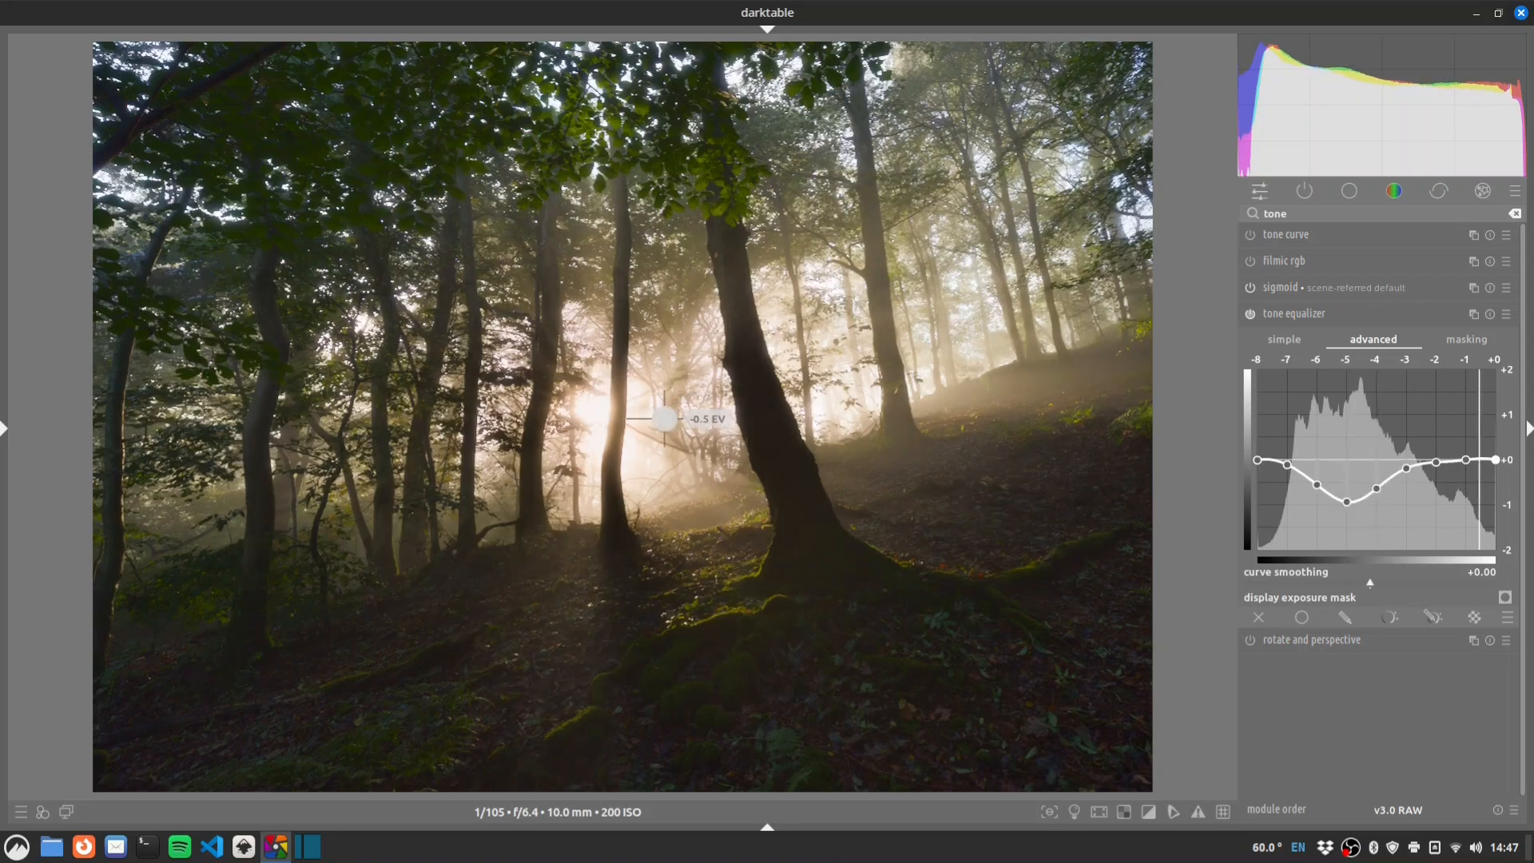
pyautogui.scroll(1, 838, 529)
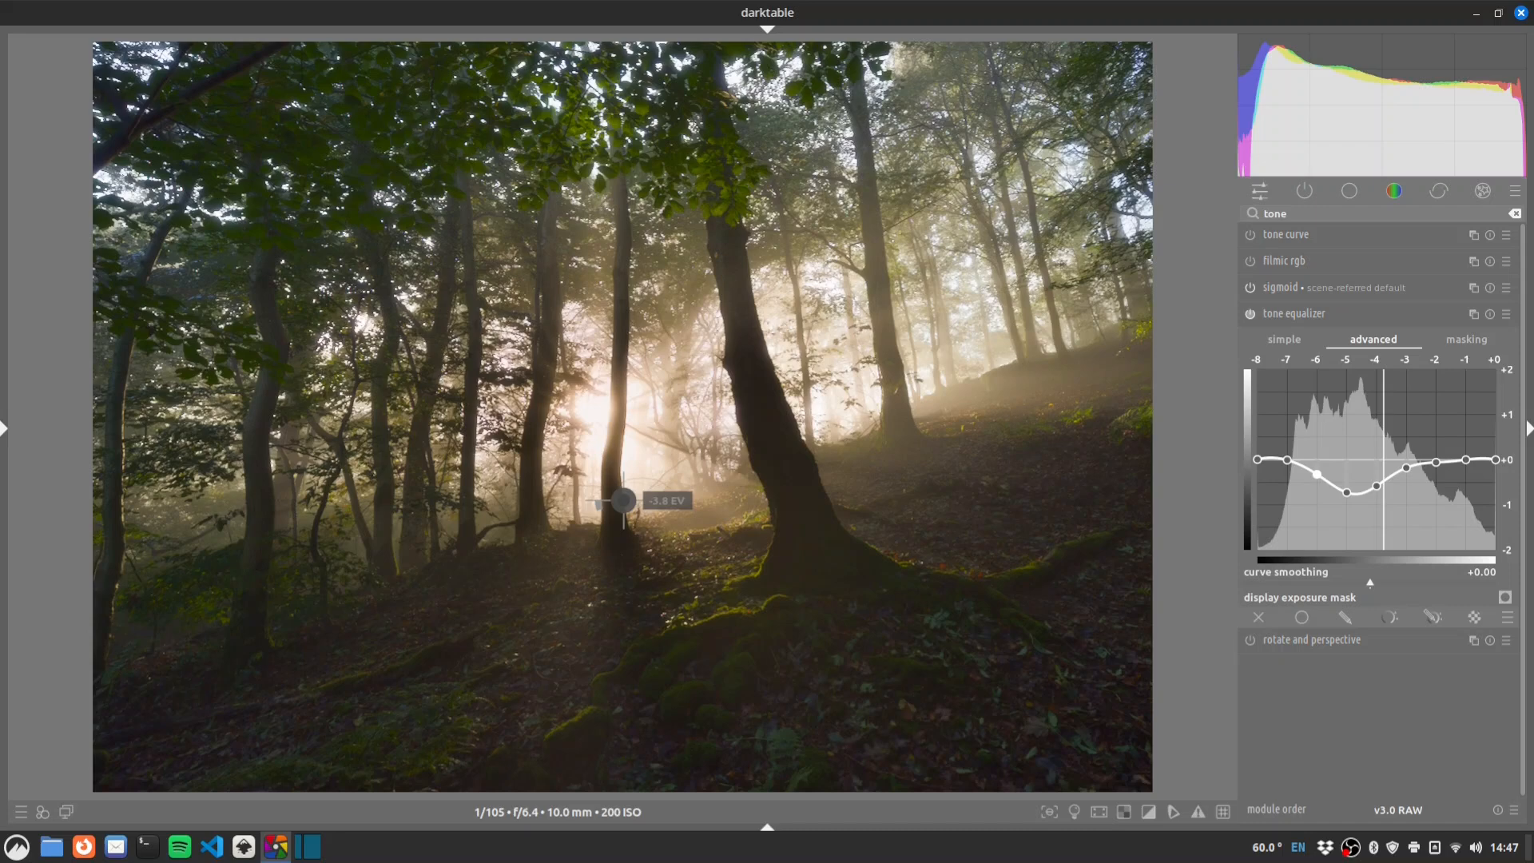
pyautogui.scroll(-1, 193, 275)
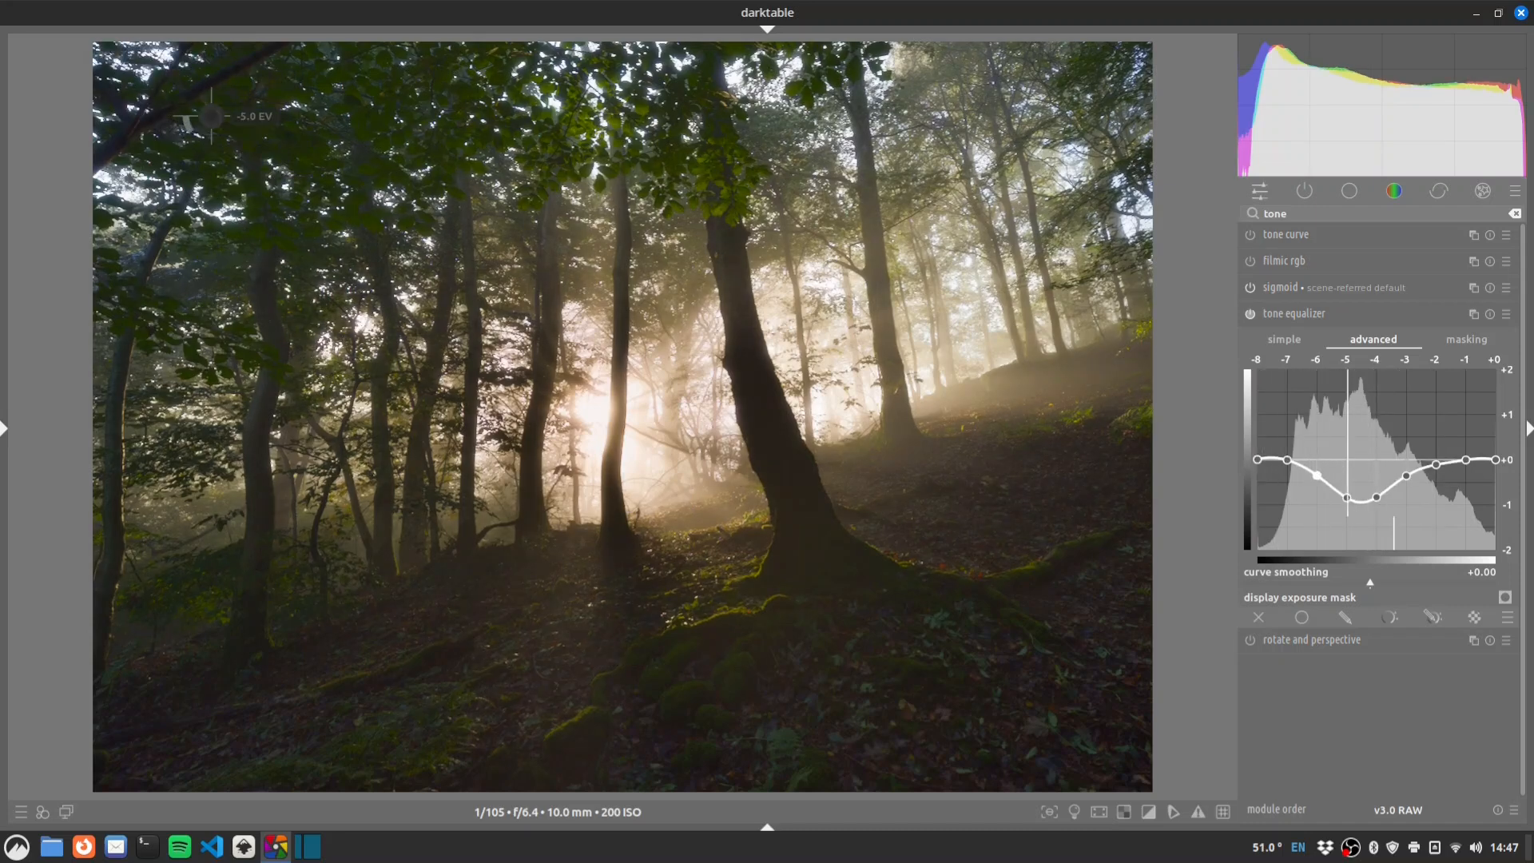
# Adjust the existing crop by moving its upper-left corner inwards and its right edge slightly outwards.
pyautogui.doubleClick(1276, 214)
pyautogui.write('crop')
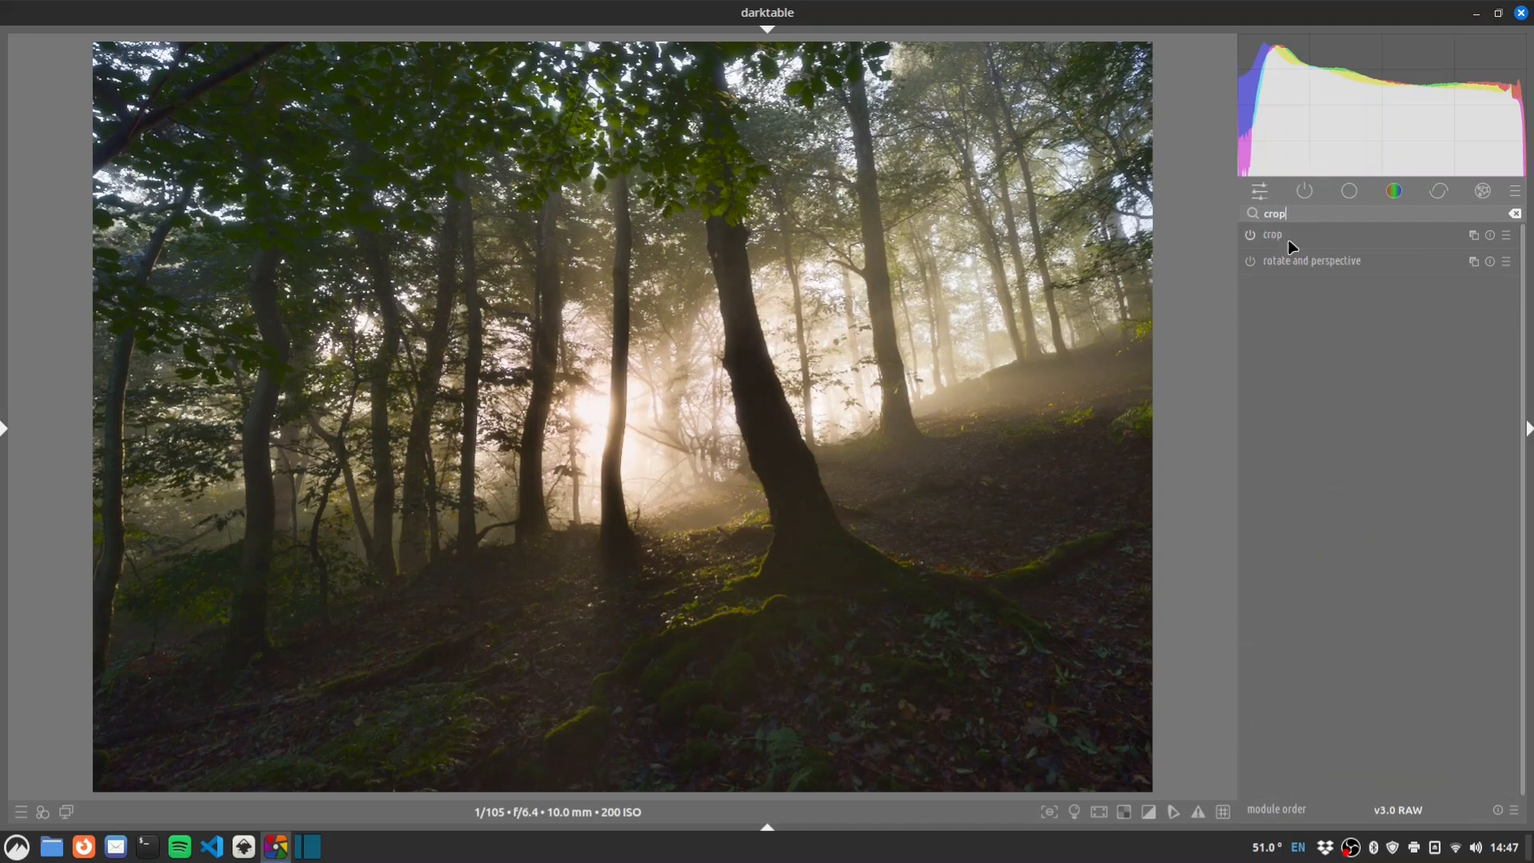
pyautogui.click(1288, 236)
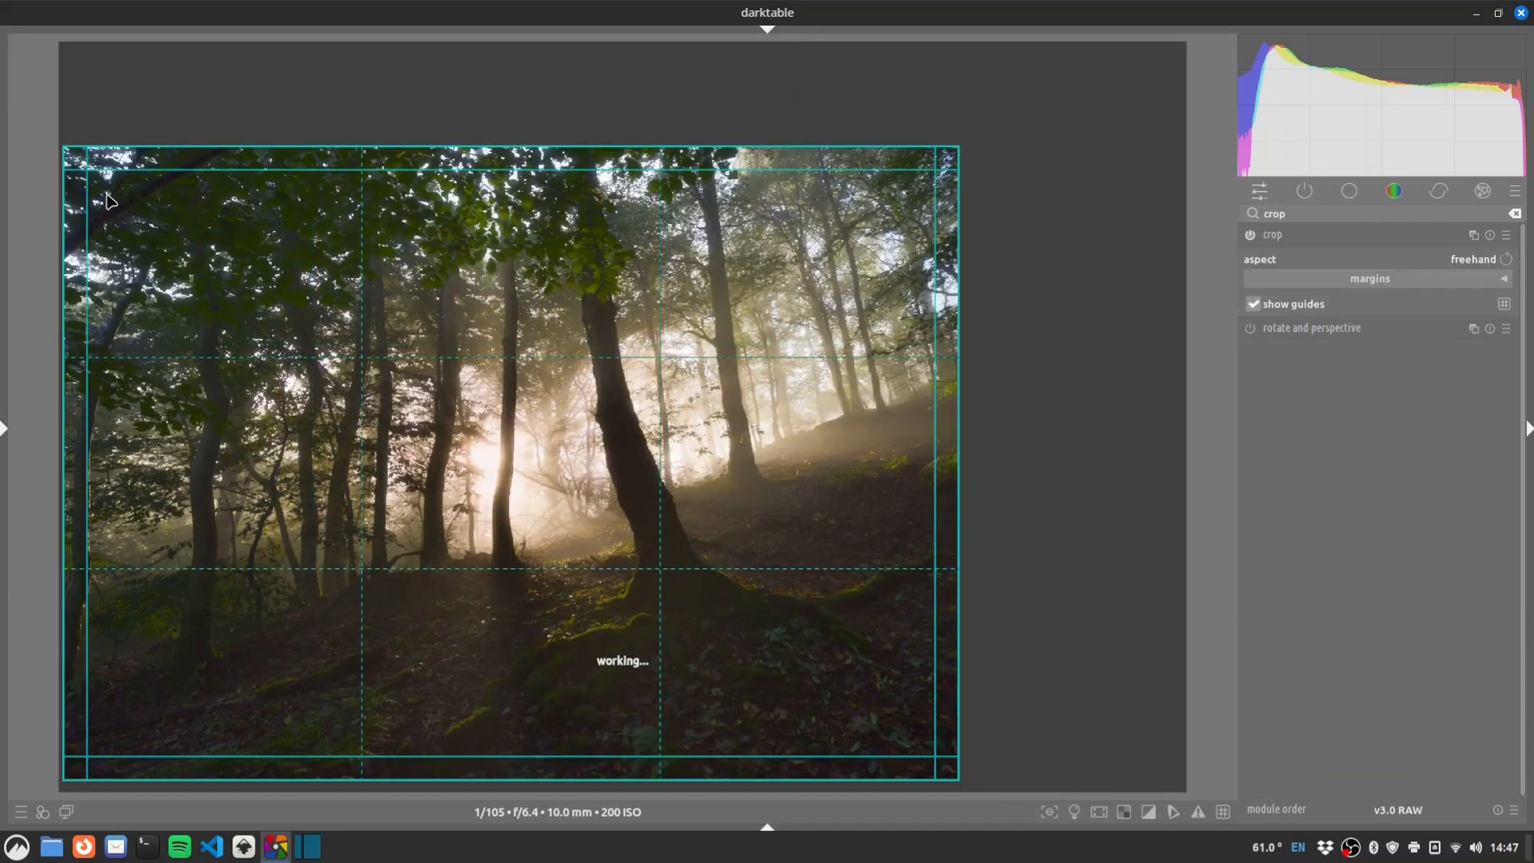
pyautogui.moveTo(78, 170); pyautogui.dragTo(98, 186)
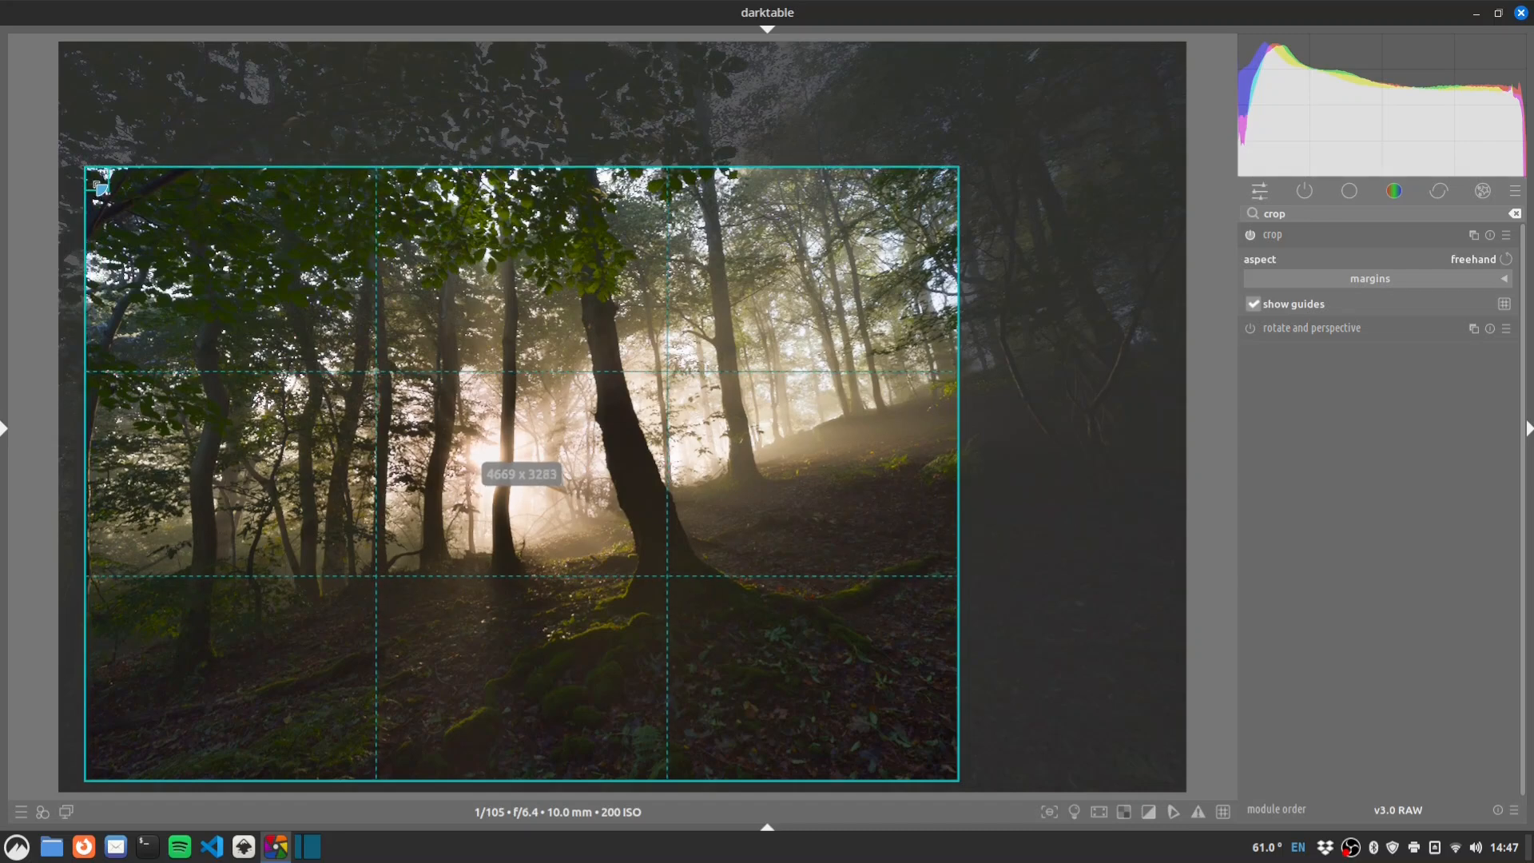
pyautogui.moveTo(942, 472); pyautogui.dragTo(971, 475)
pyautogui.click(1311, 237)
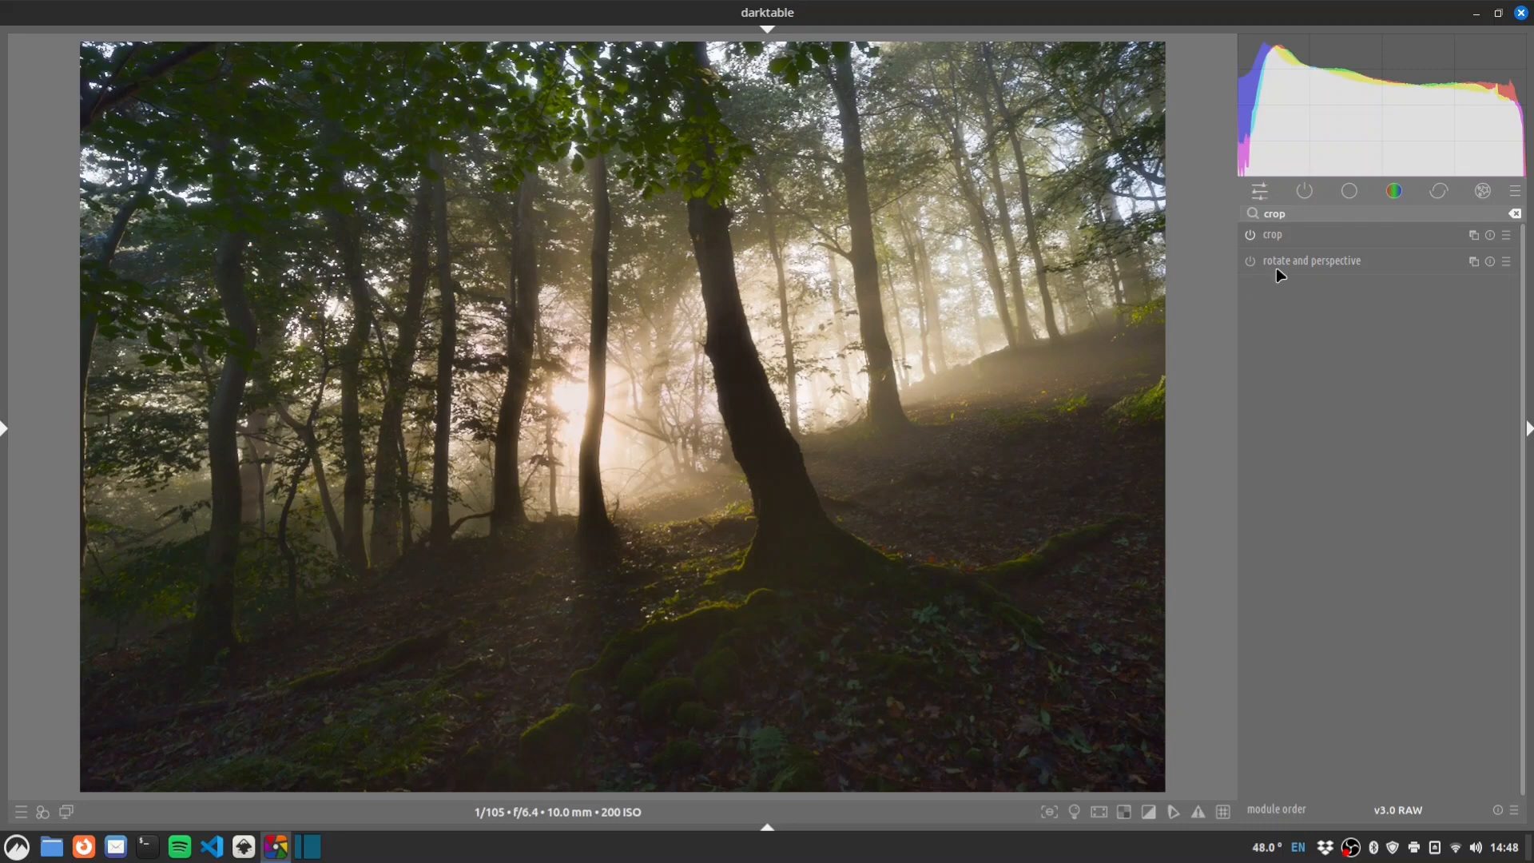
# Search the modules for "color eq" and open the color equalizer.
pyautogui.doubleClick(1311, 216)
pyautogui.write('col')
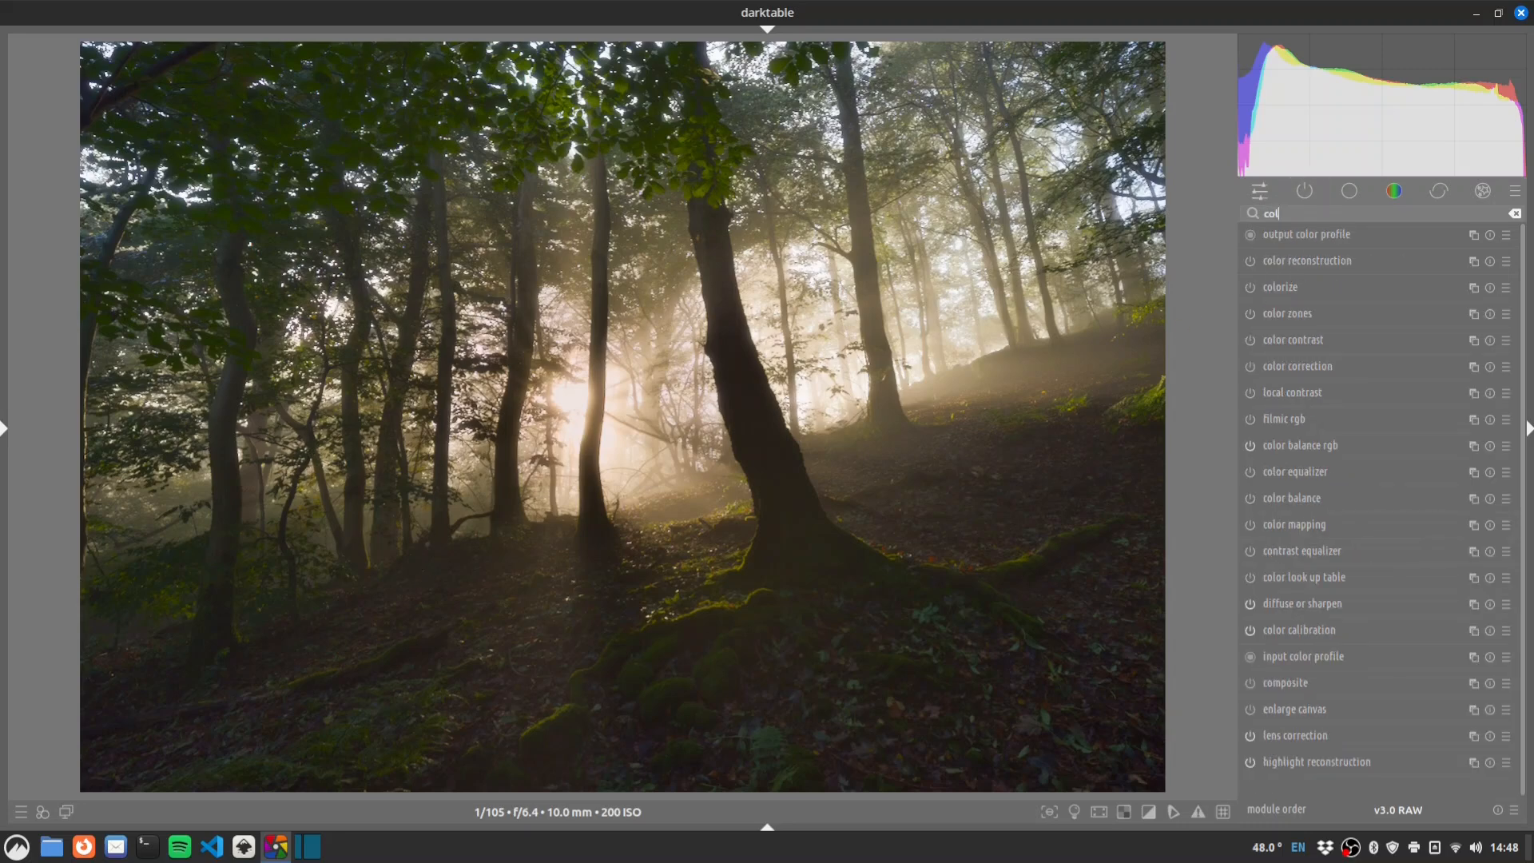
pyautogui.write('or eq')
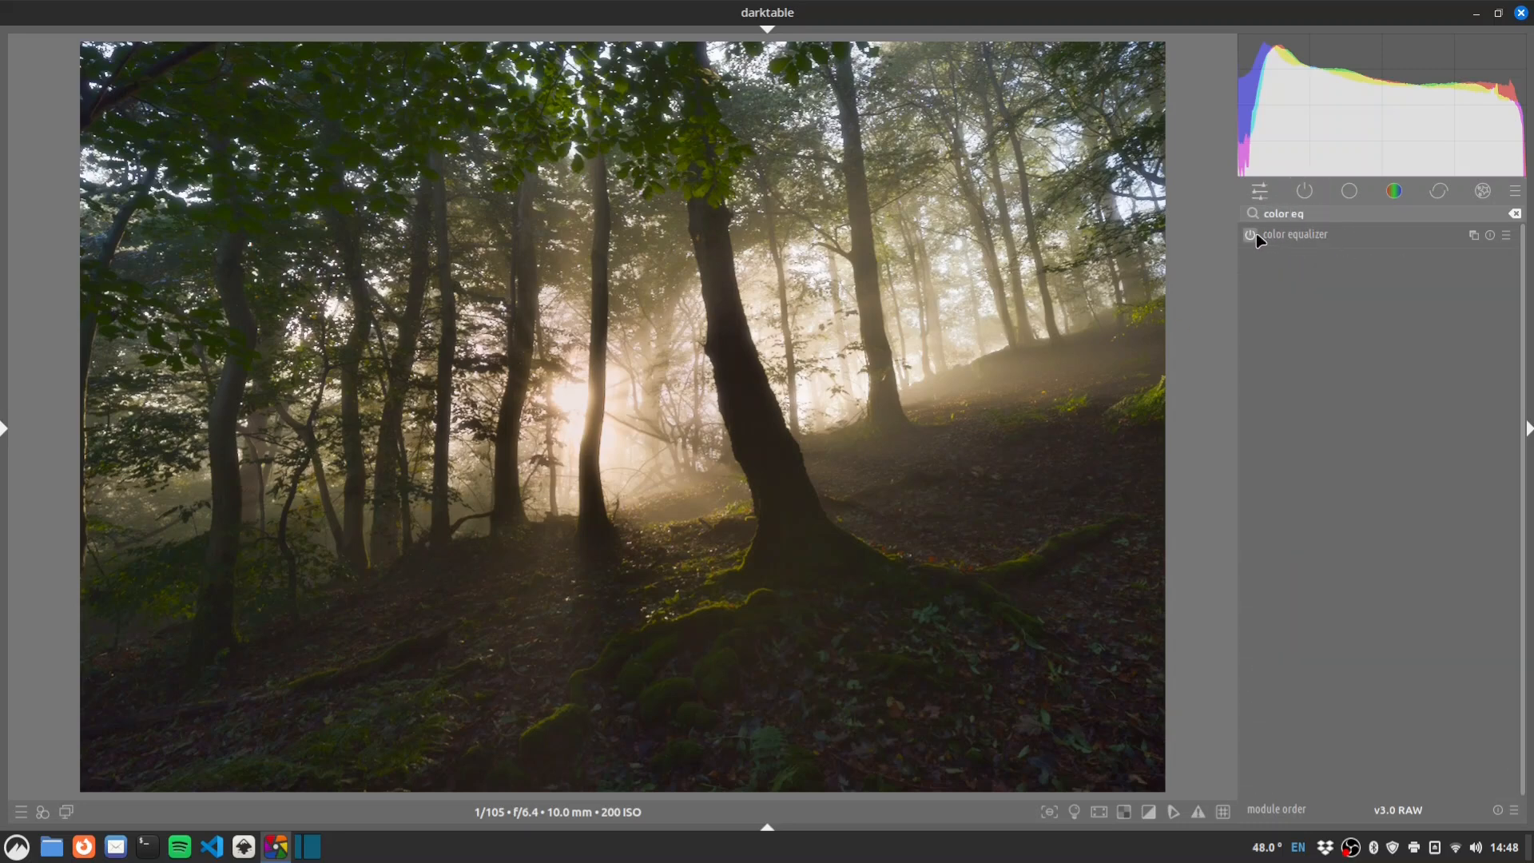
pyautogui.click(1288, 235)
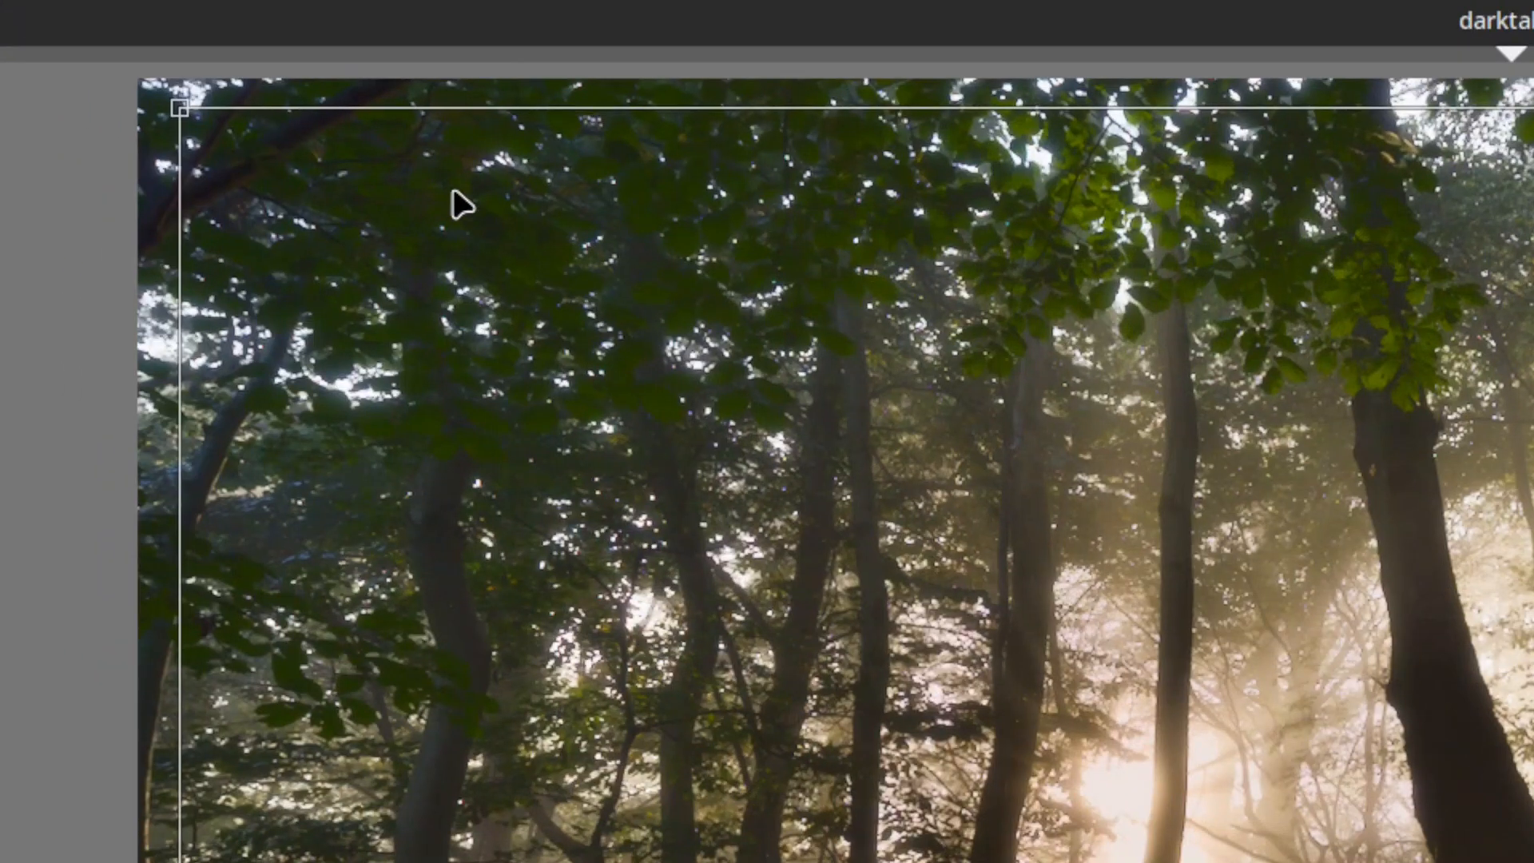
# Sample the upper foliage's hue with the color equalizer's picker, using both a small area and a single point on the leaves.
pyautogui.moveTo(471, 194)
pyautogui.mouseDown()
pyautogui.moveTo(666, 322)
pyautogui.moveTo(736, 323)
pyautogui.mouseUp()
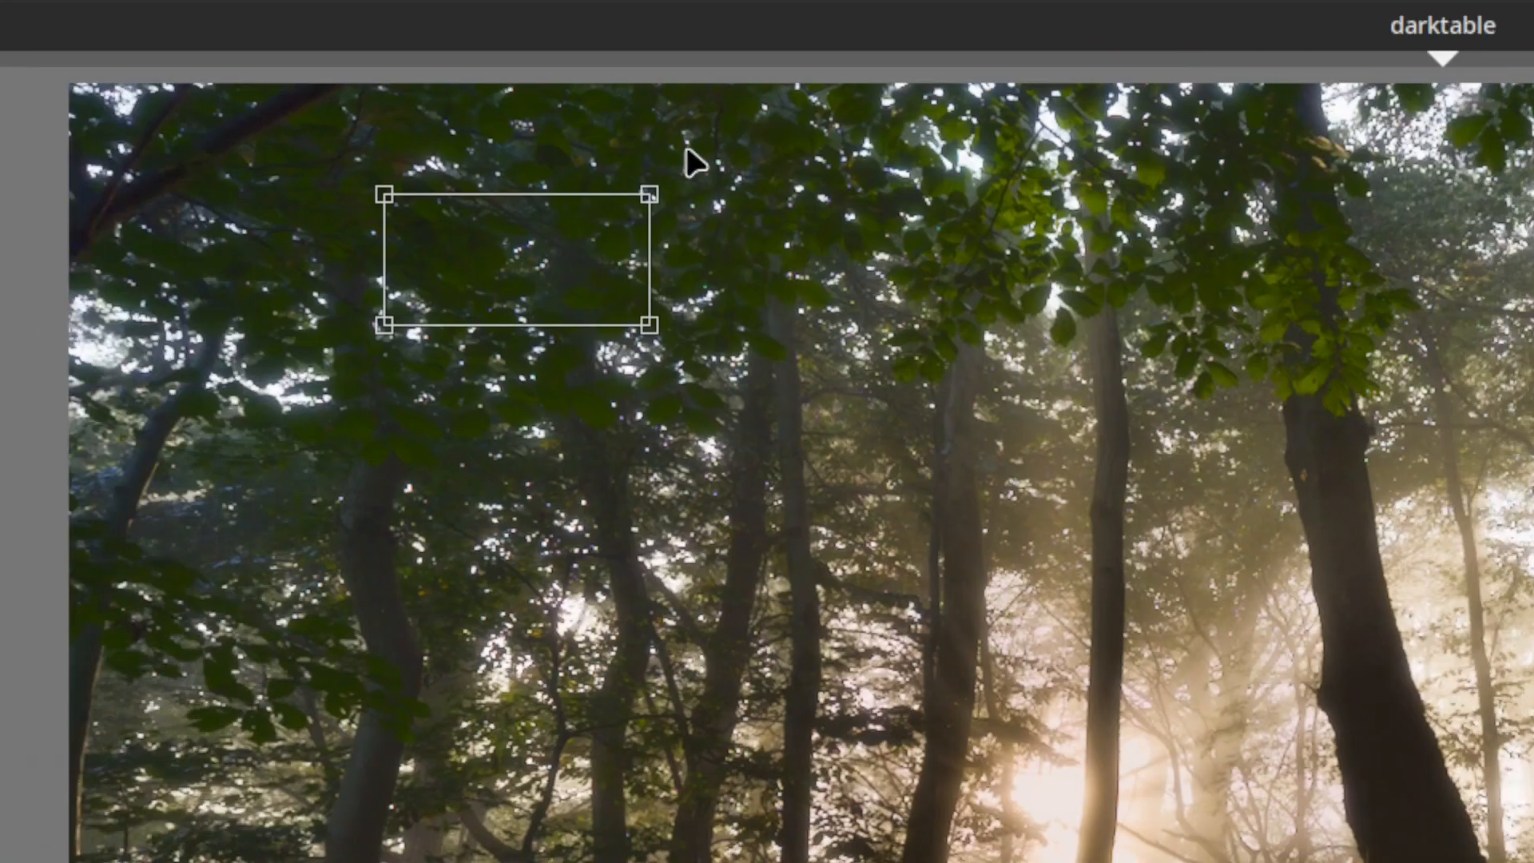
pyautogui.moveTo(887, 176); pyautogui.dragTo(931, 217)
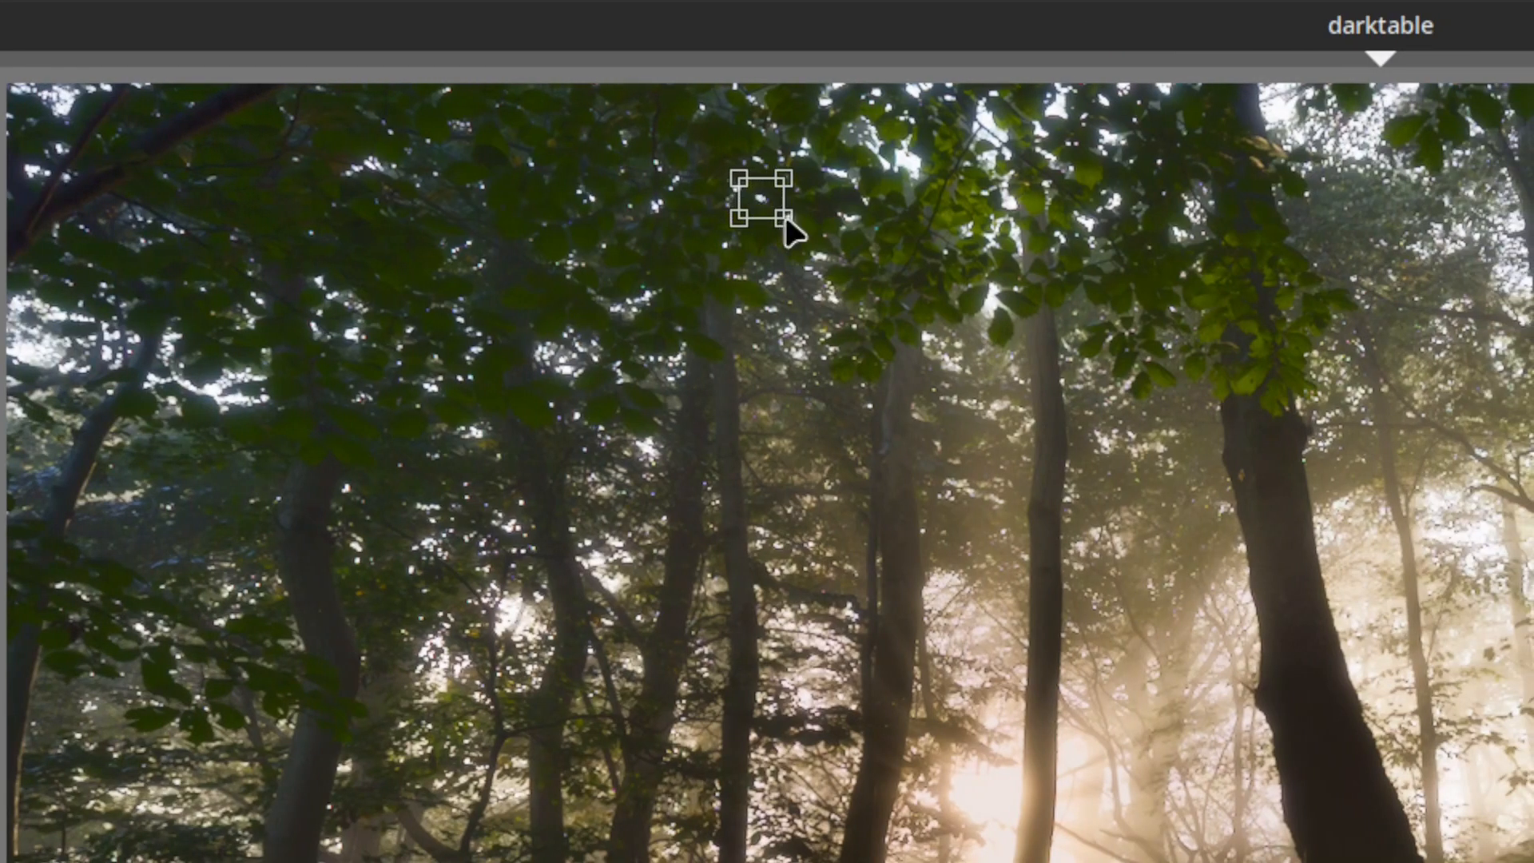
pyautogui.hotkey('shift', 'z')
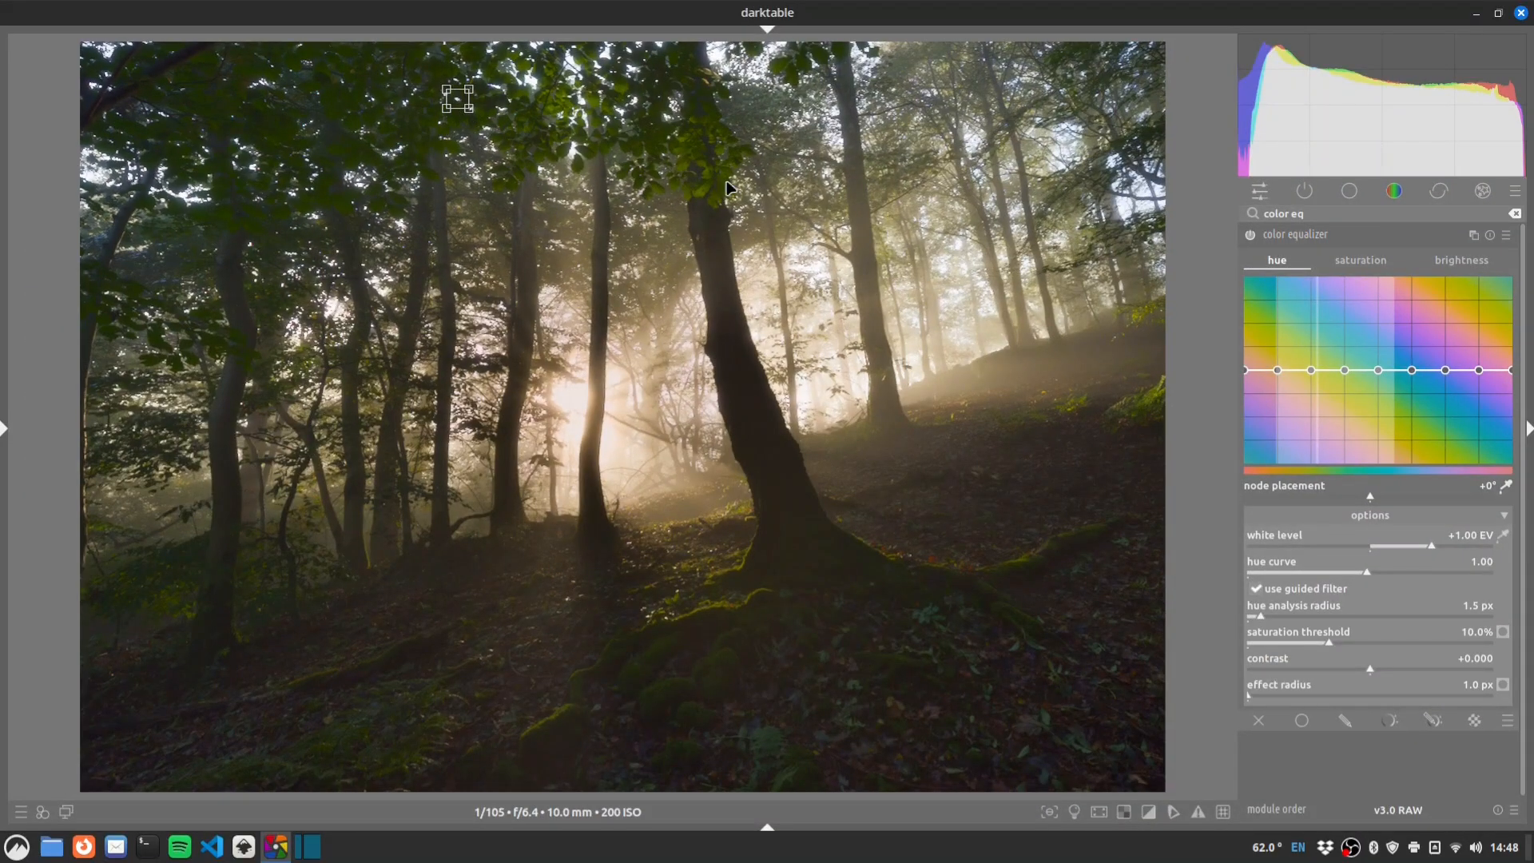
pyautogui.click(1506, 485)
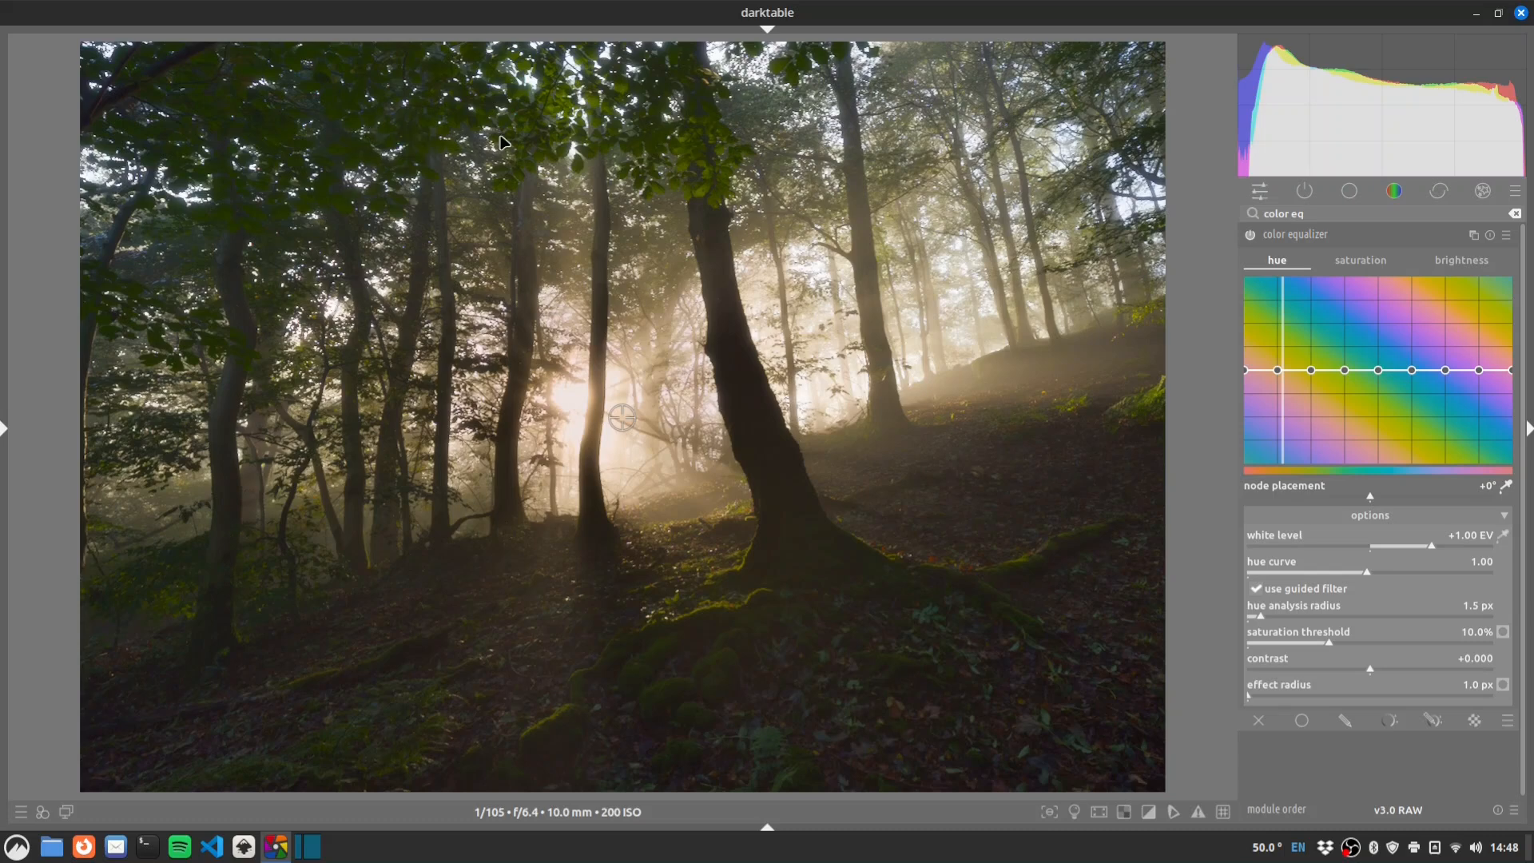
pyautogui.moveTo(491, 115); pyautogui.dragTo(597, 103)
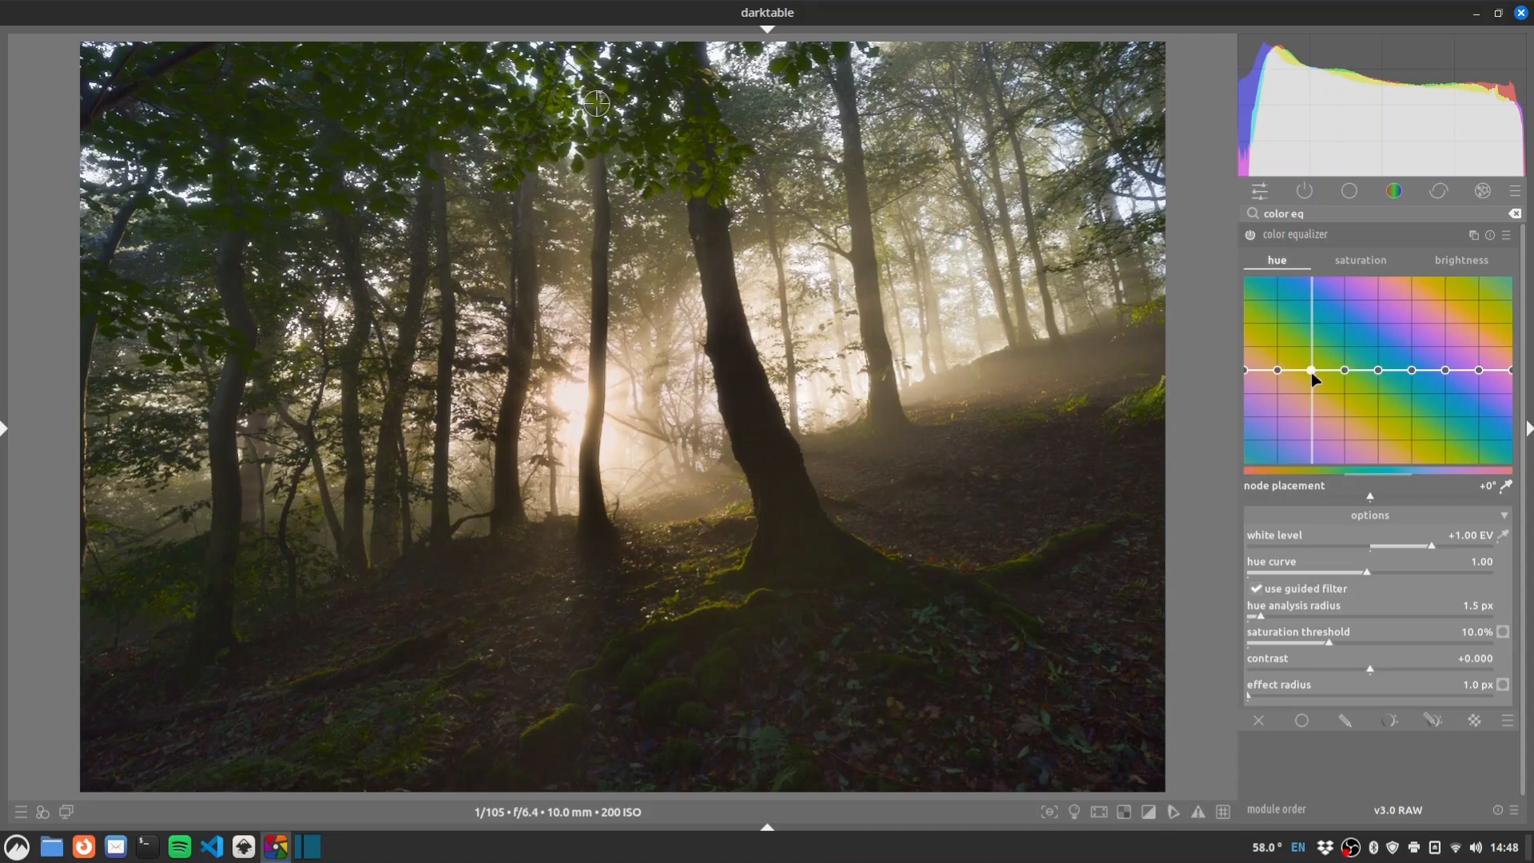
# Shift the foliage's yellow-green hue towards autumn orange with the color equalizer's hue curve, and fine-tune the same node's saturation.
pyautogui.moveTo(1312, 373); pyautogui.dragTo(1312, 388)
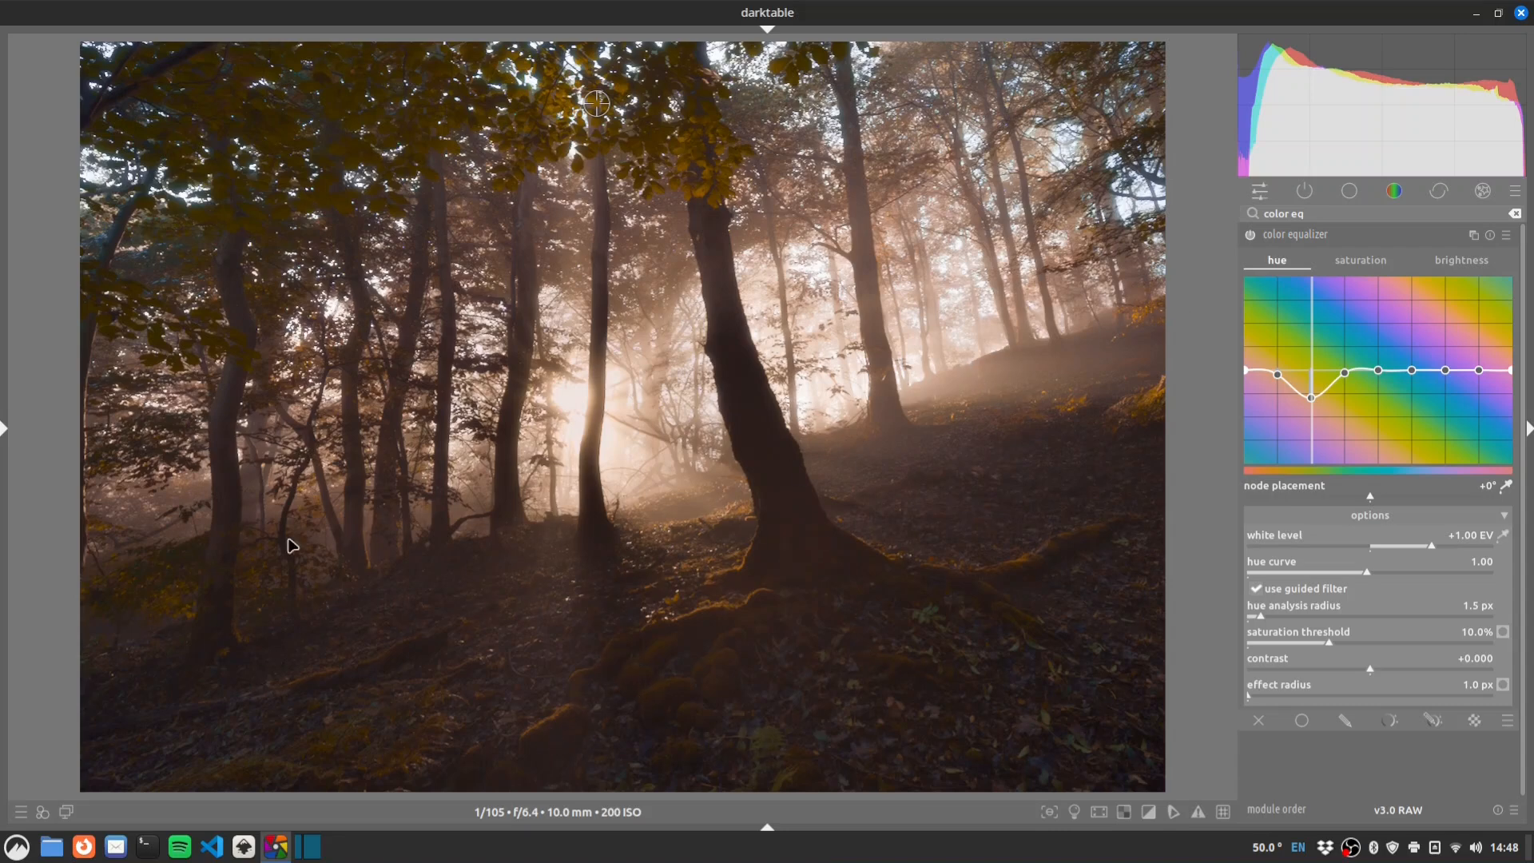
pyautogui.click(1372, 260)
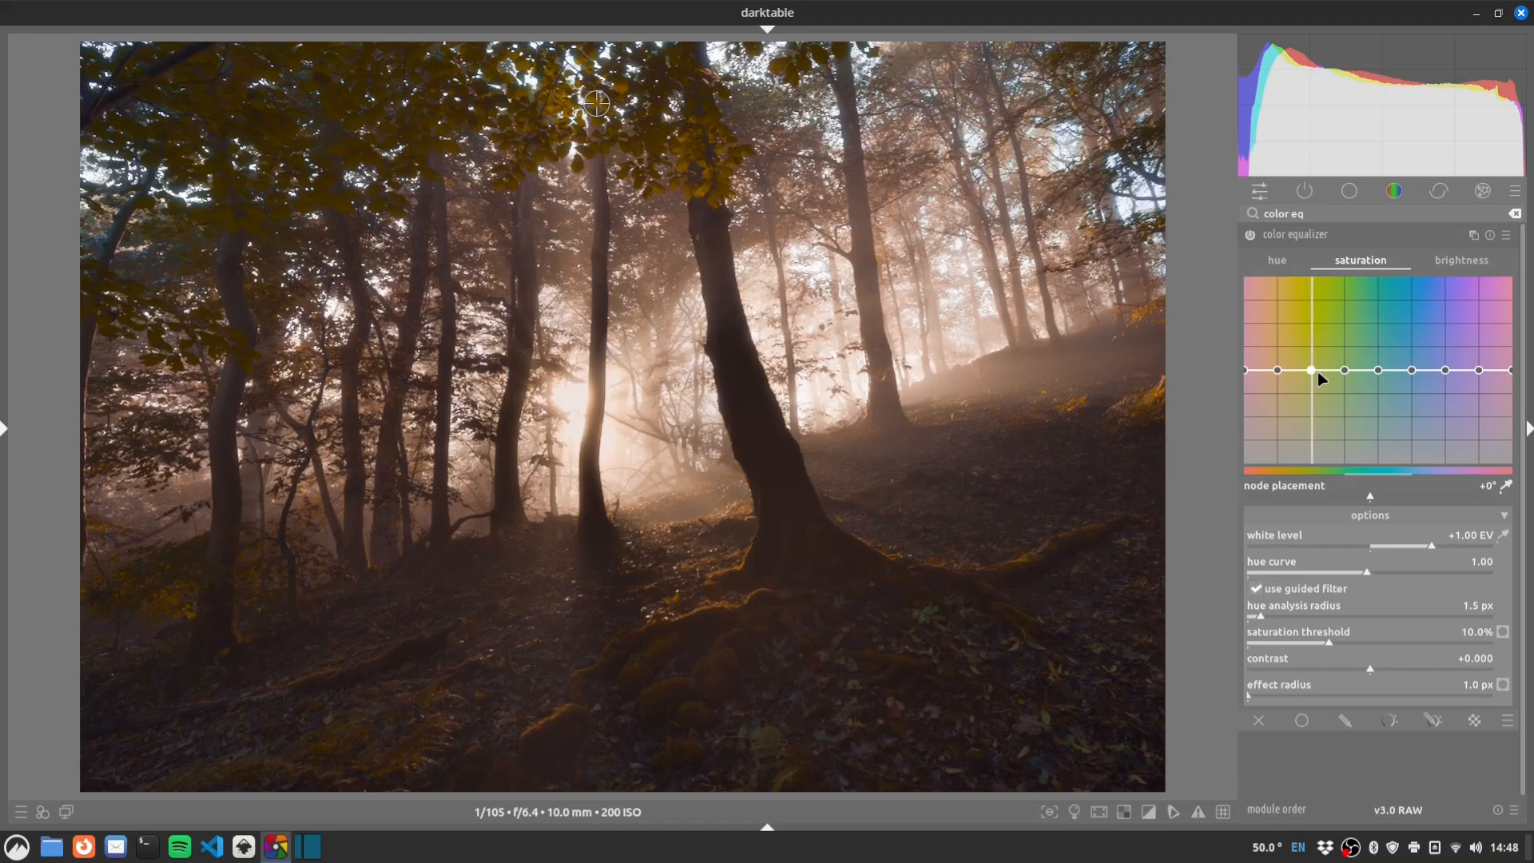
pyautogui.moveTo(1316, 372); pyautogui.dragTo(1315, 377)
pyautogui.click(1269, 255)
pyautogui.moveTo(1304, 395); pyautogui.dragTo(1311, 407)
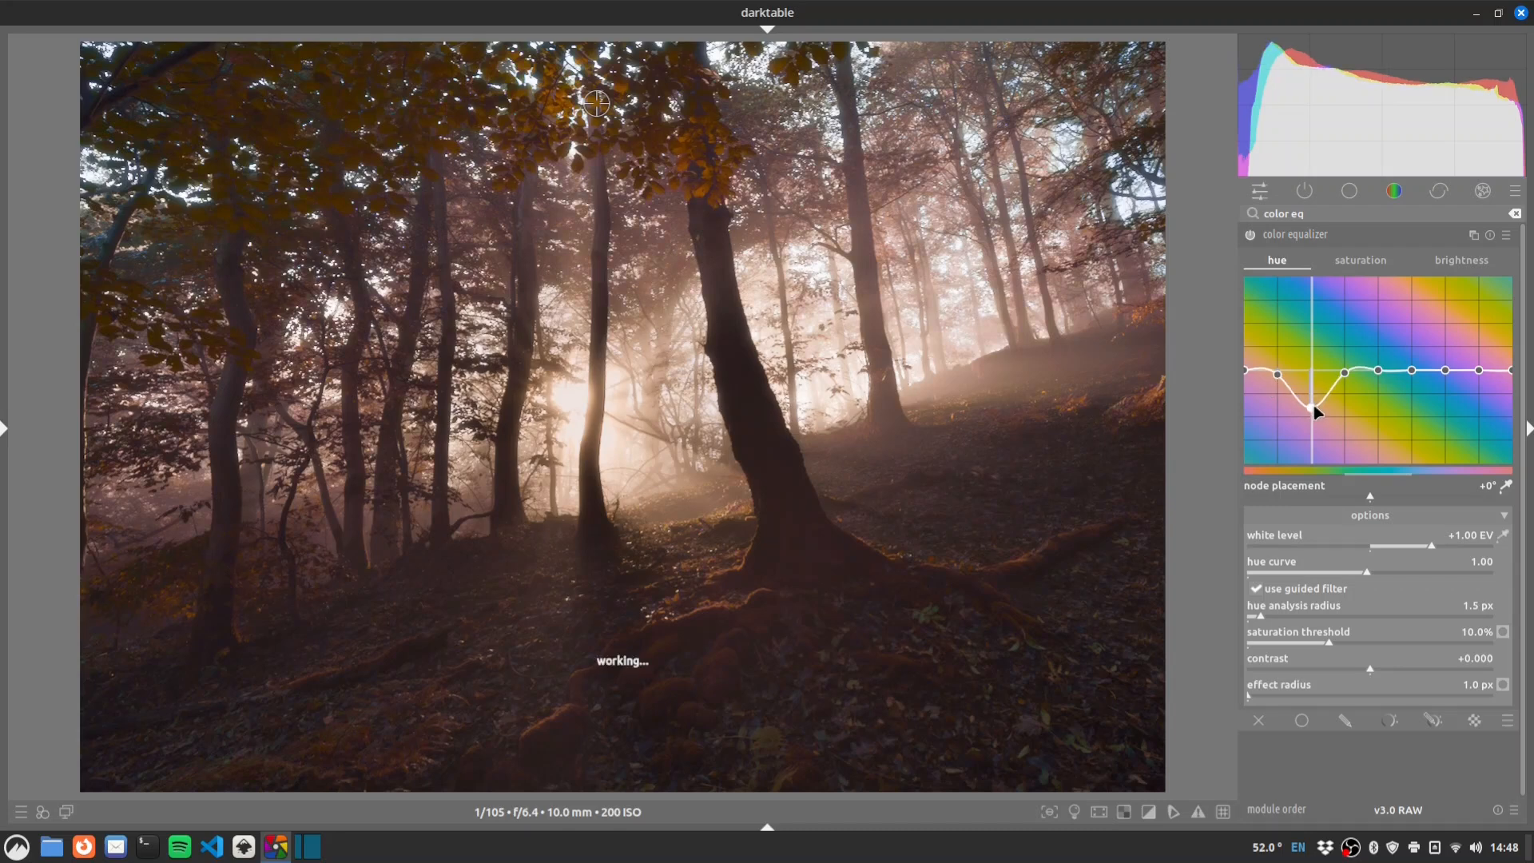
# Limit the color equalizer to the upper part of the image with a drawn gradient mask tilted along the slope.
pyautogui.click(1345, 720)
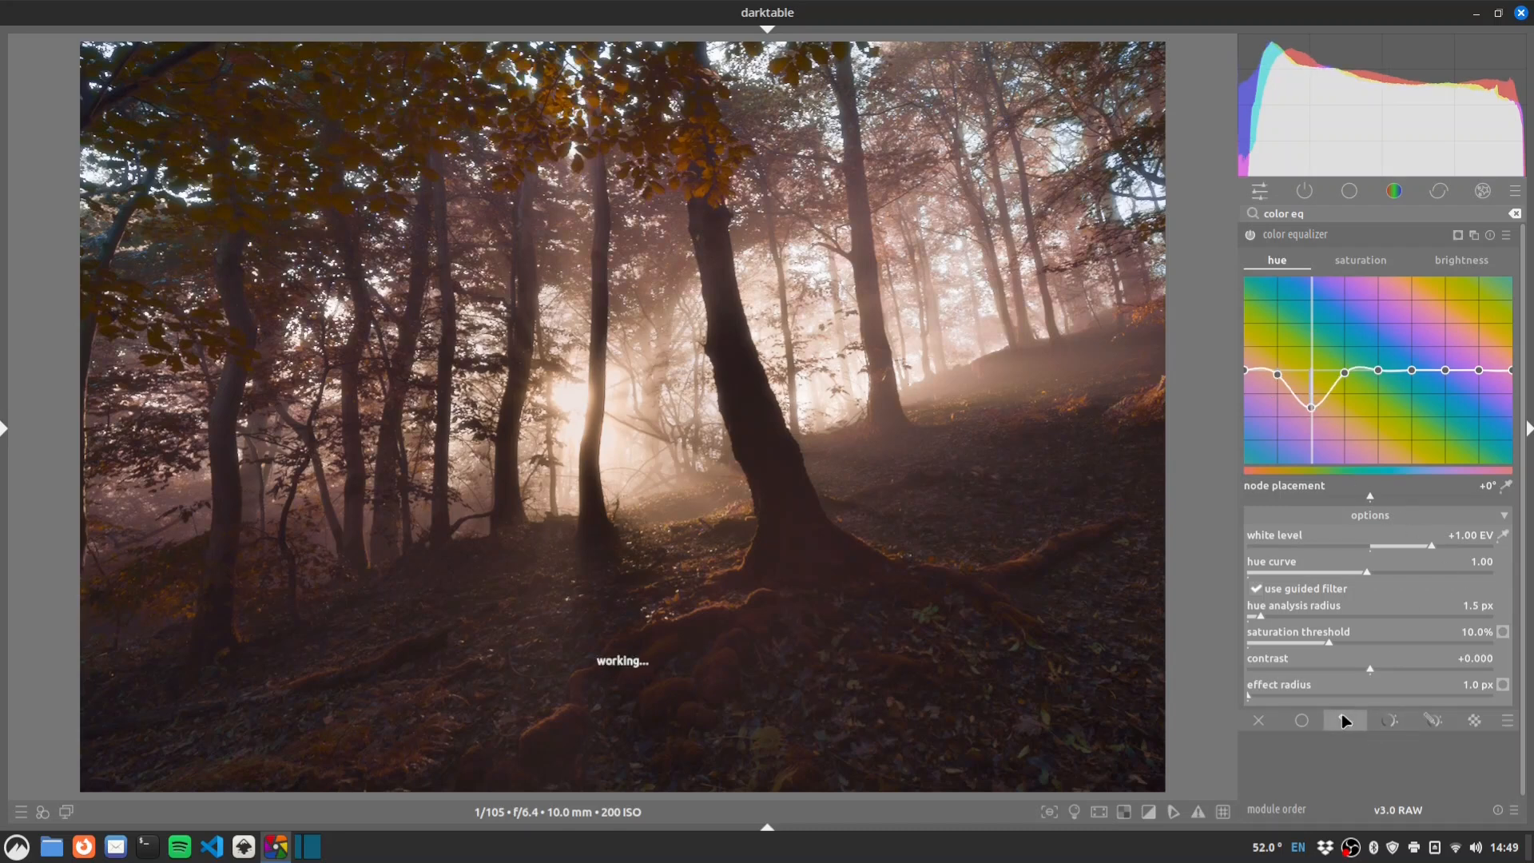
pyautogui.scroll(-3, 1522, 683)
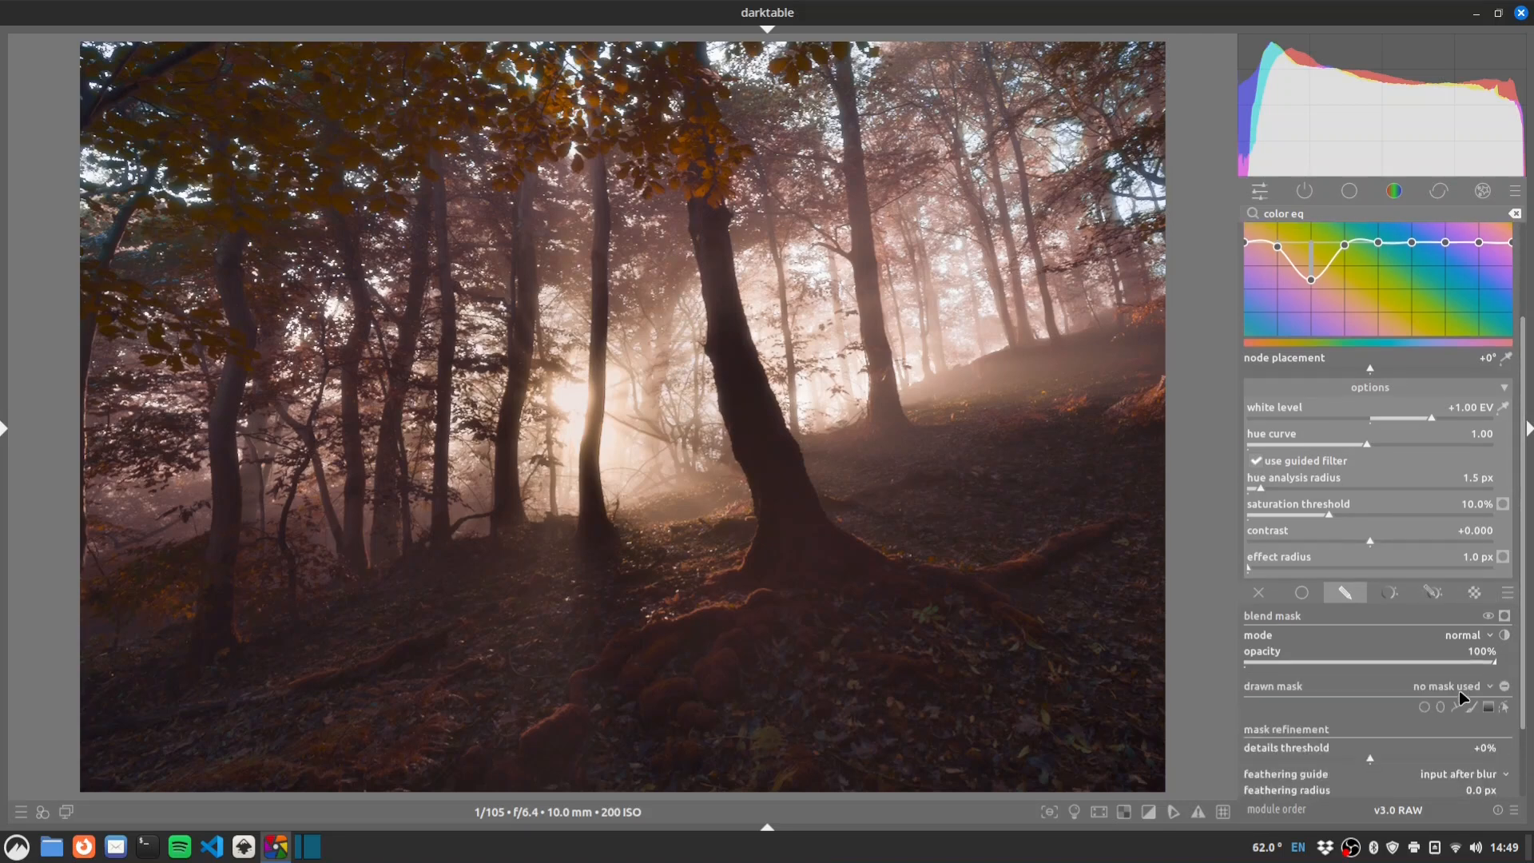
pyautogui.click(1487, 707)
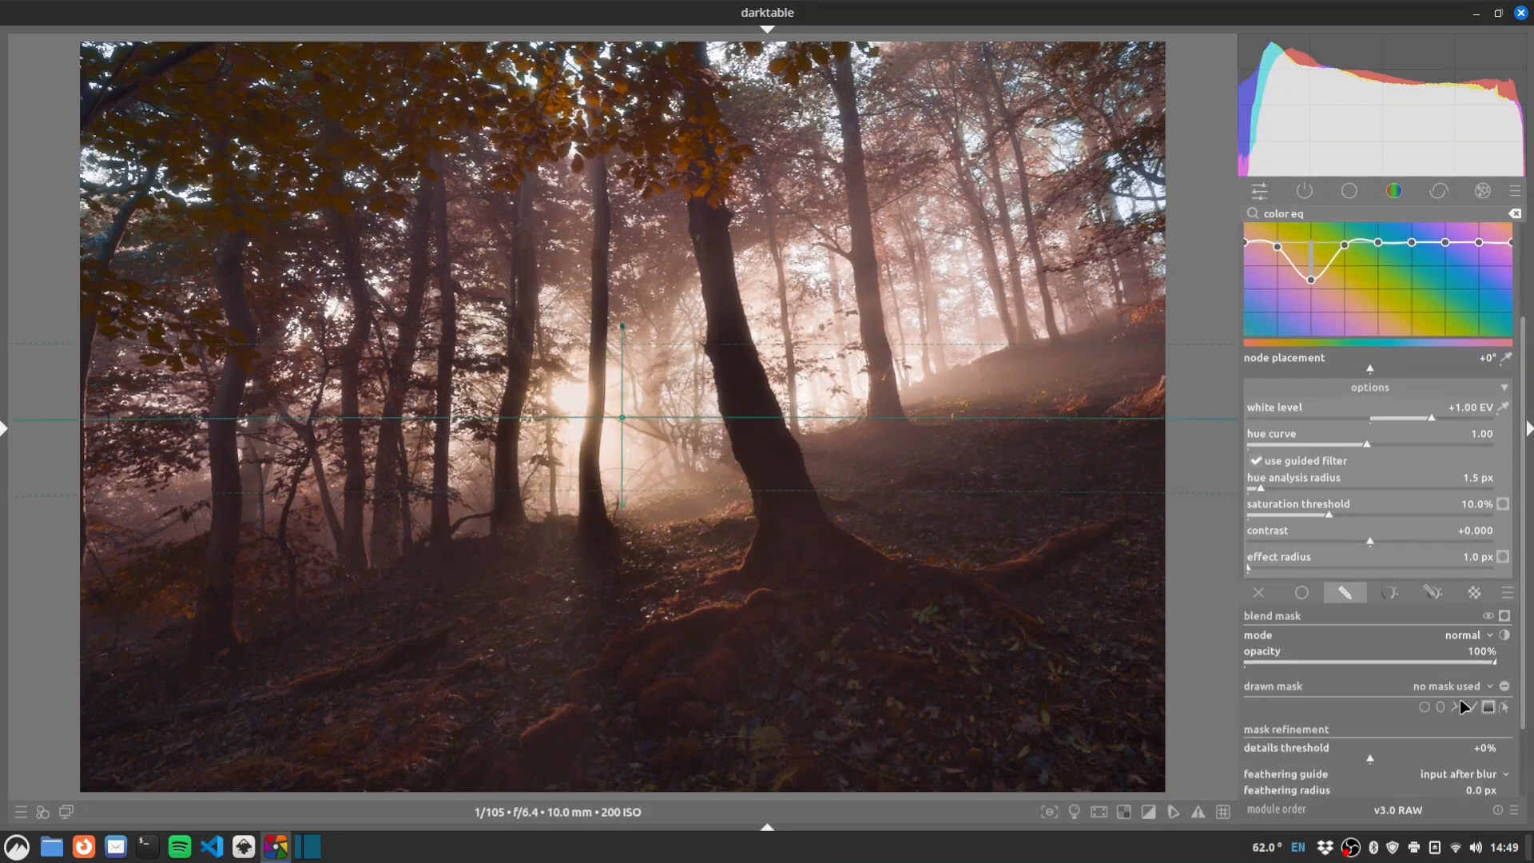
pyautogui.click(644, 478)
pyautogui.moveTo(644, 384); pyautogui.dragTo(624, 392)
pyautogui.scroll(-4, 639, 478)
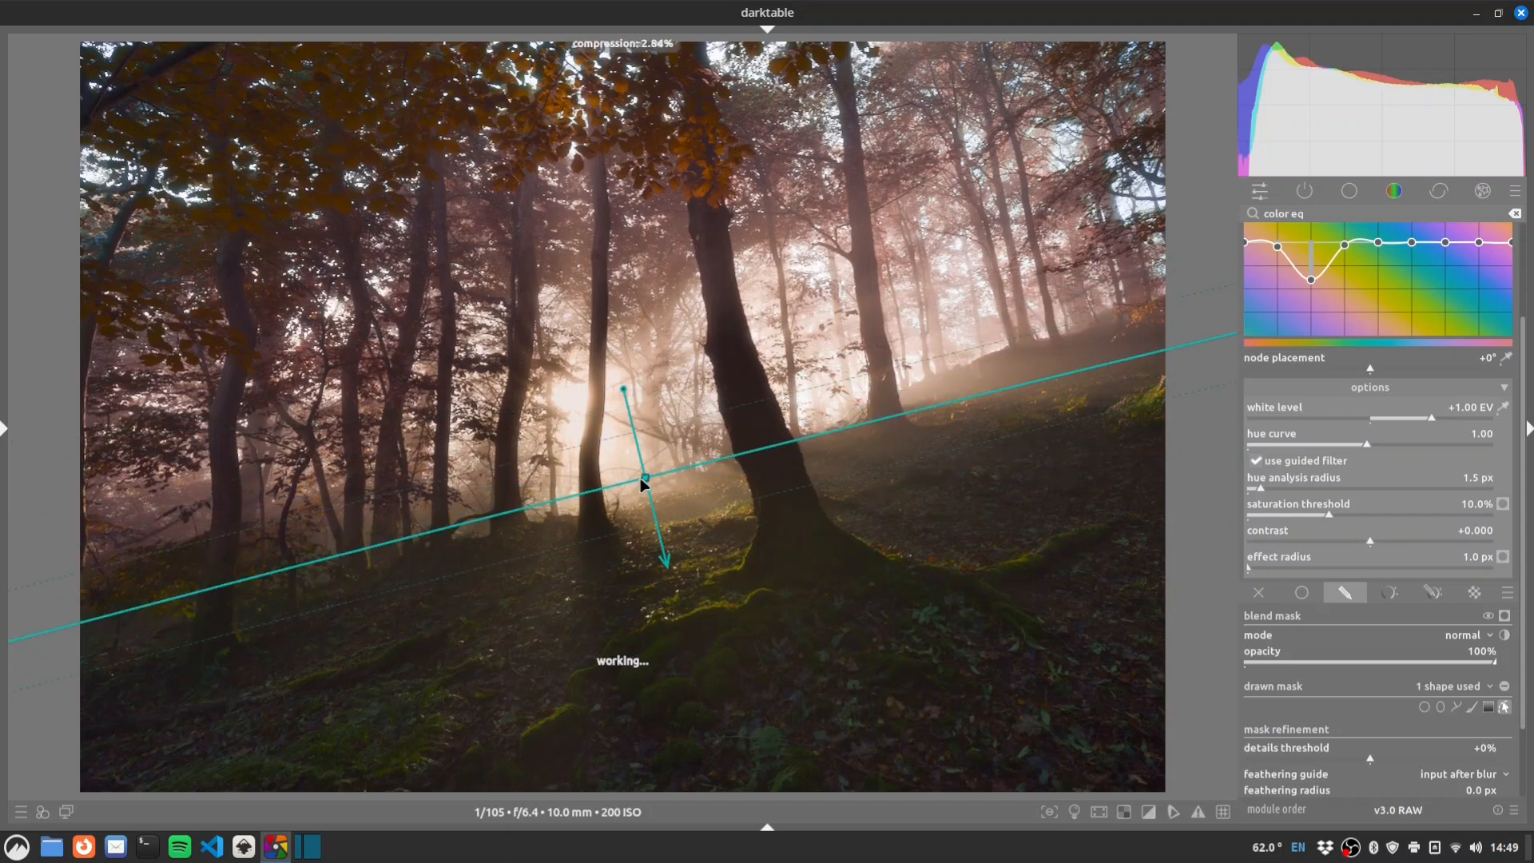
# Reposition the gradient mask higher across the trees, with a softer transition and a curvature of about -15.50%.
pyautogui.moveTo(642, 477); pyautogui.dragTo(613, 317)
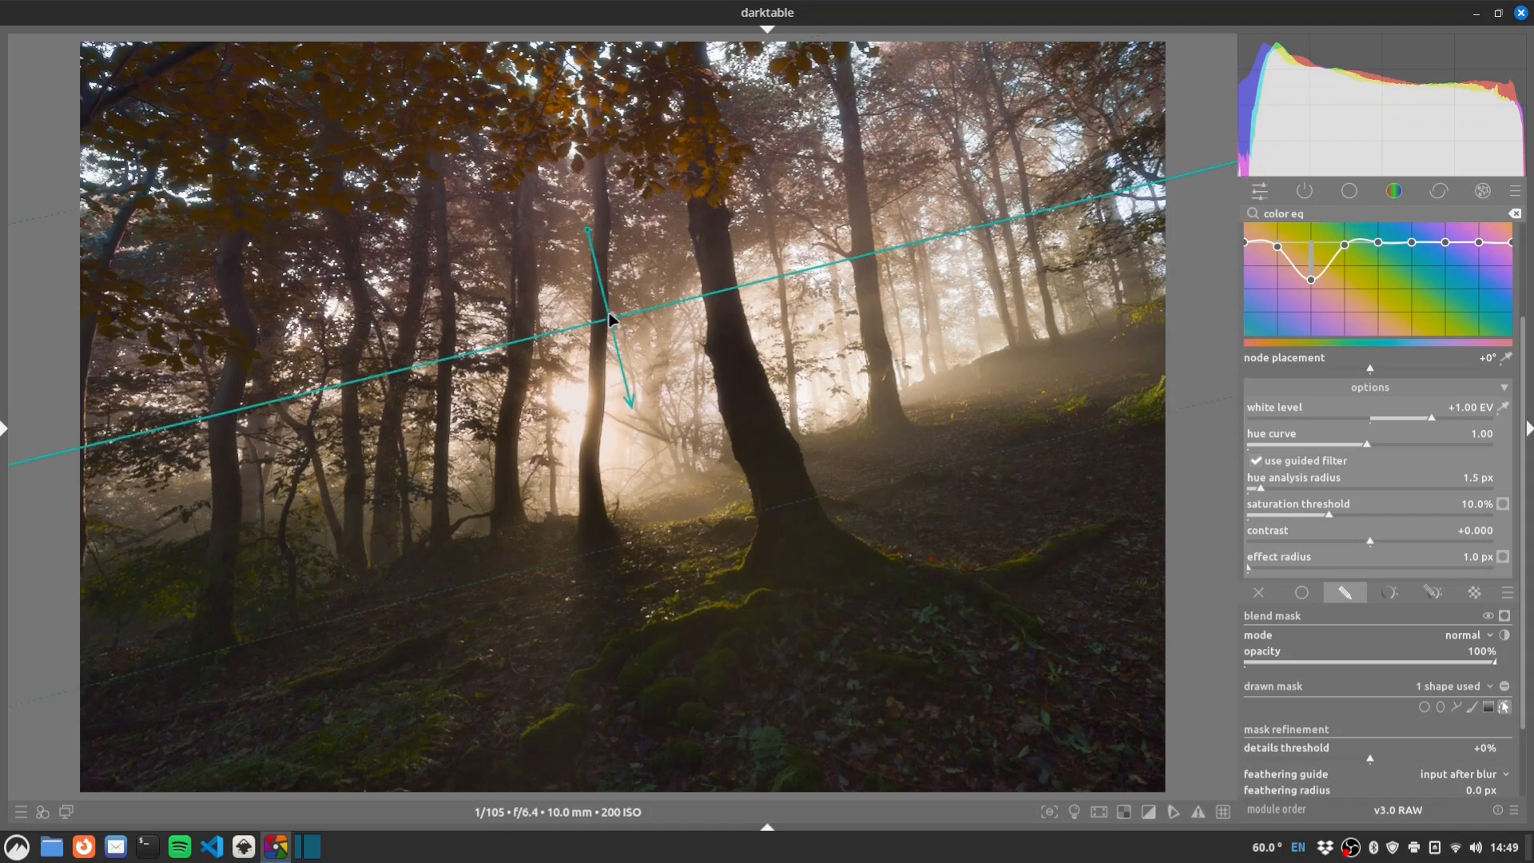
pyautogui.keyDown('shift'); pyautogui.scroll(-5, 609, 324); pyautogui.keyUp('shift')
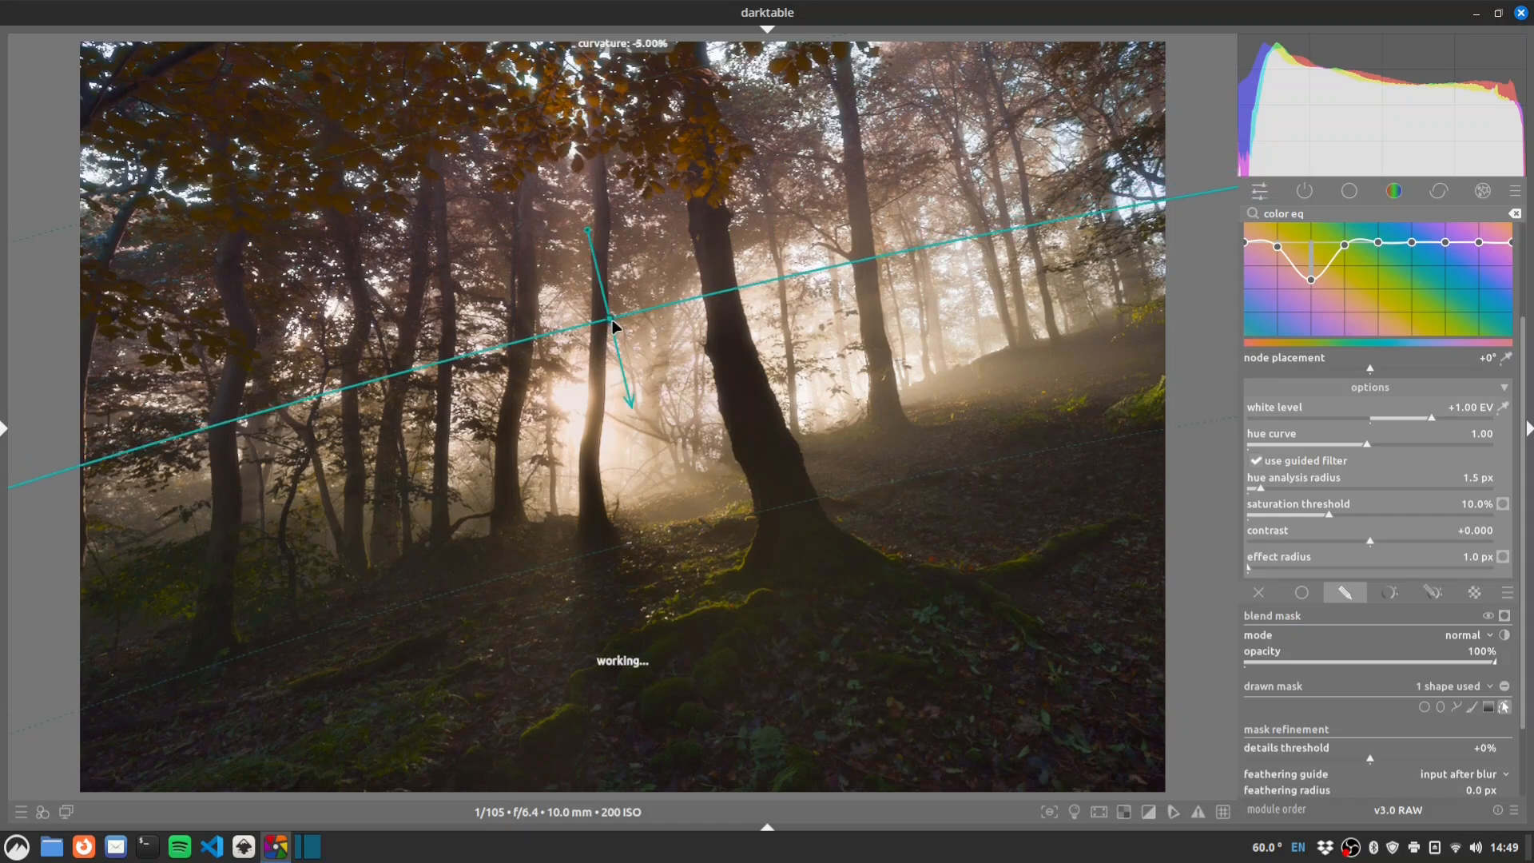
pyautogui.scroll(-3, 612, 324)
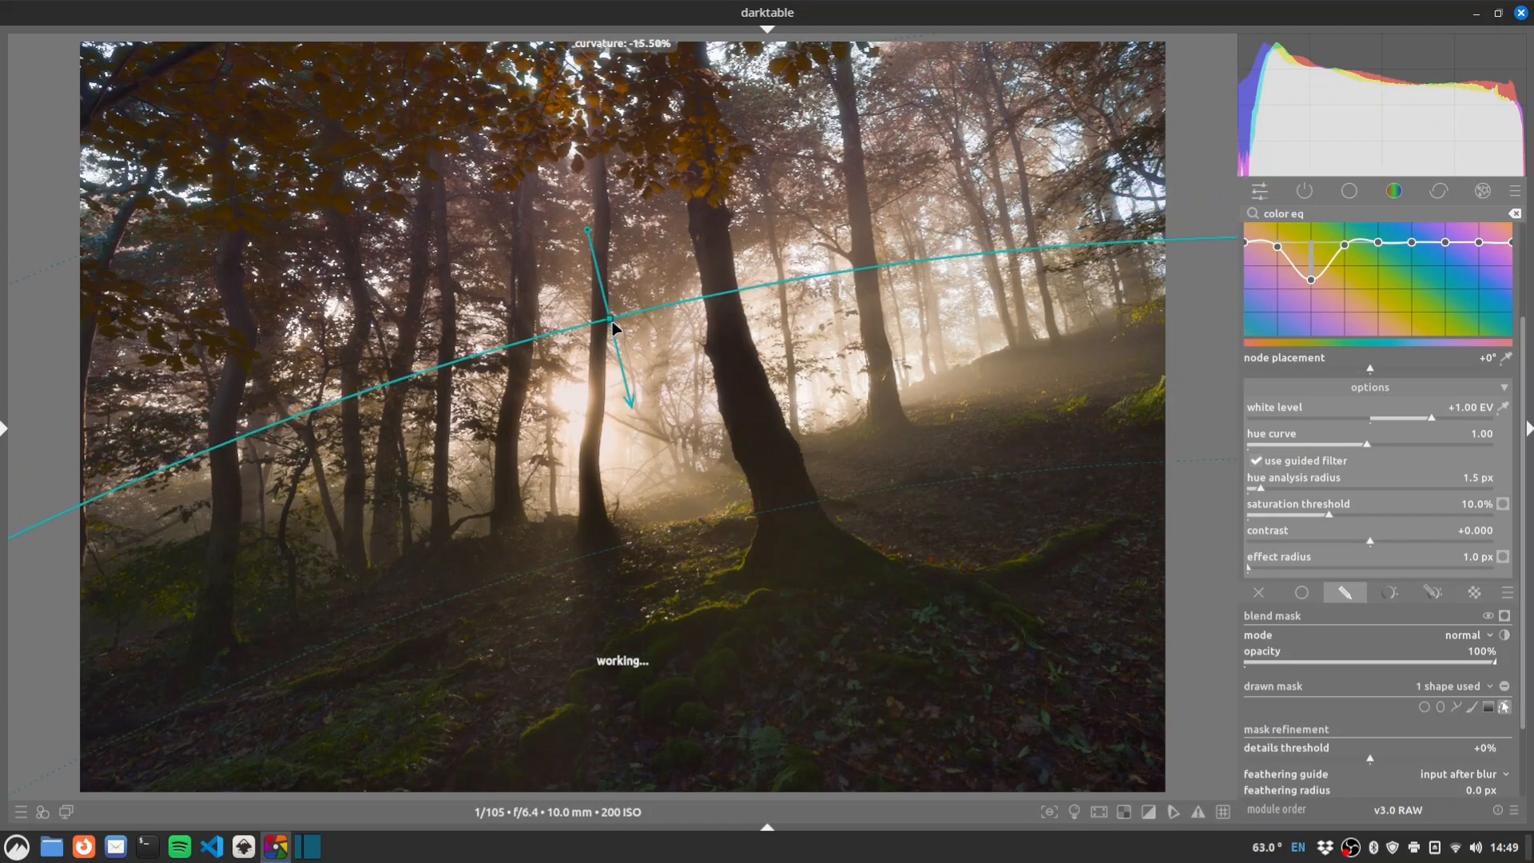
pyautogui.moveTo(608, 319); pyautogui.dragTo(613, 338)
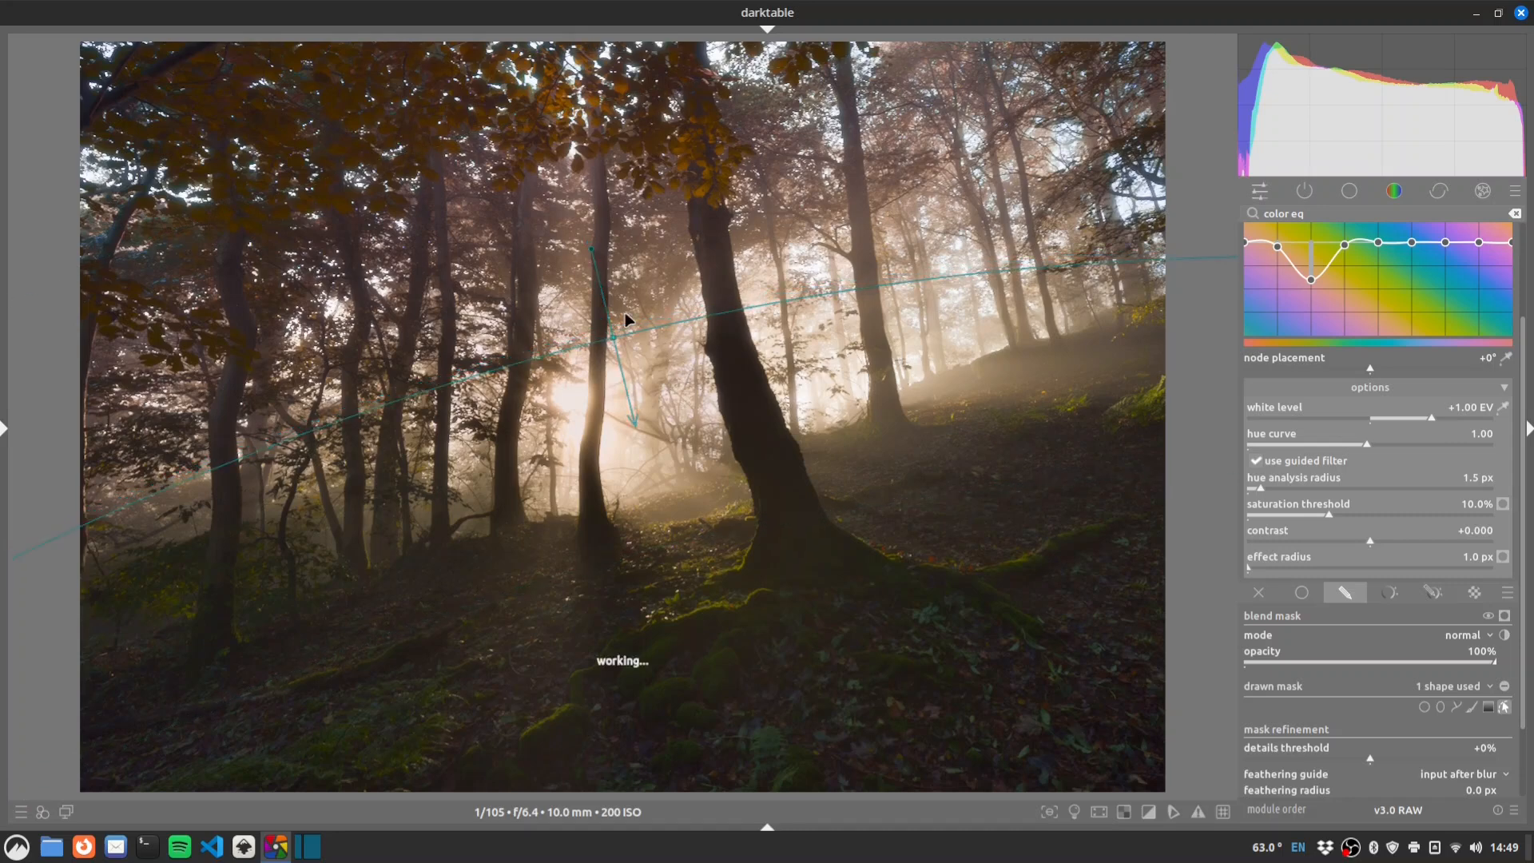
pyautogui.scroll(-1, 617, 339)
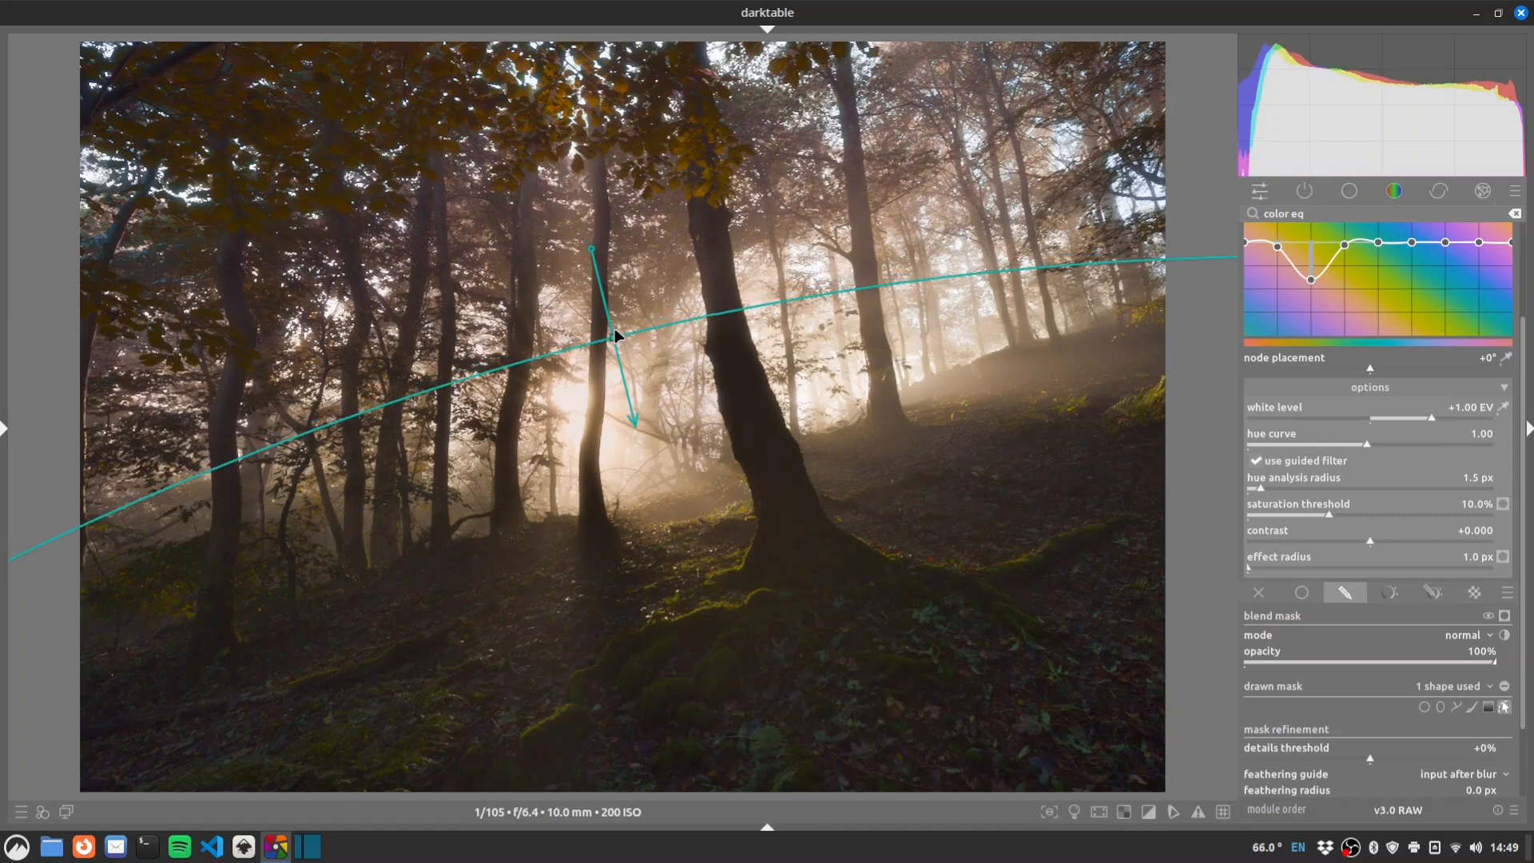
pyautogui.moveTo(619, 343); pyautogui.dragTo(622, 349)
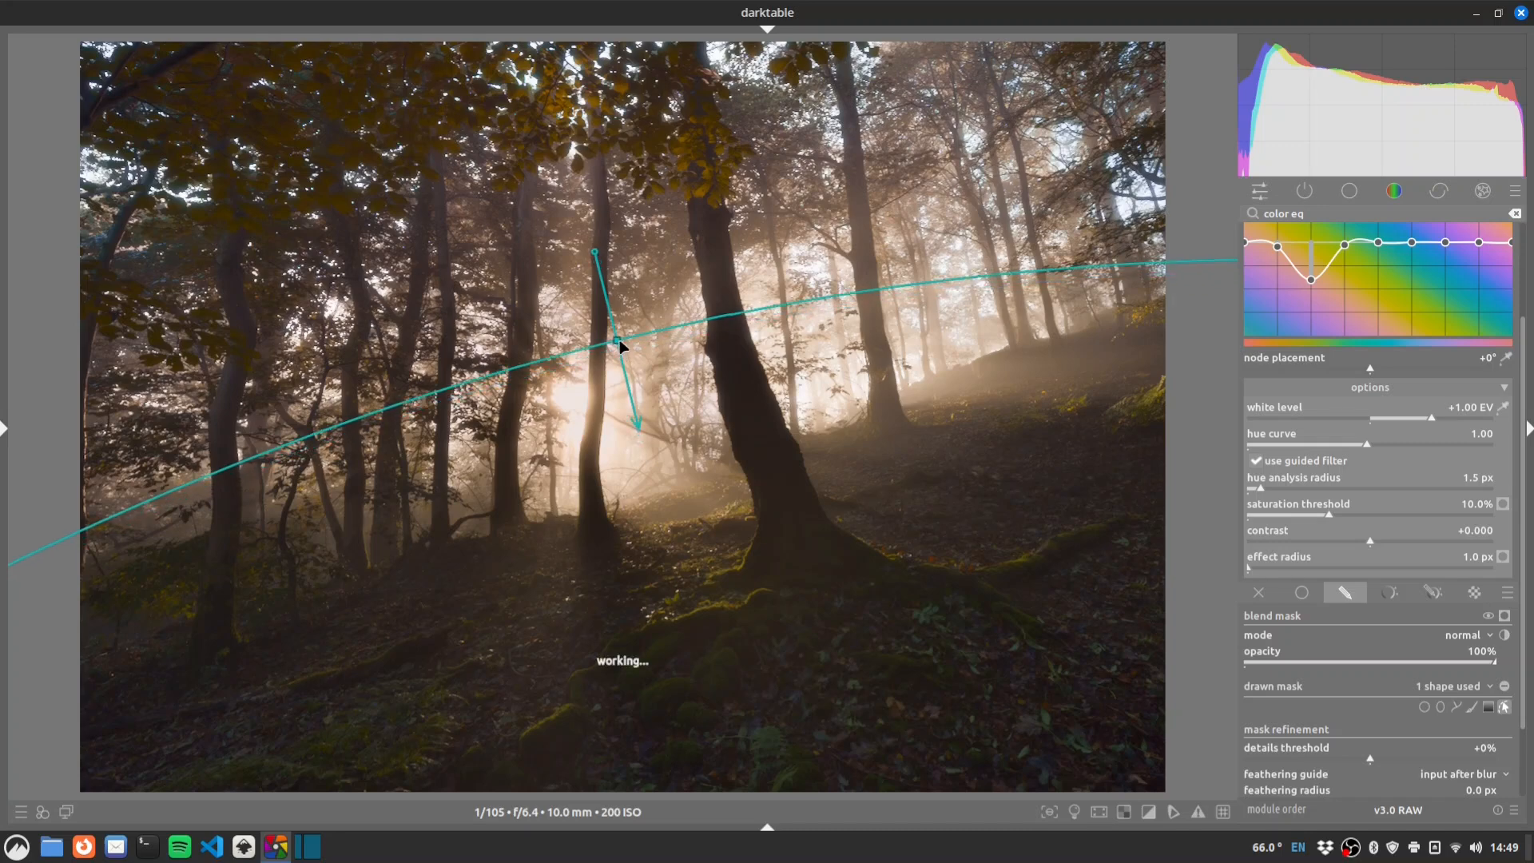
# Shift the masked foliage further towards reddish orange with the color equalizer's hue curve.
pyautogui.scroll(4, 620, 342)
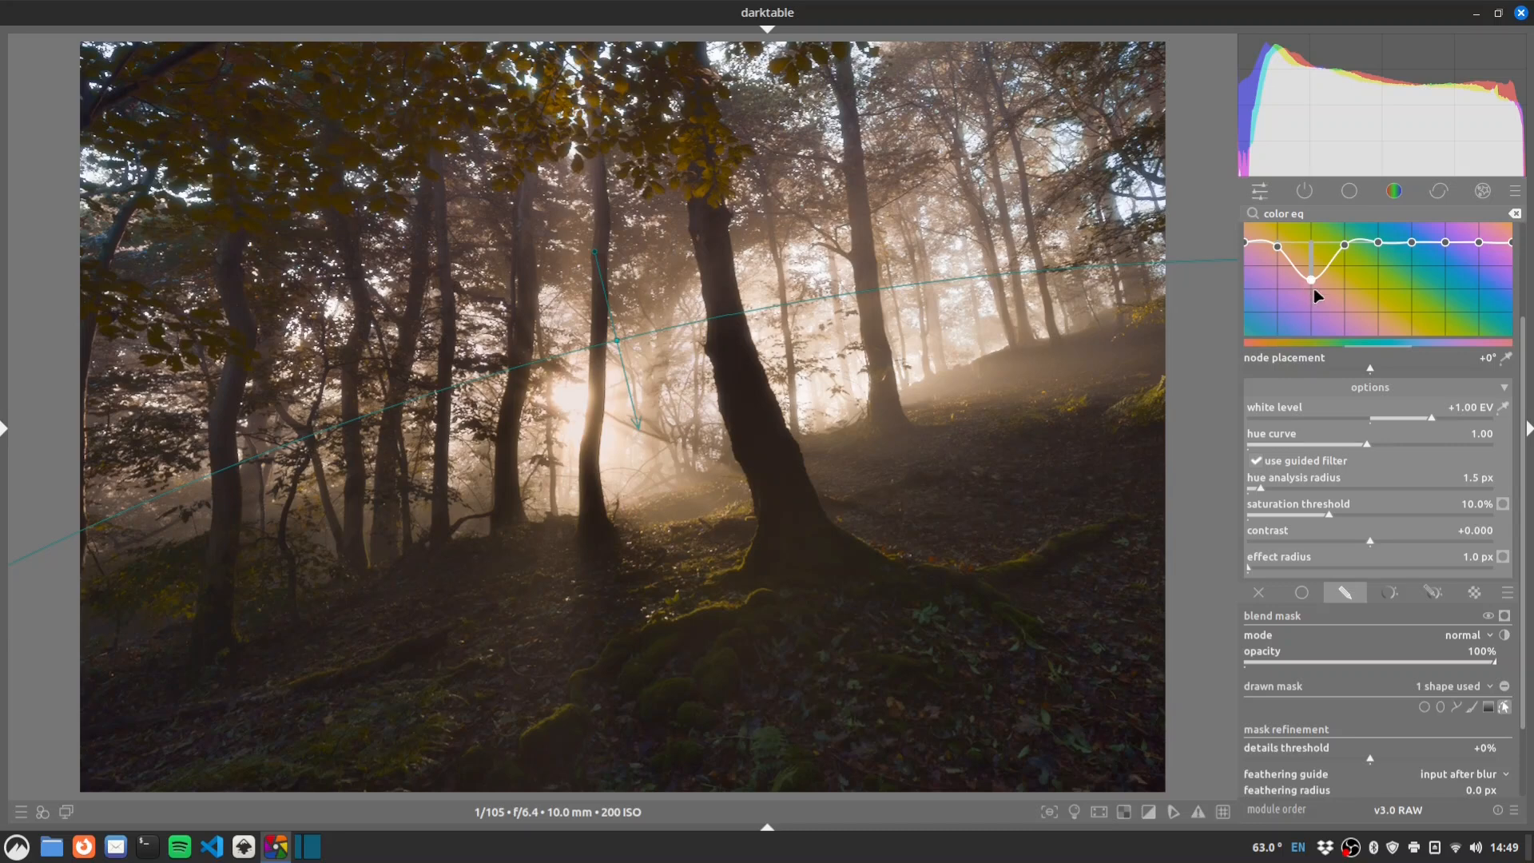
pyautogui.scroll(-3, 1315, 289)
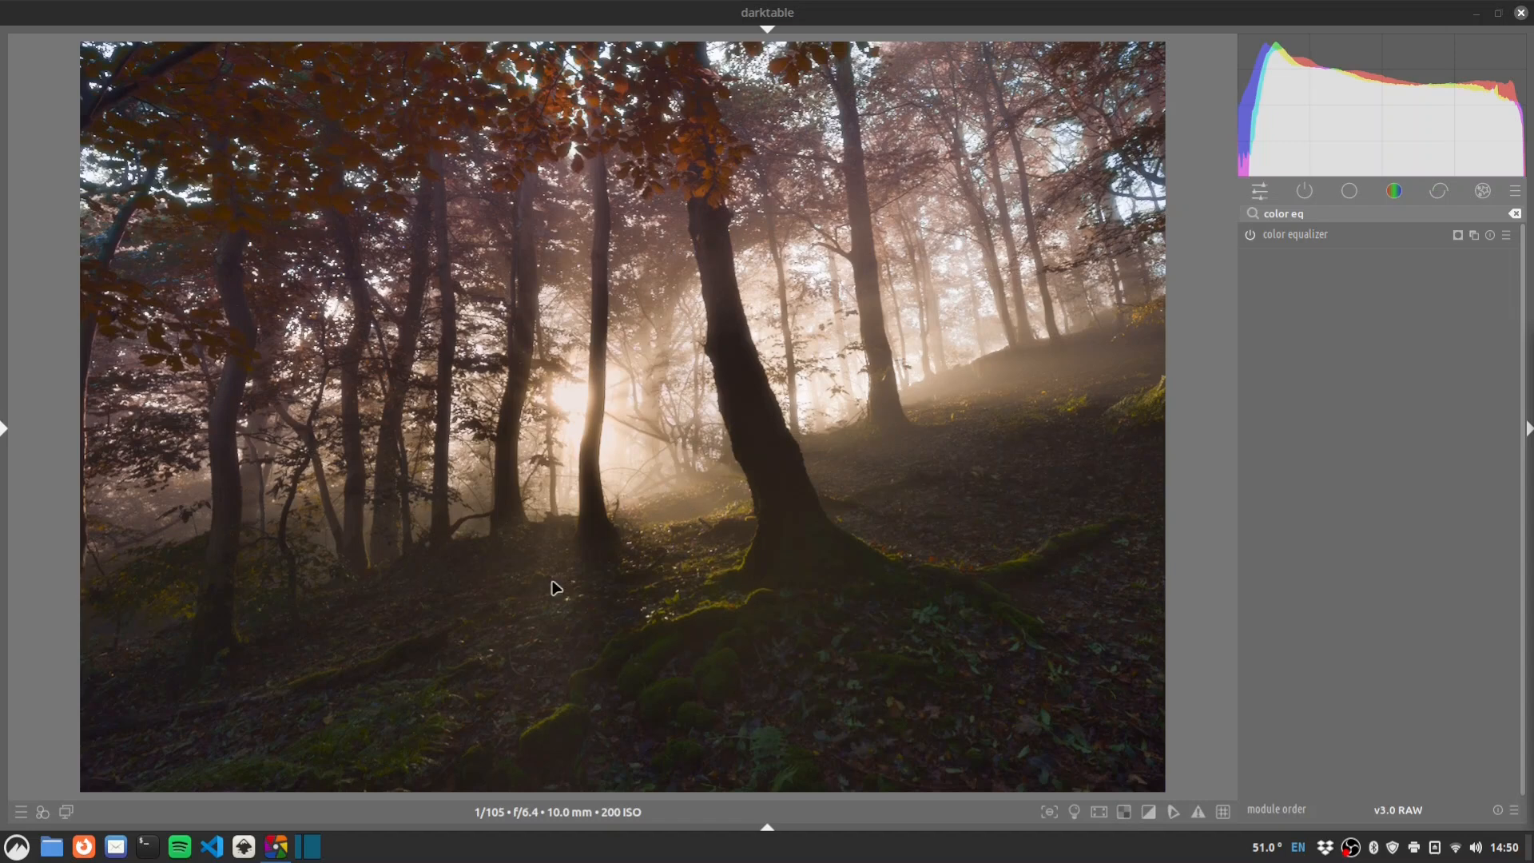
# Add a second color balance rgb instance and enable its combined drawn and parametric mask.
pyautogui.click(1302, 192)
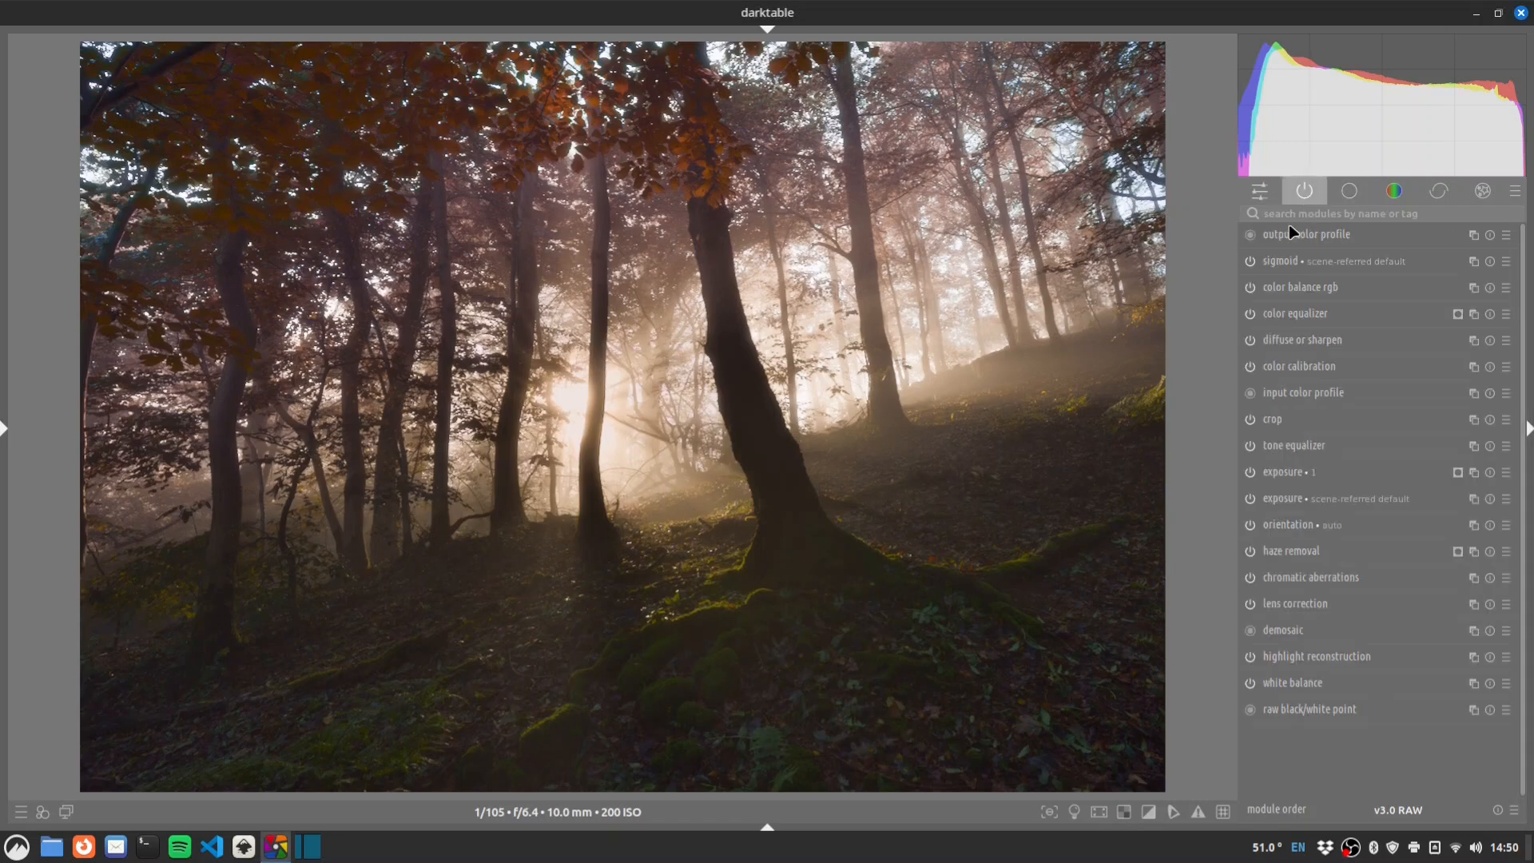
pyautogui.click(1475, 288)
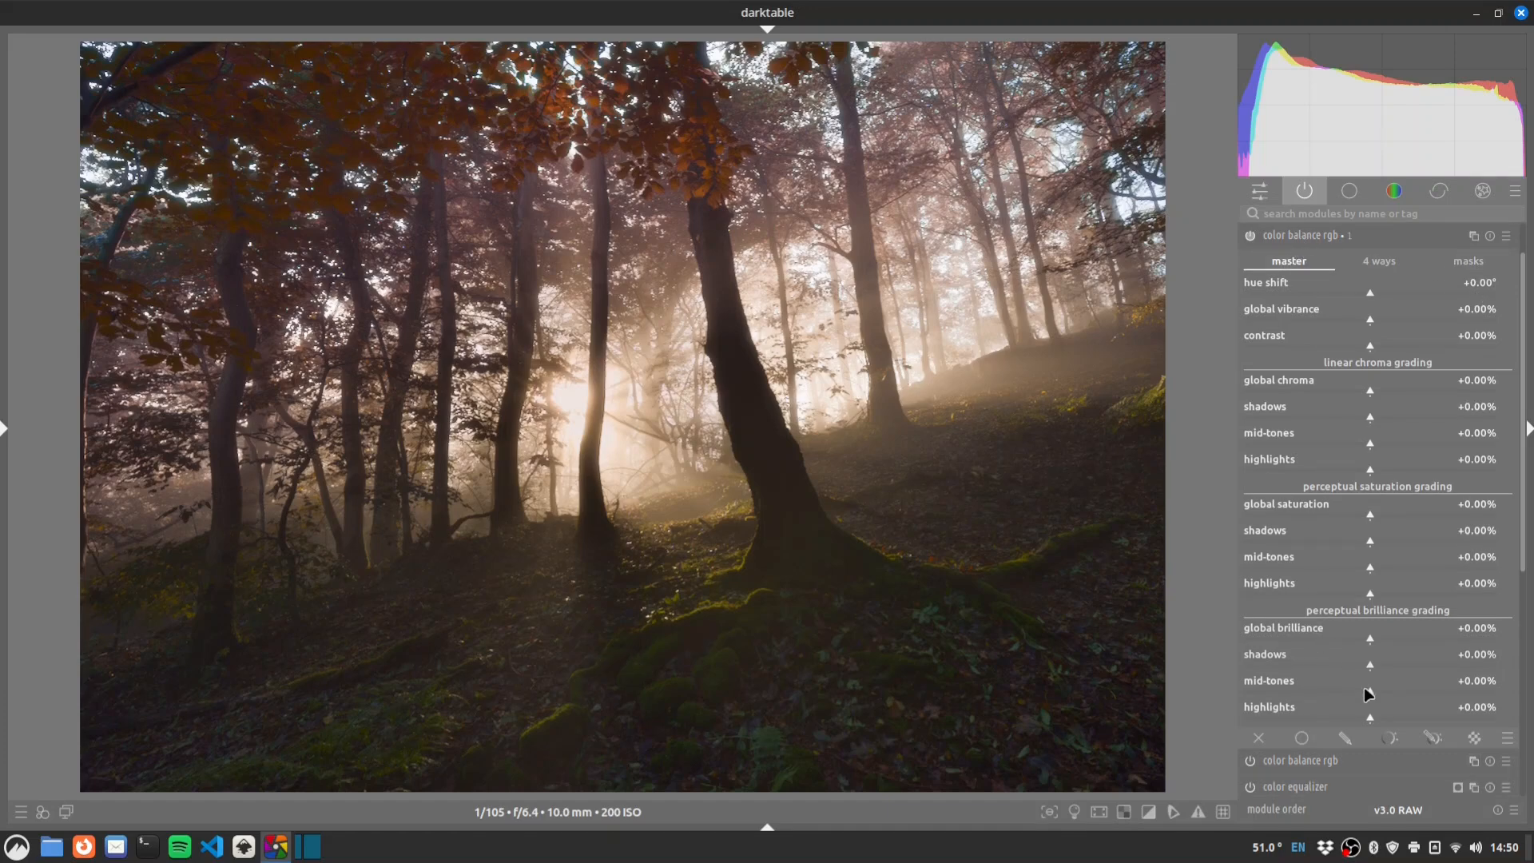
pyautogui.click(1349, 737)
pyautogui.click(1432, 738)
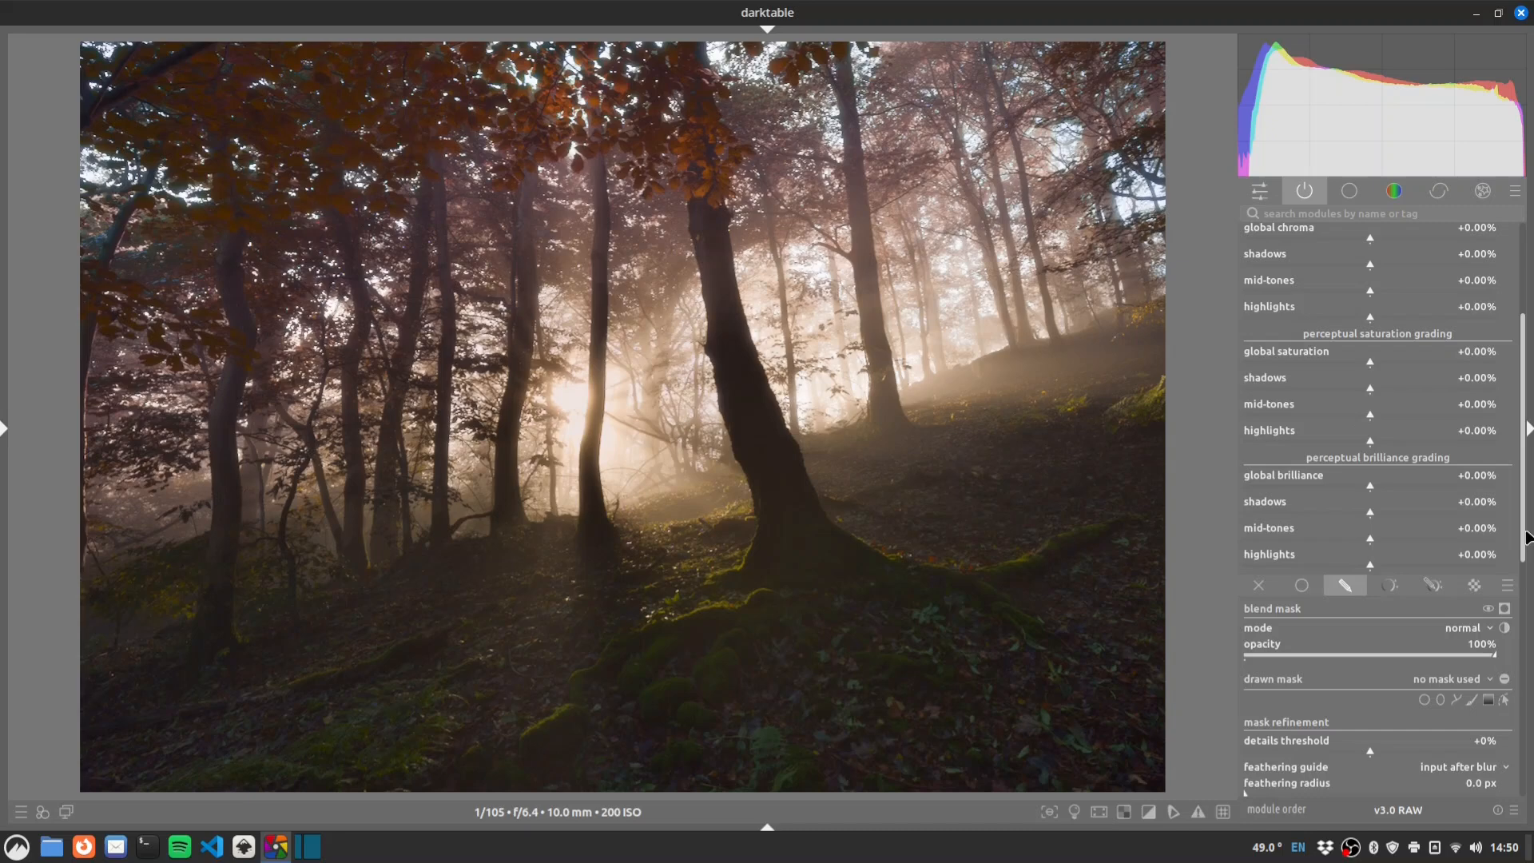
pyautogui.scroll(-4, 1341, 542)
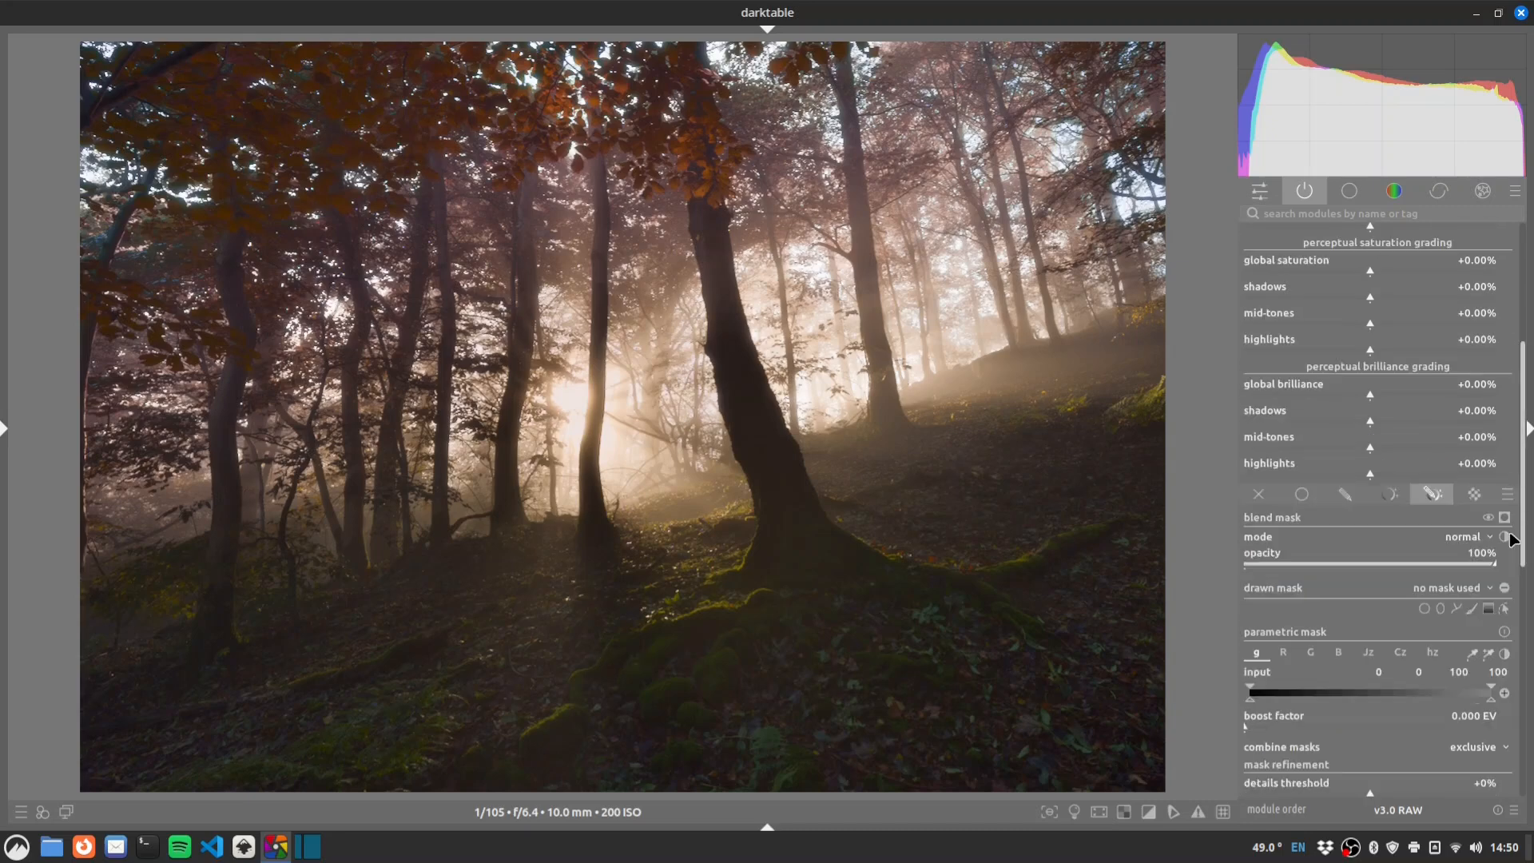
# Draw a closed path mask around the forest floor and the mossy roots of the large leaning tree.
pyautogui.click(1457, 515)
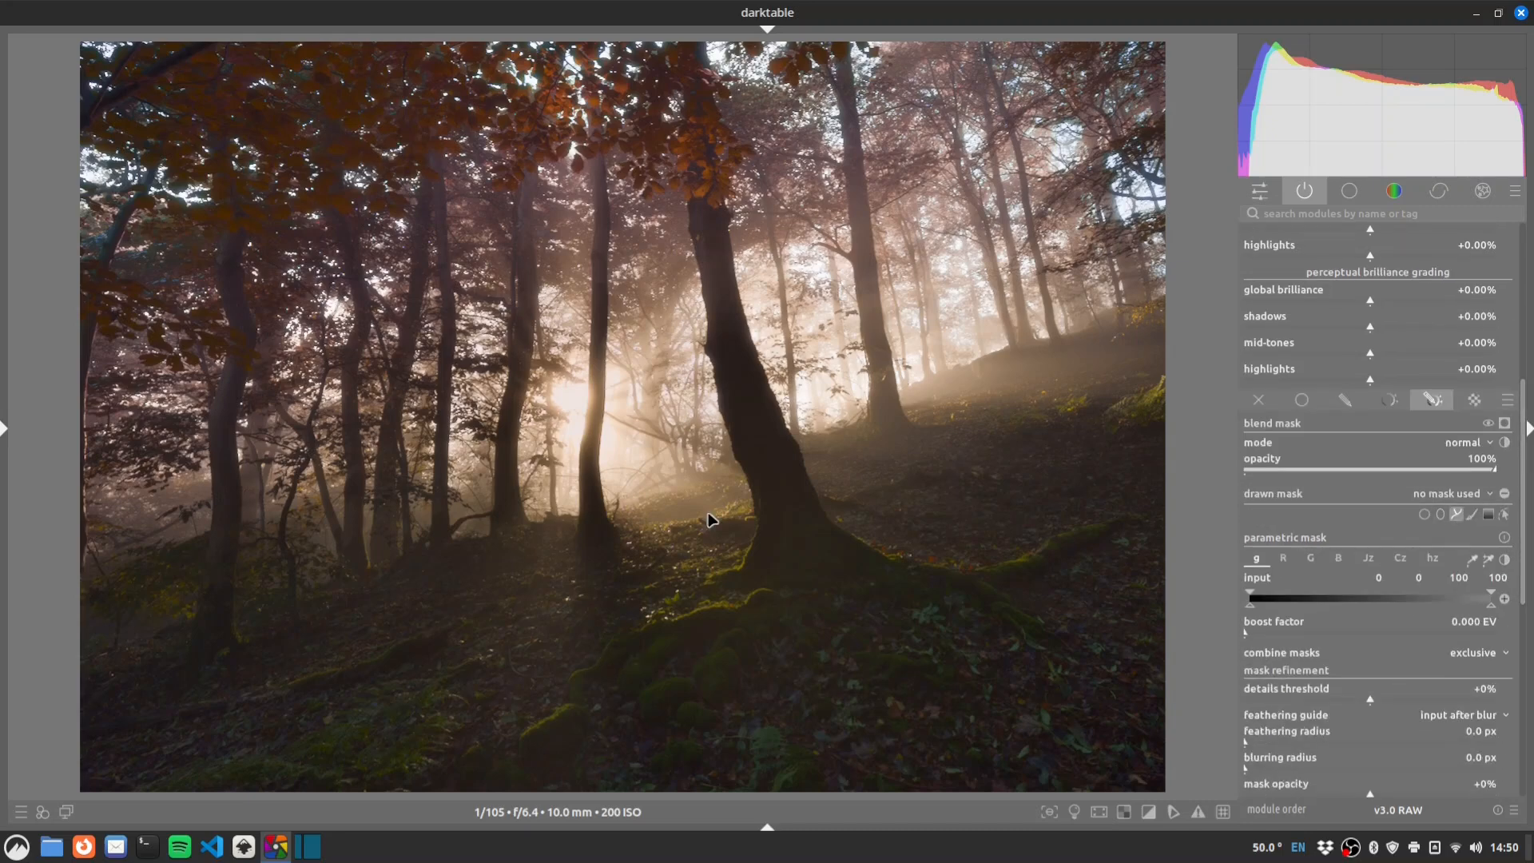
pyautogui.click(626, 501)
pyautogui.click(392, 765)
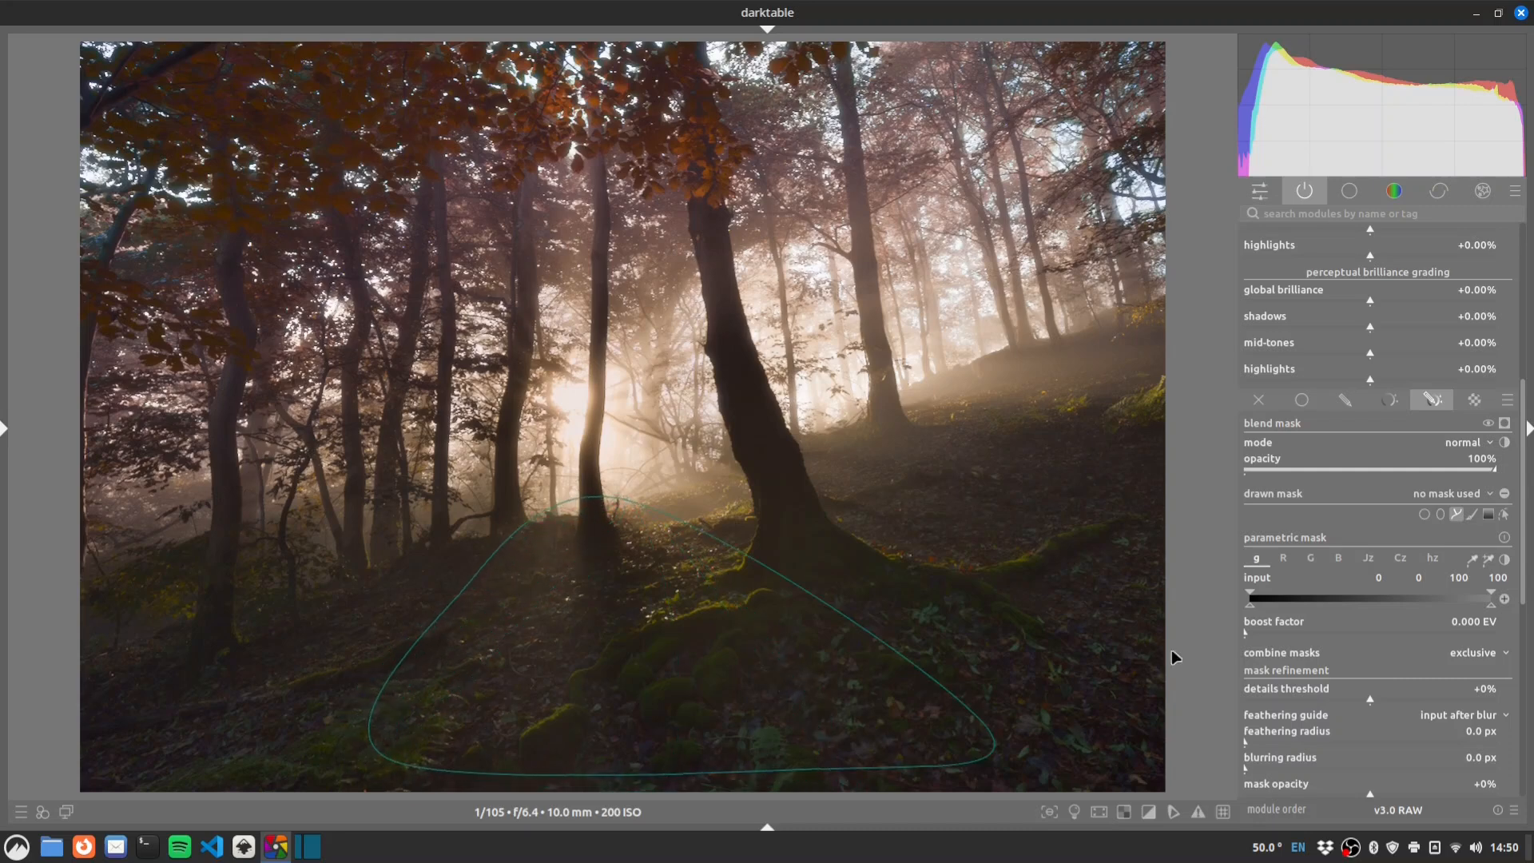
pyautogui.click(1075, 569)
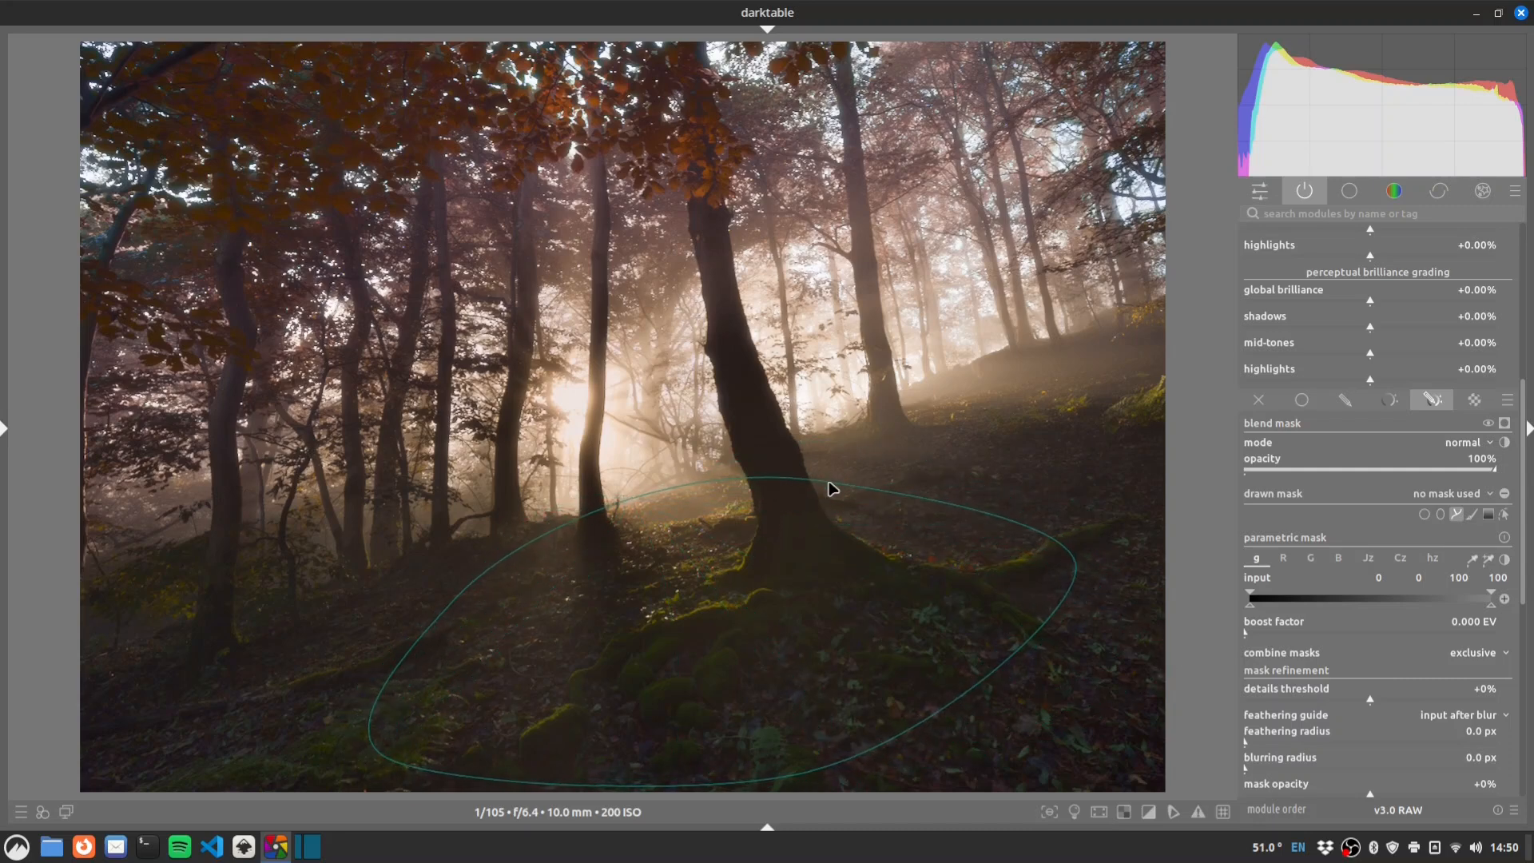
pyautogui.rightClick(819, 488)
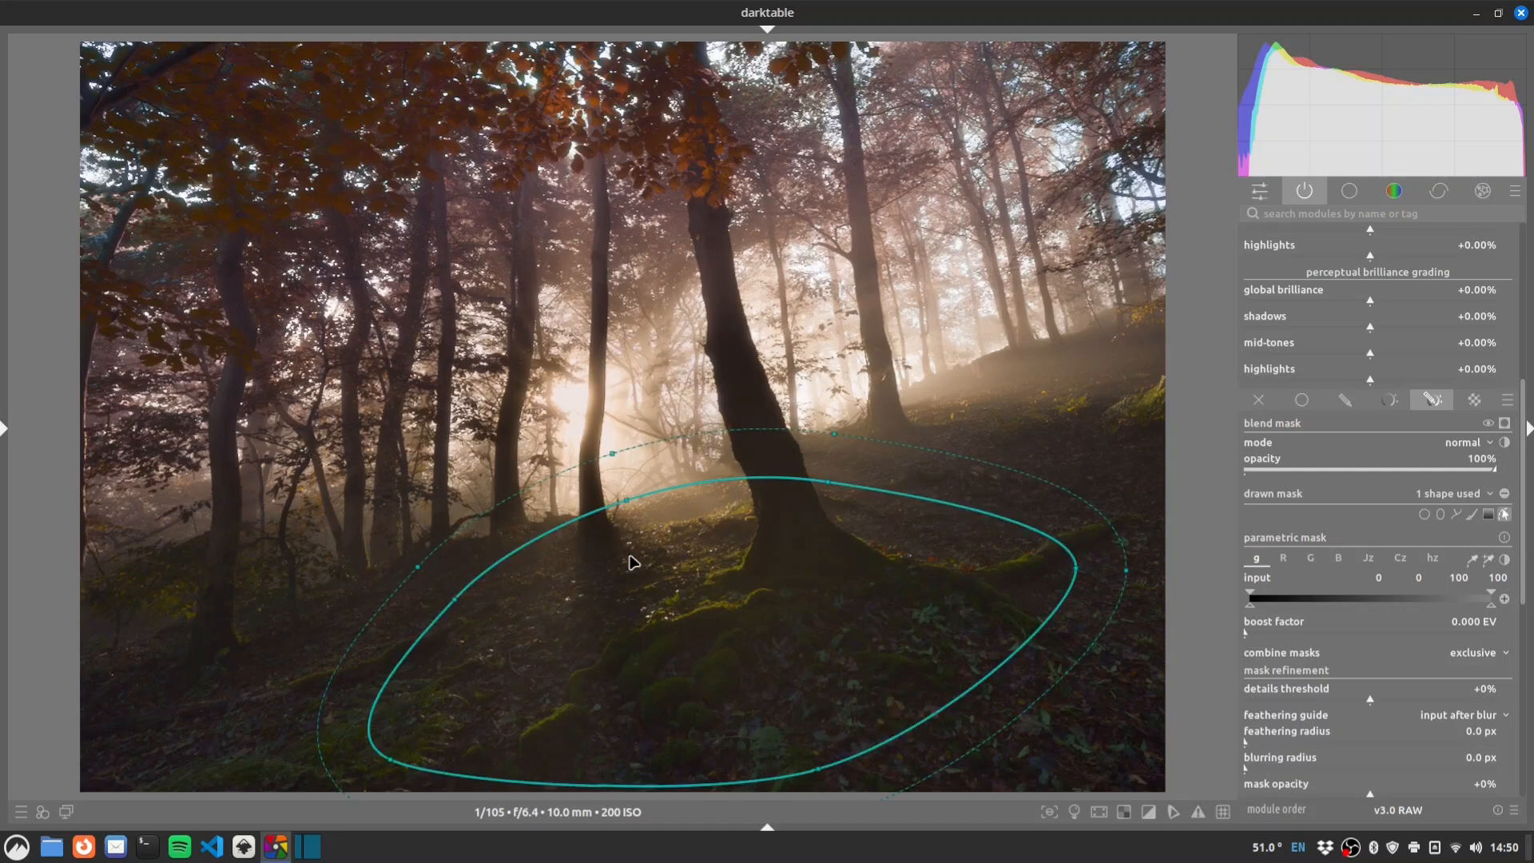
# Raise the masked ground's brilliance highlights to +68.09% and its perceptual saturation highlights to +31.27%.
pyautogui.moveTo(1364, 377); pyautogui.dragTo(1442, 378)
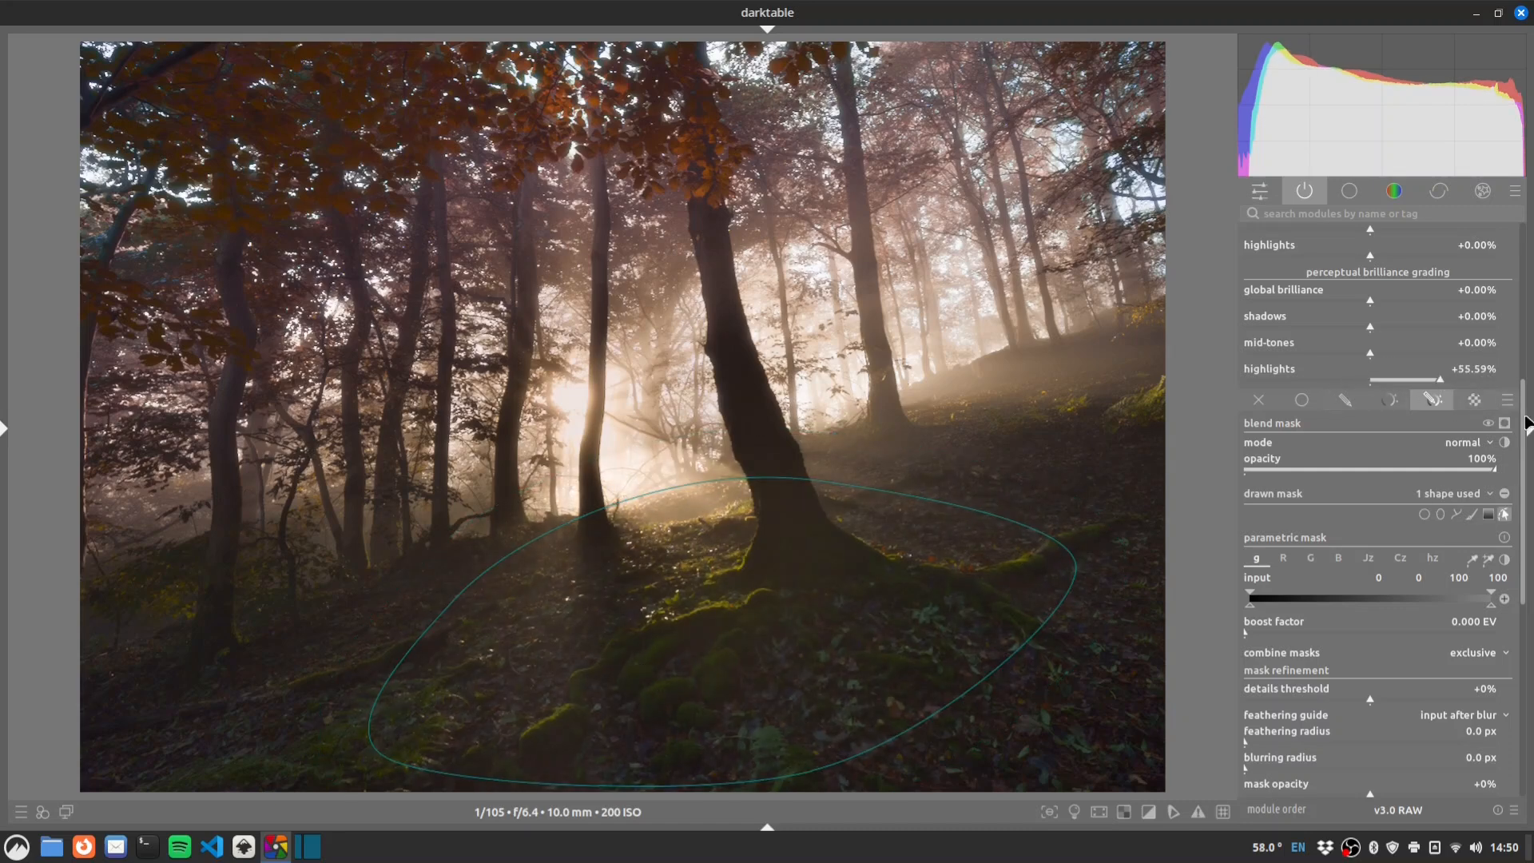
pyautogui.moveTo(1524, 414); pyautogui.dragTo(1523, 374)
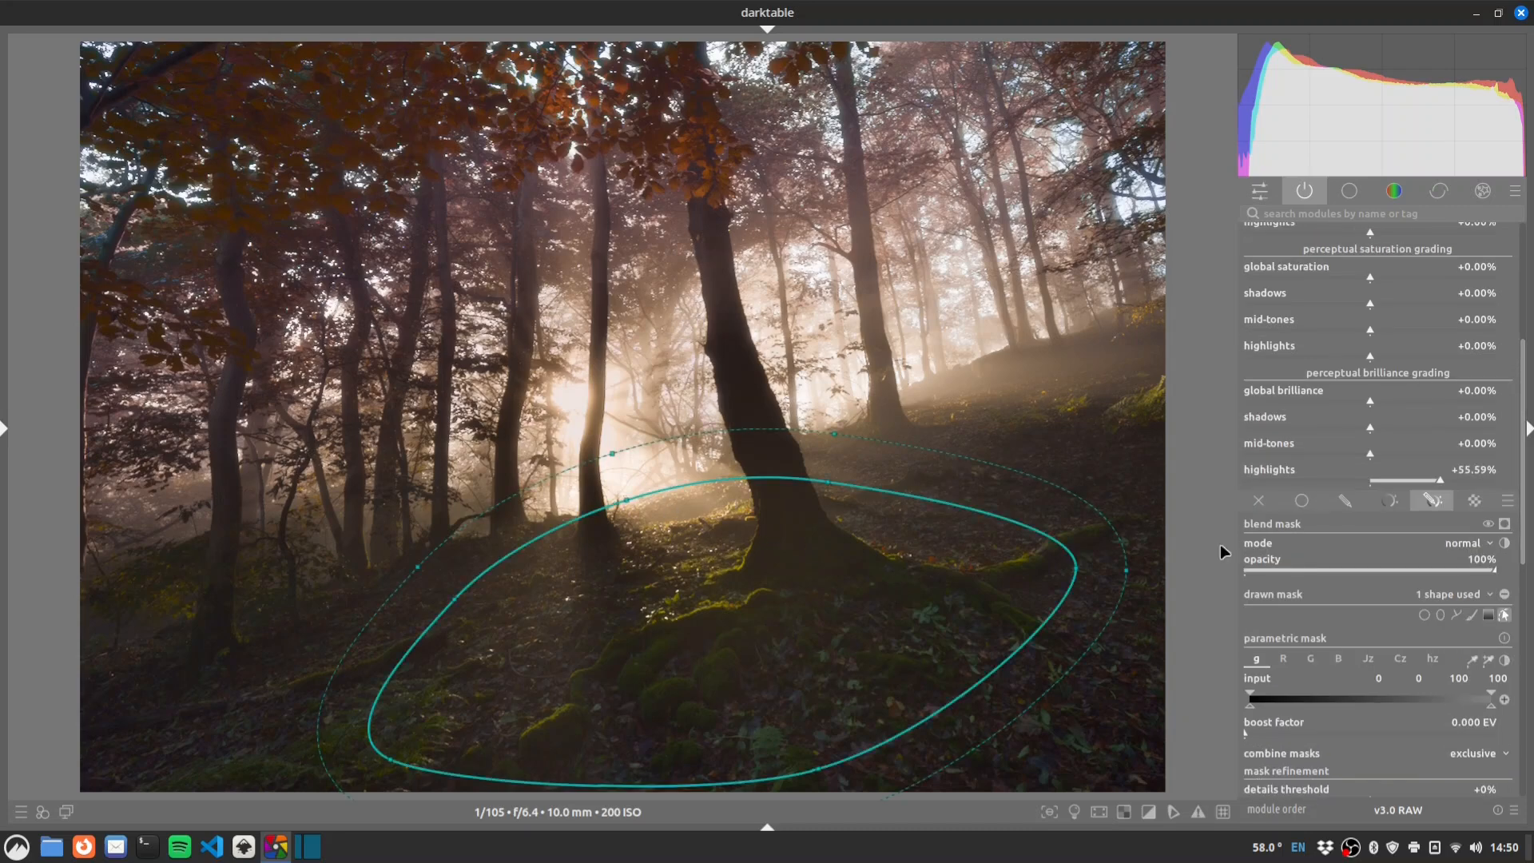
pyautogui.moveTo(1441, 477); pyautogui.dragTo(1456, 478)
pyautogui.scroll(5, 1407, 480)
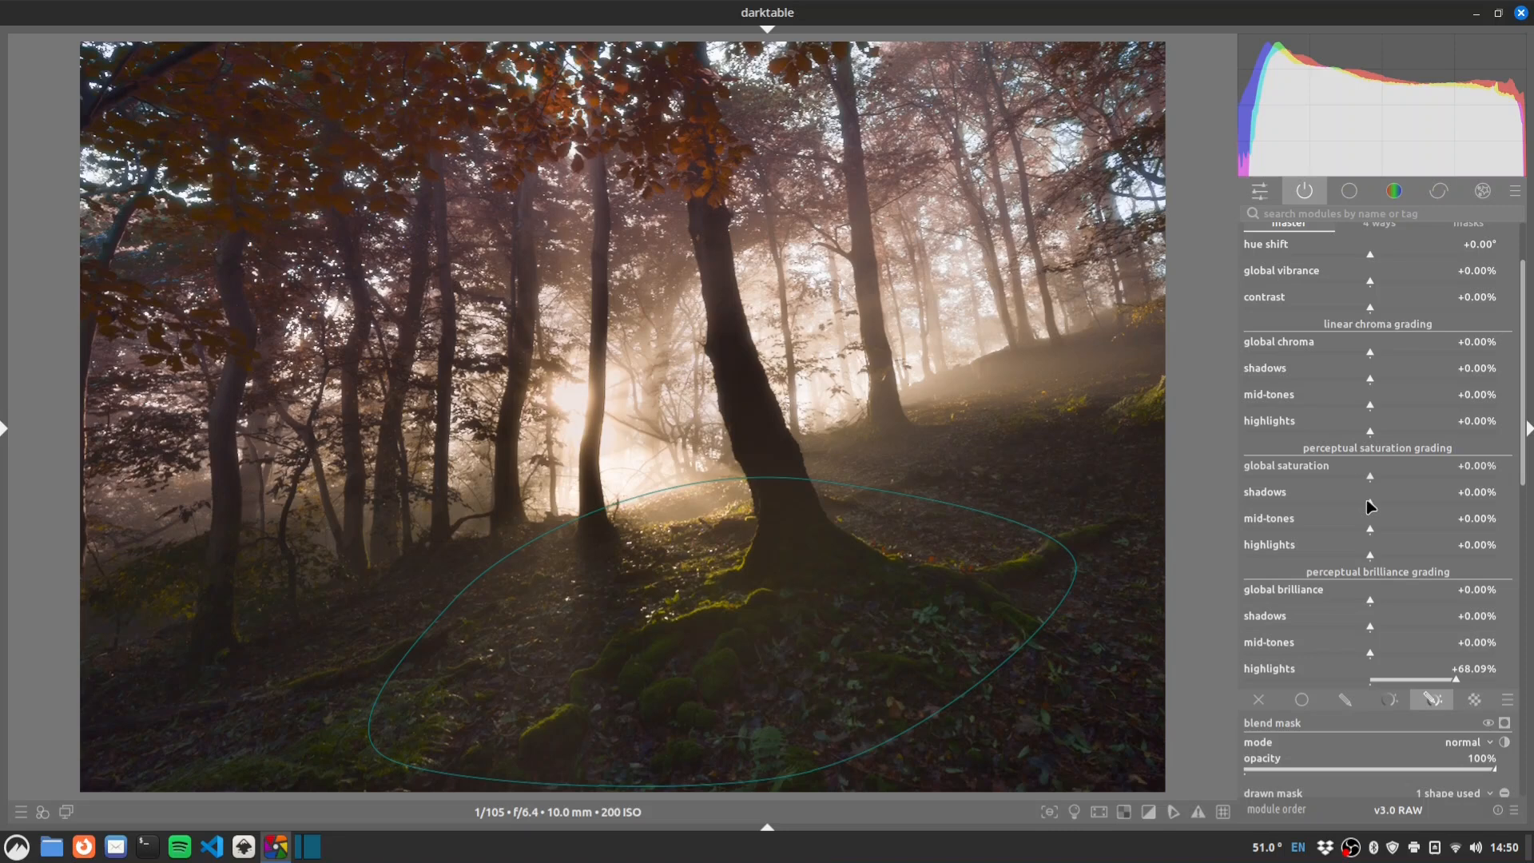
pyautogui.moveTo(1381, 555); pyautogui.dragTo(1409, 554)
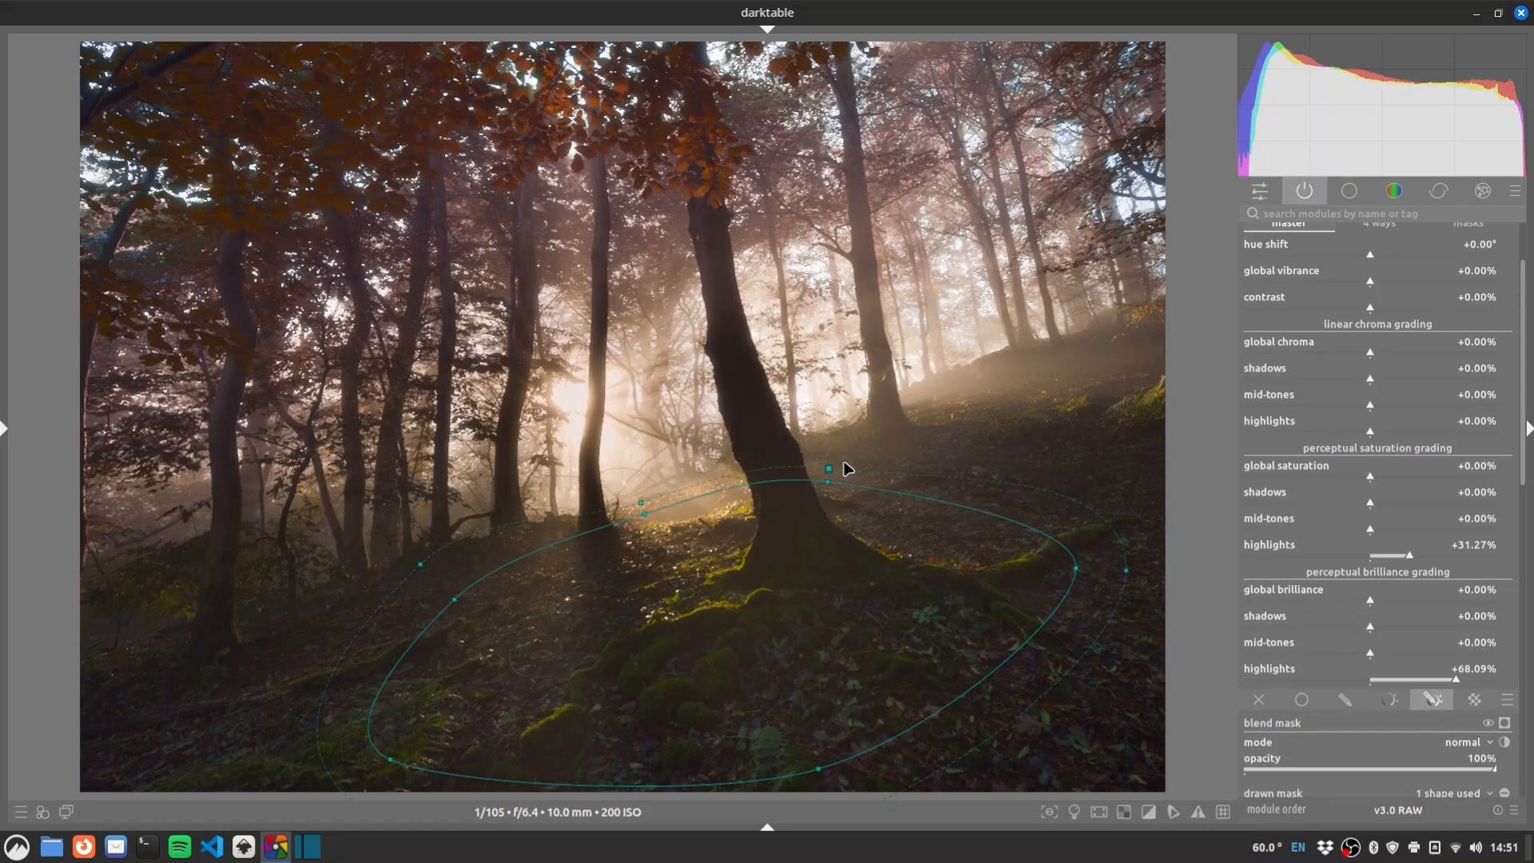
# Set the ground mask's feathering radius to 47.8 px and raise the lower limit of its parametric g input range.
pyautogui.scroll(-5, 1366, 664)
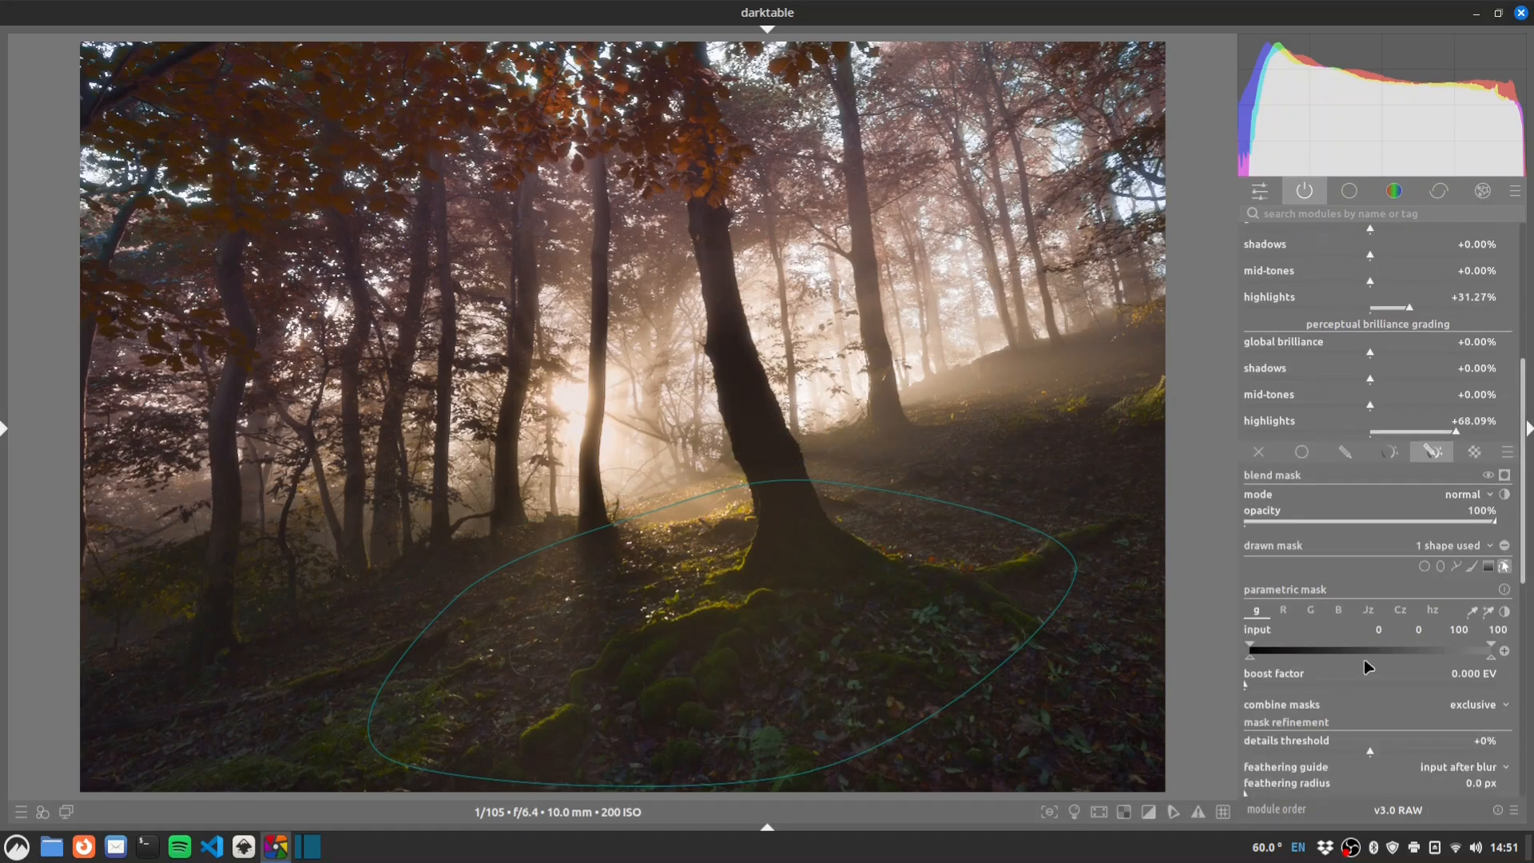
pyautogui.scroll(-4, 1526, 511)
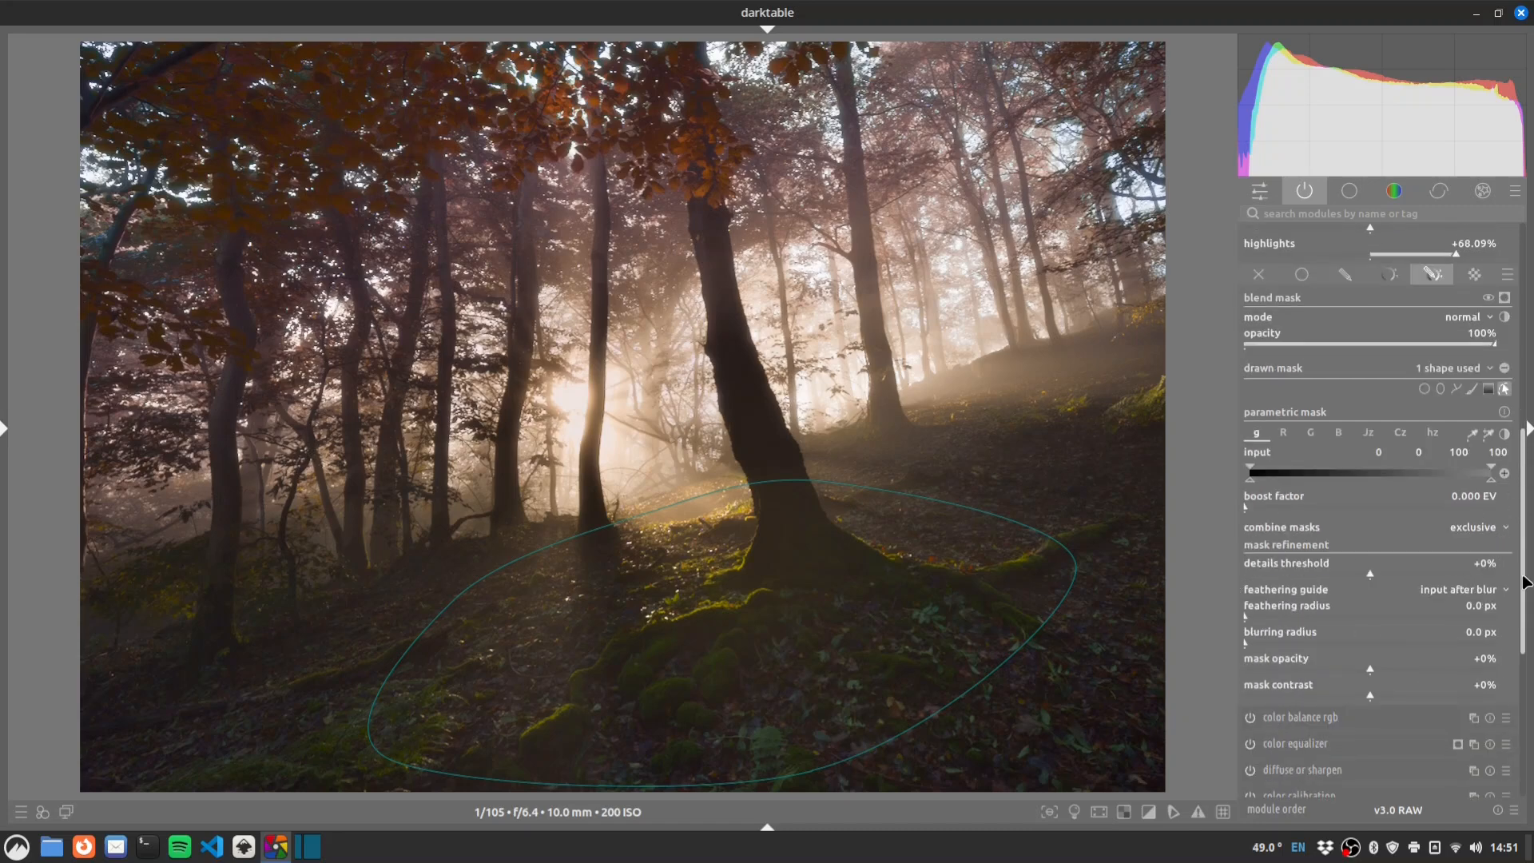
pyautogui.moveTo(1277, 612); pyautogui.dragTo(1292, 612)
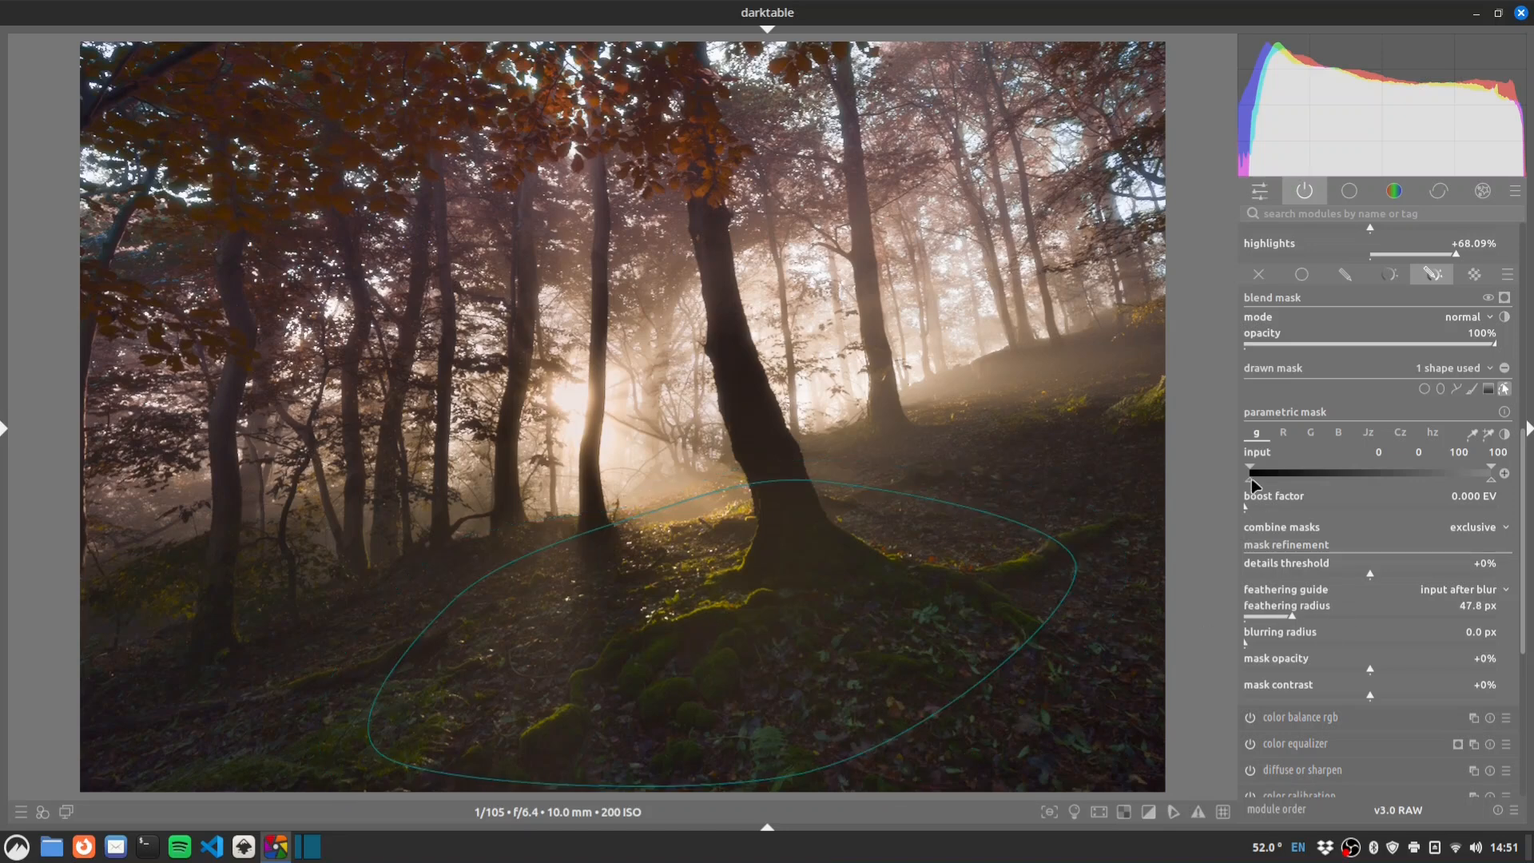
pyautogui.moveTo(1253, 480)
pyautogui.mouseDown()
pyautogui.moveTo(1337, 481)
pyautogui.moveTo(1292, 484)
pyautogui.mouseUp()
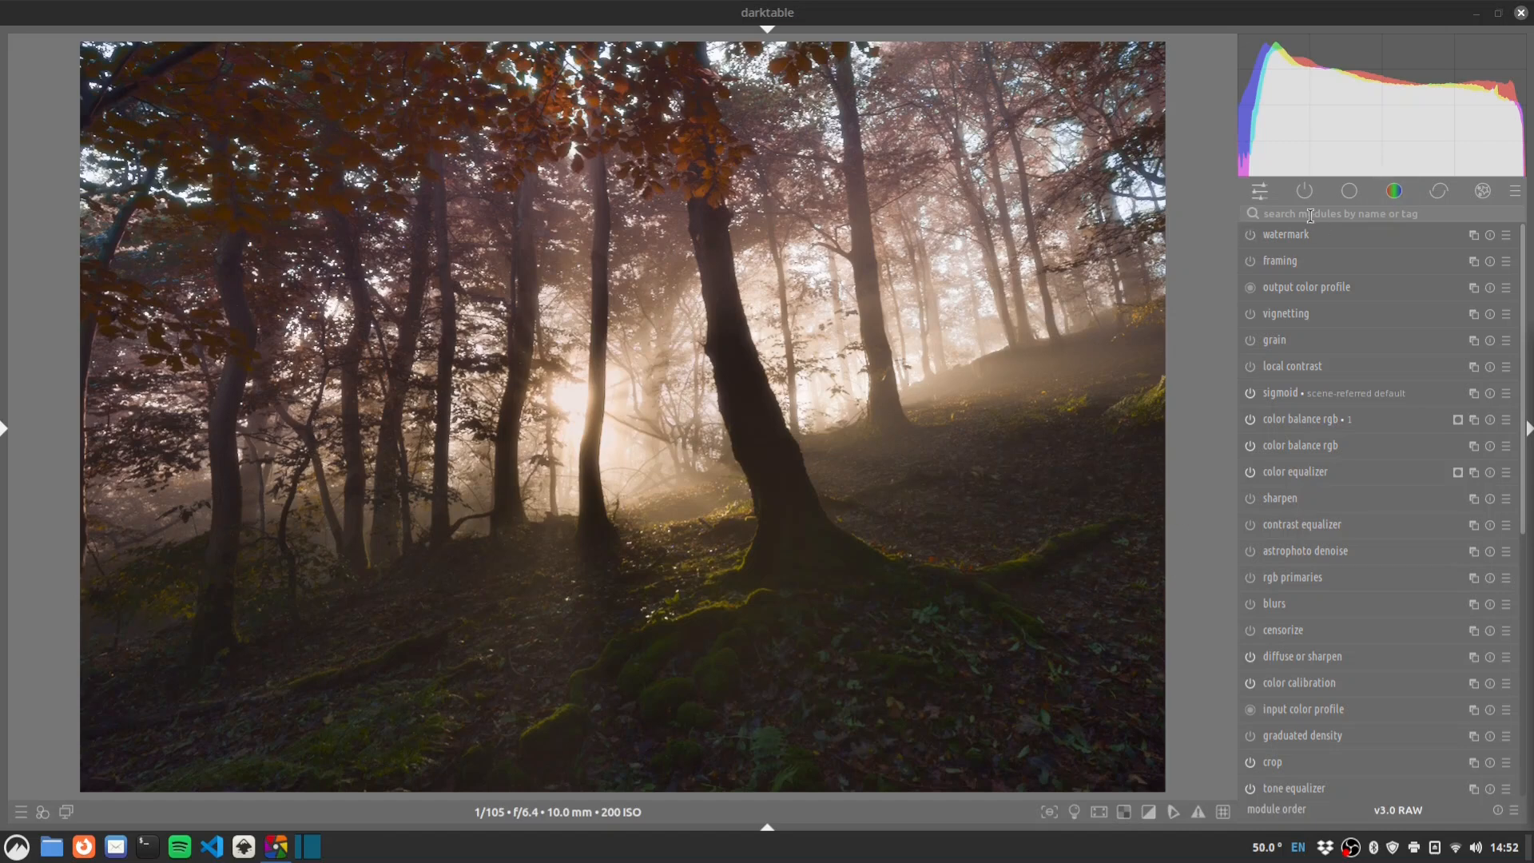
# Add another exposure instance with an inverted drawn mask, a wide ellipse around the sun and the central trees.
pyautogui.click(1304, 190)
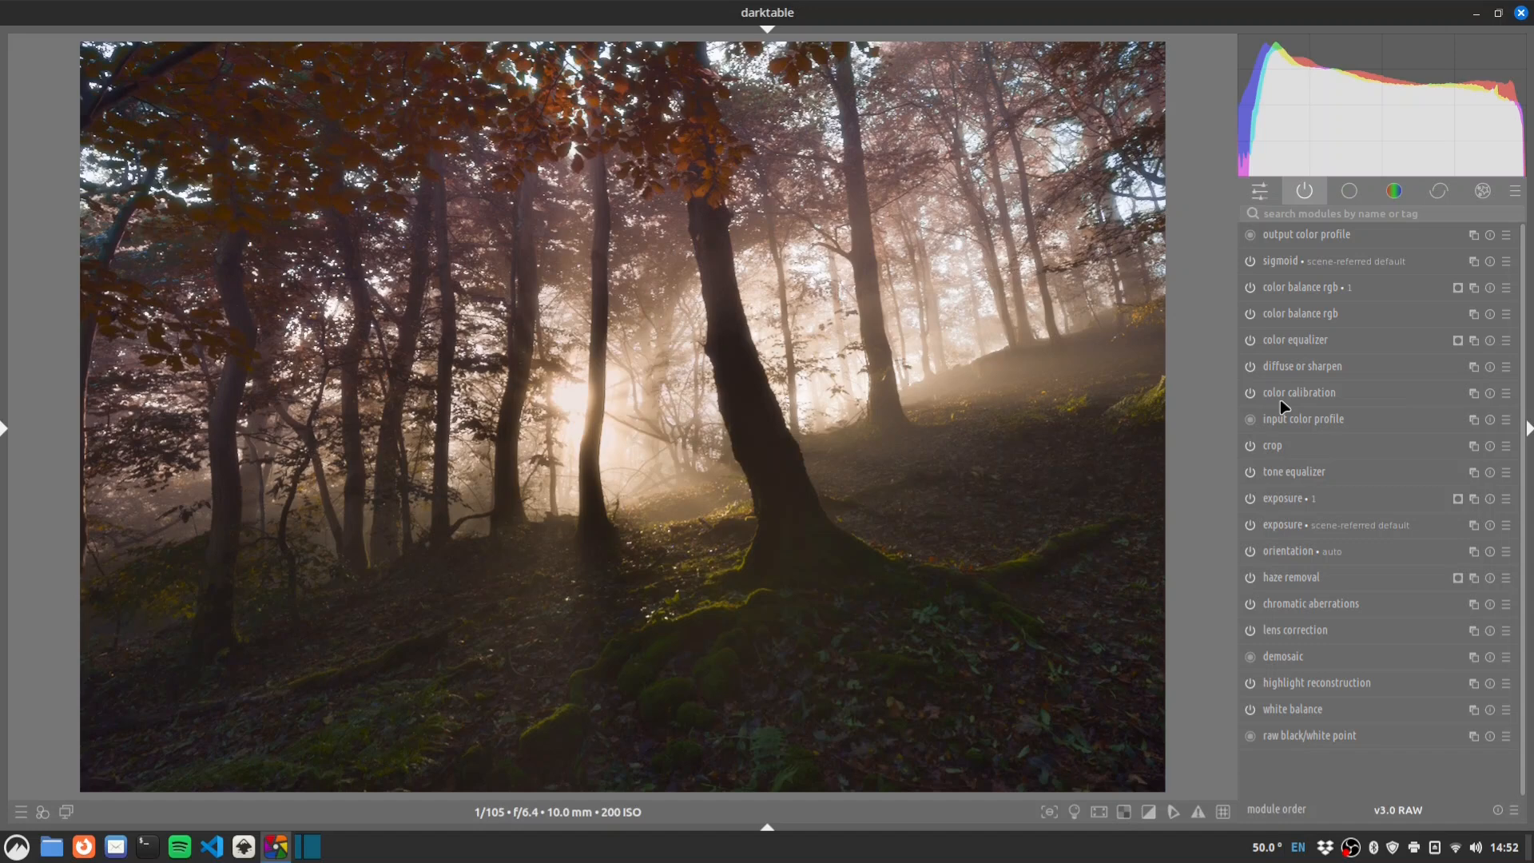
pyautogui.click(1478, 500)
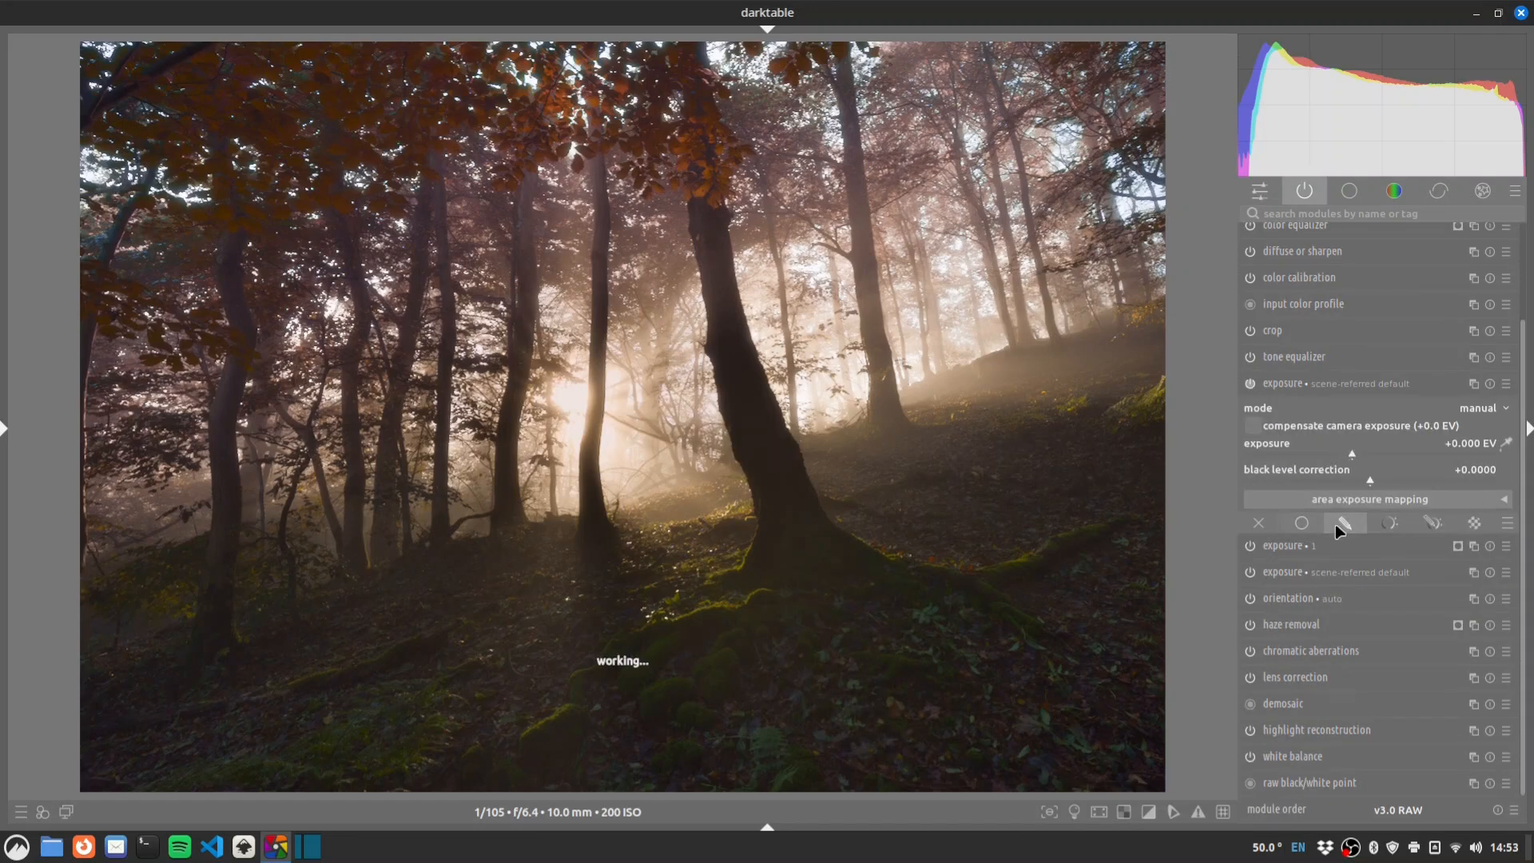
pyautogui.click(1343, 524)
pyautogui.click(1440, 490)
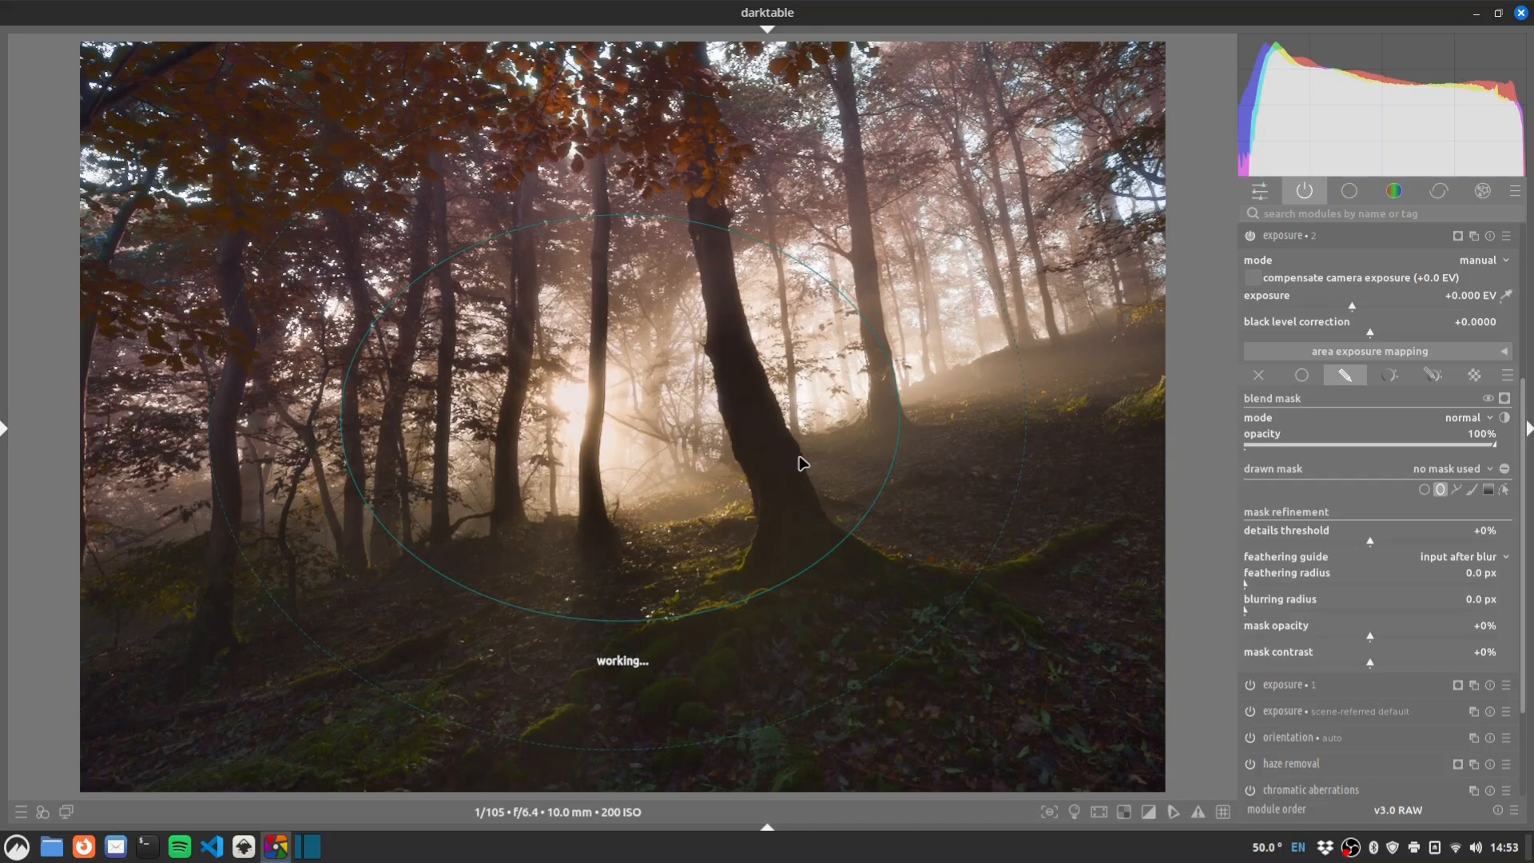
pyautogui.click(605, 415)
pyautogui.moveTo(884, 414); pyautogui.dragTo(1087, 410)
pyautogui.moveTo(818, 416)
pyautogui.mouseDown()
pyautogui.moveTo(815, 400)
pyautogui.moveTo(785, 411)
pyautogui.moveTo(741, 331)
pyautogui.moveTo(815, 376)
pyautogui.moveTo(812, 397)
pyautogui.mouseUp()
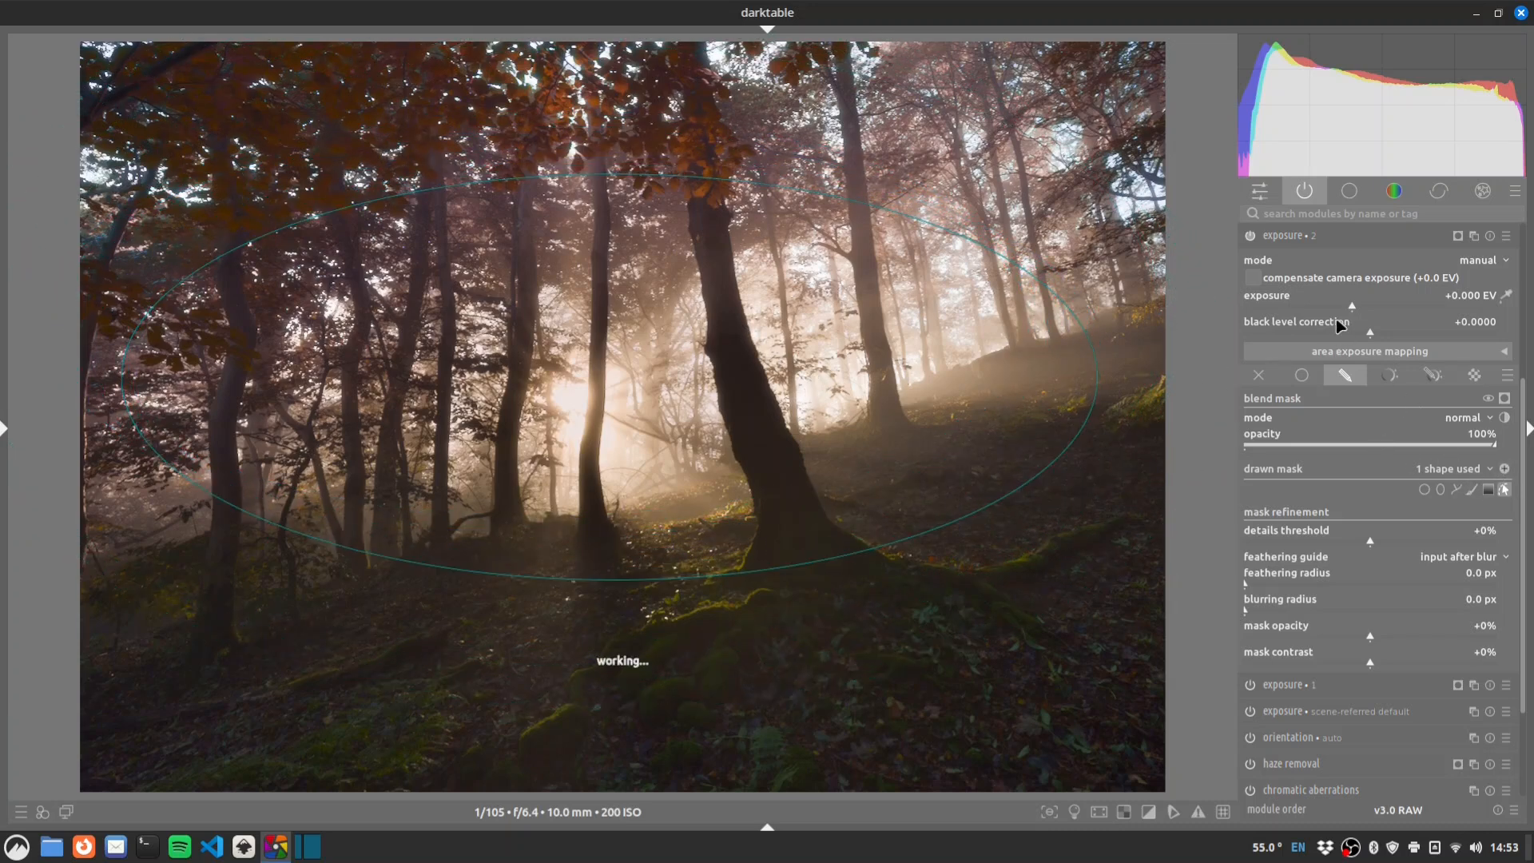
# Darken the area outside the ellipse with an exposure of -1.372 EV, then shift the ellipse lower and make it slightly taller.
pyautogui.moveTo(1352, 306); pyautogui.dragTo(1304, 309)
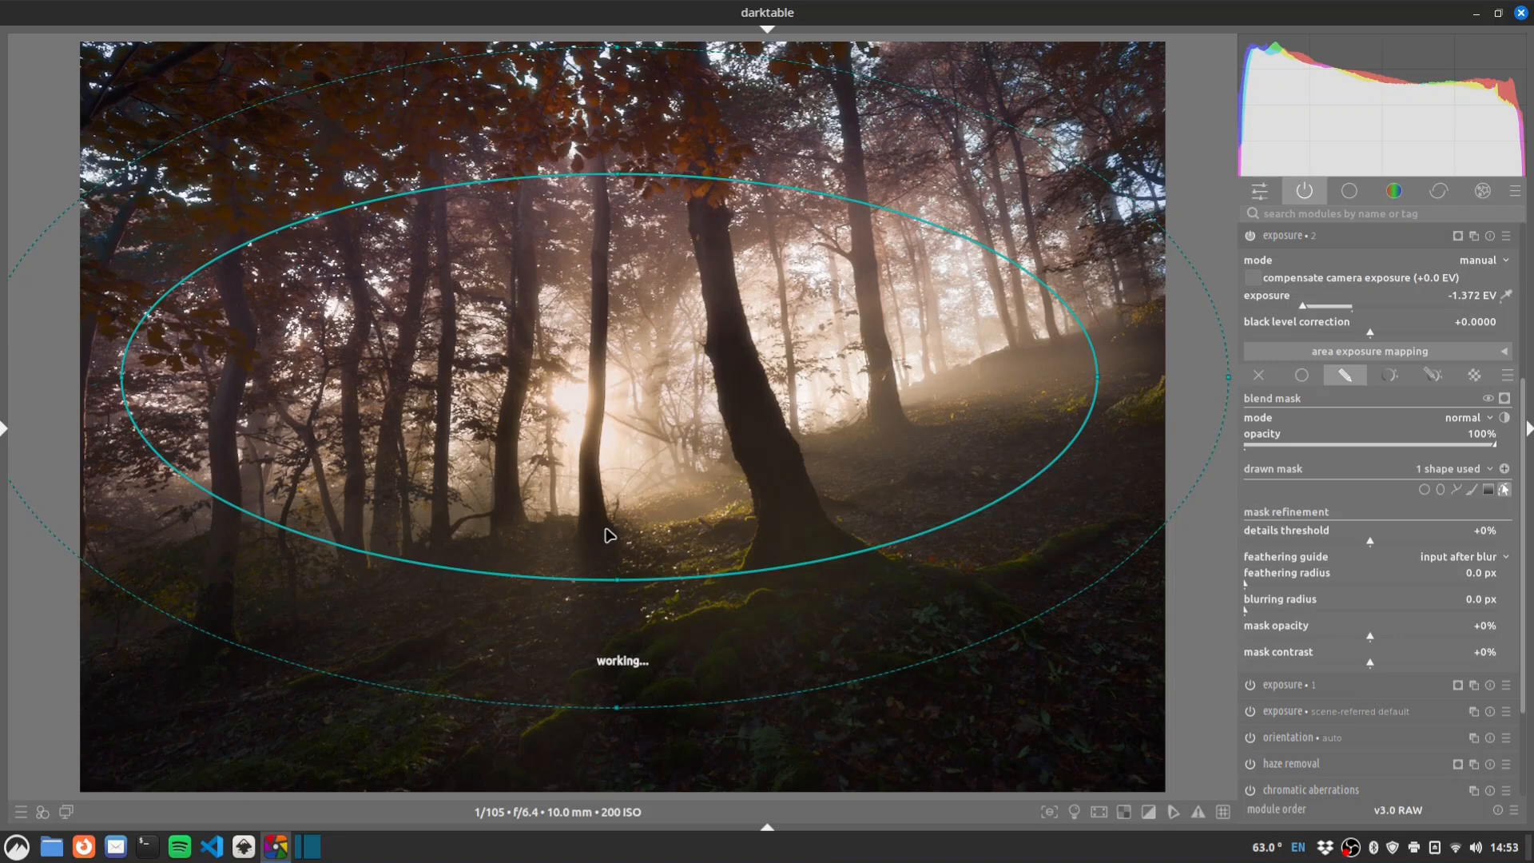
pyautogui.moveTo(606, 532); pyautogui.dragTo(637, 573)
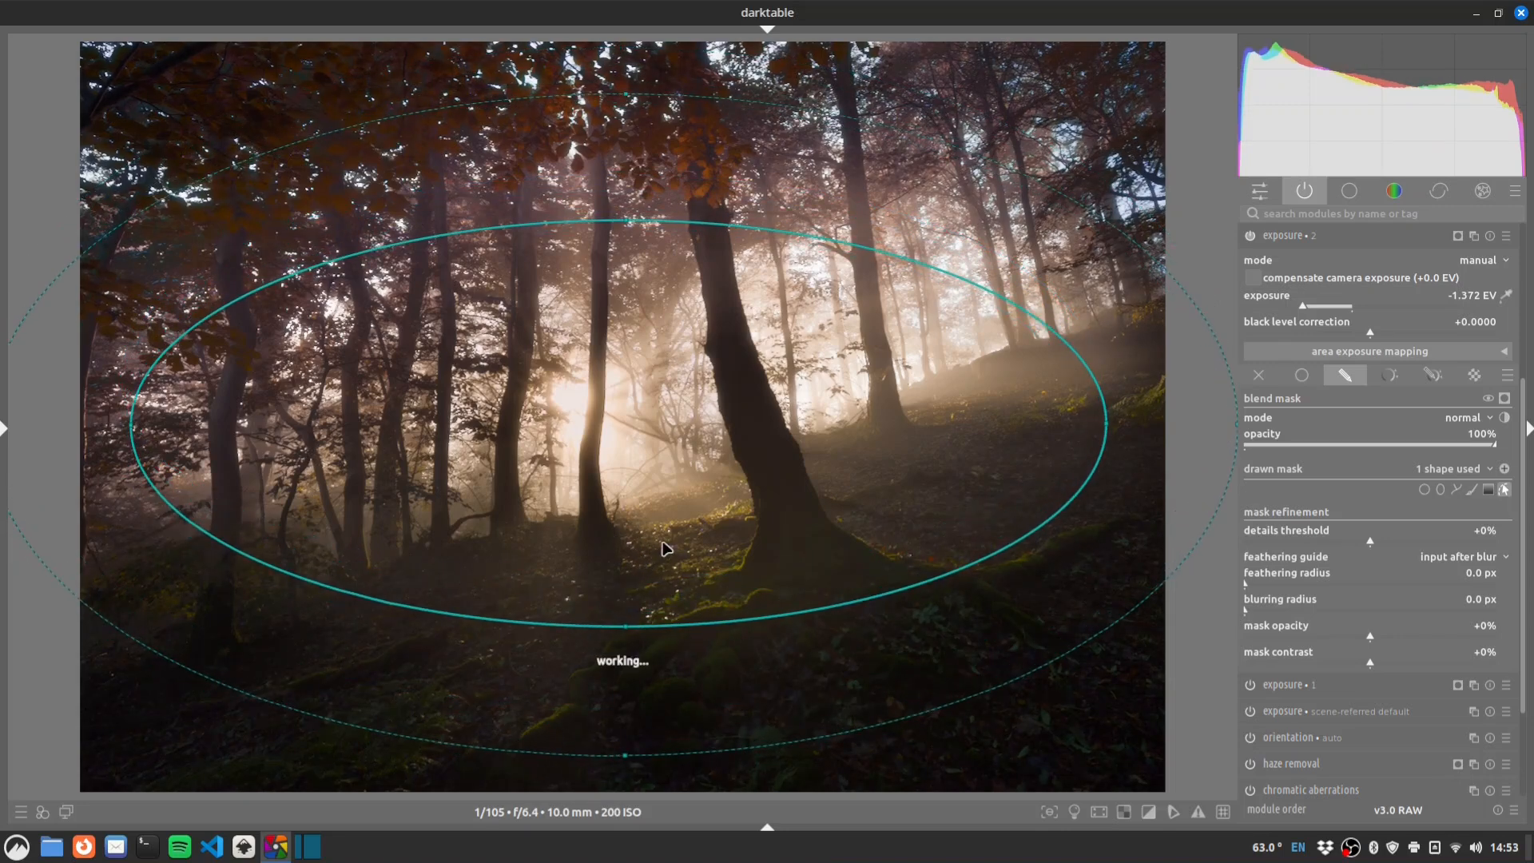
pyautogui.moveTo(631, 222); pyautogui.dragTo(635, 209)
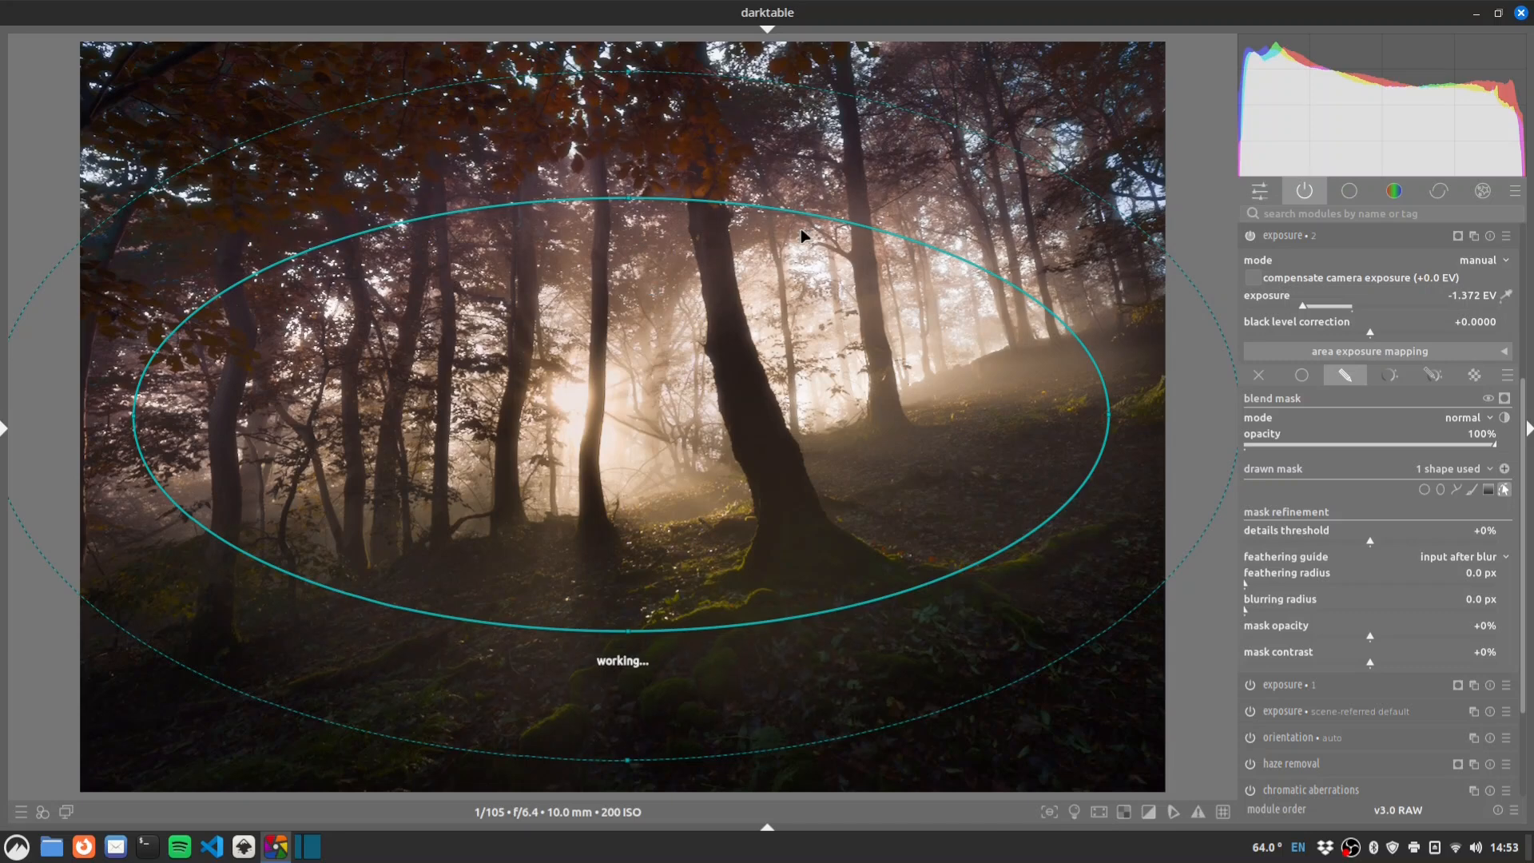
# Set the ellipse mask's feathering radius to 93.2 px and narrow its outer transition border.
pyautogui.click(1250, 237)
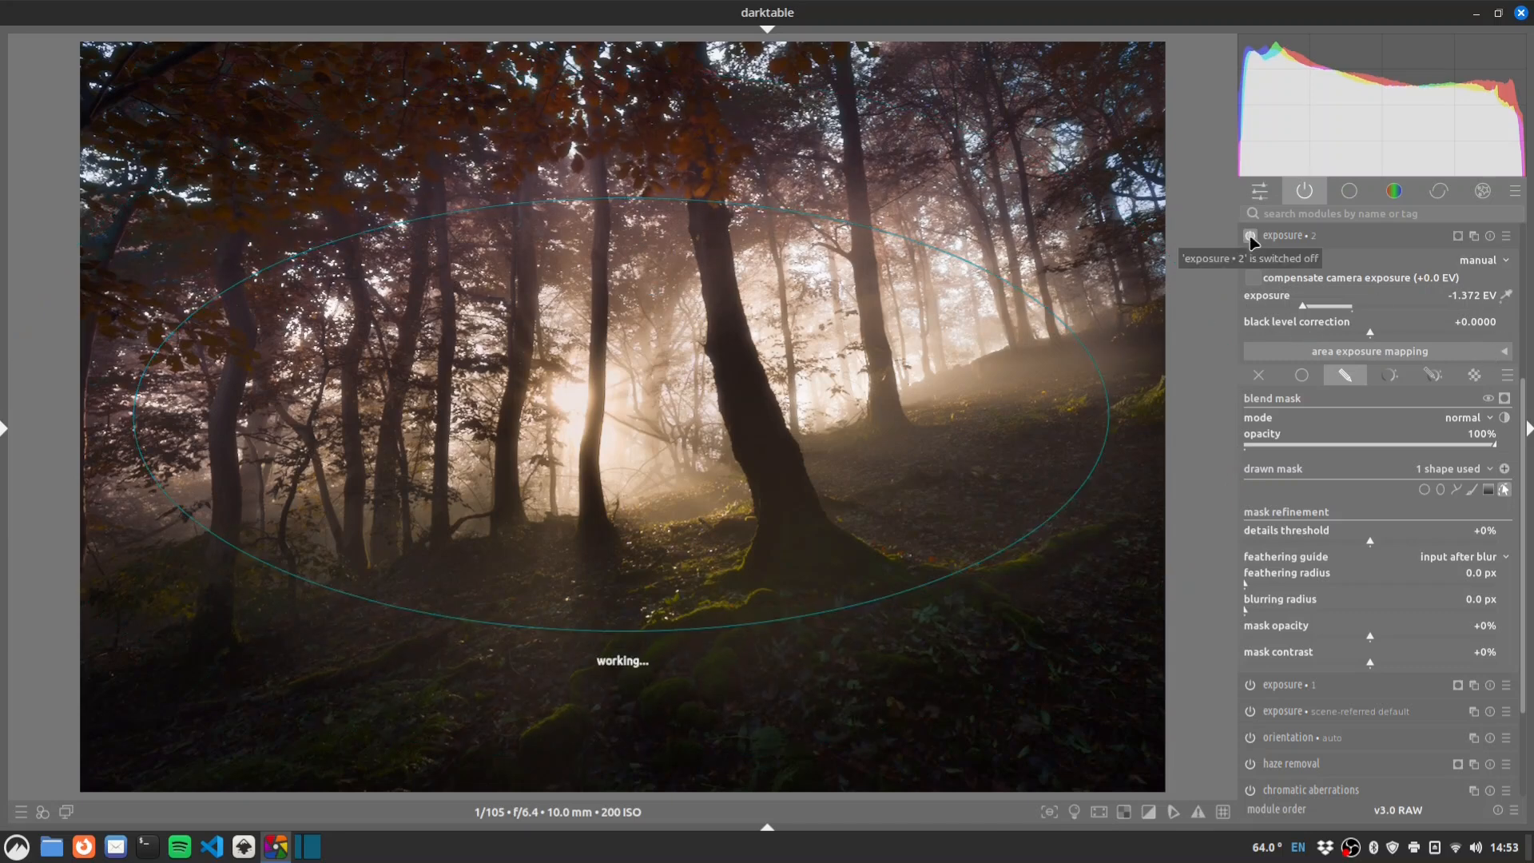
pyautogui.click(1250, 237)
pyautogui.click(1338, 584)
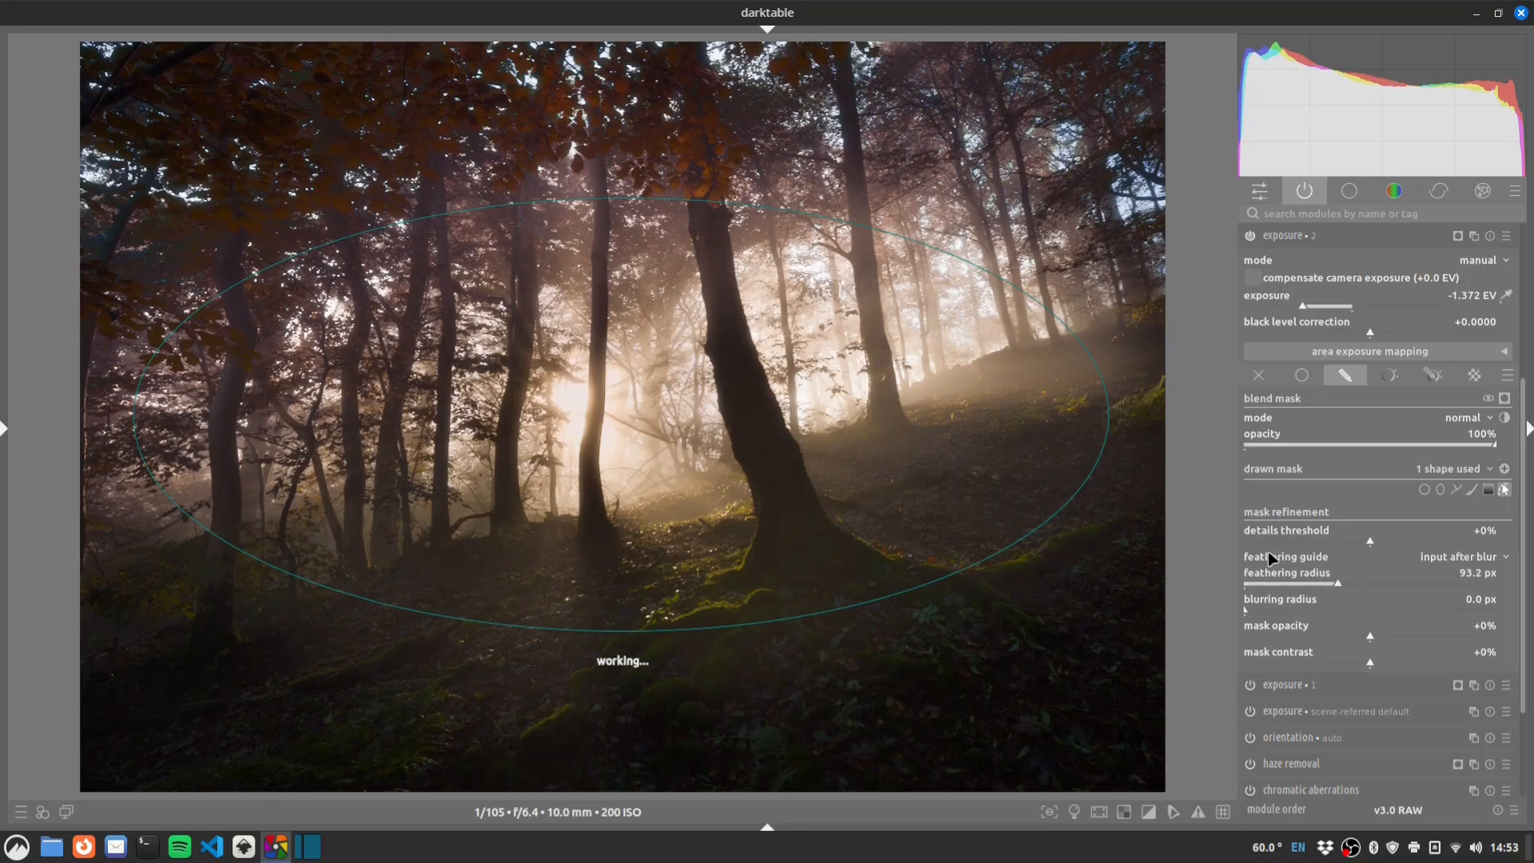
pyautogui.scroll(3, 781, 435)
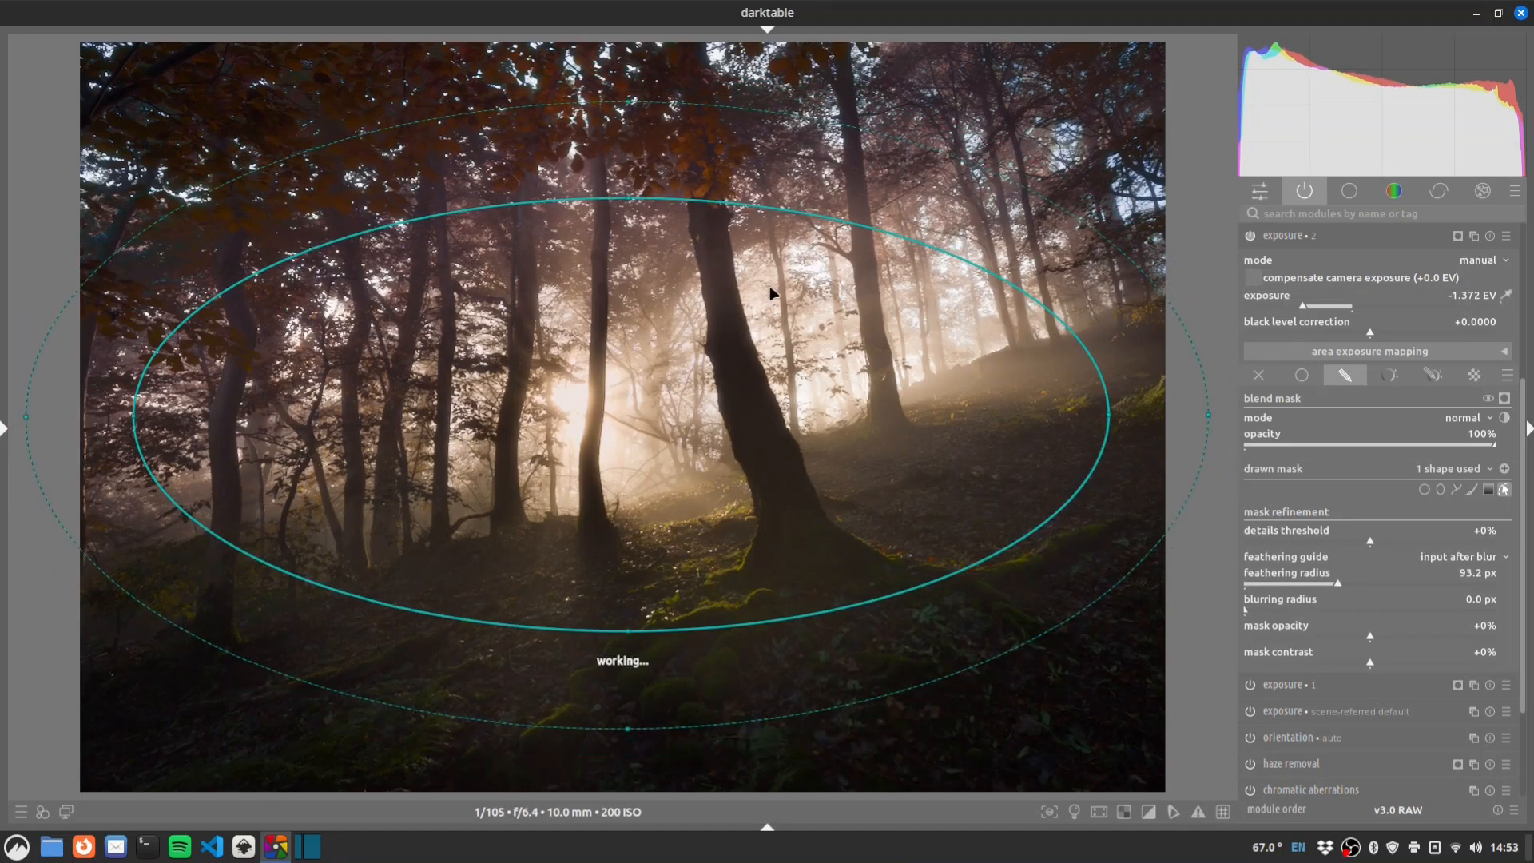
# Enlarge the ellipse vertically and recentre it higher so the upper foliage and mossy roots lie inside.
pyautogui.moveTo(719, 262); pyautogui.dragTo(745, 244)
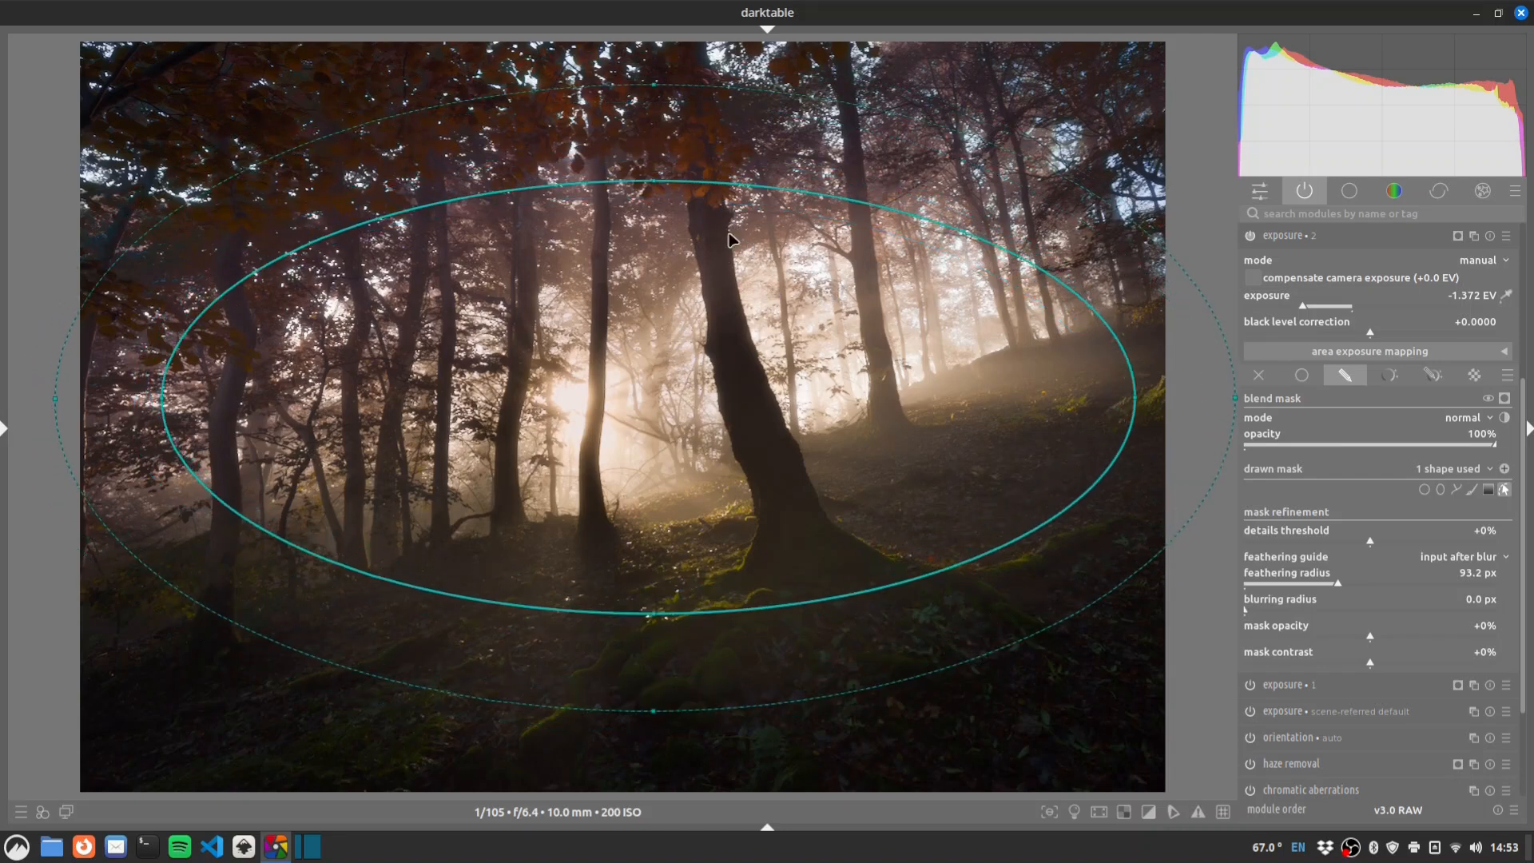
pyautogui.moveTo(660, 189); pyautogui.dragTo(656, 95)
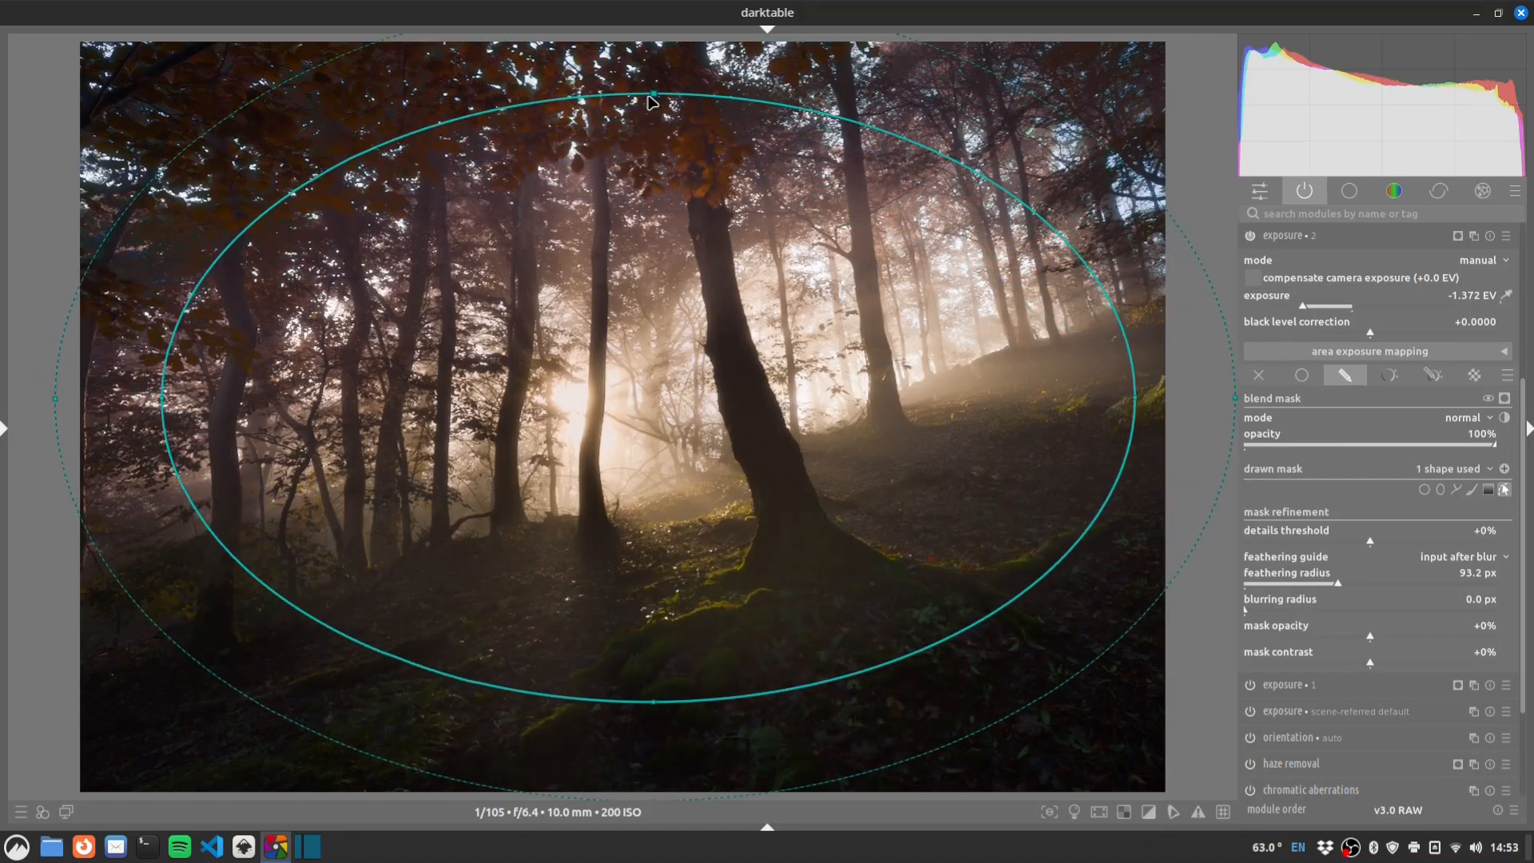
pyautogui.moveTo(661, 313); pyautogui.dragTo(665, 287)
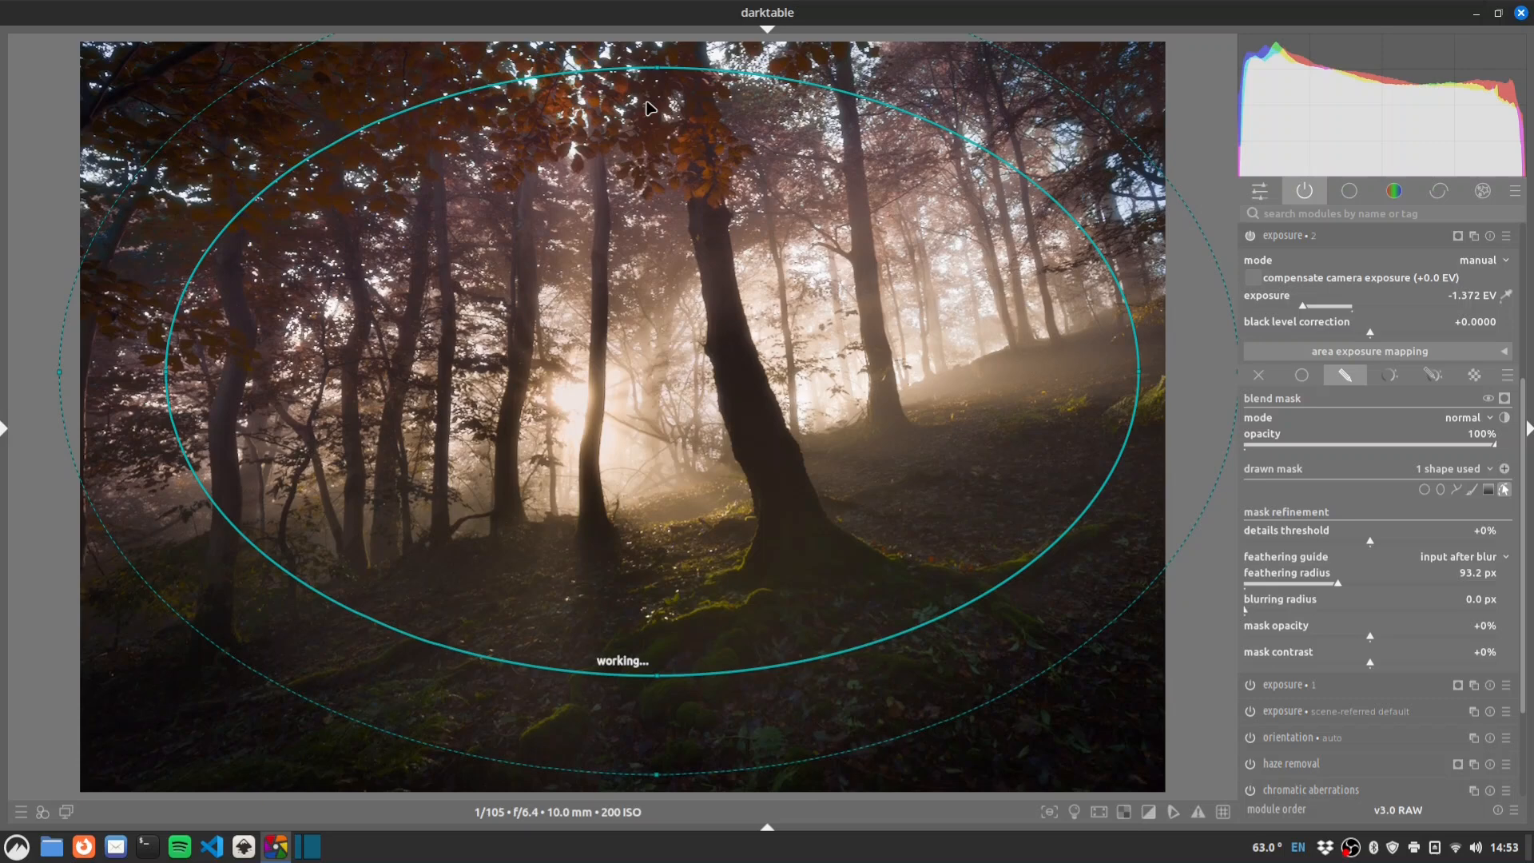
pyautogui.moveTo(686, 346); pyautogui.dragTo(688, 350)
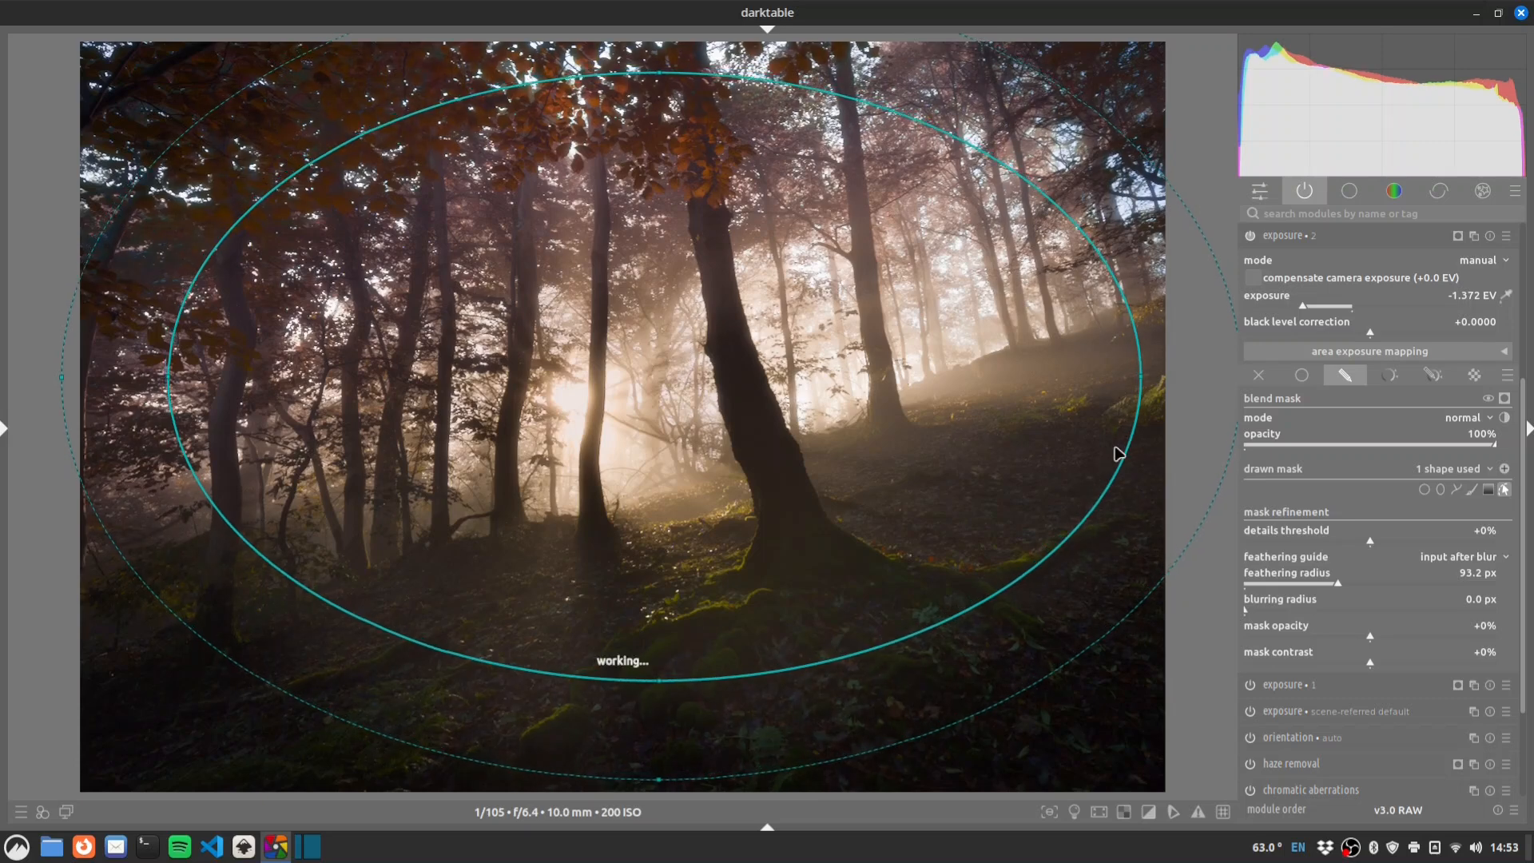
# Hide the mask outline and compare the photo with and without the vignette-like exposure darkening.
pyautogui.click(1504, 489)
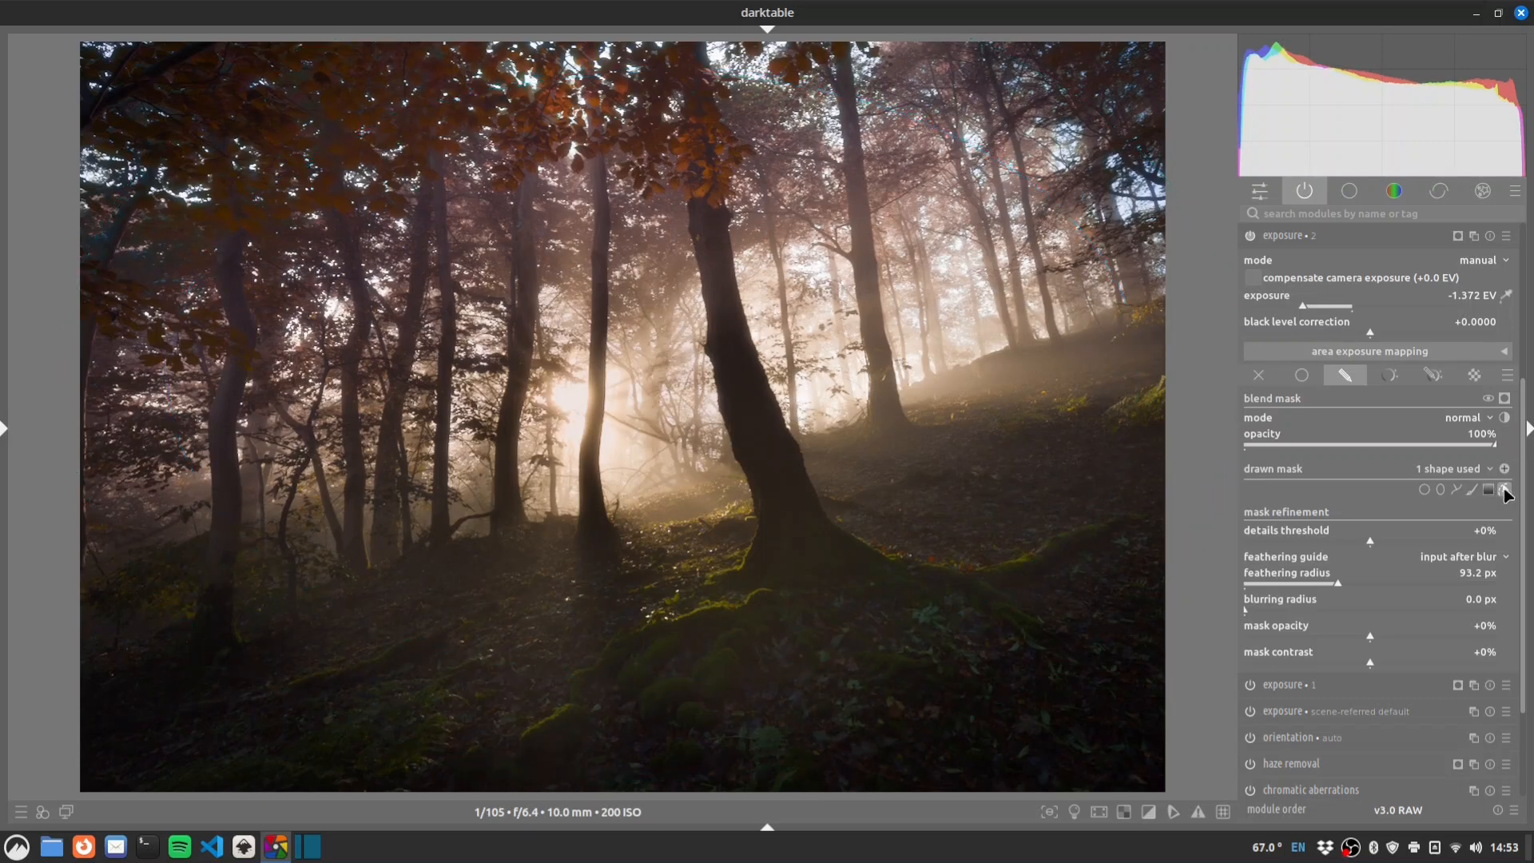
pyautogui.click(1250, 236)
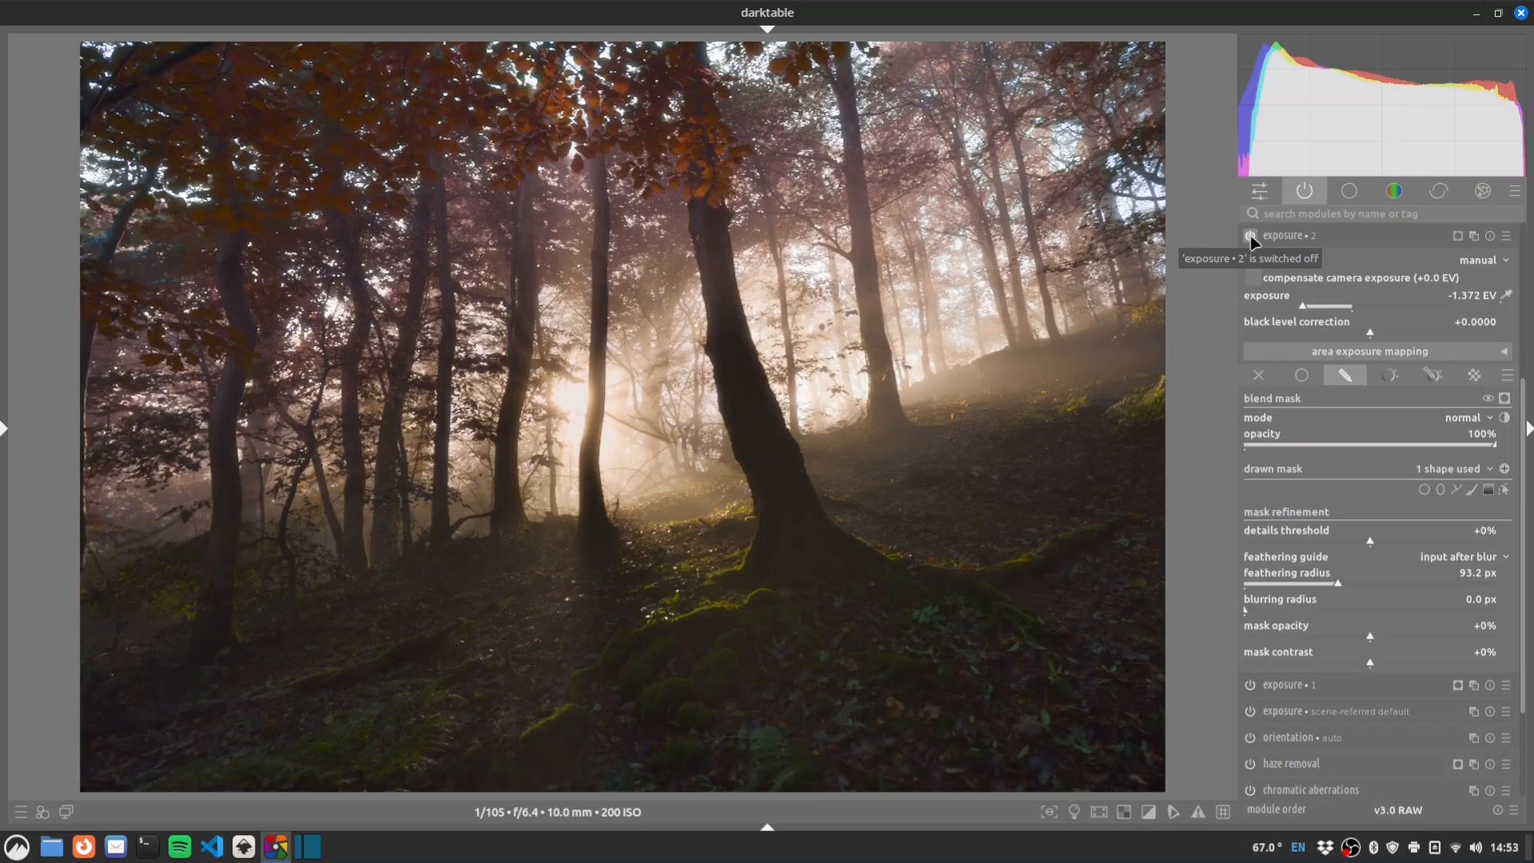
pyautogui.click(1250, 237)
pyautogui.click(1250, 236)
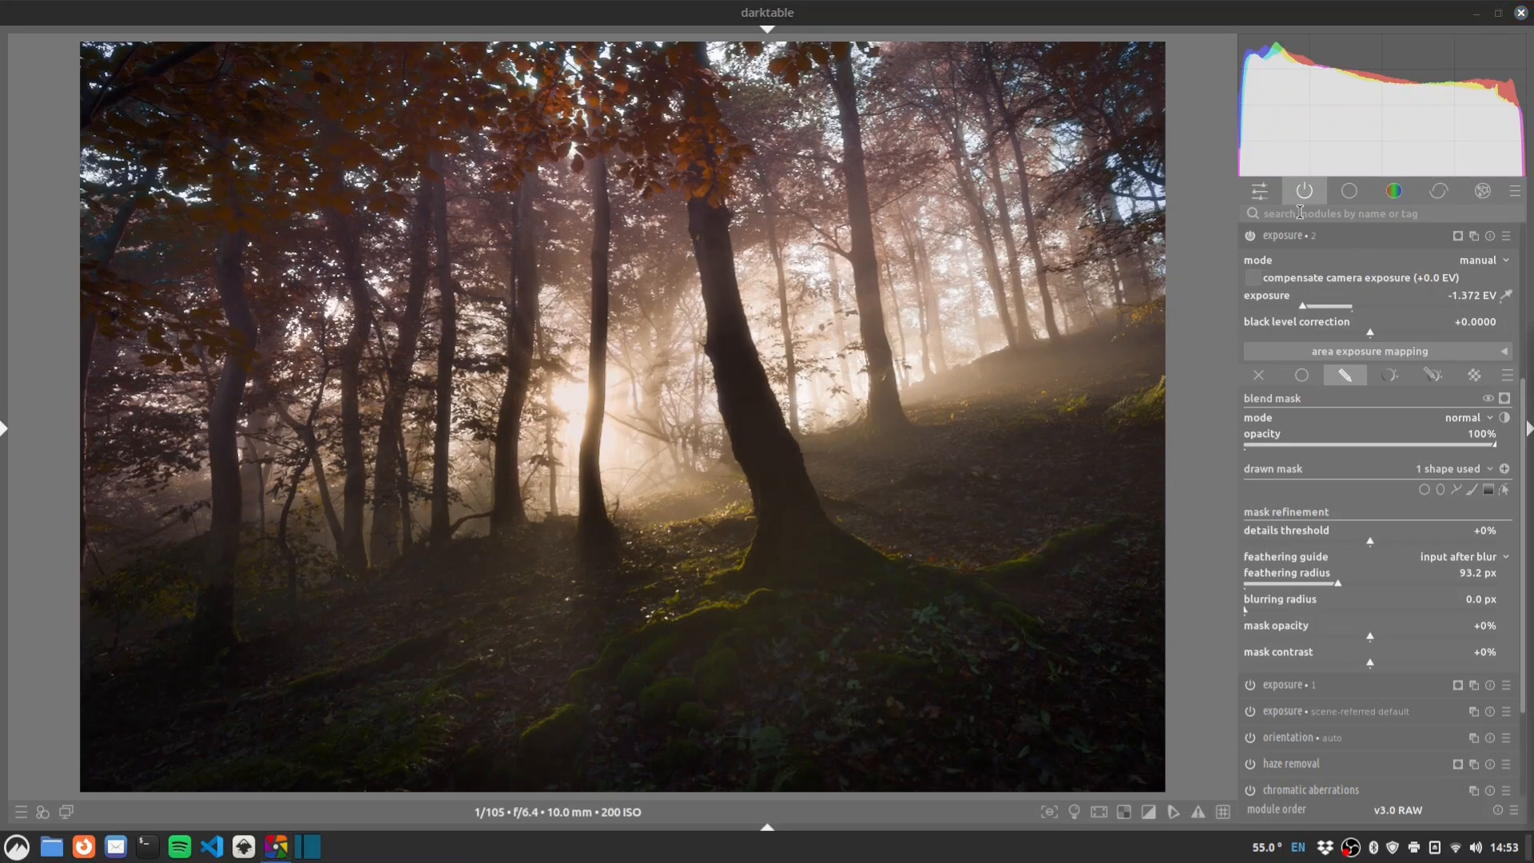
# Enable the contrast equalizer and slightly raise the luma curve across all detail scales using a wide adjustment radius.
pyautogui.click(1325, 212)
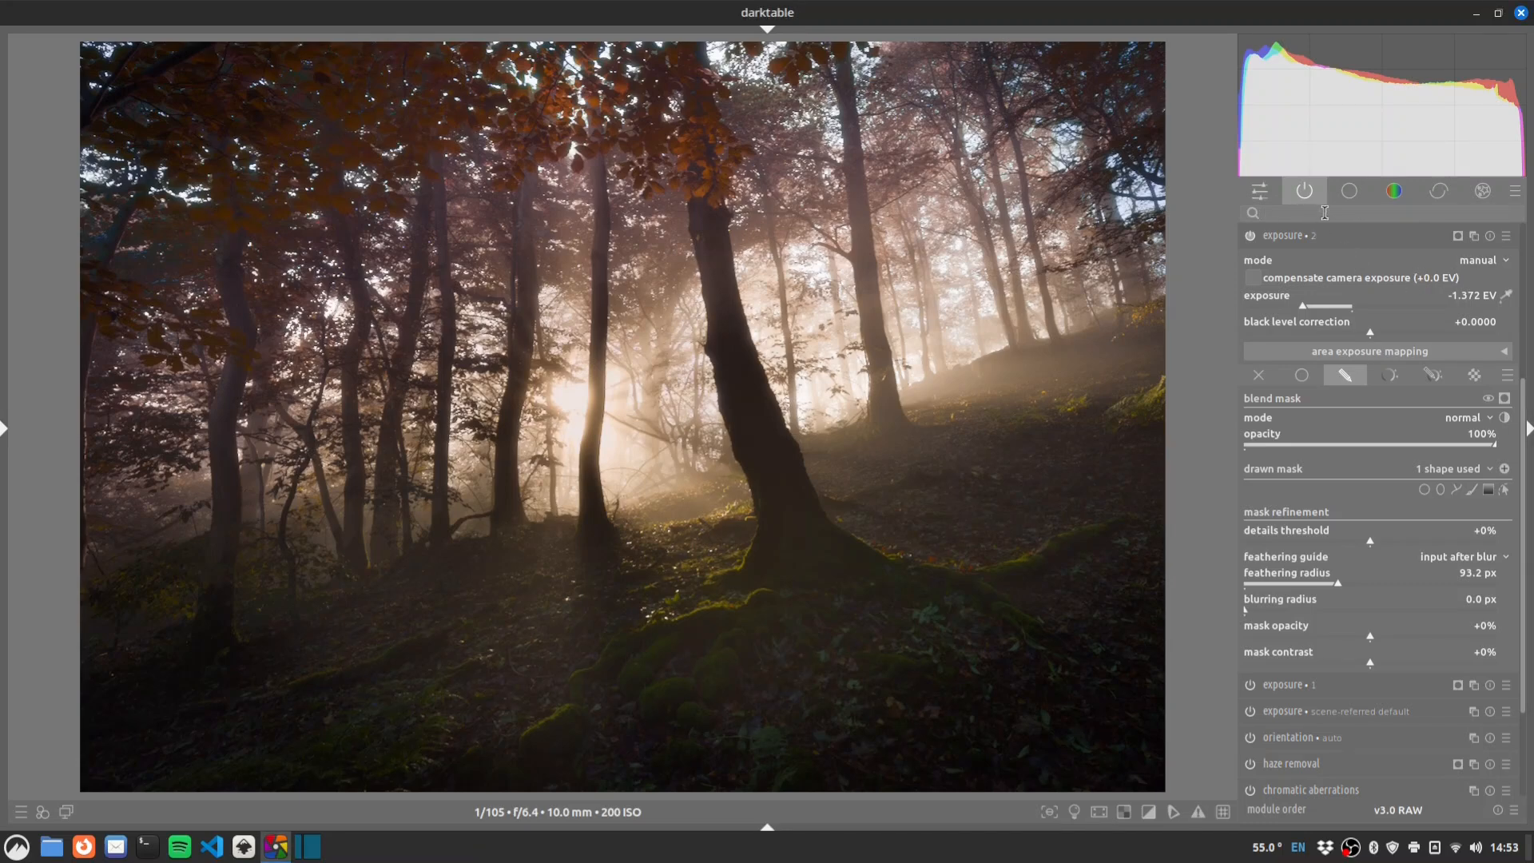
pyautogui.write('contrast')
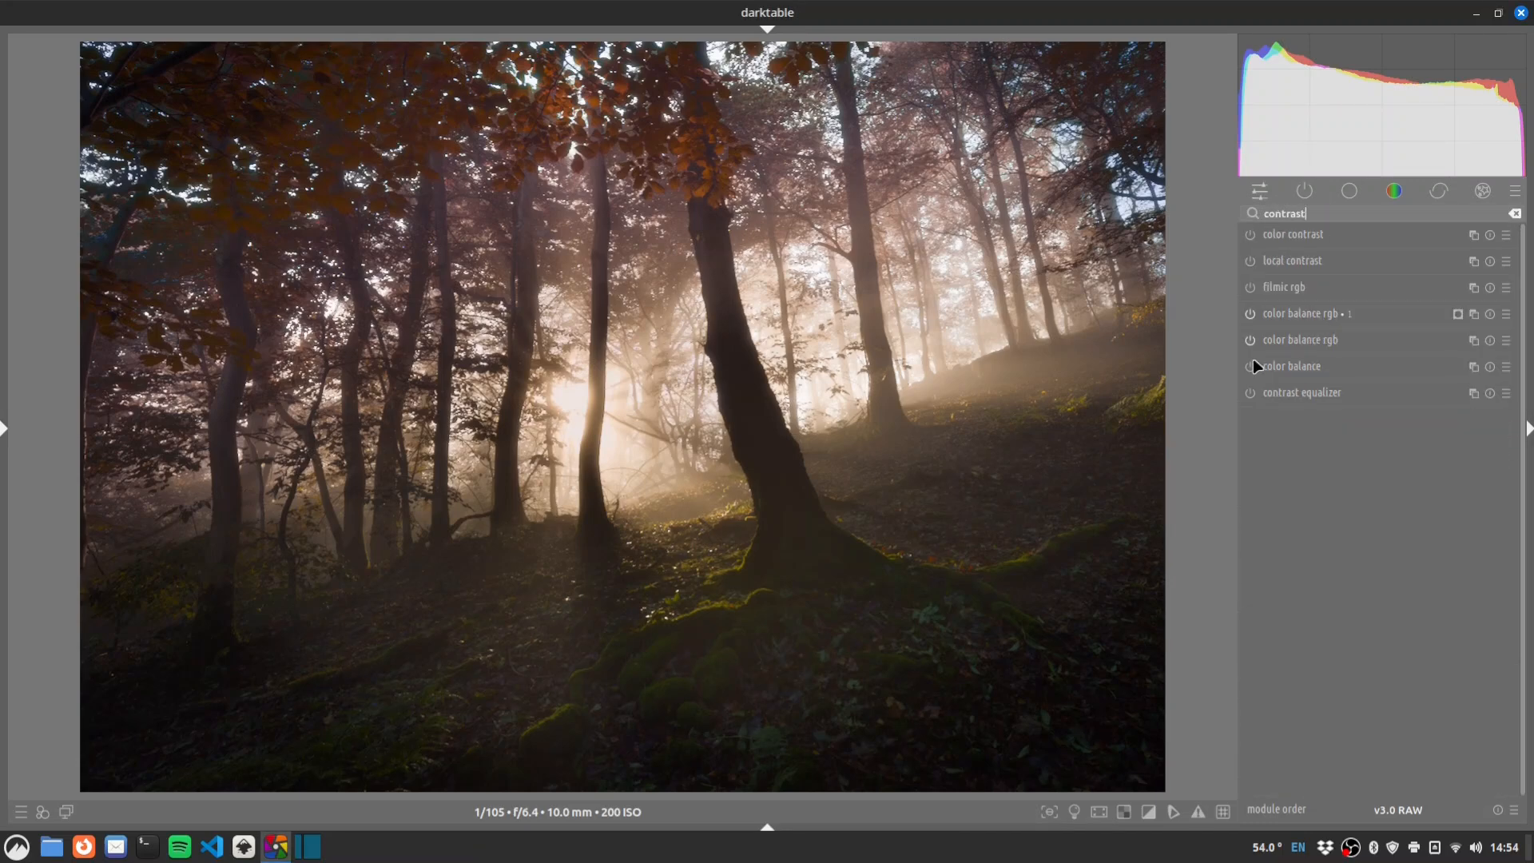
pyautogui.click(1251, 392)
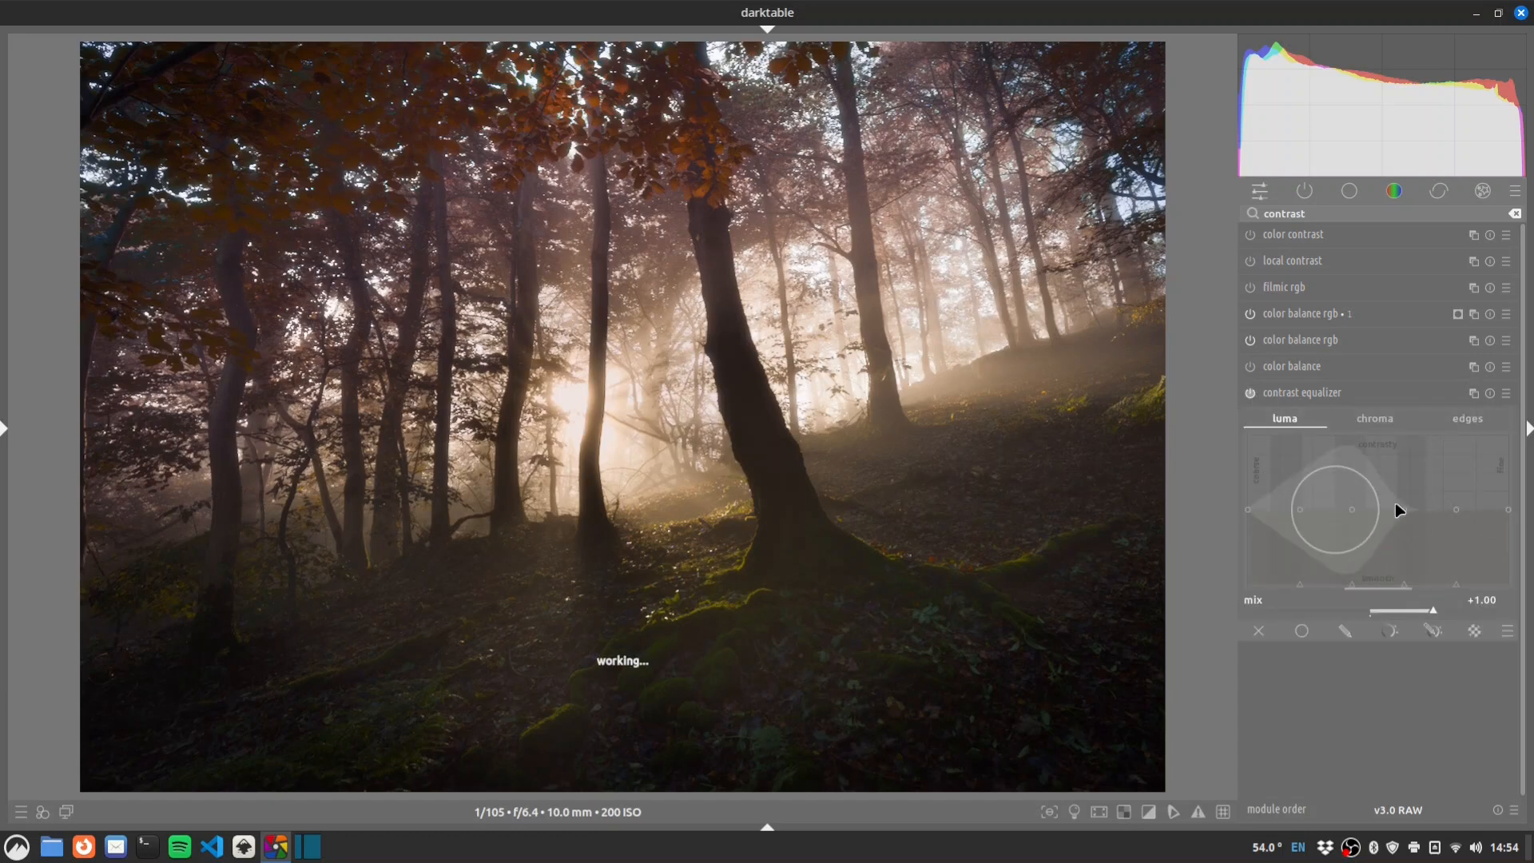
pyautogui.scroll(8, 1387, 501)
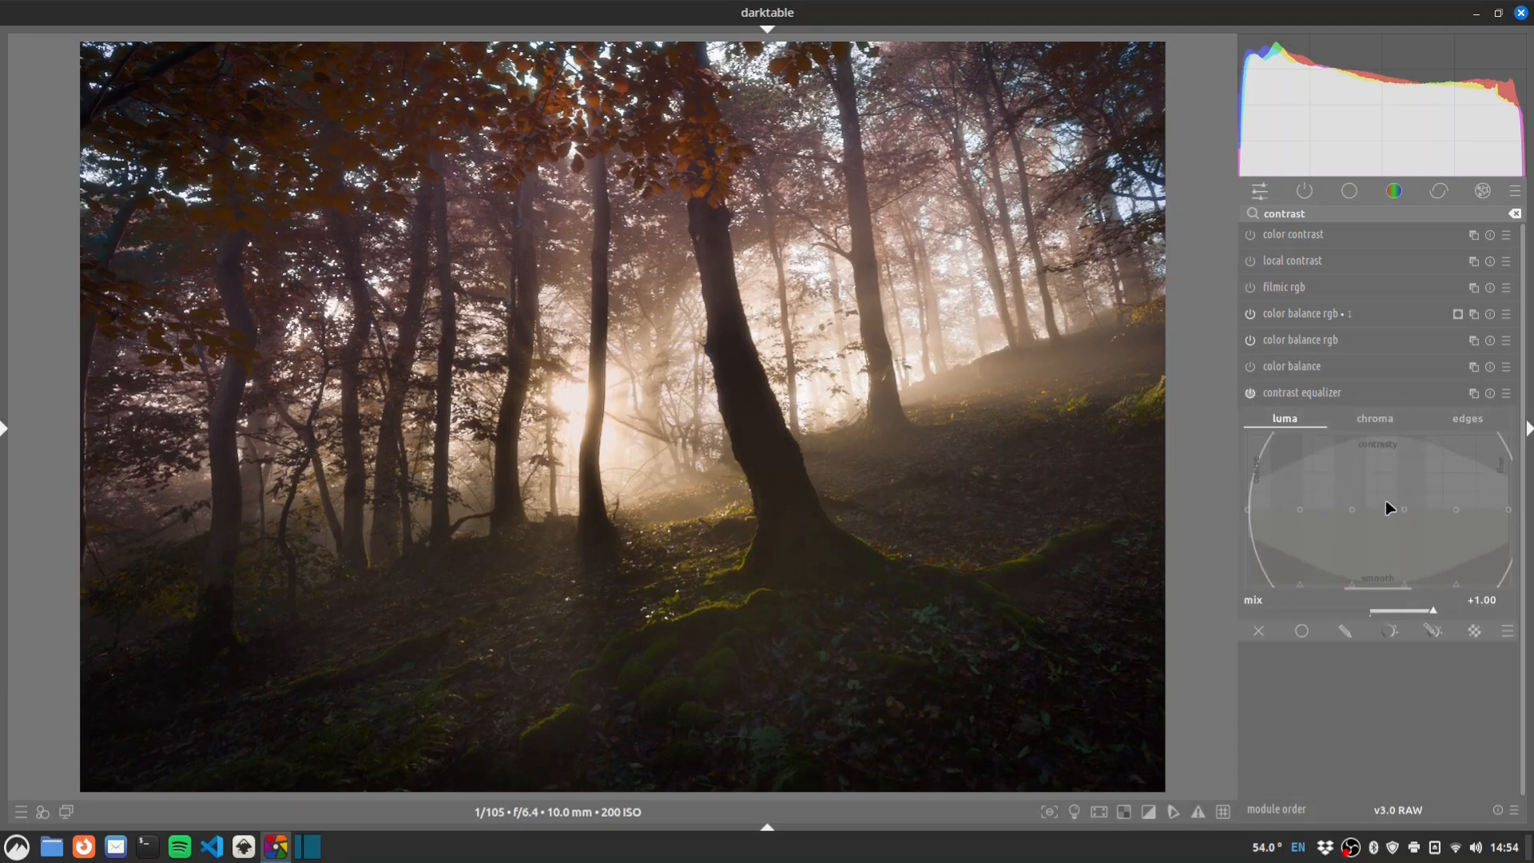
pyautogui.moveTo(1377, 506); pyautogui.dragTo(1375, 500)
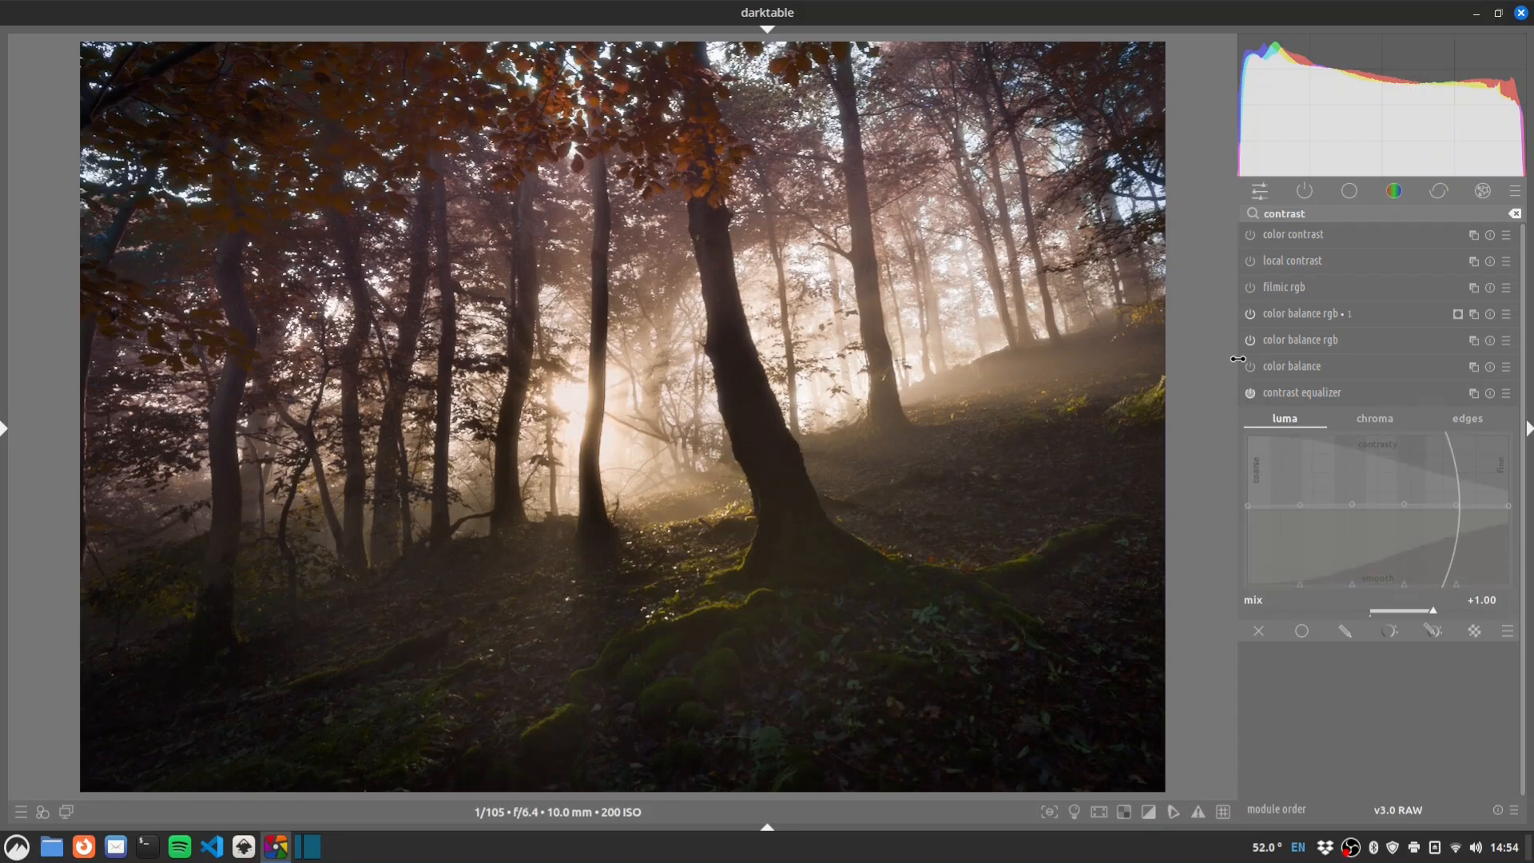
# Add a new diffuse or sharpen instance with the lens deblur: medium preset, then collapse it.
pyautogui.click(1333, 213)
pyautogui.write('diff')
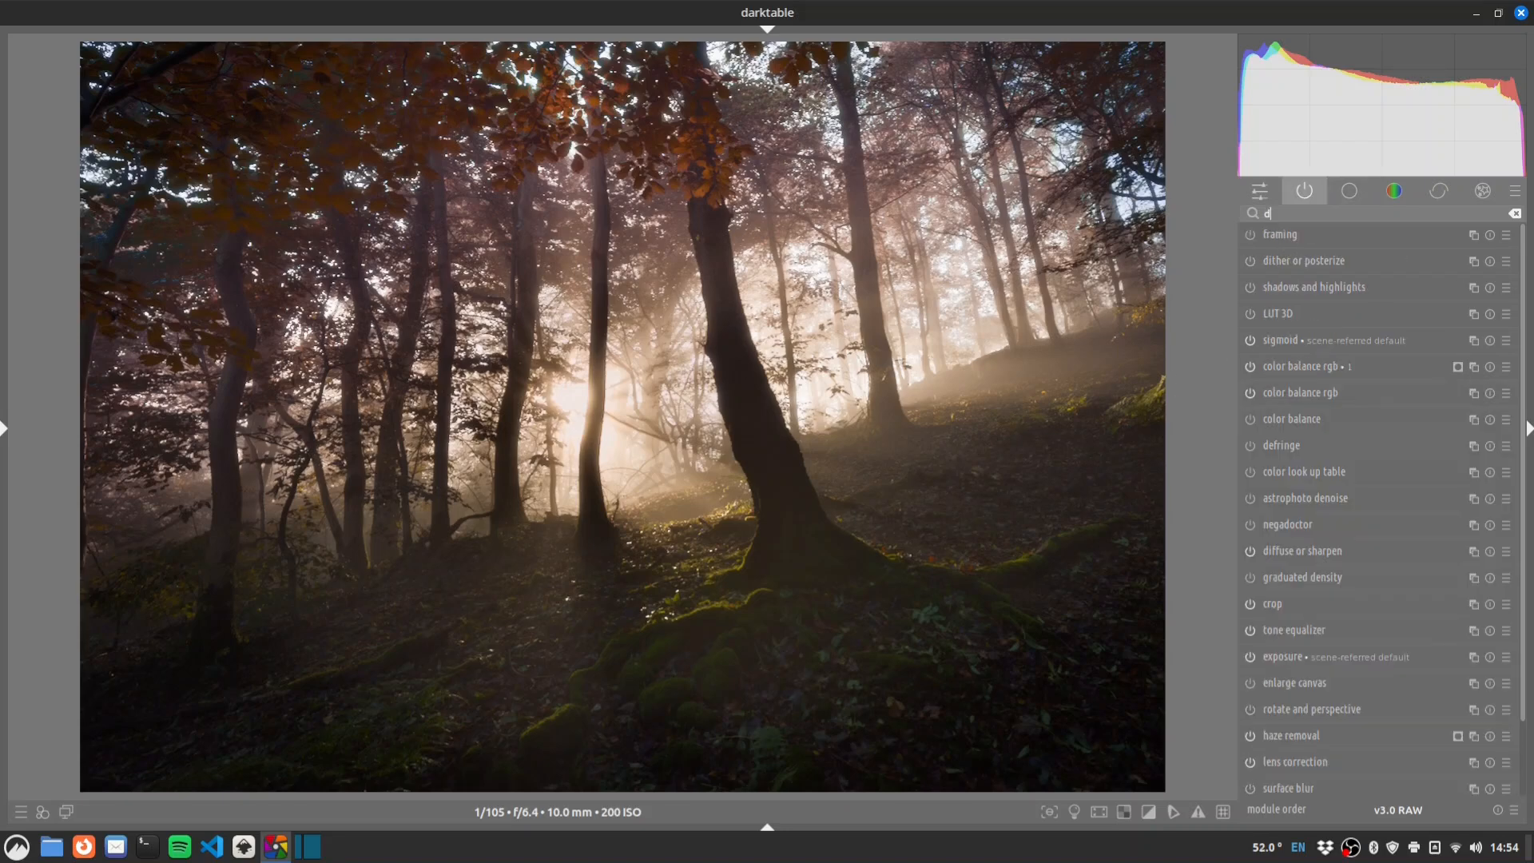
pyautogui.click(1473, 237)
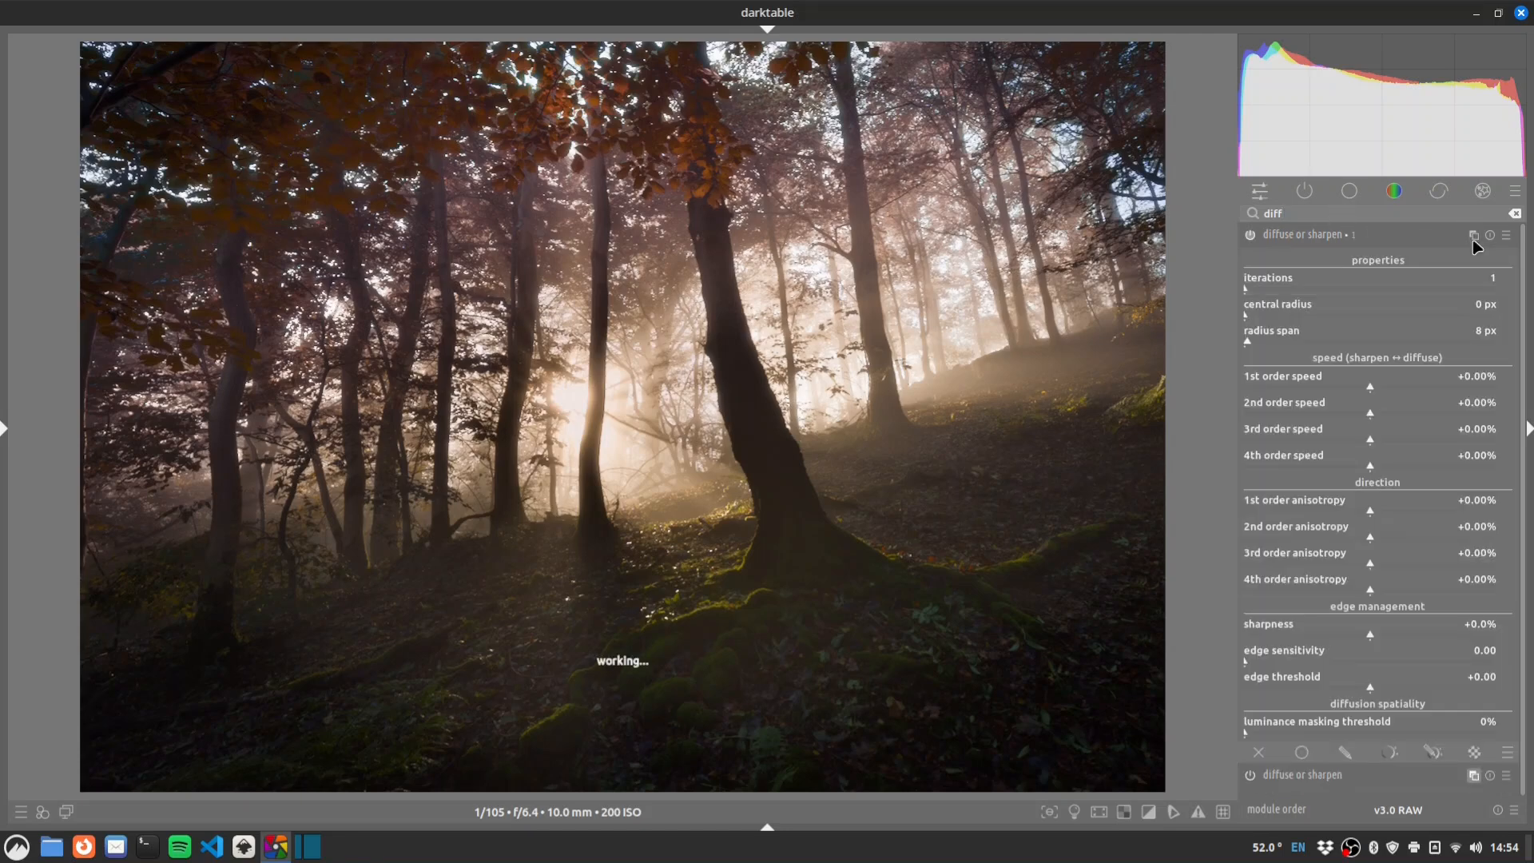
pyautogui.rightClick(1380, 238)
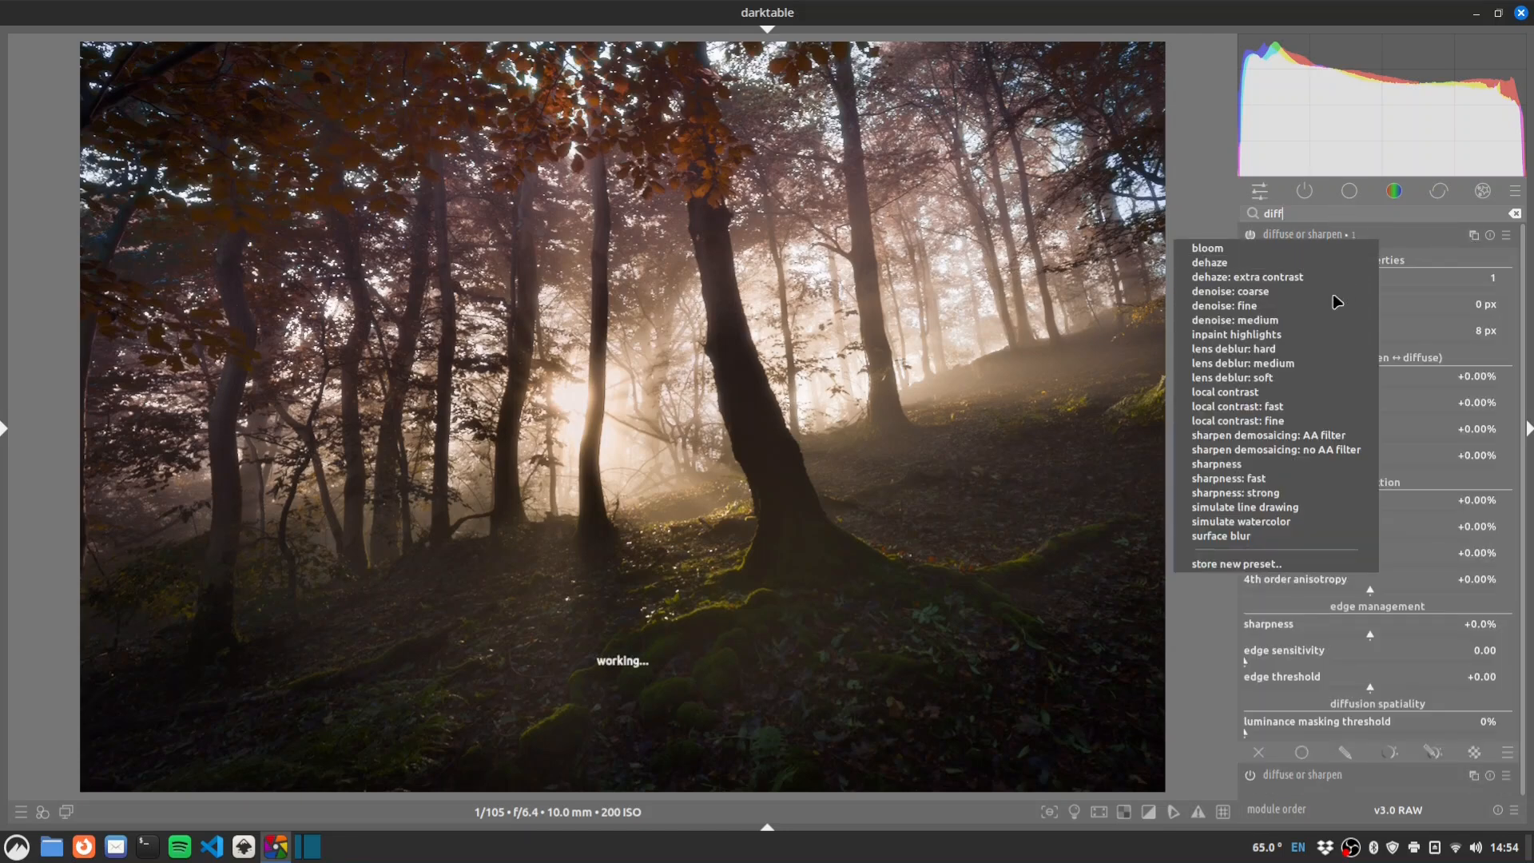
pyautogui.click(1307, 366)
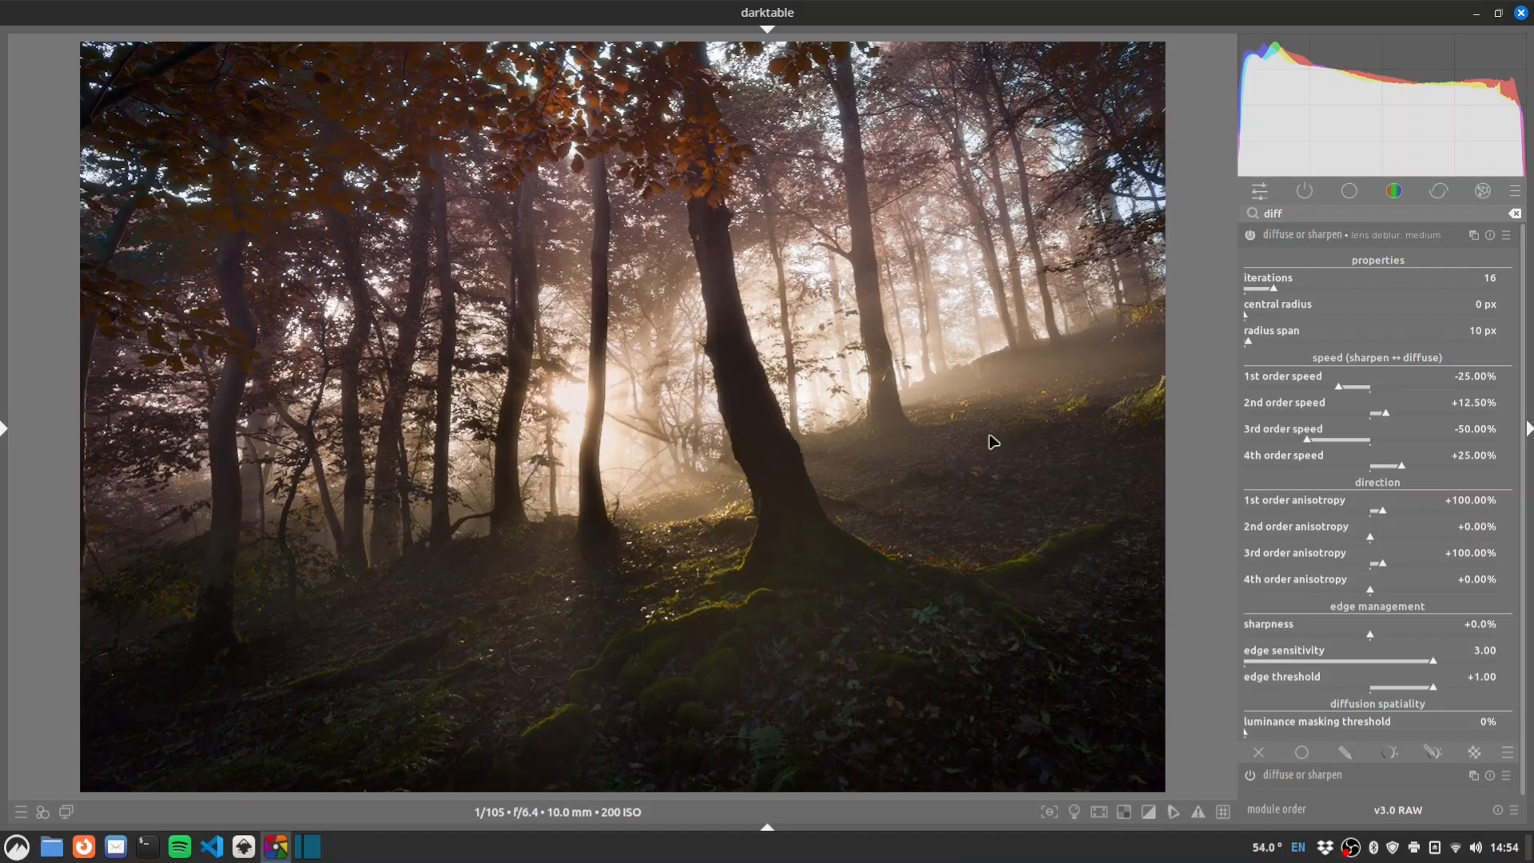
pyautogui.click(1320, 234)
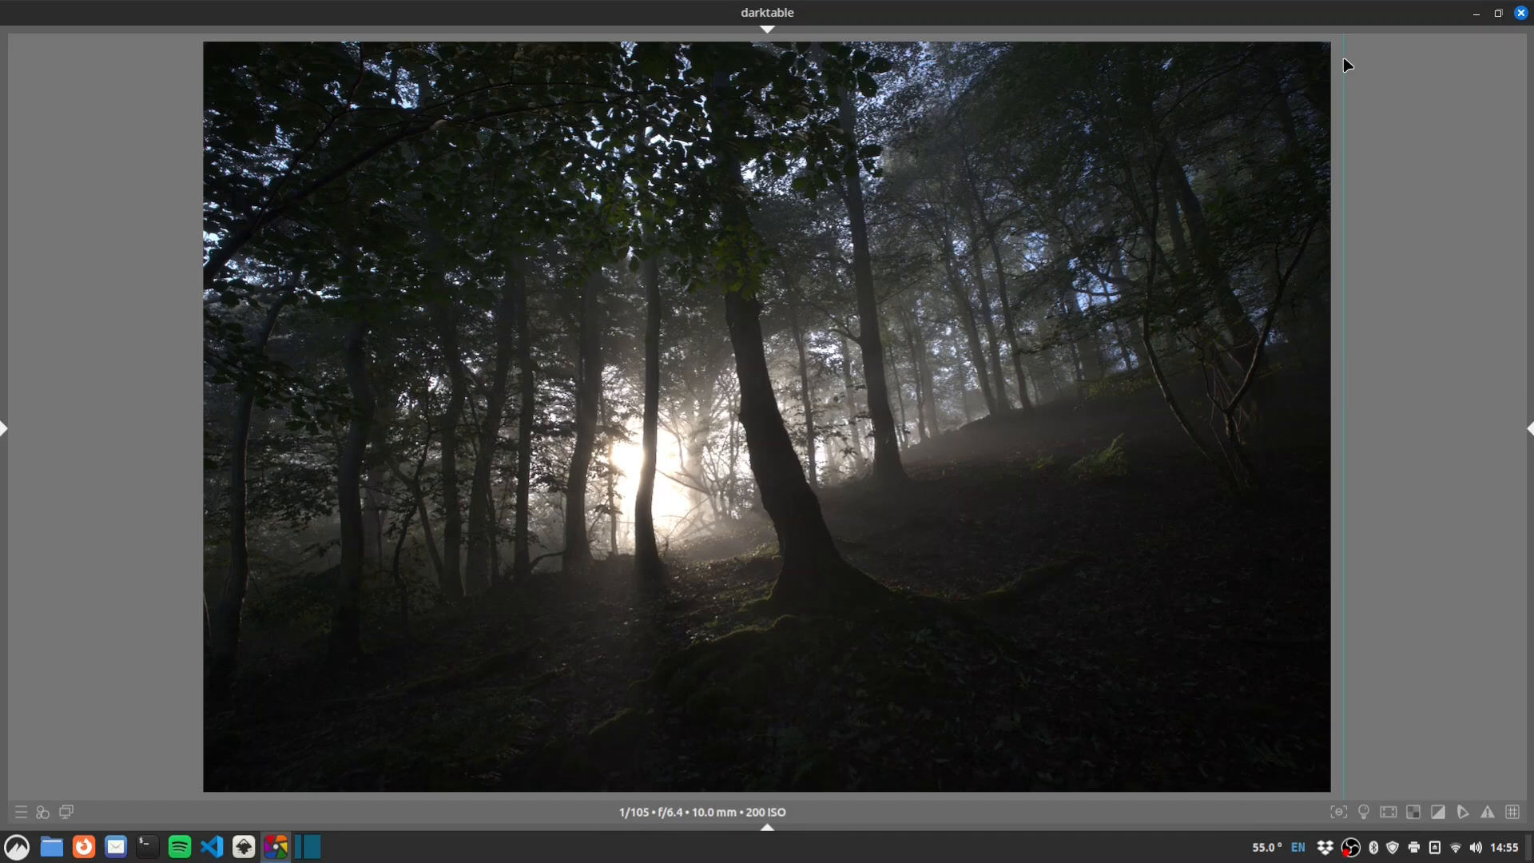
# Sweep the snapshot divider across the whole photo to compare the original RAW with the finished edit.
pyautogui.moveTo(1349, 64); pyautogui.dragTo(140, 284)
pyautogui.moveTo(515, 278); pyautogui.dragTo(68, 308)
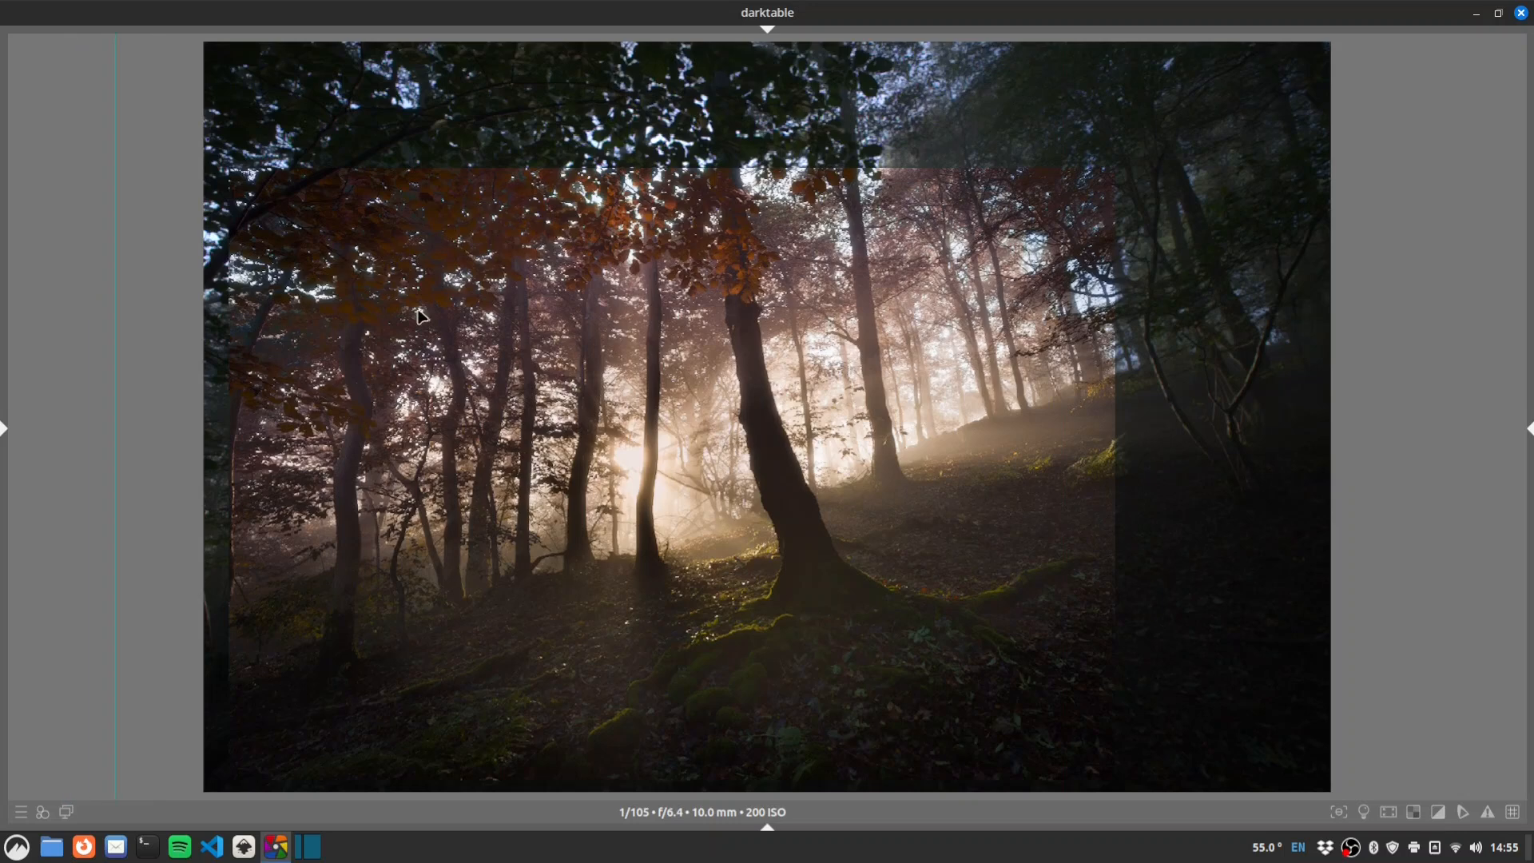
pyautogui.moveTo(418, 311); pyautogui.dragTo(136, 340)
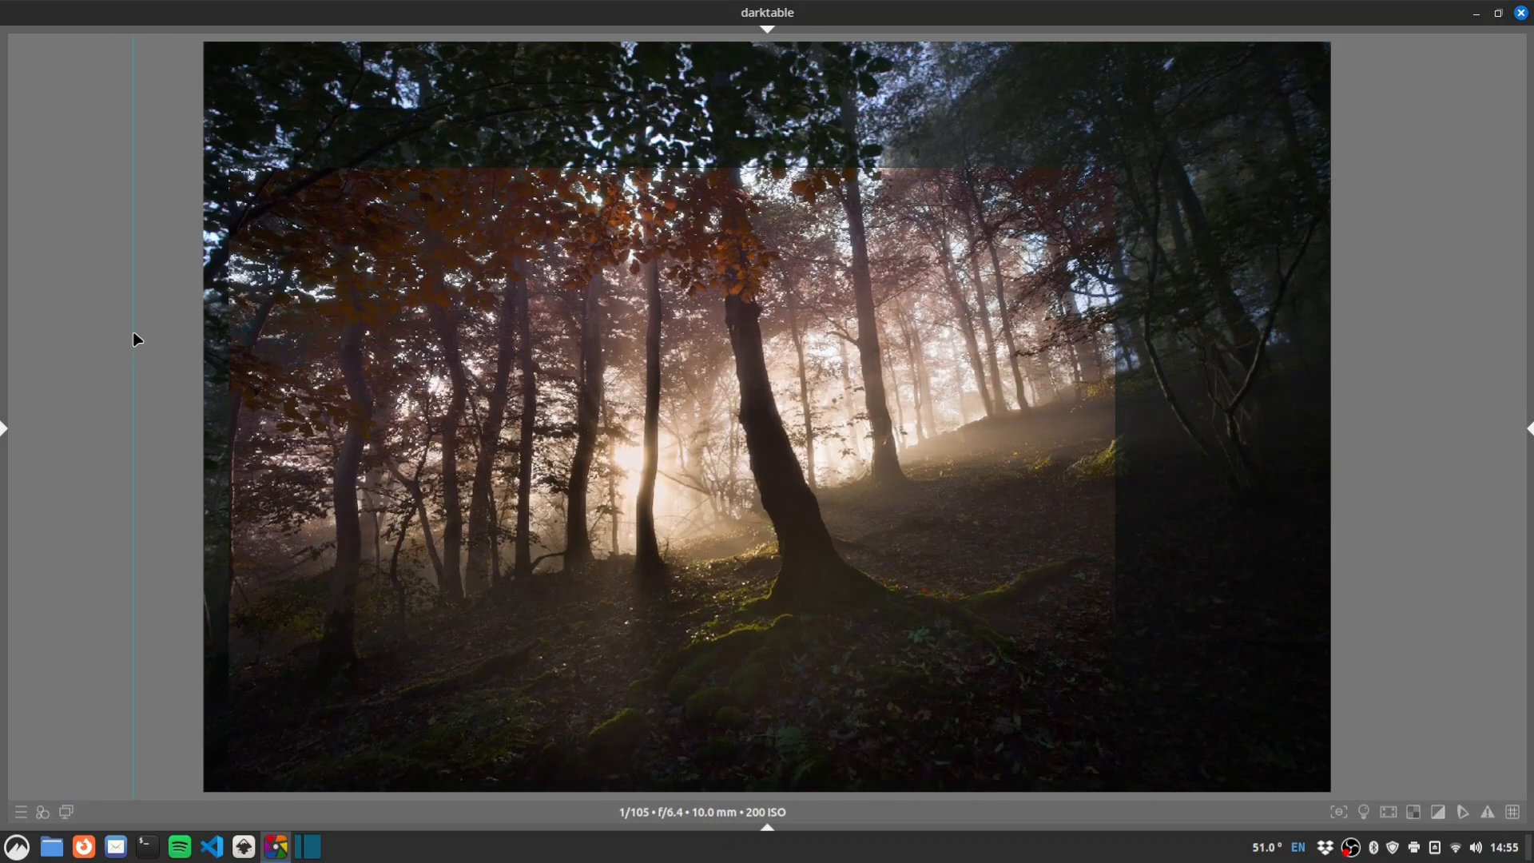